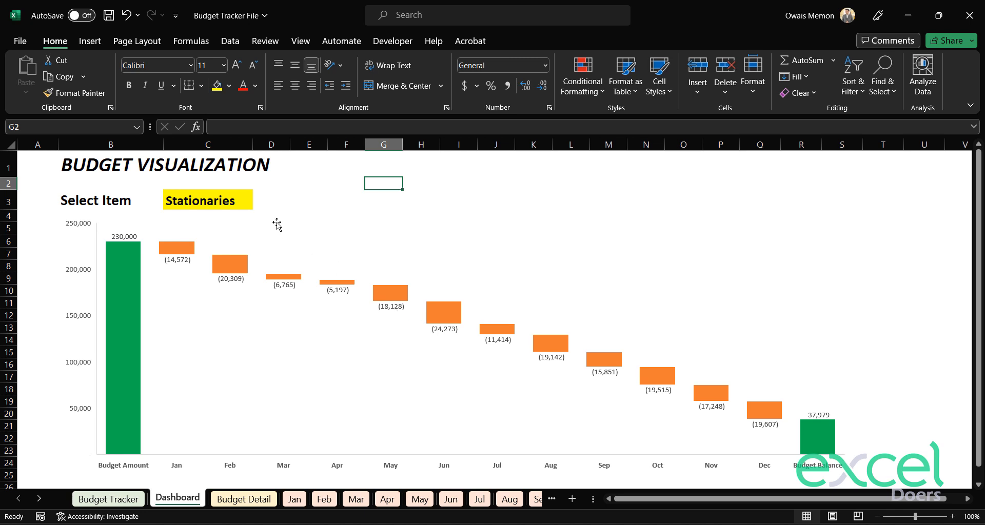
- View the dashboard's waterfall chart for the Breakfast item and for TOTAL using the Select Item cell
click(238, 193)
click(258, 204)
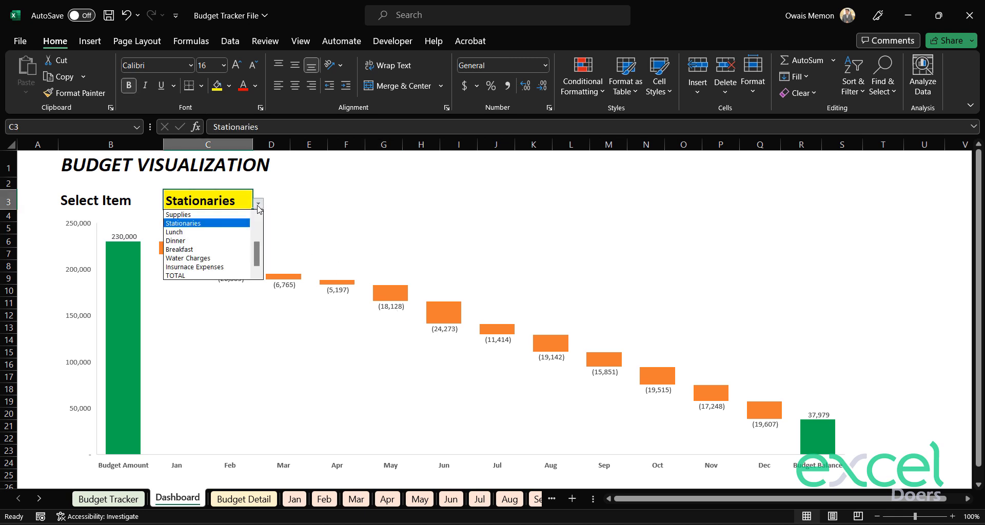
click(215, 250)
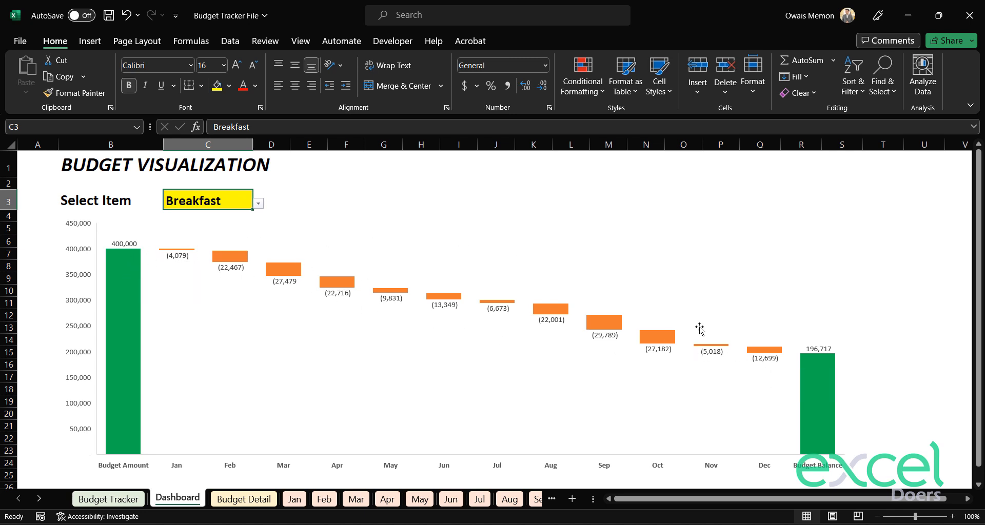
click(259, 204)
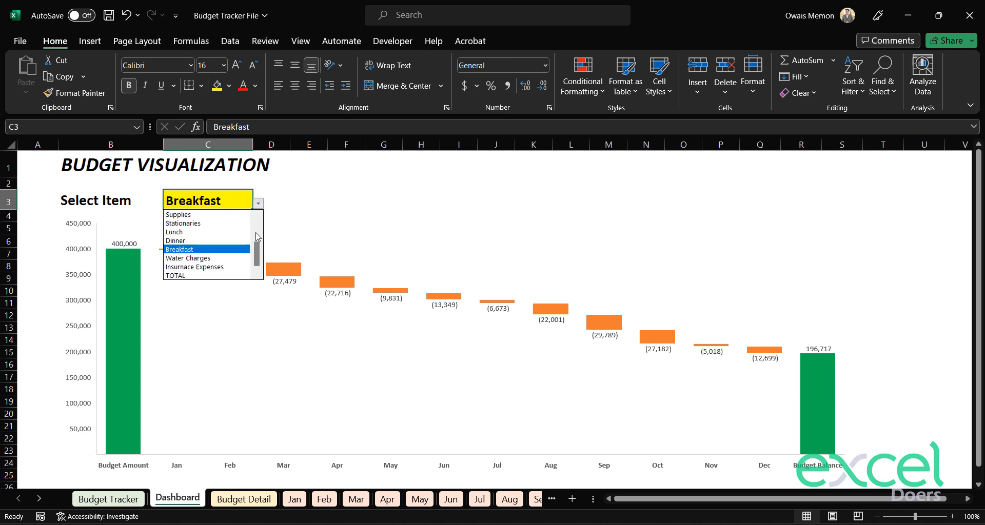
scroll(216, 256, down, 2)
click(205, 276)
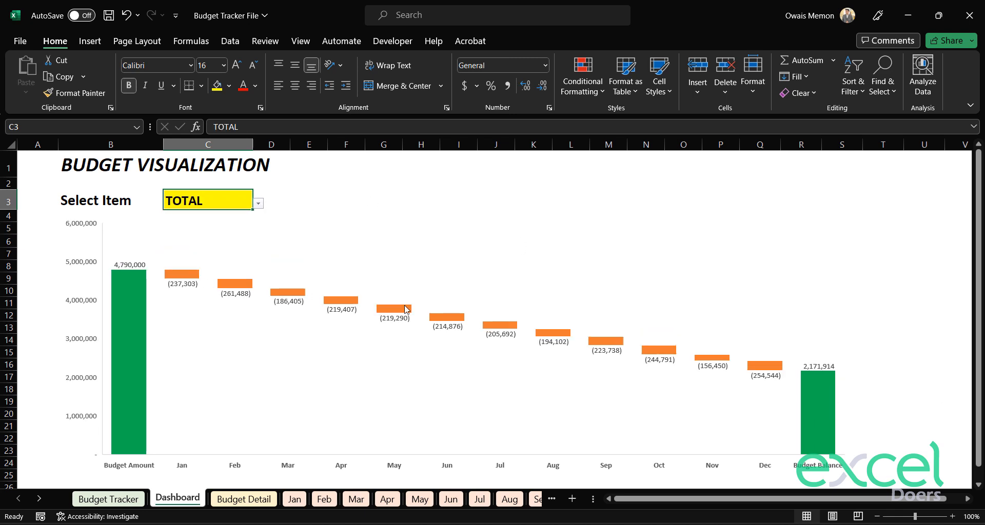
- View the dashboard's waterfall chart for Breakfast again and for Electricity
click(258, 204)
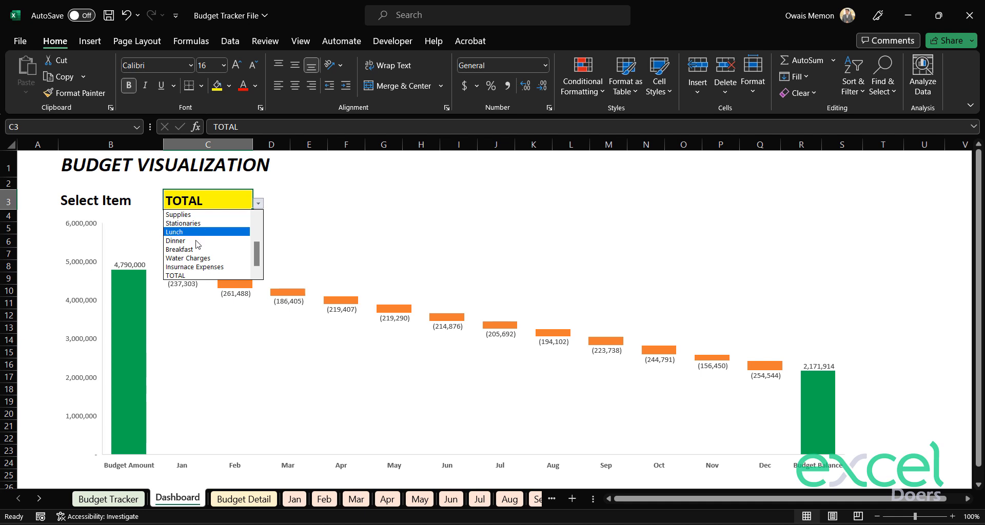
click(196, 250)
click(260, 205)
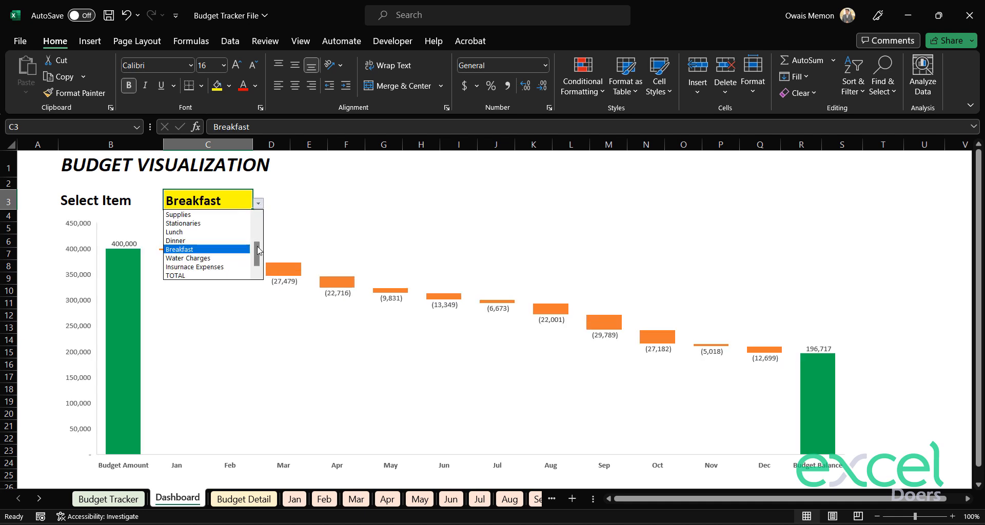
scroll(256, 236, up, 3)
click(210, 223)
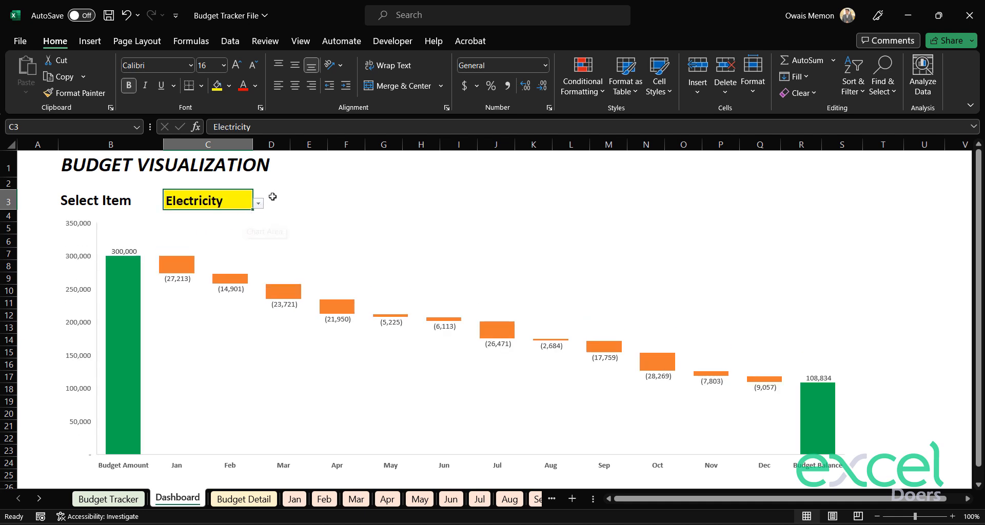
- Look through the Budget Tracker, Budget Detail and Feb sheets, ending at the head of the Budget Tracker table
click(119, 500)
click(226, 500)
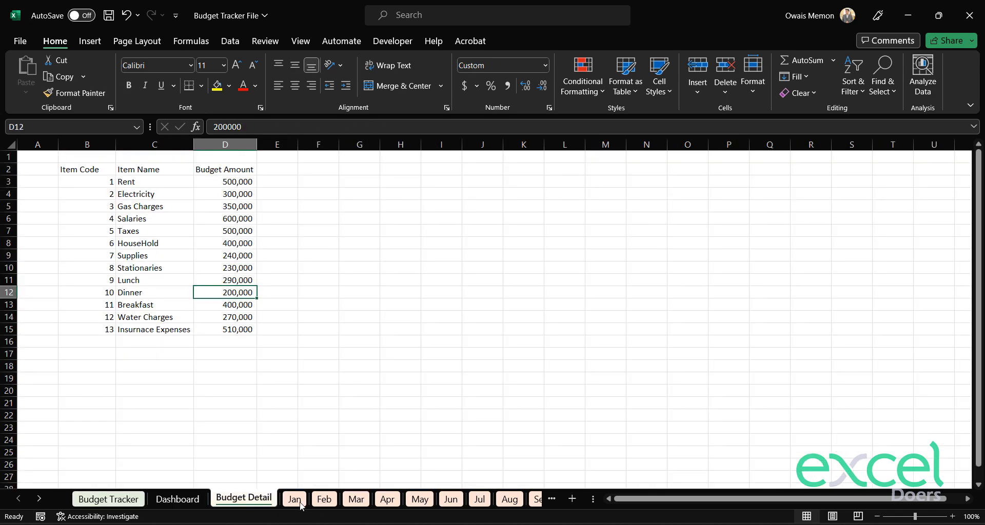
click(324, 499)
click(109, 501)
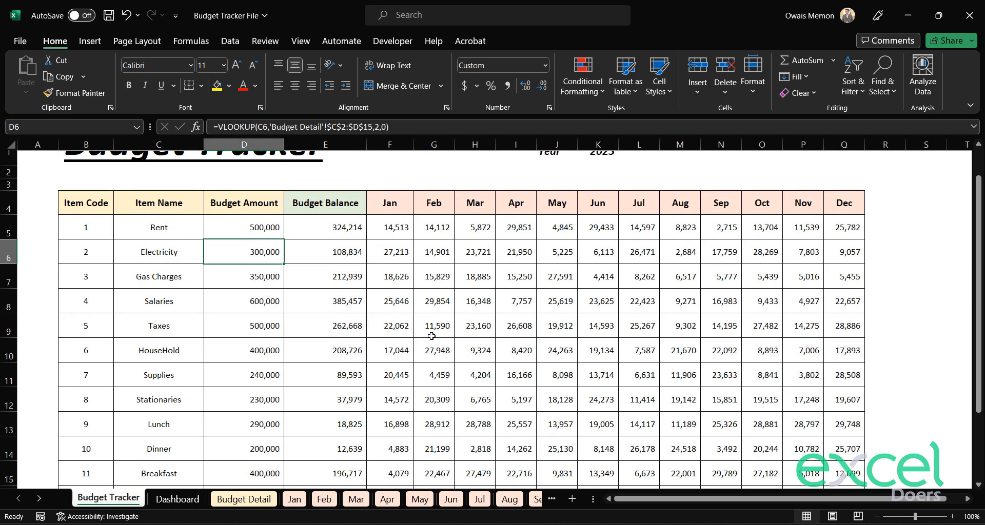
scroll(487, 334, up, 1)
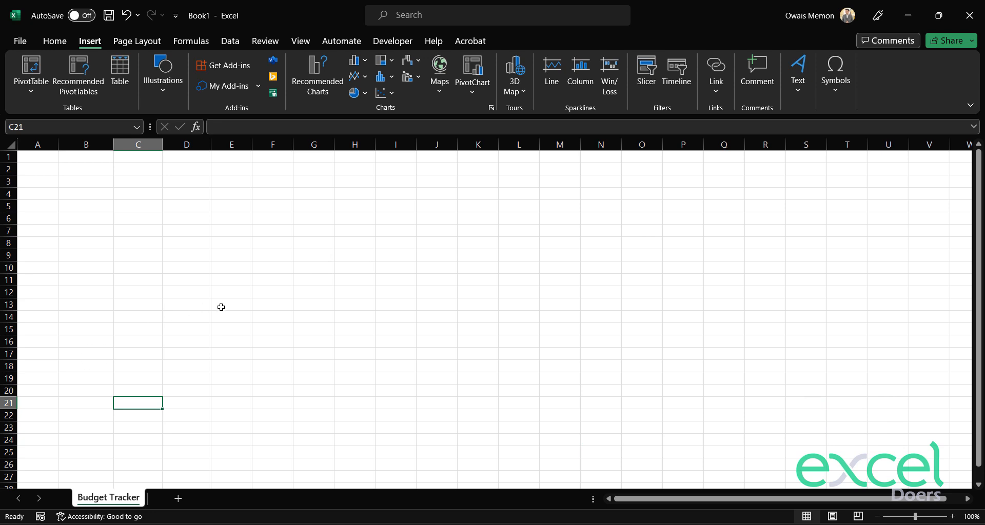
- Keep the first sheet's name as Budget Tracker and add a new sheet named Budget Detail
double_click(107, 504)
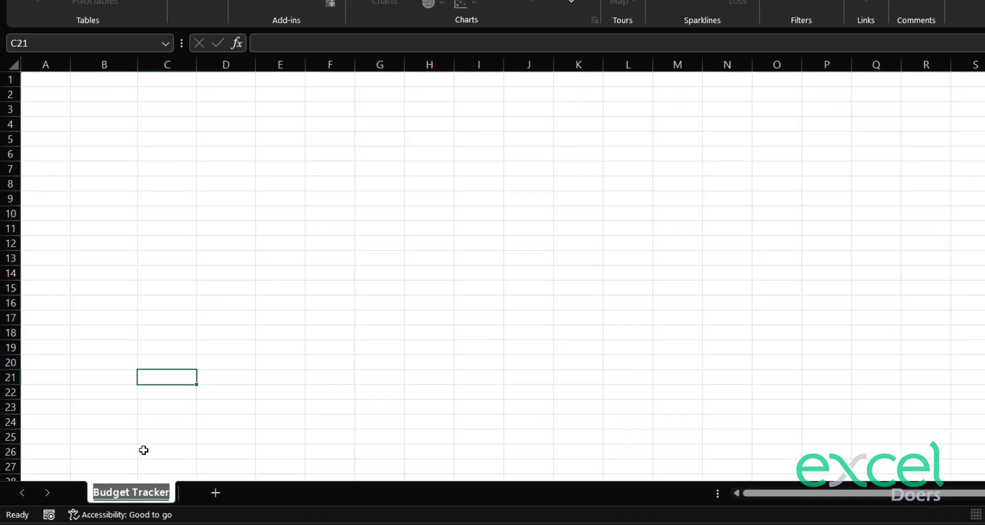
key(Return)
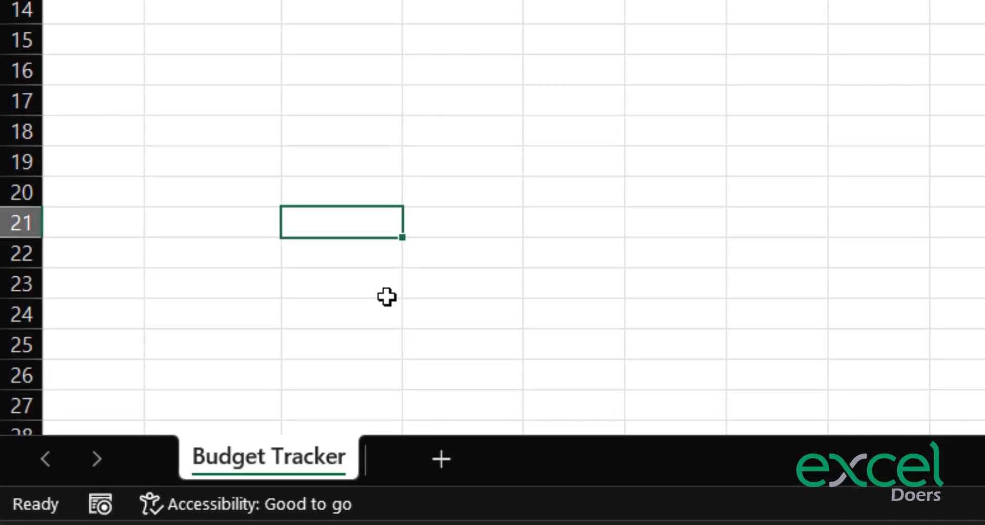
click(439, 459)
double_click(405, 460)
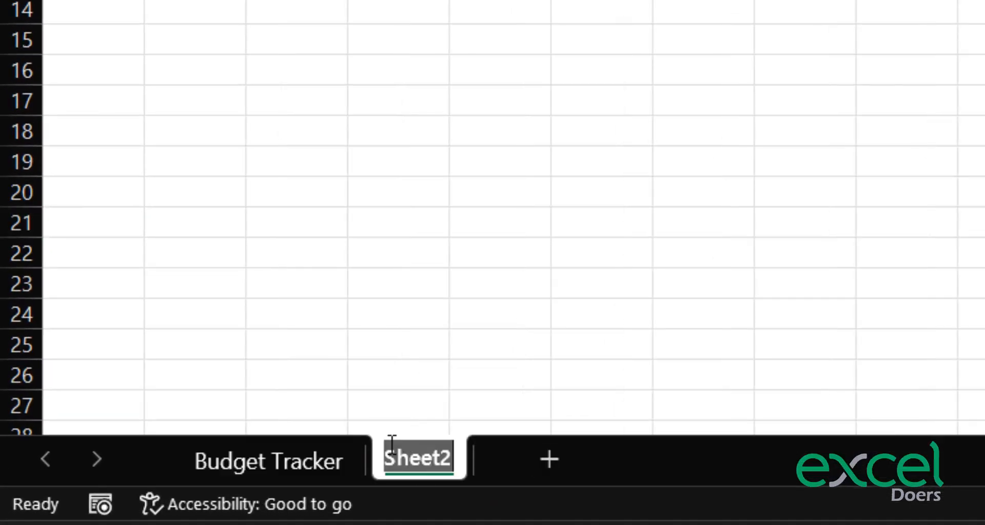
text(Bu)
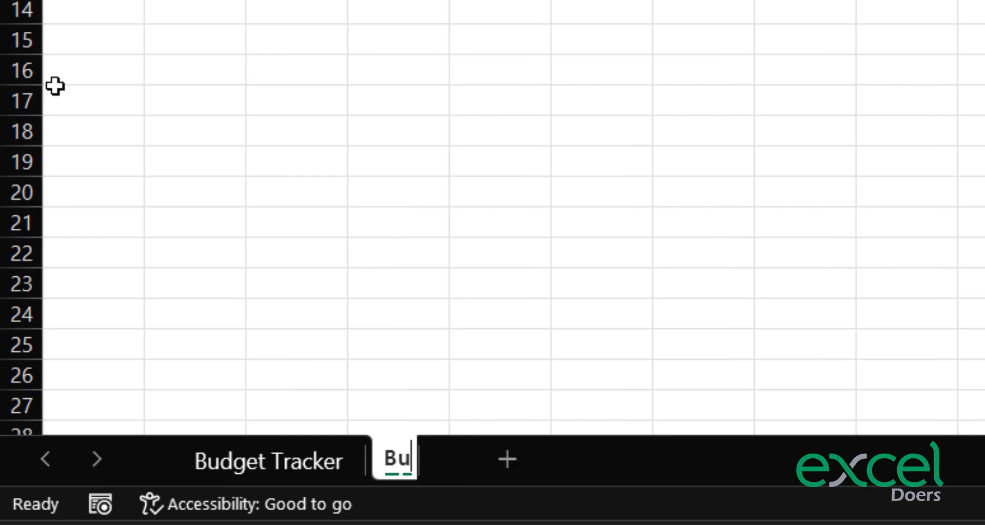
text(dget Detail)
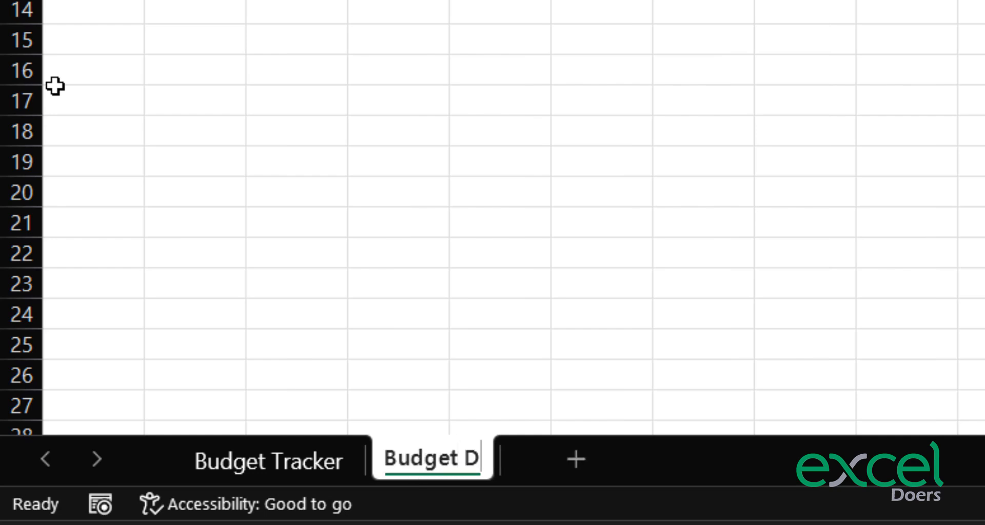
key(Return)
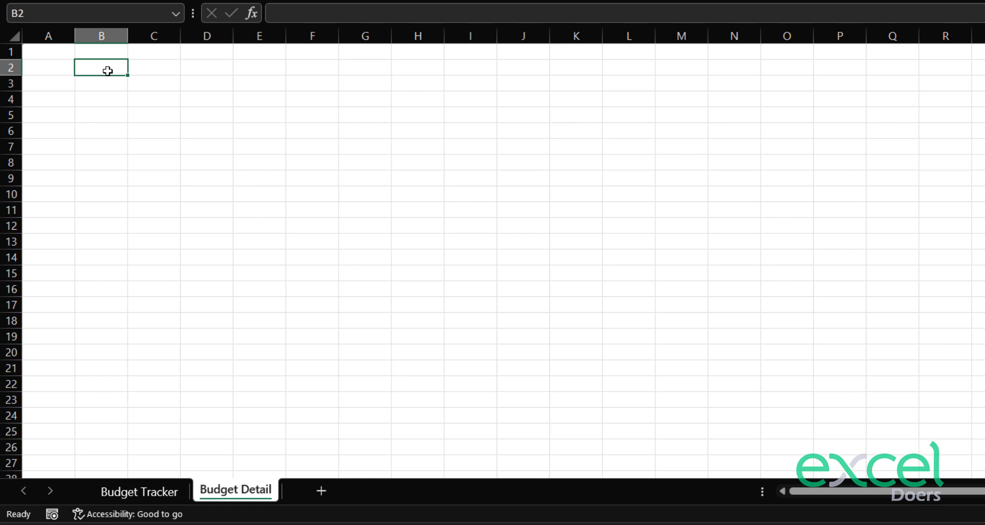
- Enter the headers Item Code, Item Name and Budget Amount in cells B2, C2 and D2 of the Budget Detail sheet
text(It)
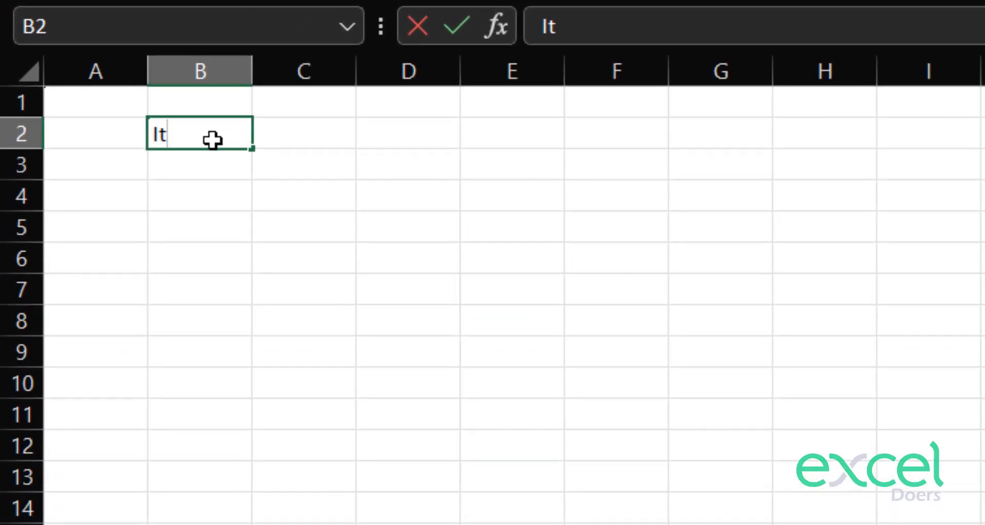
text(em Code)
key(Return)
key(Up)
key(Right)
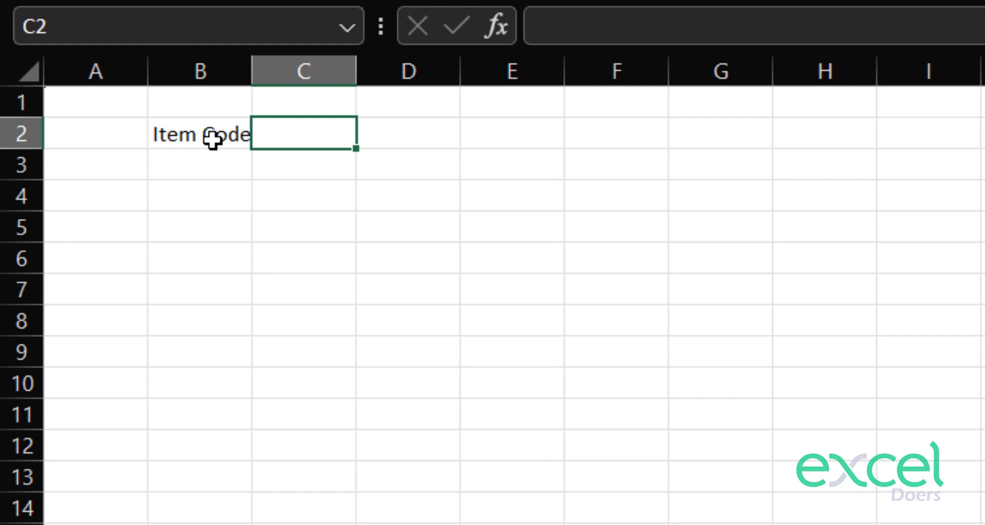
text(Item Name)
key(Return)
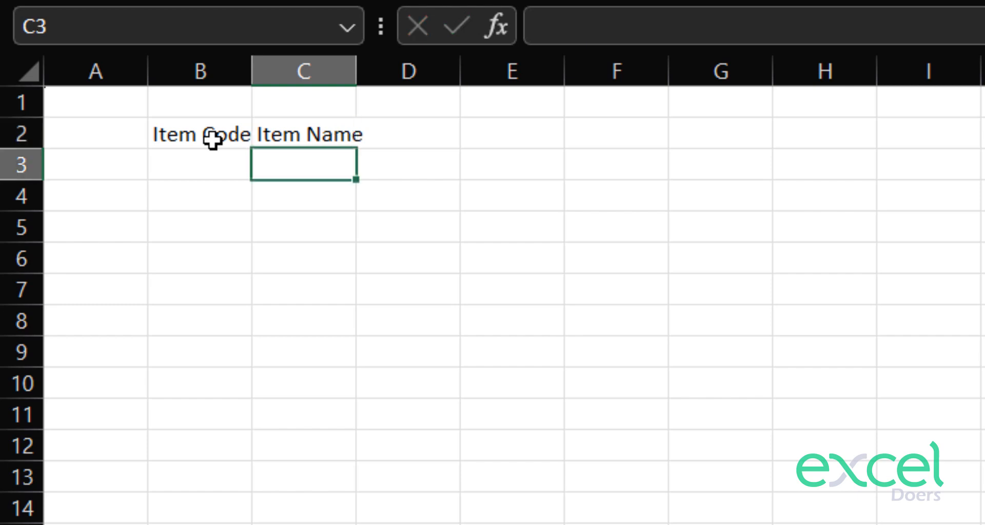
key(Right)
key(Up)
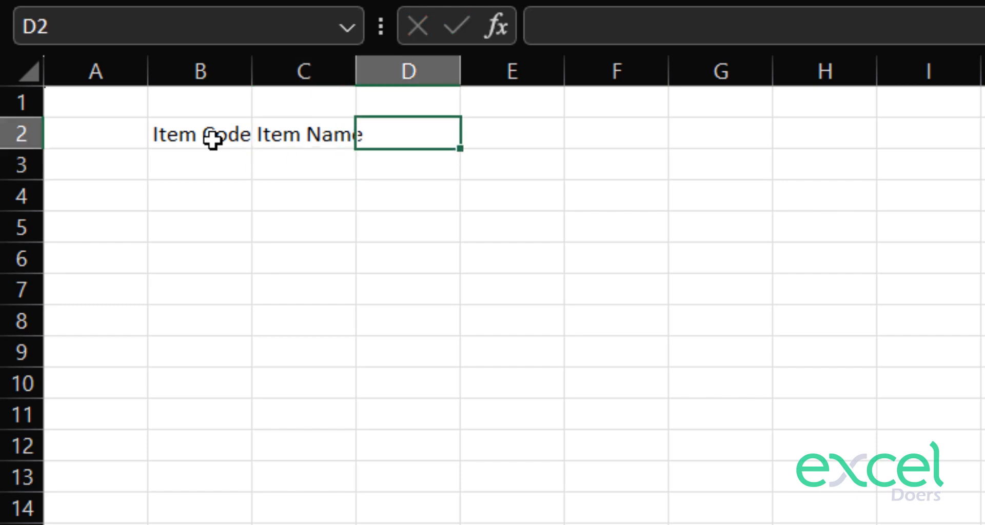
text(Bud)
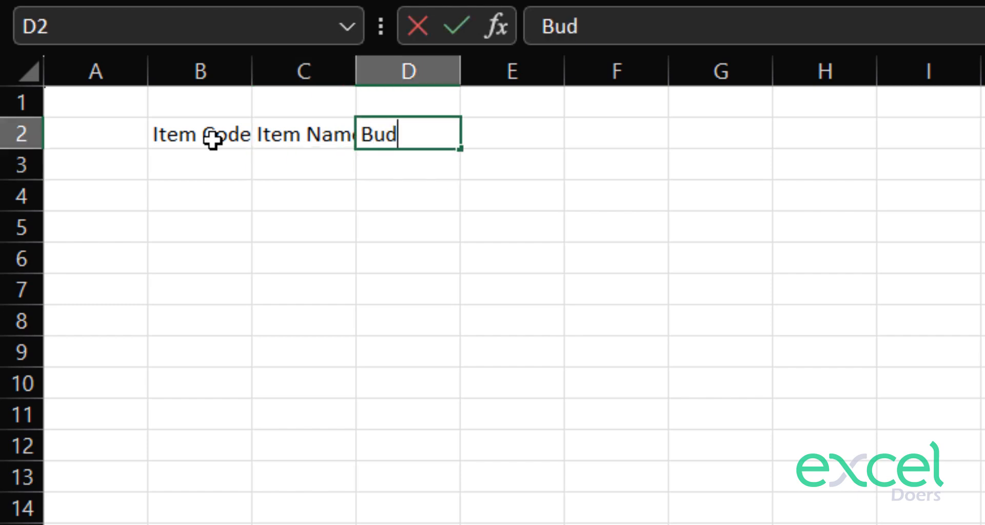
text(get Amount)
key(Return)
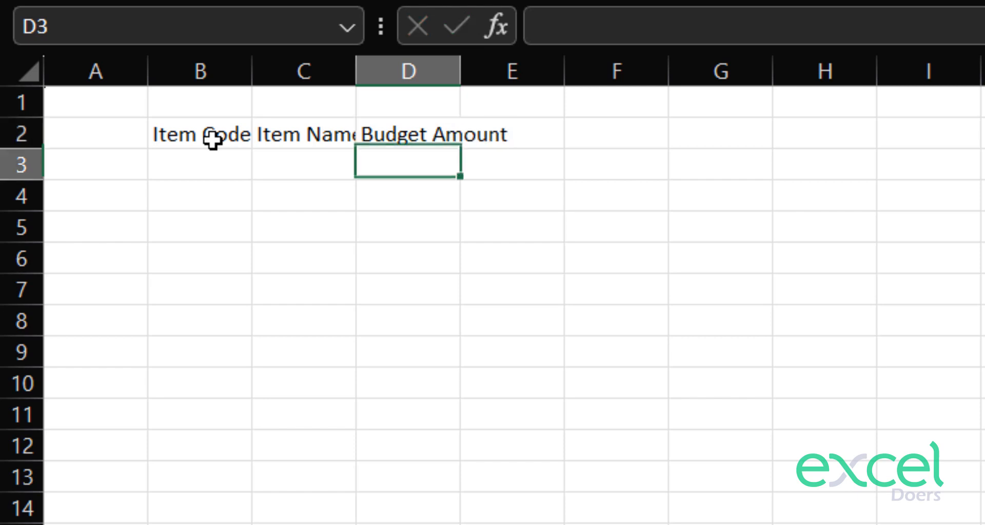
- Widen columns B, C and D so the headers fit, with extra room in the Item Name column
drag(465, 71, 521, 70)
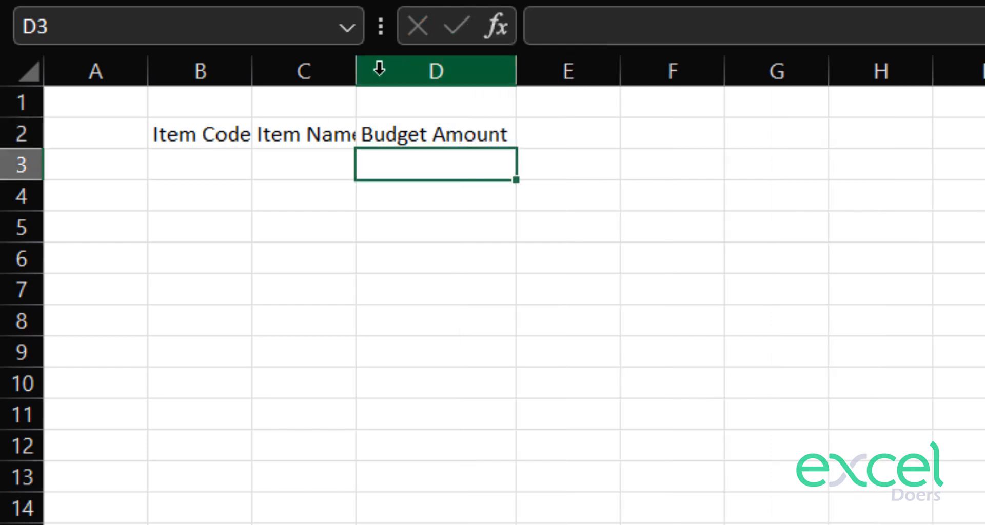
drag(364, 72, 455, 76)
drag(210, 100, 294, 64)
click(303, 127)
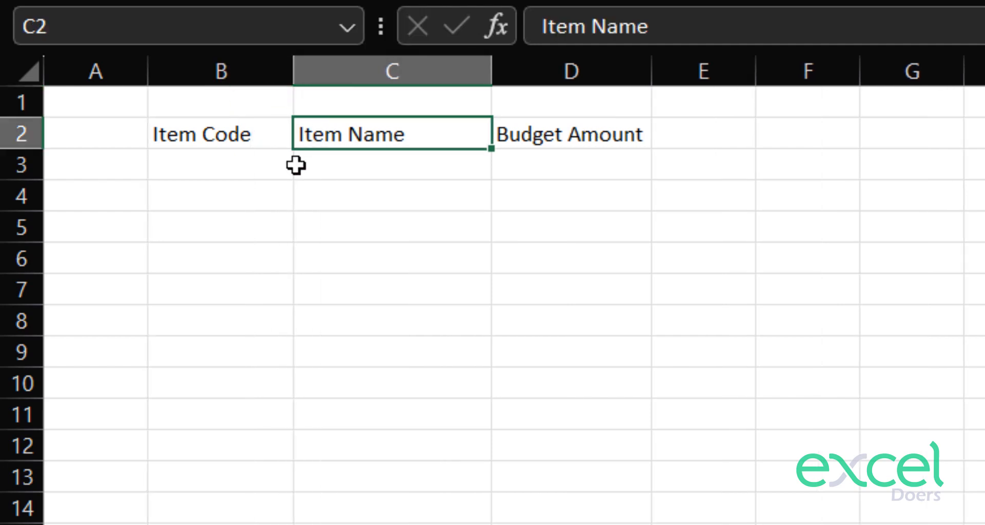
- Number the Item Code column from 1 to 20 in cells B3 to B22
click(295, 165)
key(Left)
text(1)
key(Return)
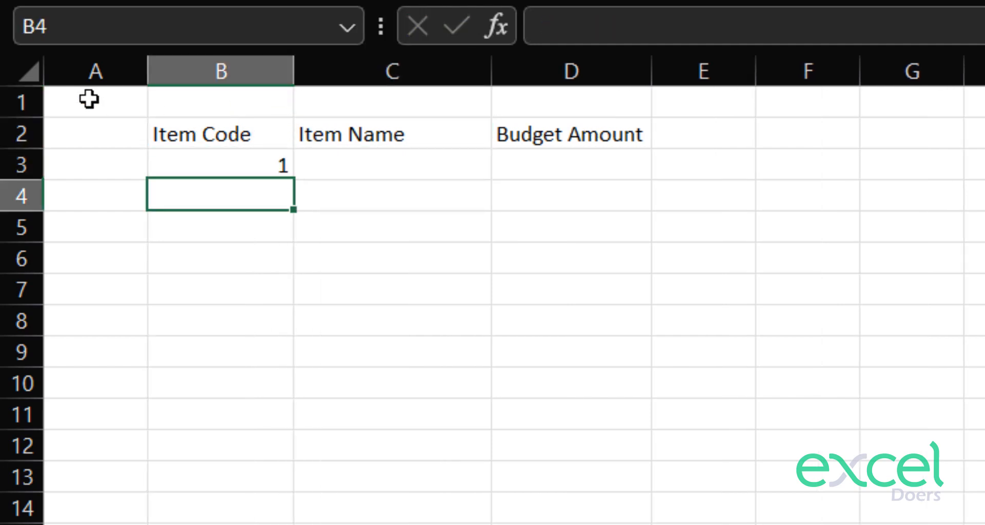
text(2)
key(Return)
text(3)
key(Return)
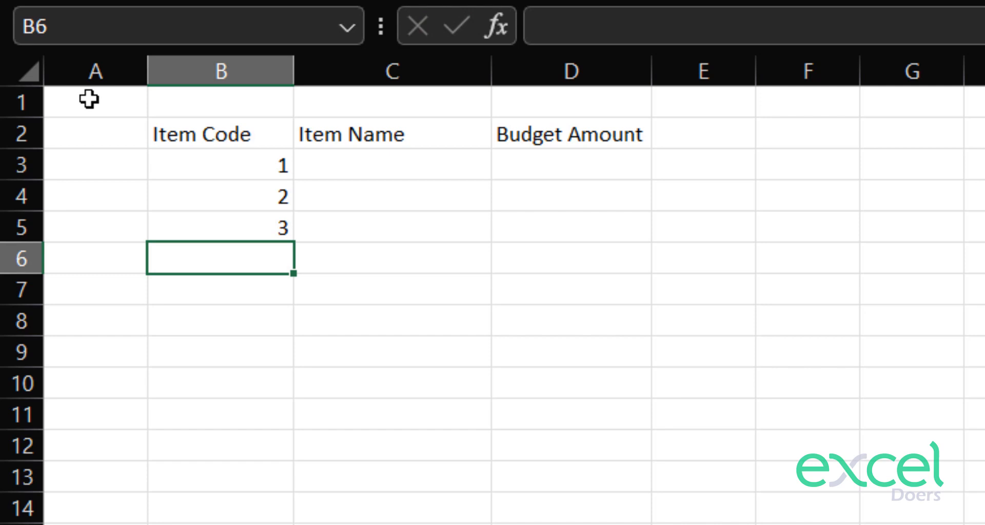
text(4)
key(Return)
text(5)
key(Return)
text(6)
key(Return)
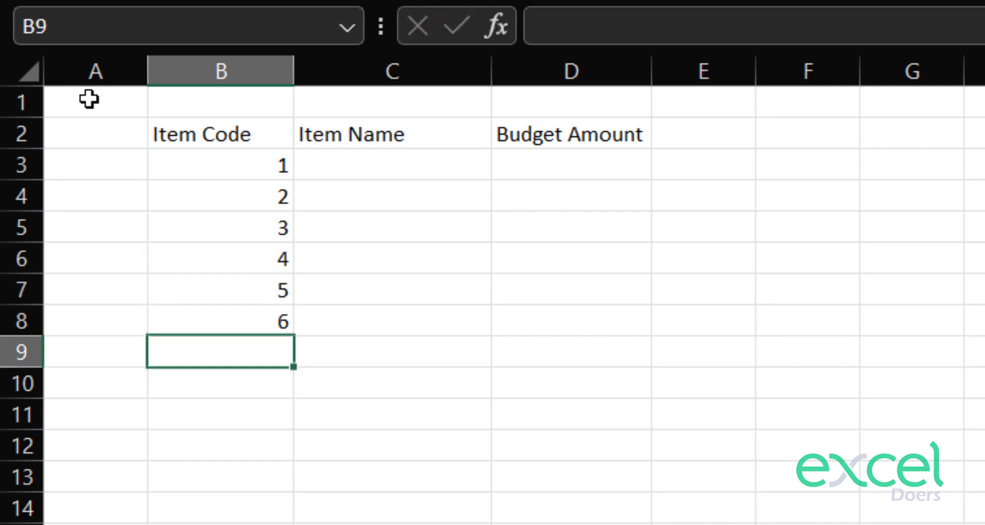
text(7)
key(Return)
text(8)
key(Return)
text(1)
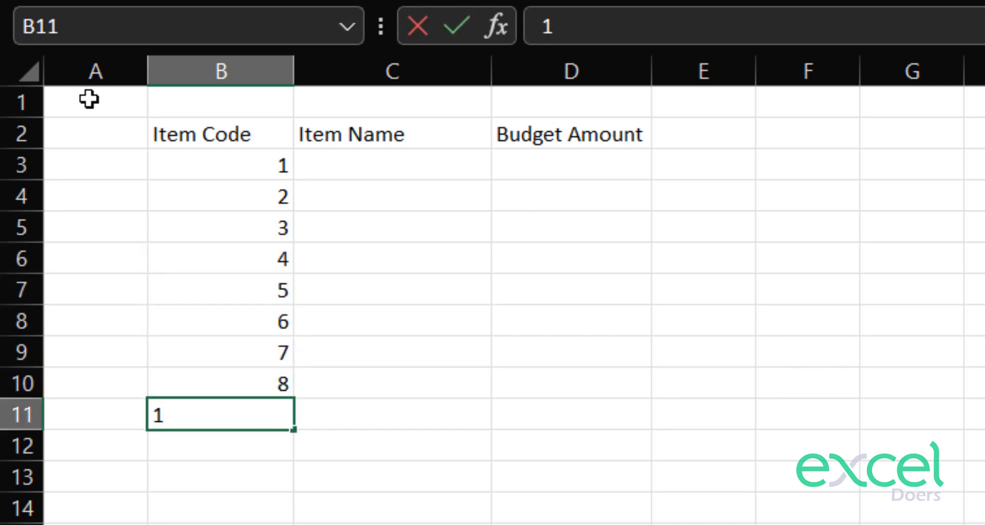
key(BackSpace)
text(9)
key(Return)
text(10)
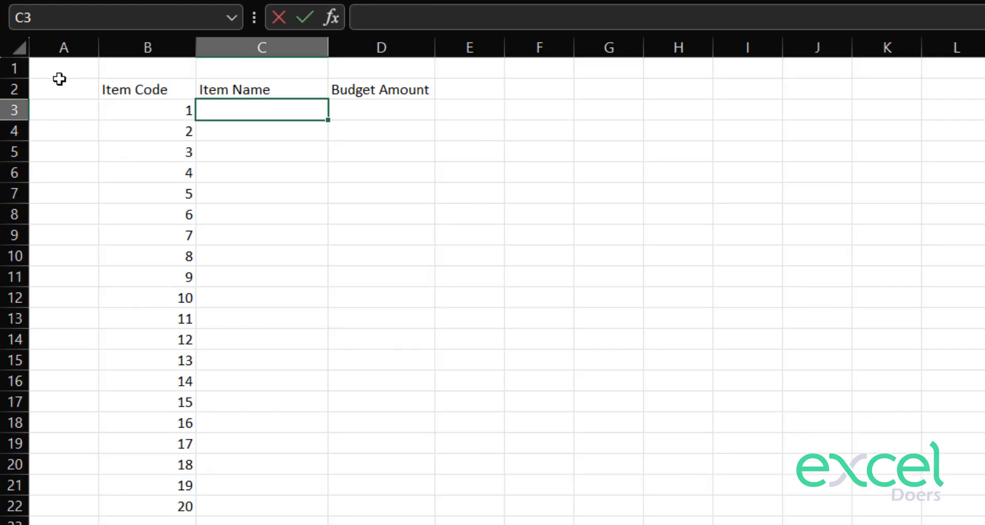
- Enter the item names Rent, Electricity, Gas Charges, Salaries and Taxes in cells C3 to C7
text(Rent)
key(Return)
text(Electricity)
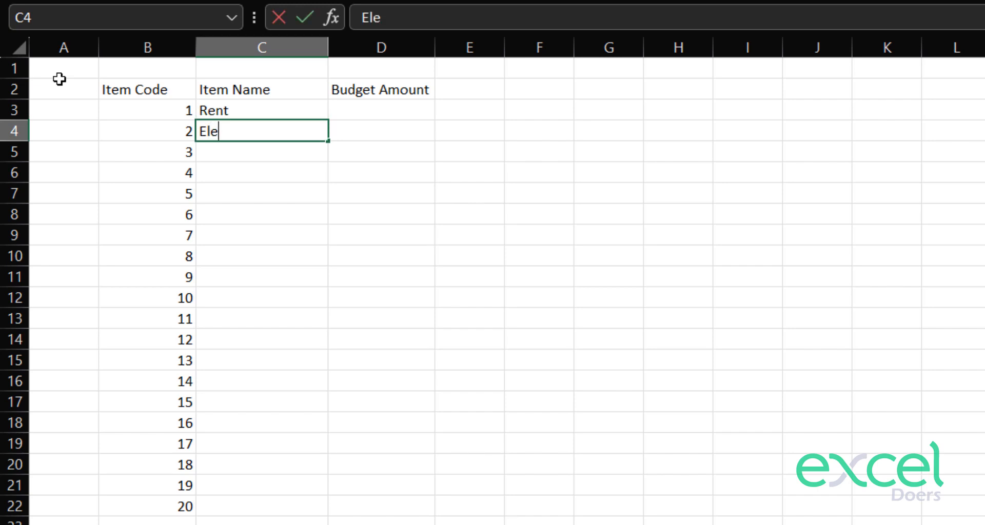
key(Return)
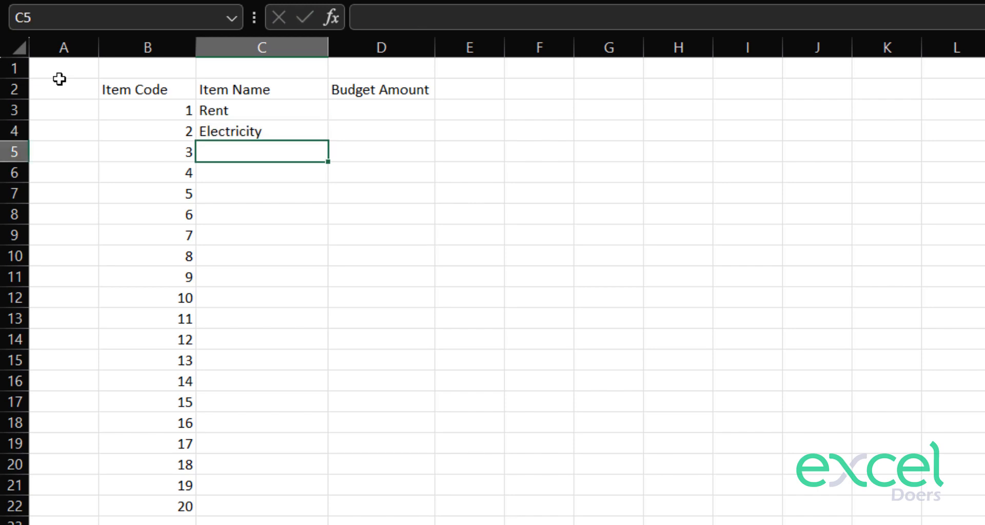
text(Gas Charg)
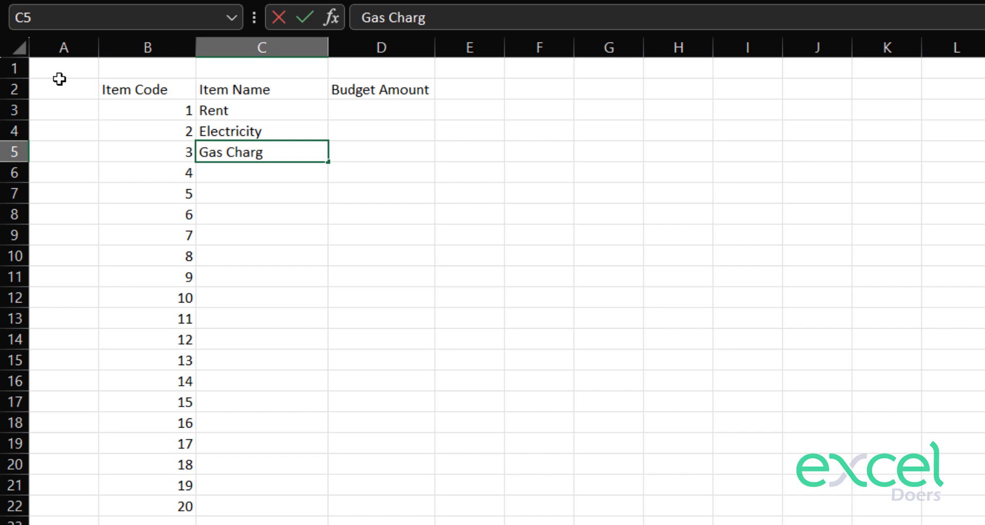
text(es)
key(Return)
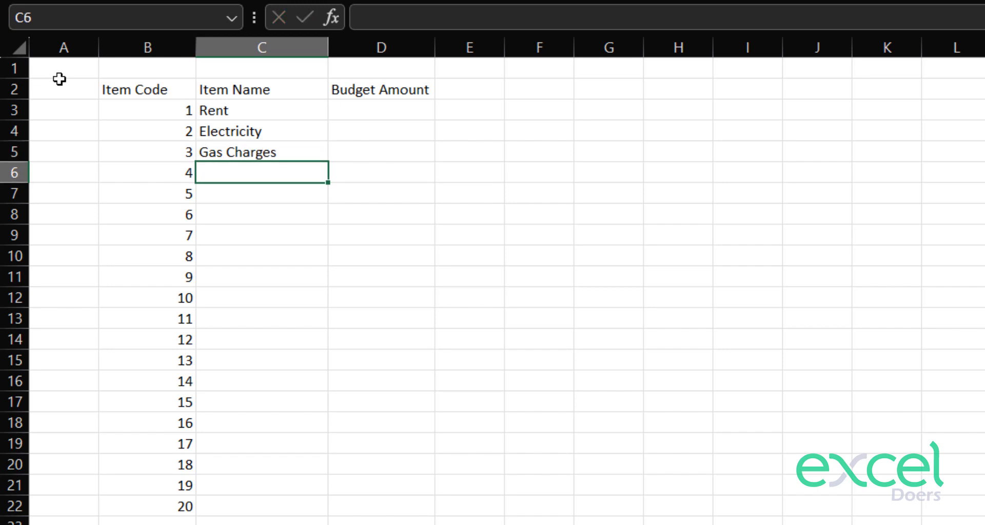
text(Salaries)
key(Return)
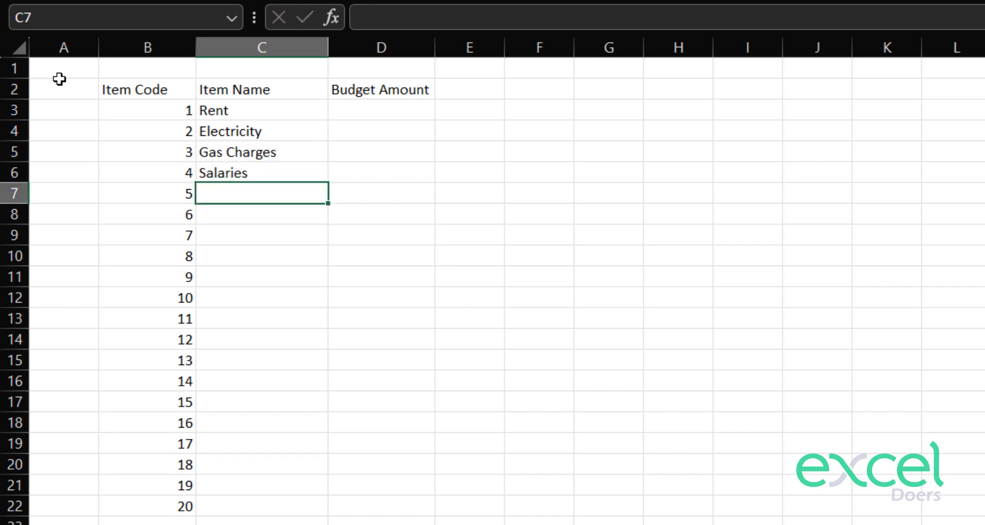
text(Taxes)
key(Return)
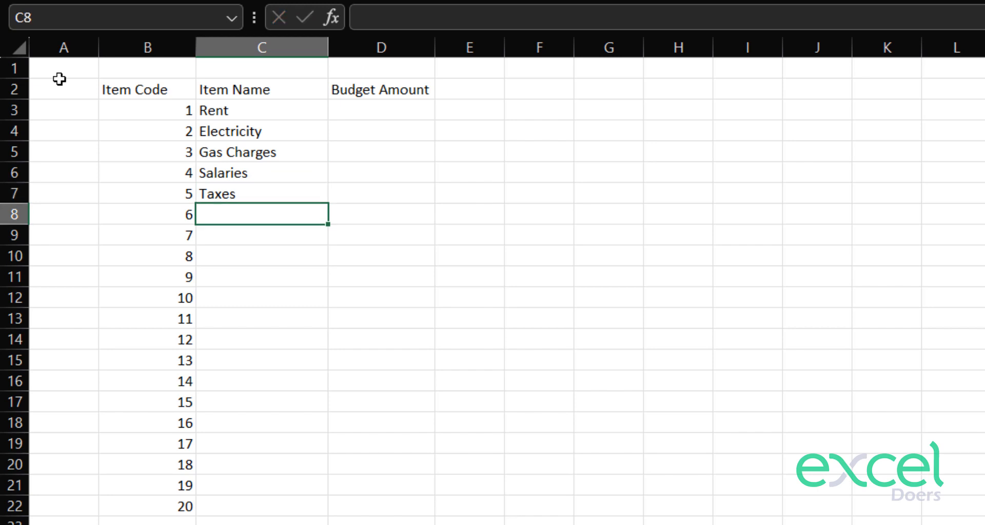
- Enter the item names HouseHold, Supplies and Stationaries in cells C8 to C10
text(HouseHl)
text(ld)
key(Return)
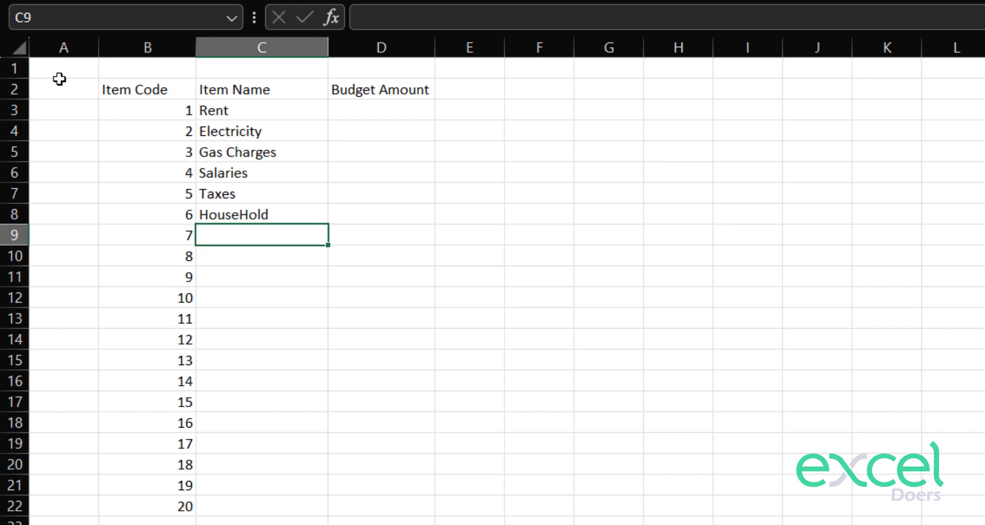
text(Supplies)
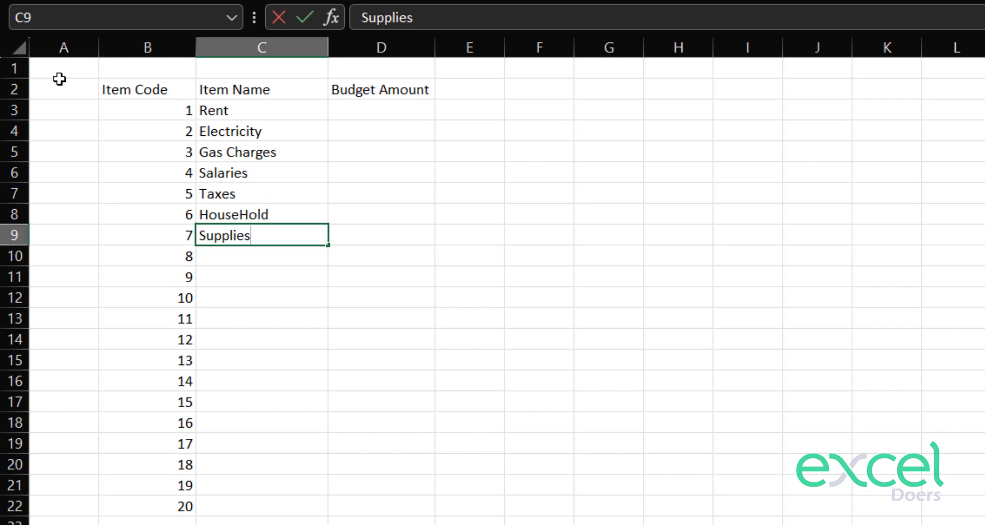
key(Return)
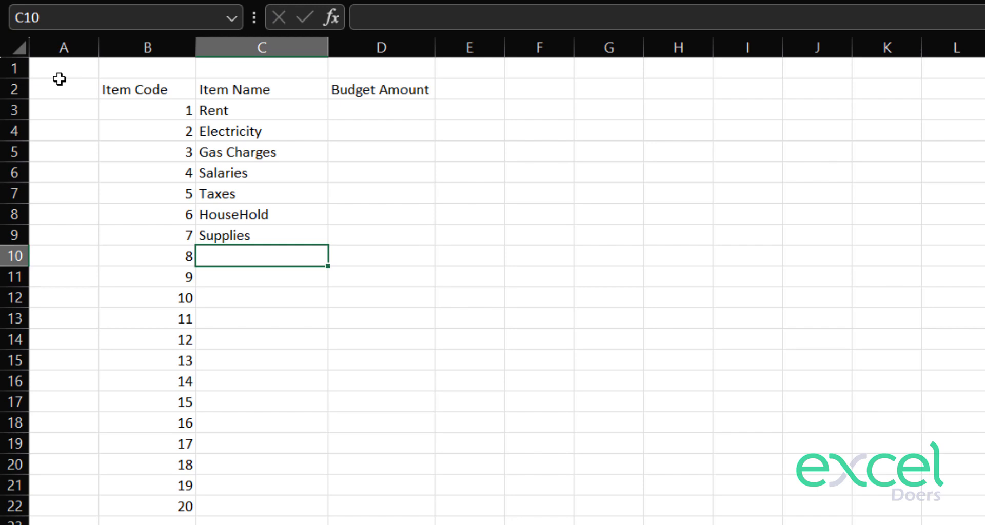
text(Stationai)
key(BackSpace)
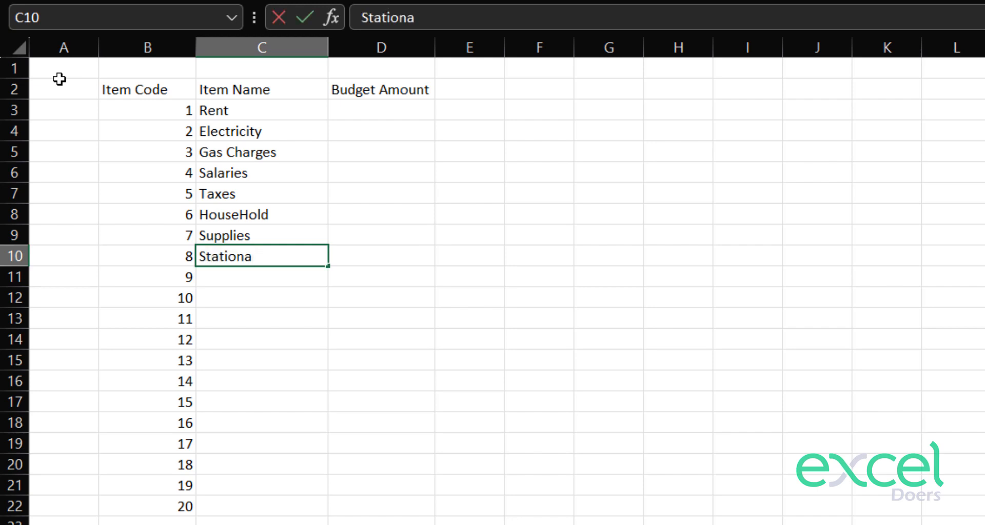
text(ries)
key(Return)
- Enter the item names Lunch, Dinner and Breakfast in cells C11 to C13
text(D)
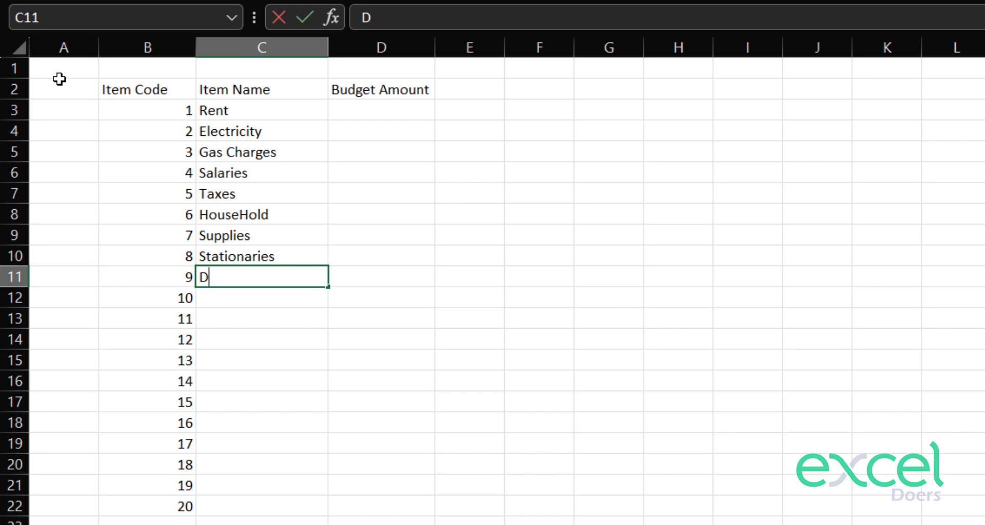
key(BackSpace)
text(Lunch)
key(Return)
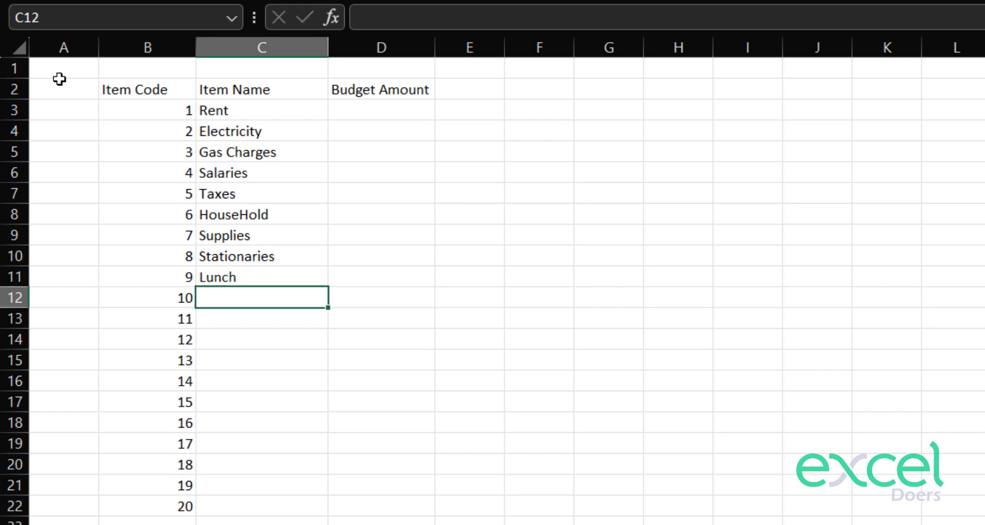
text(Dinner)
key(Return)
text(Bre)
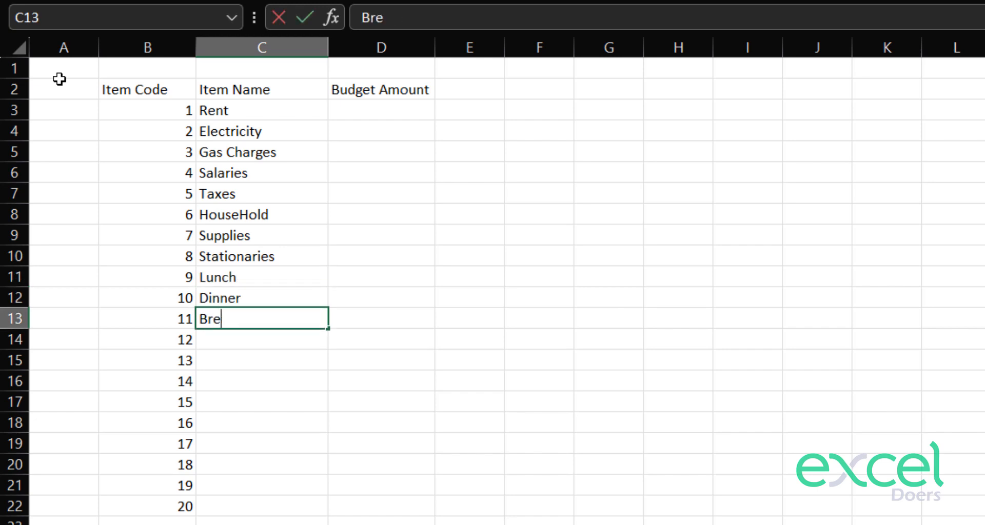
text(akfast)
key(Return)
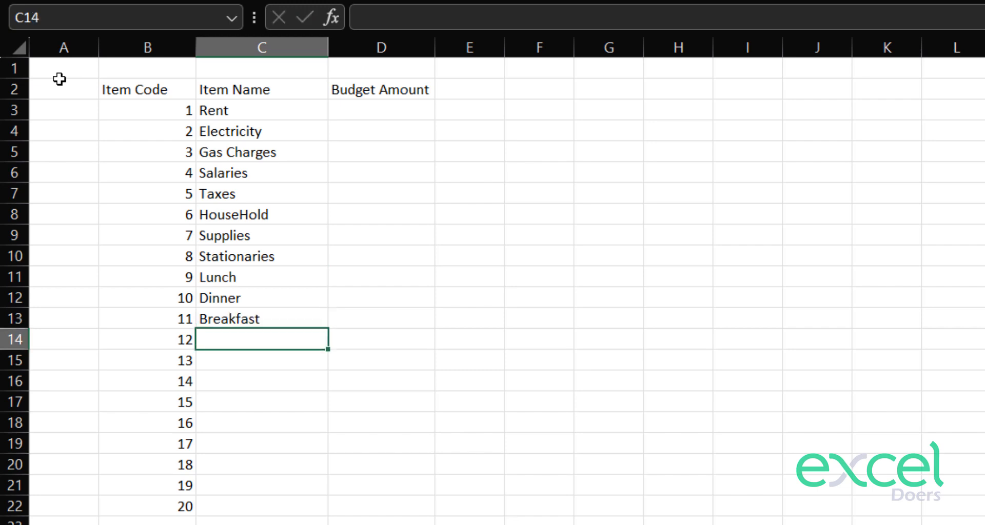
- Enter the item names Water Charges and Insurnace Expenses in cells C14 and C15
text(Water Charges)
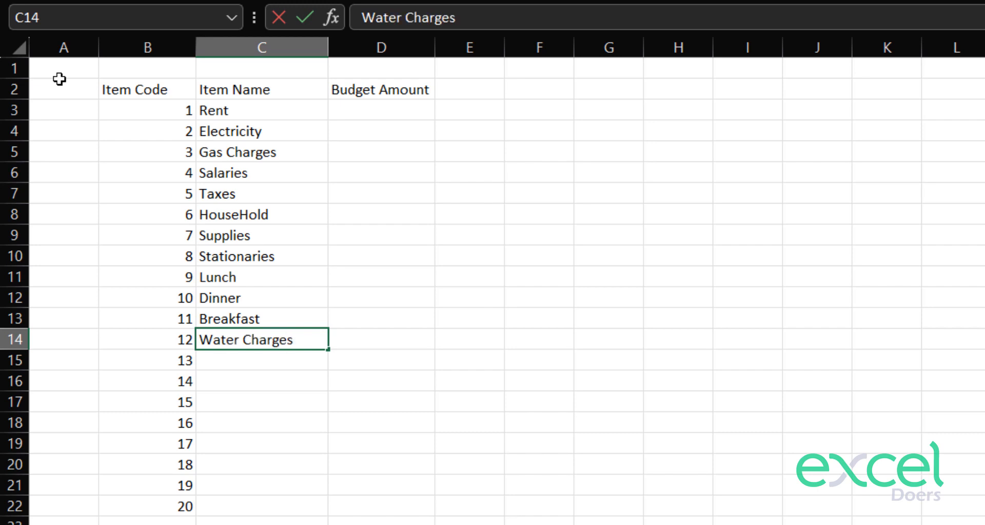
key(Return)
text(Insur)
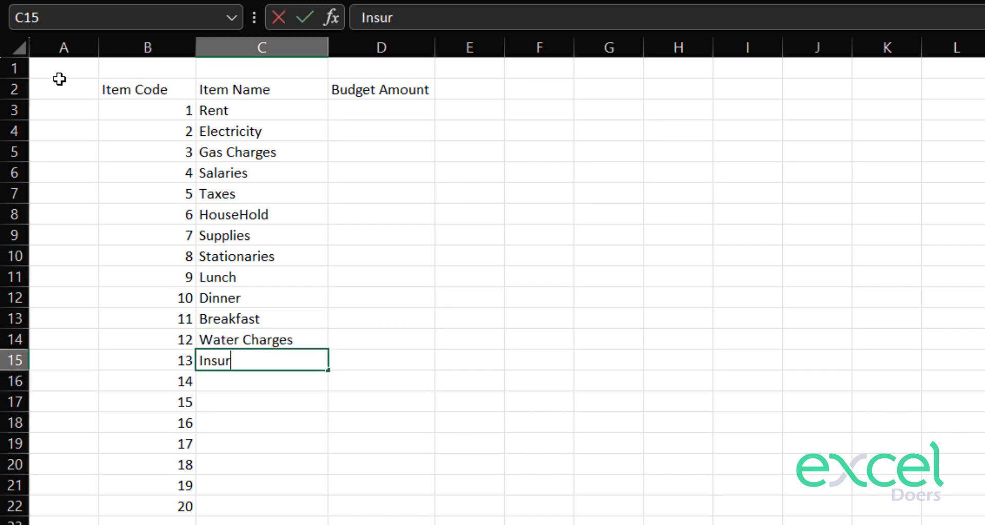
text(nace Expenses)
key(Return)
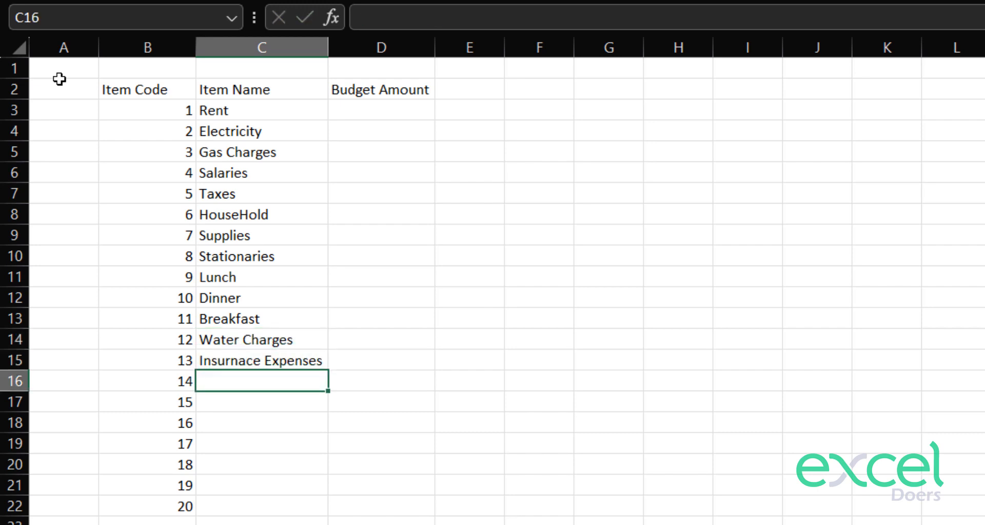
- Clear the unused item codes 14 to 20 from cells B16 to B22
key(Left)
key(shift+Down)
key(shift+Down)
key(shift+Down)
key(shift+Down)
key(shift+Down)
key(shift+Down)
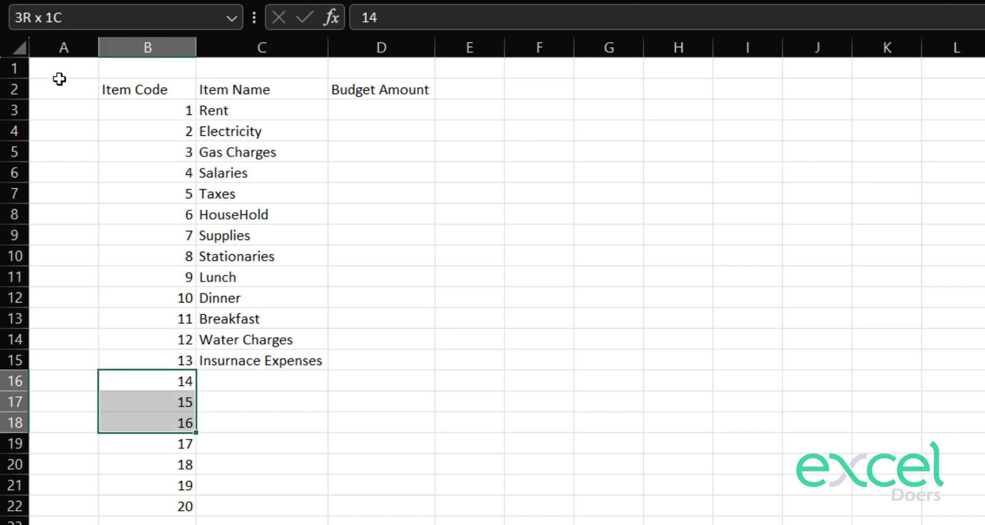
key(Delete)
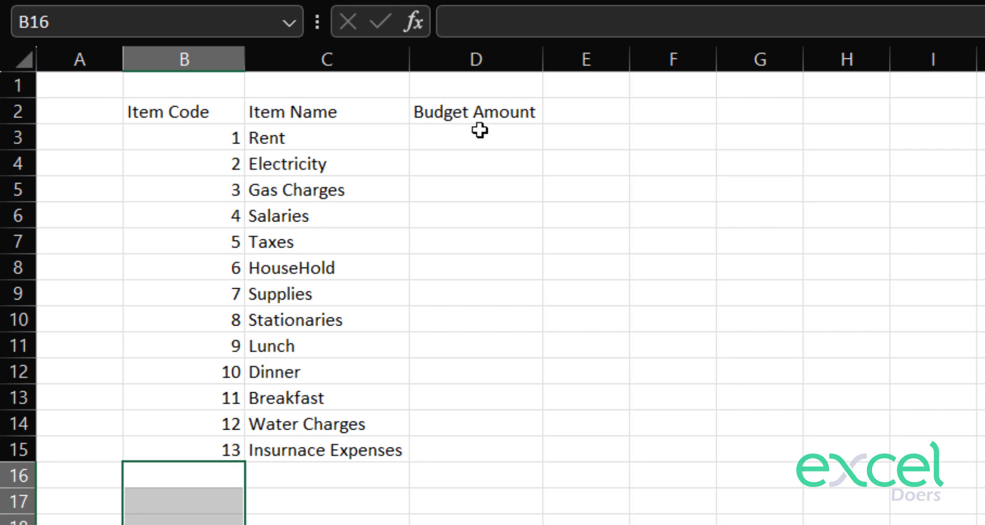
- Enter budget amounts of 500000 for Rent and 300000 for Electricity in cells D3 and D4
click(489, 142)
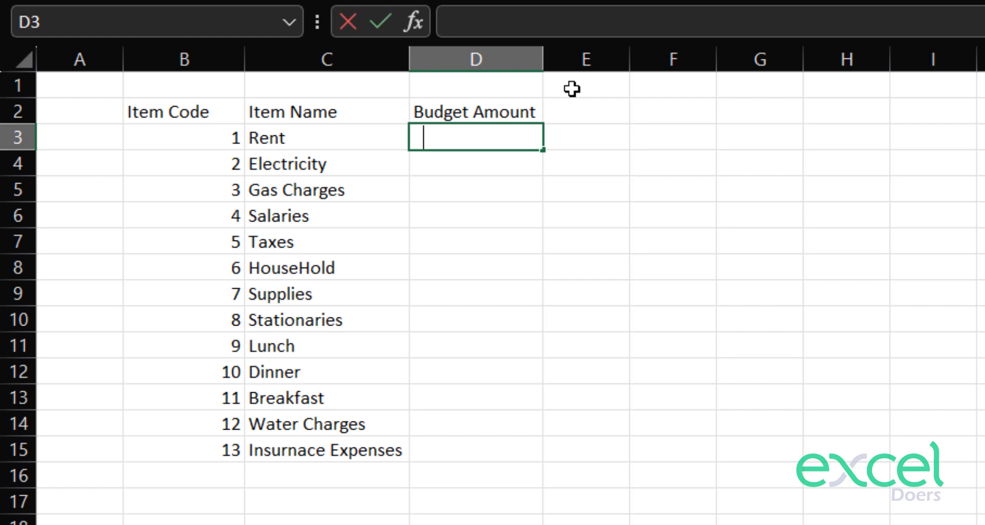
text(50000)
key(Return)
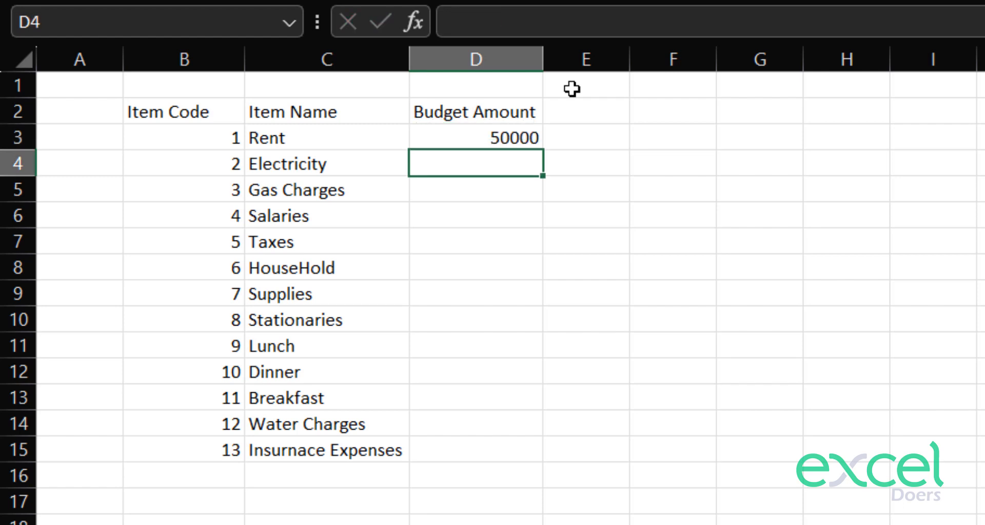
key(Up)
key(F2)
text(0)
key(Return)
text(300000)
key(Return)
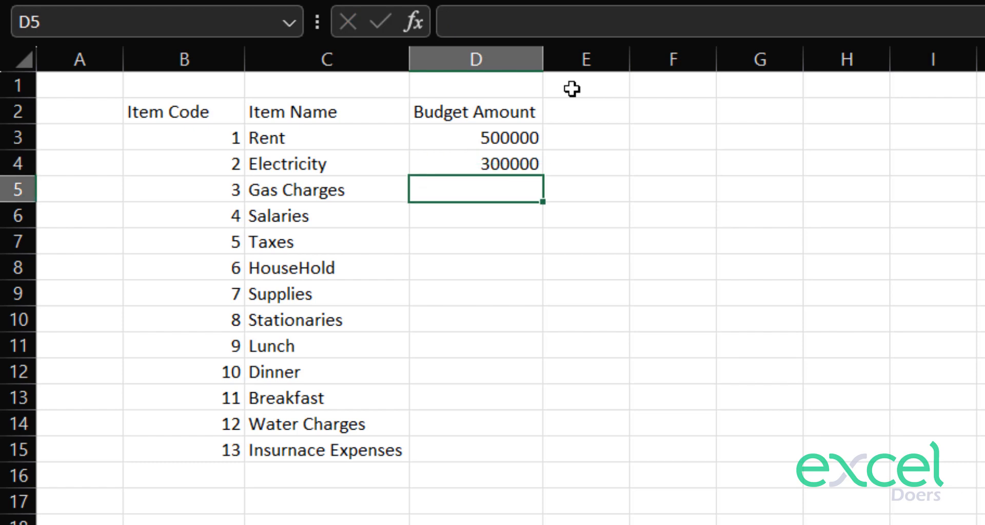
- Enter budget amounts of 50000 for Gas Charges, 600000 for Salaries and 100000 for Taxes in cells D5 to D7
text(50000)
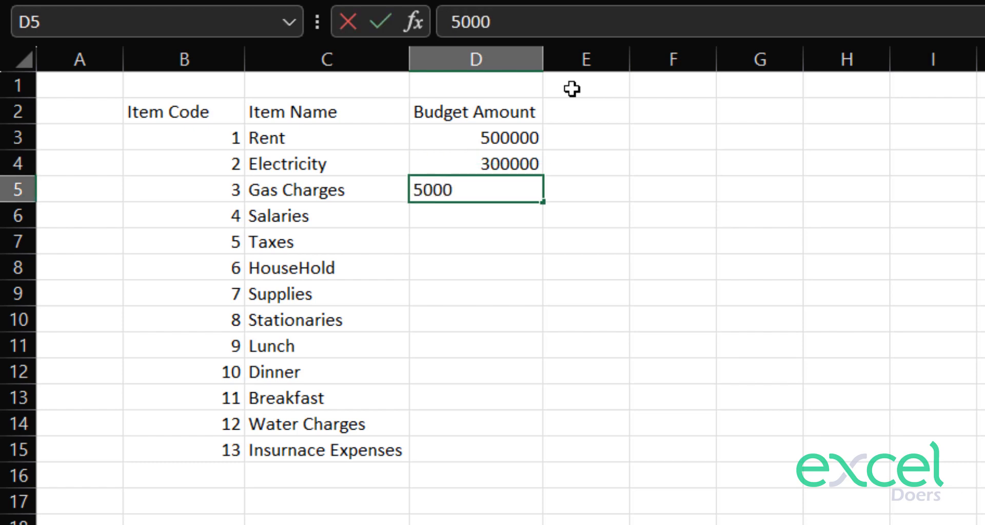
key(Return)
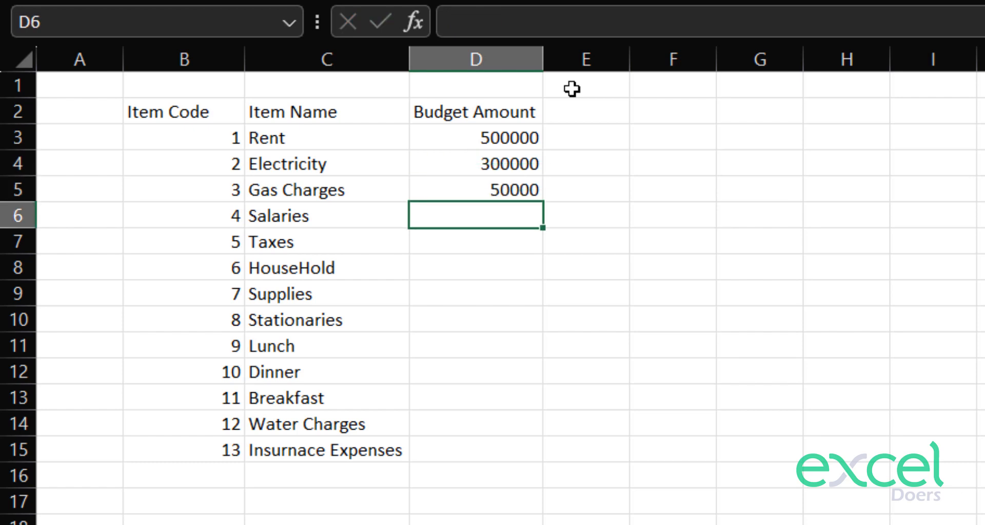
text(600000)
key(Return)
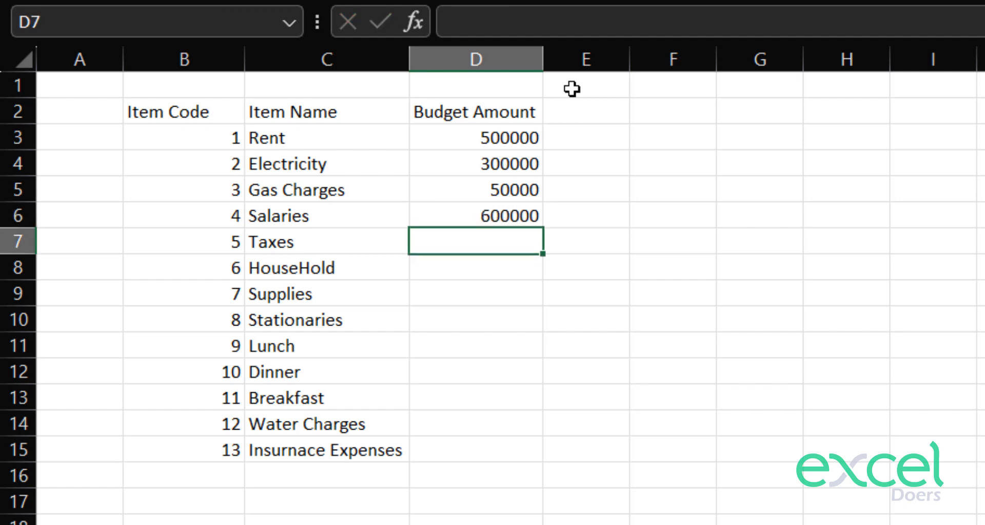
text(100000)
key(Return)
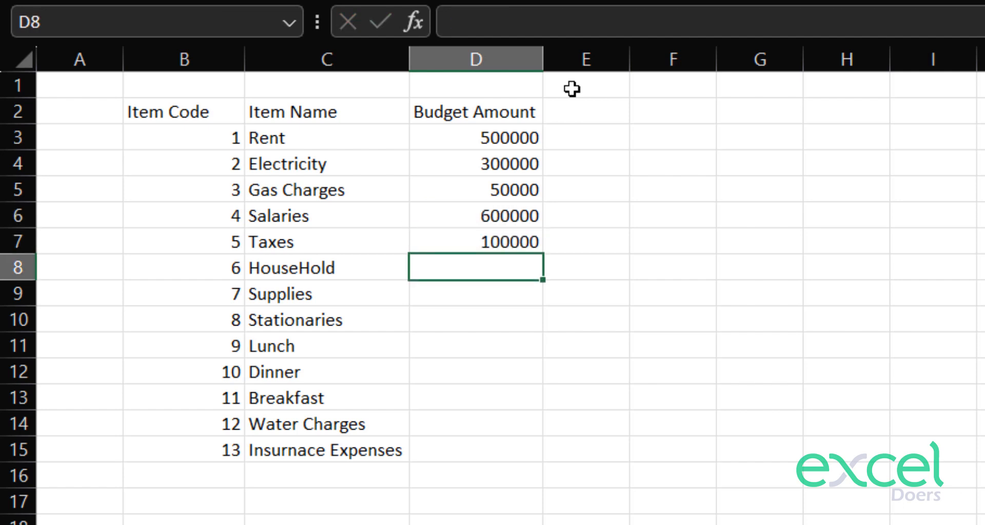
- Enter budget amounts of 80000 for HouseHold, 40000 for Supplies and 30000 for Stationaries in cells D8 to D10
text(80000)
key(Return)
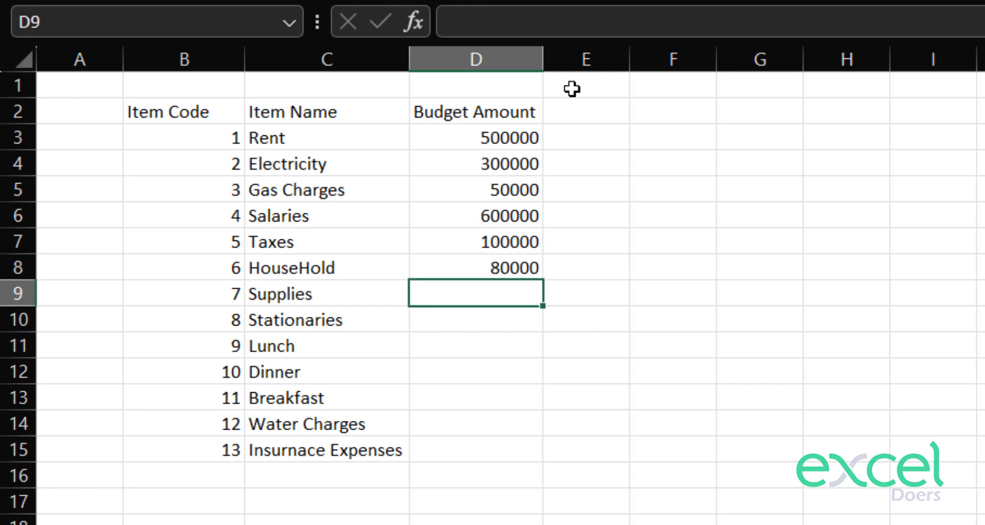
text(40000)
key(Return)
text(30000)
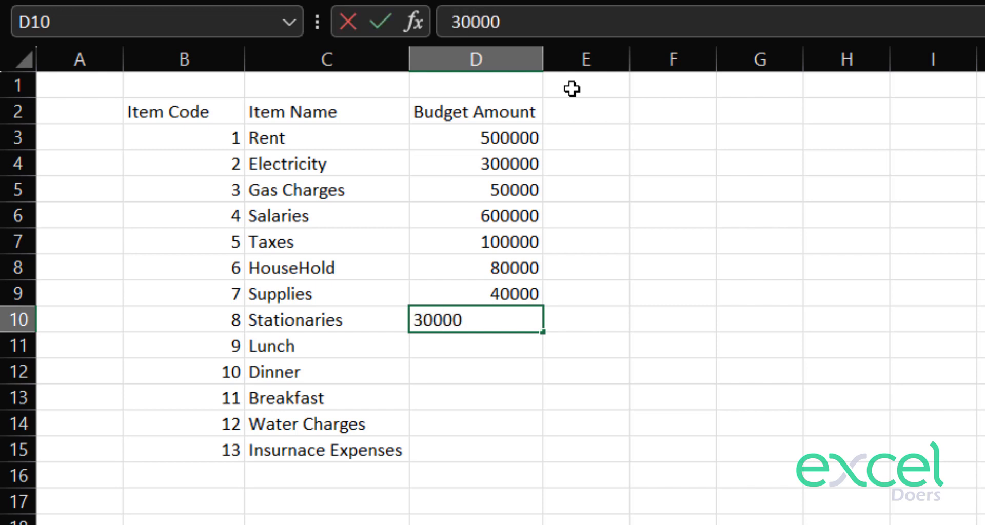
key(Return)
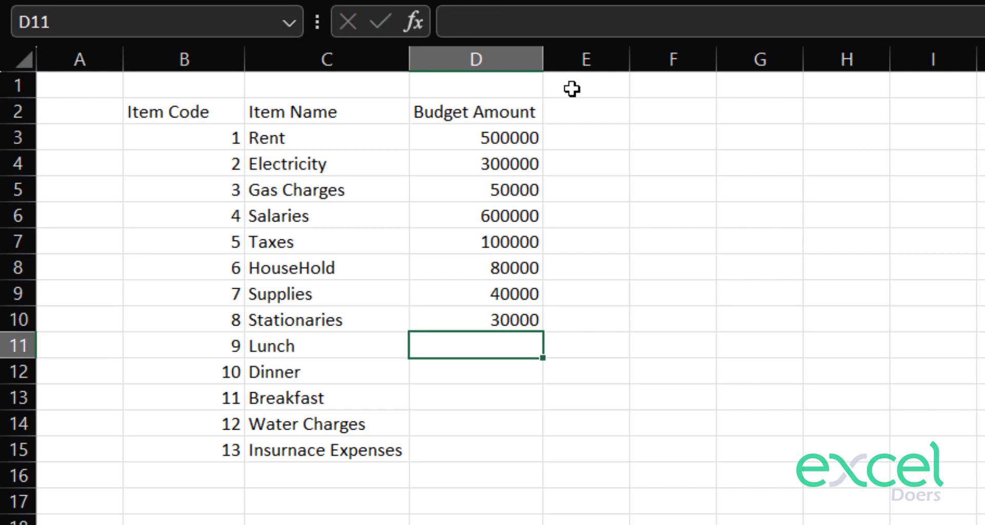
- Enter budget amounts of 120000 for Lunch, 120000 for Dinner and 100000 for Breakfast in cells D11 to D13
text(120000)
key(Return)
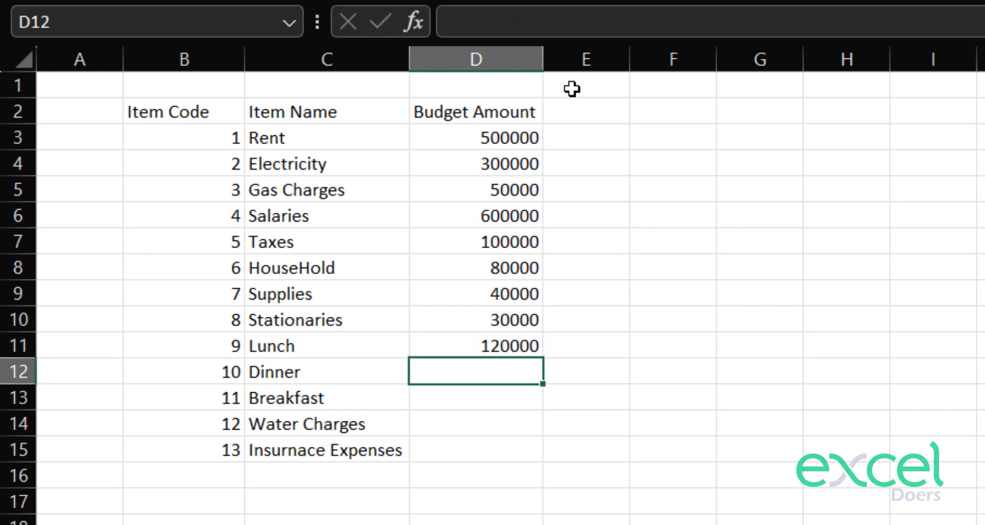
text(120000)
key(Return)
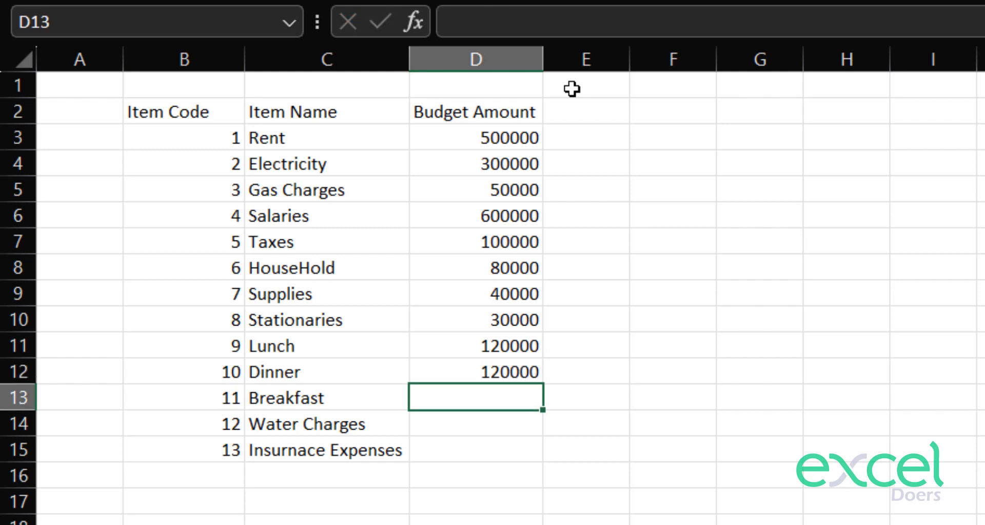
text(10000)
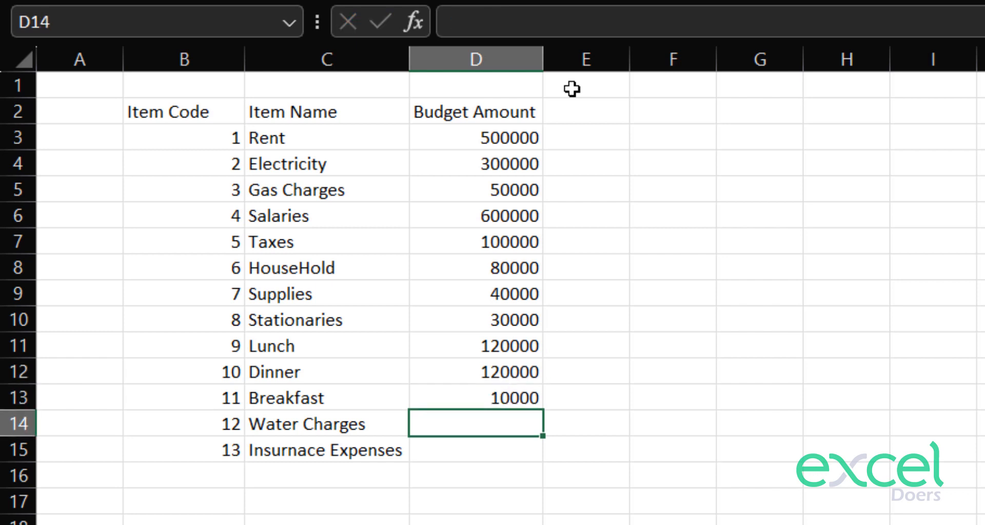
key(Up)
key(F2)
text(0)
key(Return)
- Enter budget amounts of 70000 for Water Charges and 110000 for Insurnace Expenses in cells D14 and D15
text(70000)
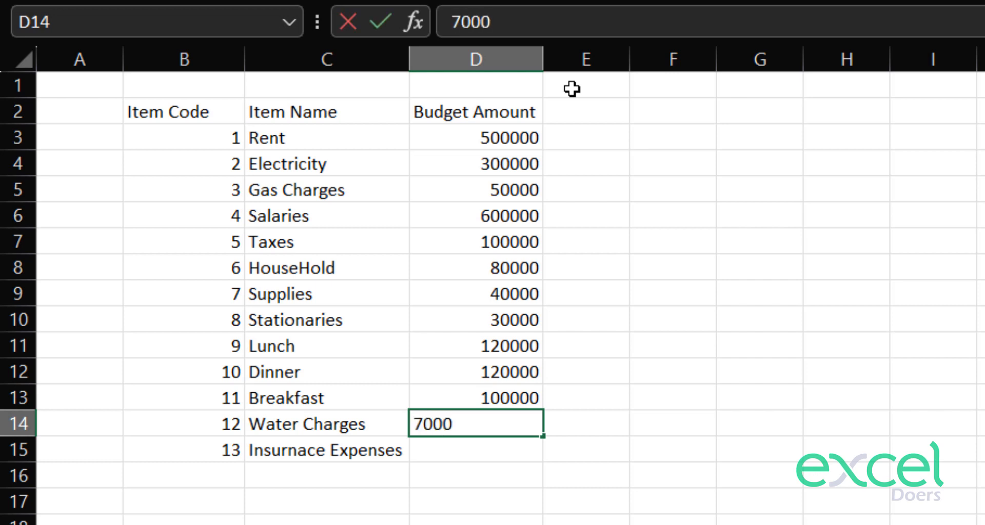
key(Return)
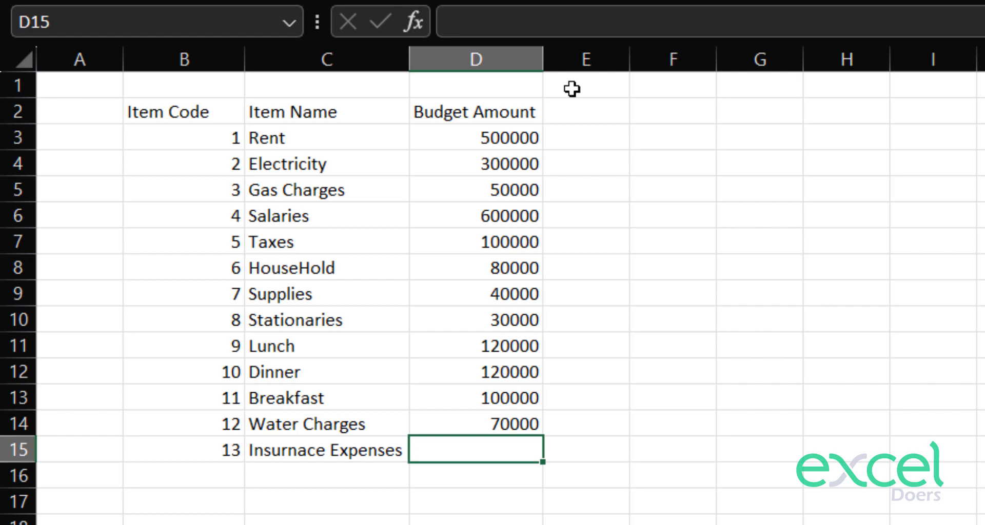
text(110000)
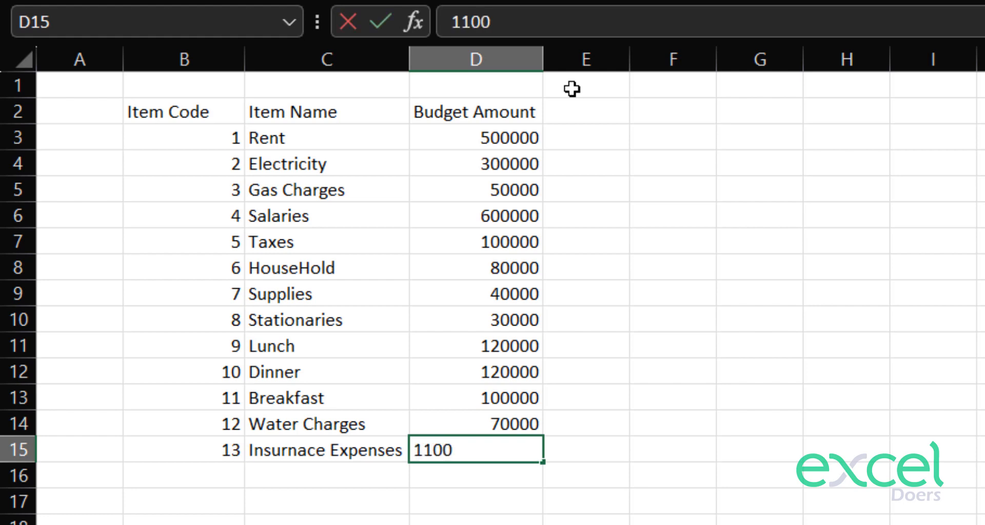
key(Return)
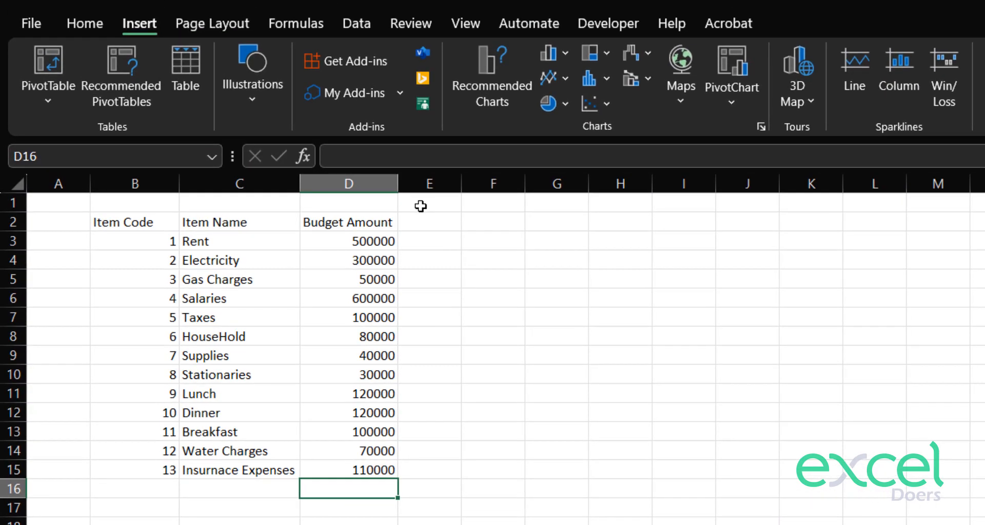
- Format the budget amounts in D3 to D15 with thousands separators and no decimal places
drag(338, 239, 370, 469)
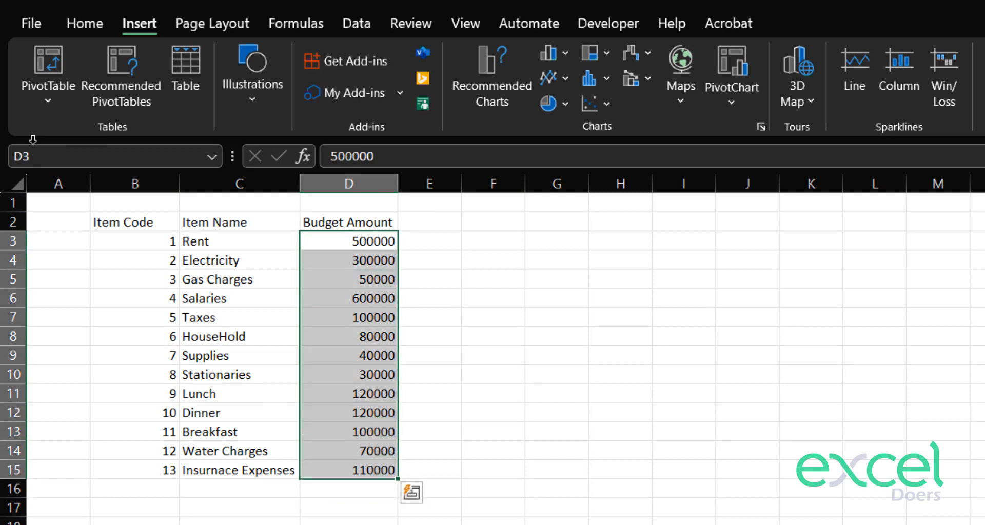
click(87, 24)
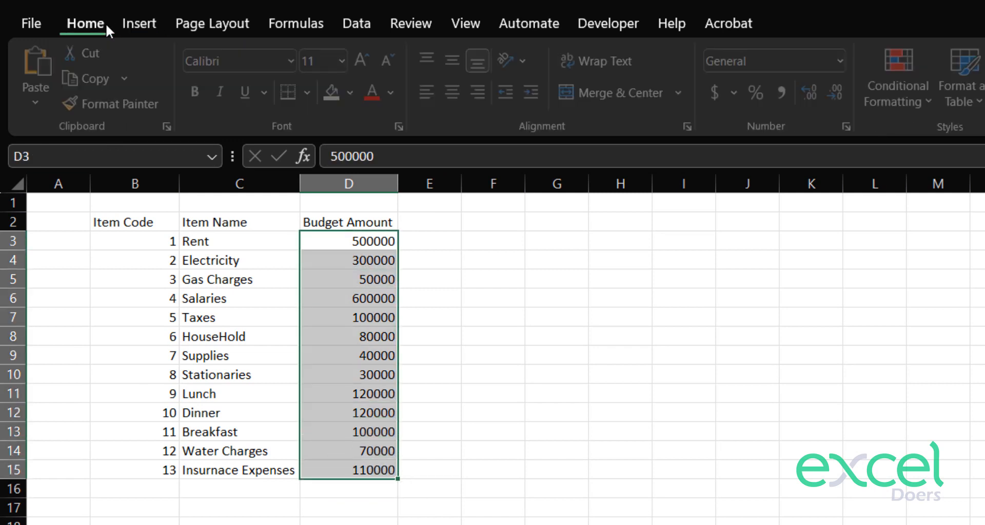
click(789, 89)
click(831, 101)
click(831, 100)
click(522, 298)
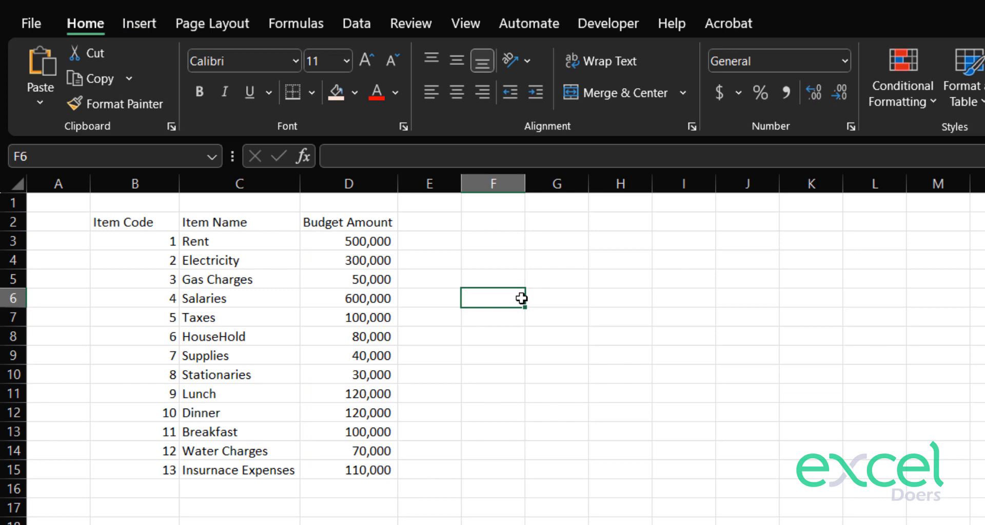
click(502, 333)
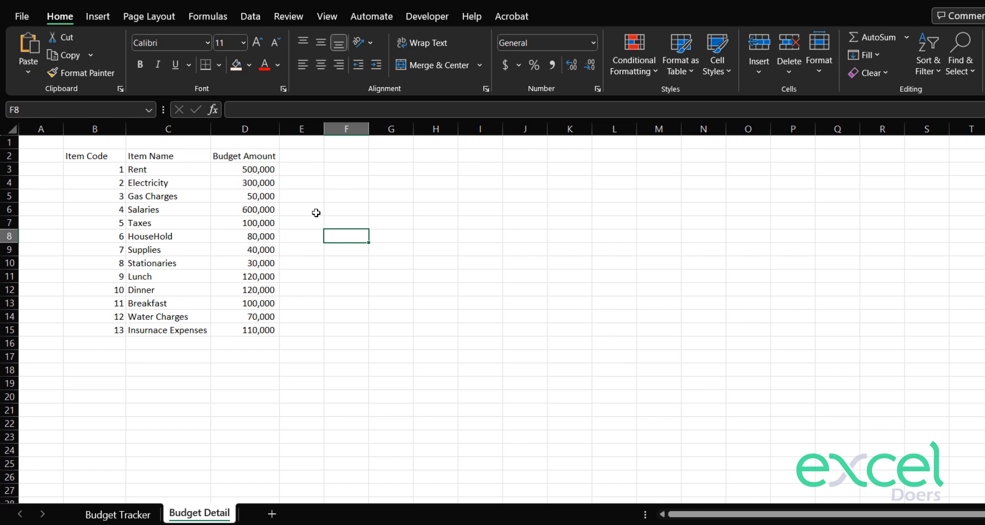
- Switch to the Budget Tracker sheet
click(136, 514)
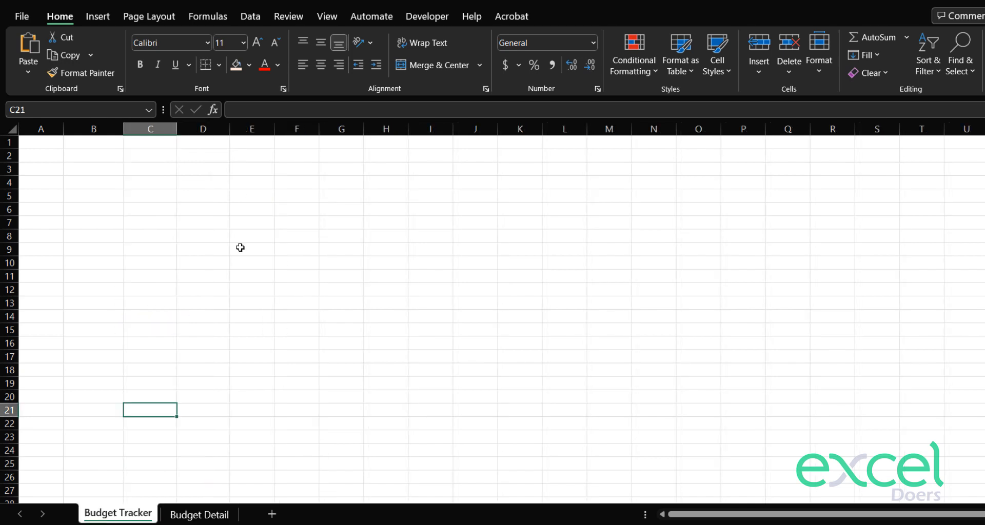
- Copy the item codes and names in B2:C15 of the Budget Detail sheet to cell B3 of the Budget Tracker sheet
click(211, 516)
drag(102, 159, 189, 336)
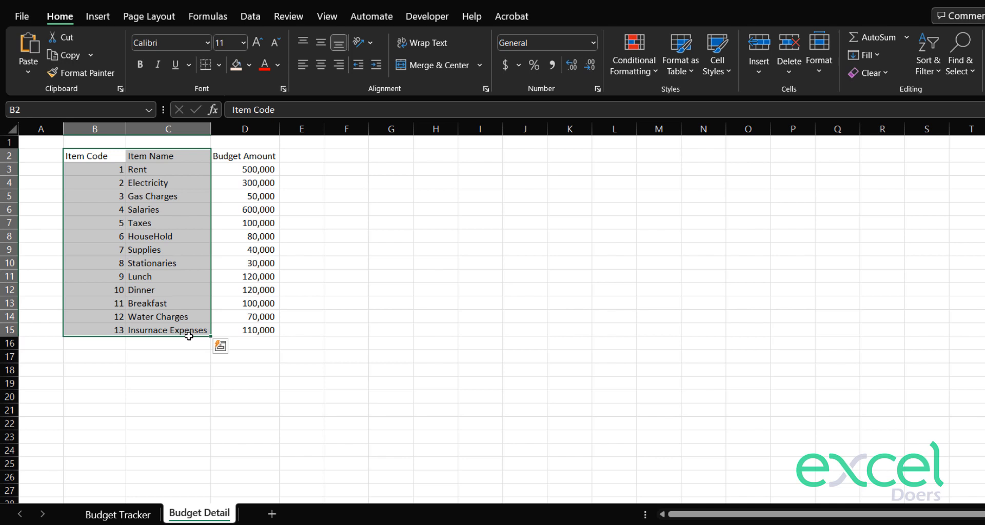
key(ctrl+c)
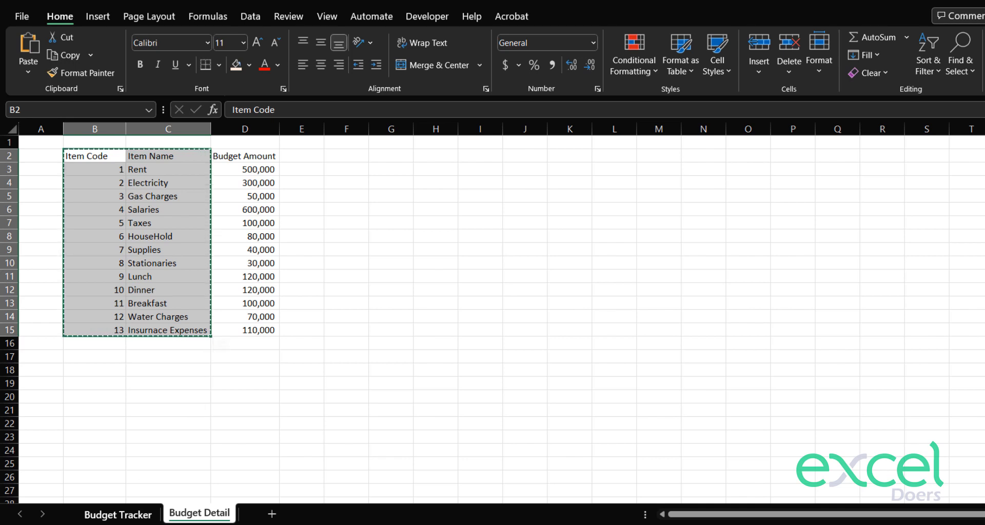
click(118, 514)
click(109, 171)
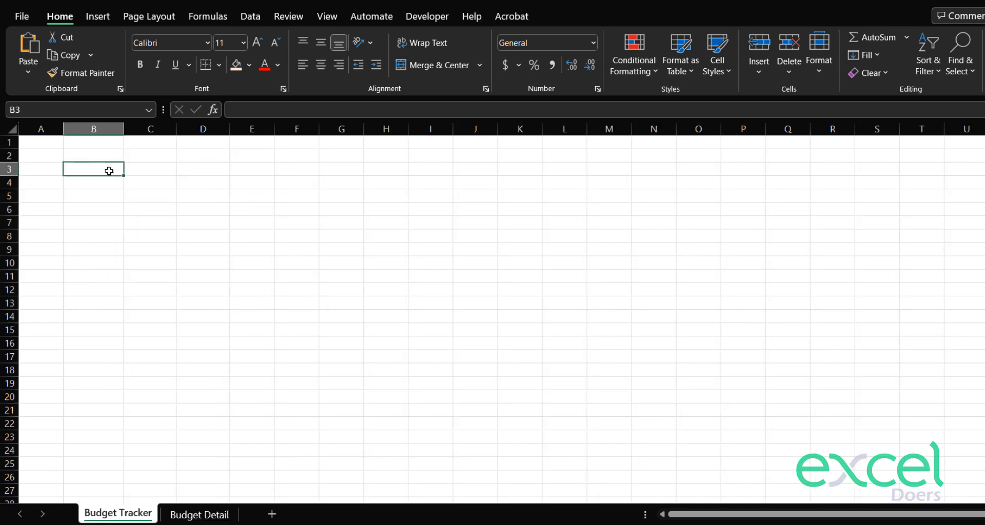
key(ctrl+v)
- Copy the Budget Amount heading from the Budget Detail sheet into cell D3 of the Budget Tracker sheet
click(199, 514)
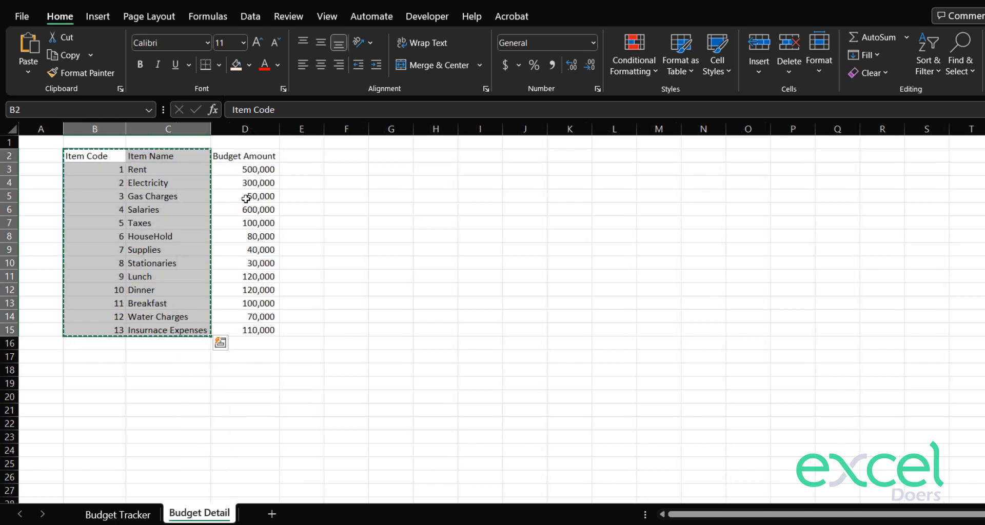
click(224, 156)
key(Escape)
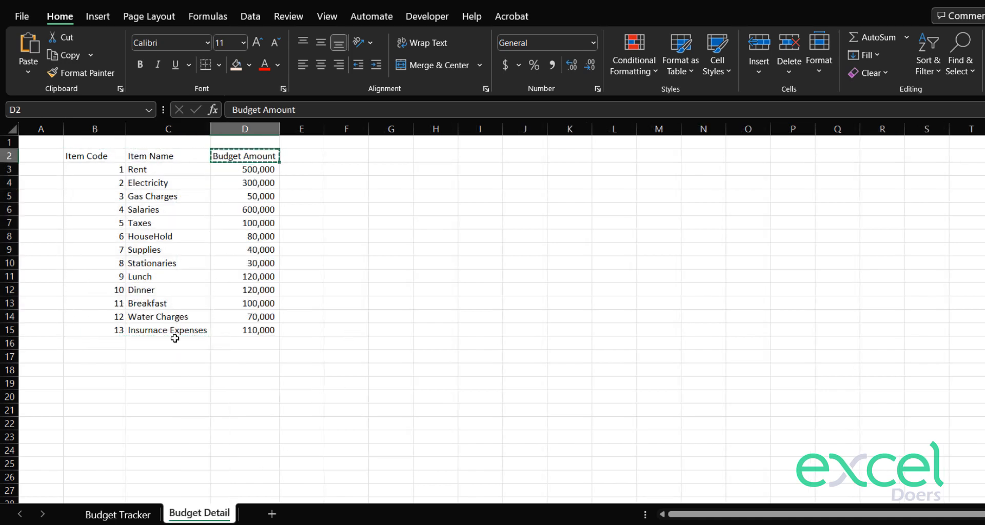
click(118, 515)
click(203, 168)
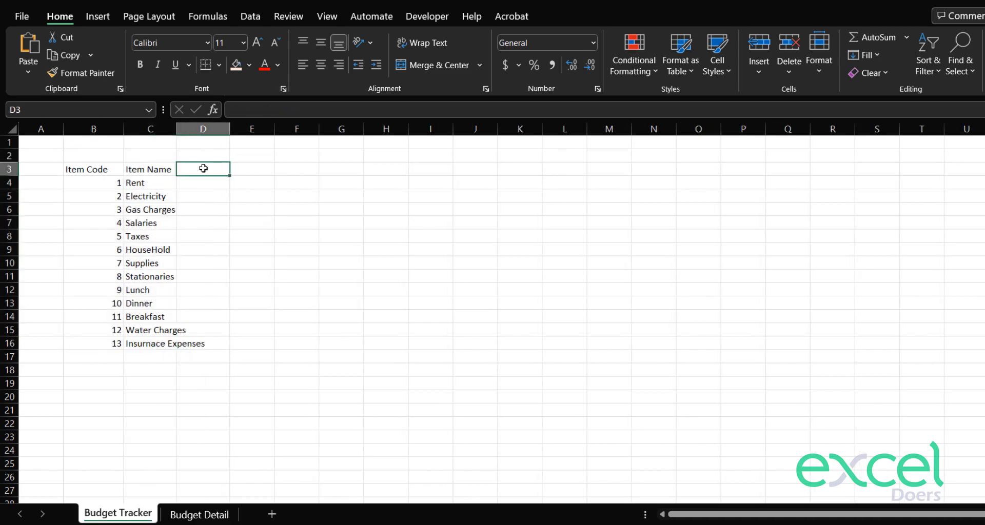
key(ctrl+v)
- Widen columns D and C to fit the Budget Amount heading and the longest item names
click(256, 222)
drag(230, 128, 253, 134)
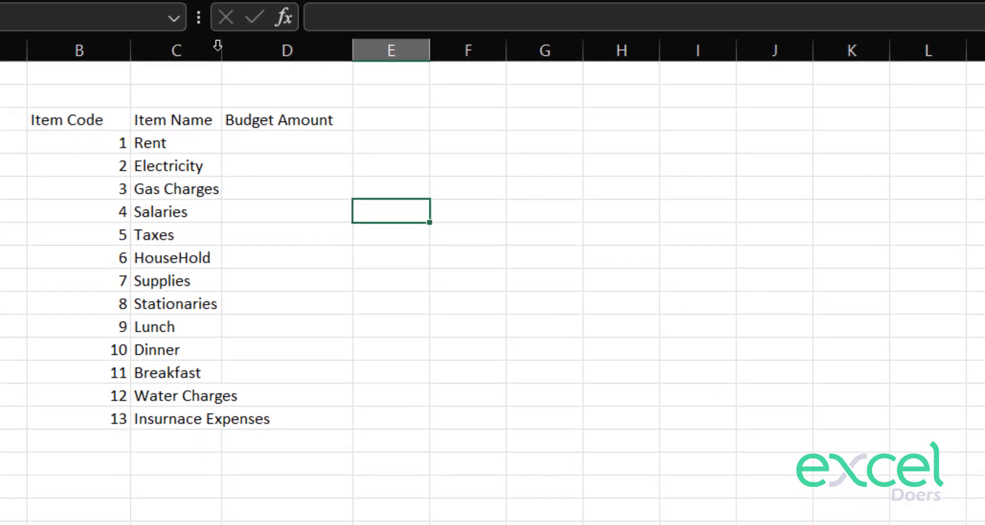
double_click(177, 128)
drag(278, 58, 299, 54)
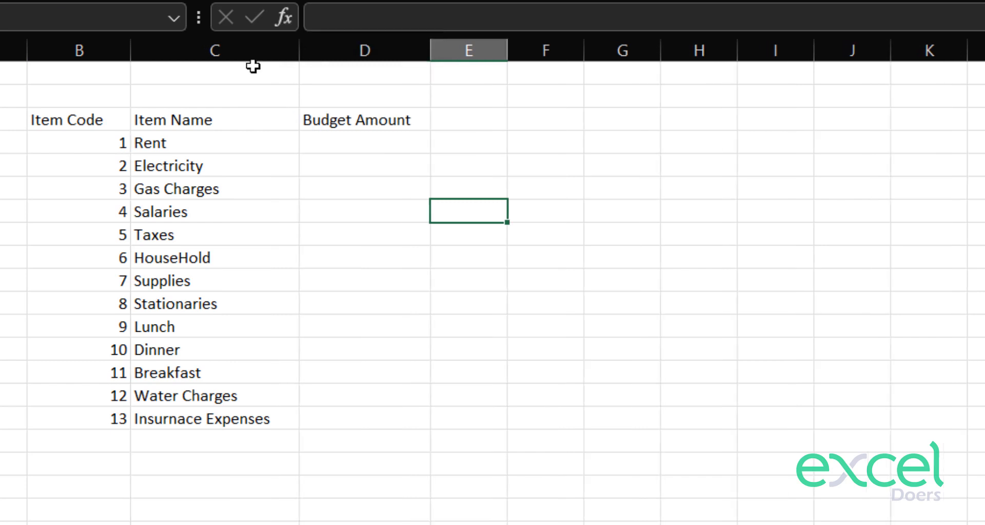
- Center the Item Code heading and the codes 1 to 13 in column B
drag(103, 113, 102, 407)
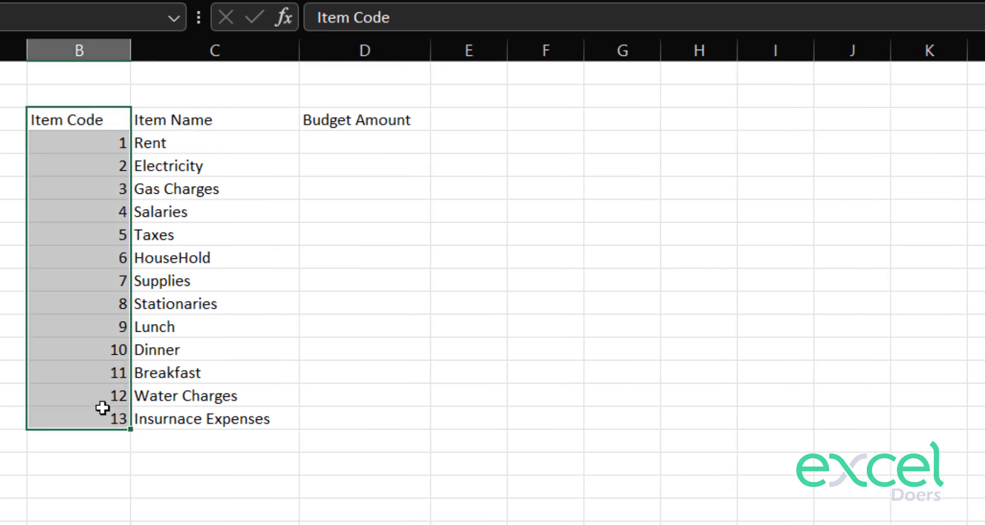
key(alt+h)
key(a)
key(c)
click(428, 390)
- Insert a blank row at the top of the Budget Tracker sheet
click(19, 70)
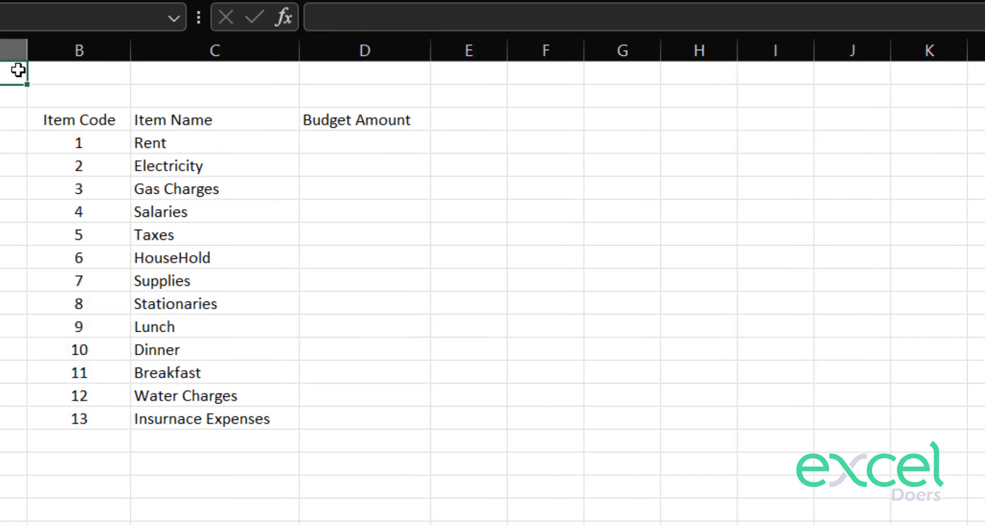
key(shift+space)
key(ctrl+shift+plus)
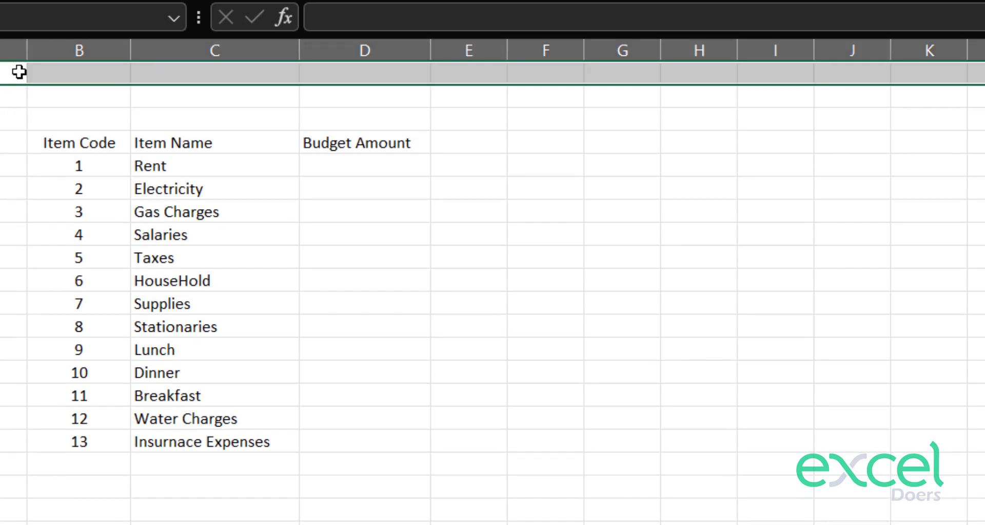
- Enter the title Budget Tracker in cell B1
key(Right)
text(Budget Tra)
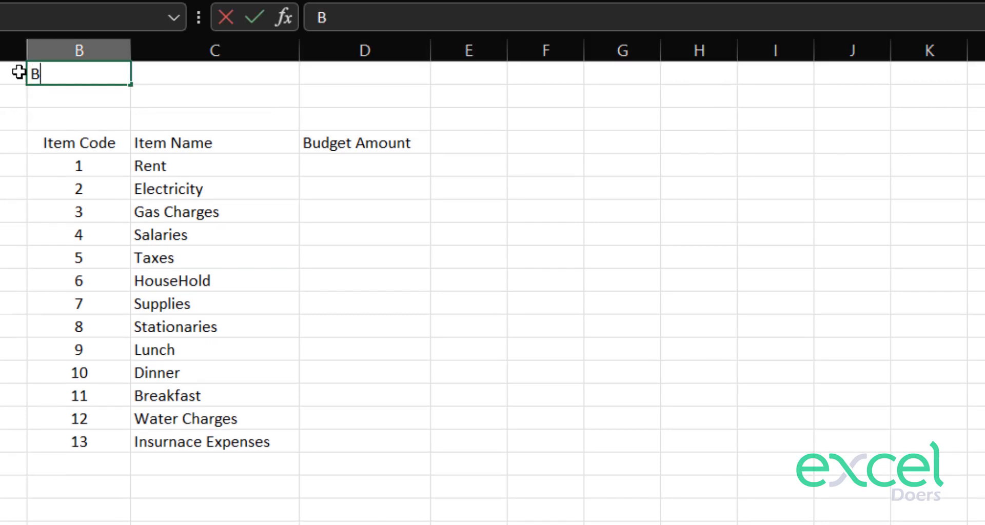
text(ke)
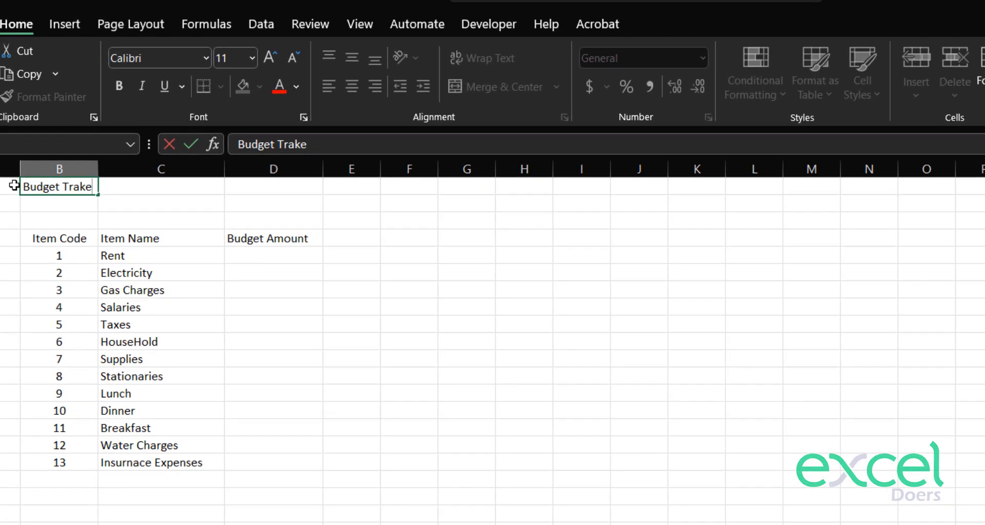
key(BackSpace)
key(BackSpace)
text(cker)
key(Return)
key(Up)
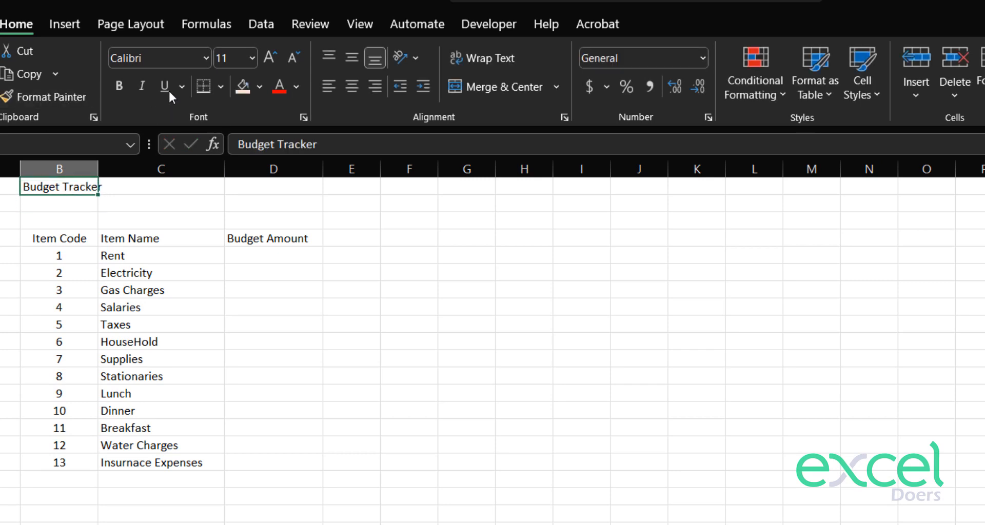
- Format the Budget Tracker title as bold, italic and underlined with a font size of 48
click(118, 88)
click(265, 62)
double_click(265, 63)
double_click(266, 62)
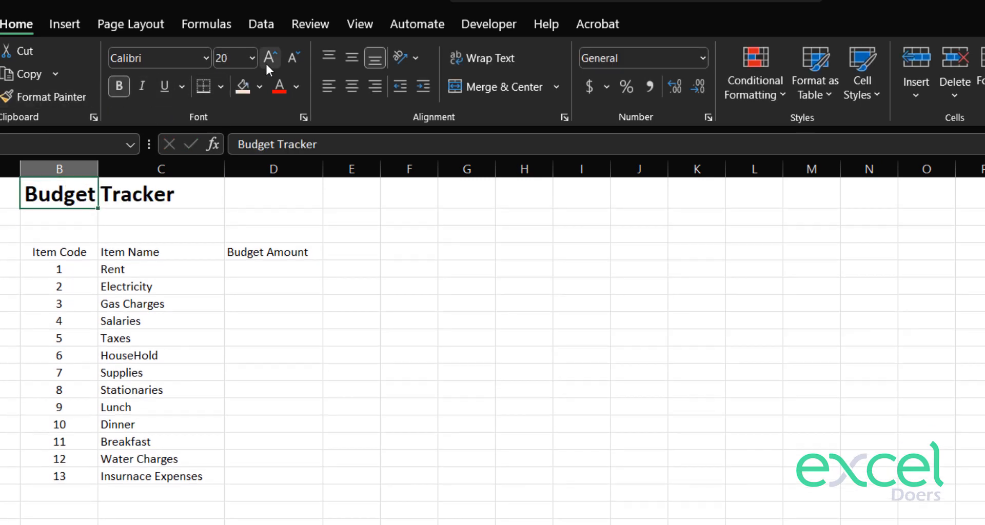
double_click(266, 62)
double_click(266, 62)
double_click(265, 62)
click(142, 86)
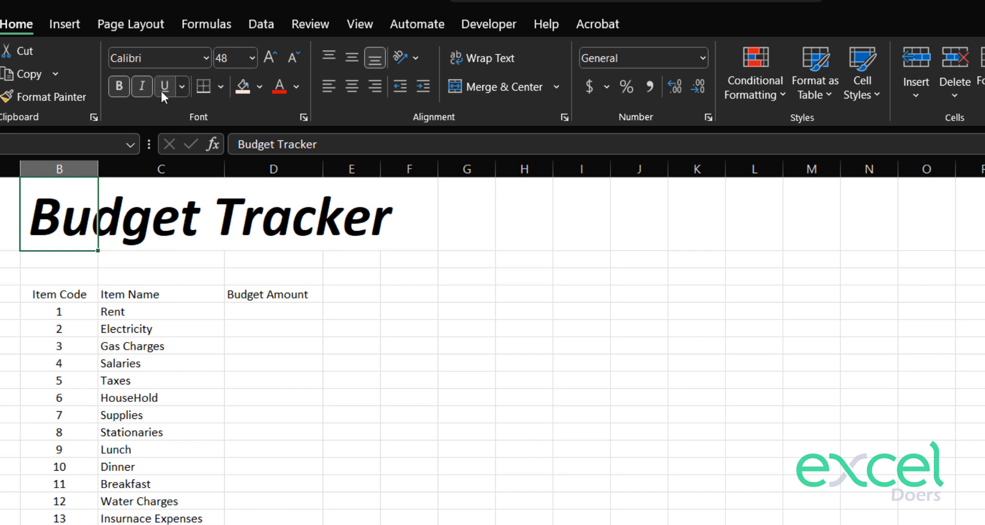
click(164, 86)
click(247, 232)
- Widen column E and enter the heading Budget Balance in cell E4
key(Down)
key(Down)
key(Down)
key(Right)
key(Right)
key(Up)
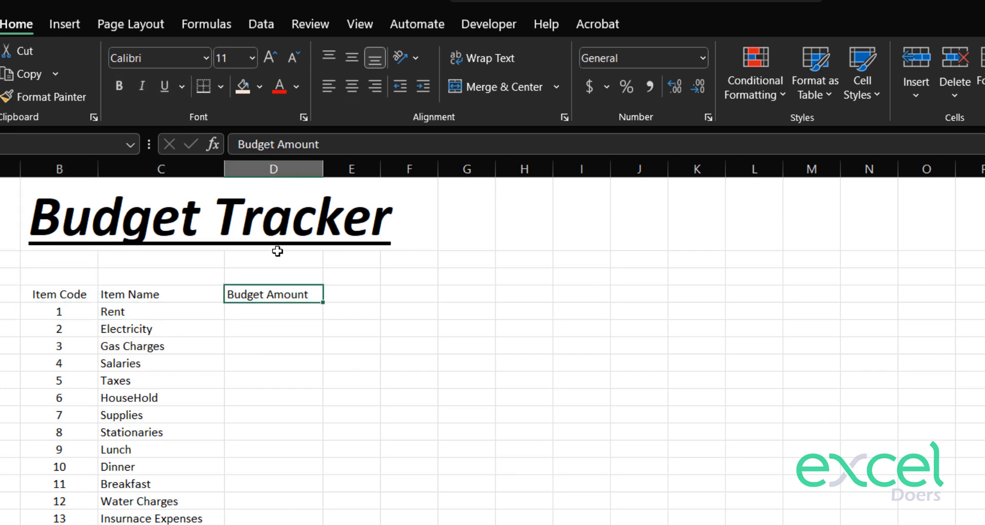
key(shift+Left)
key(shift+Left)
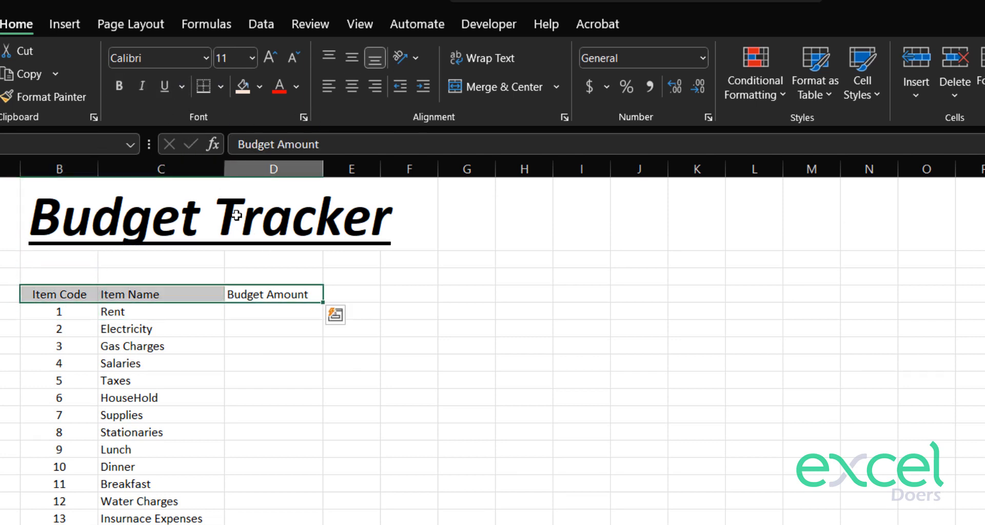
key(Down)
key(Up)
key(Right)
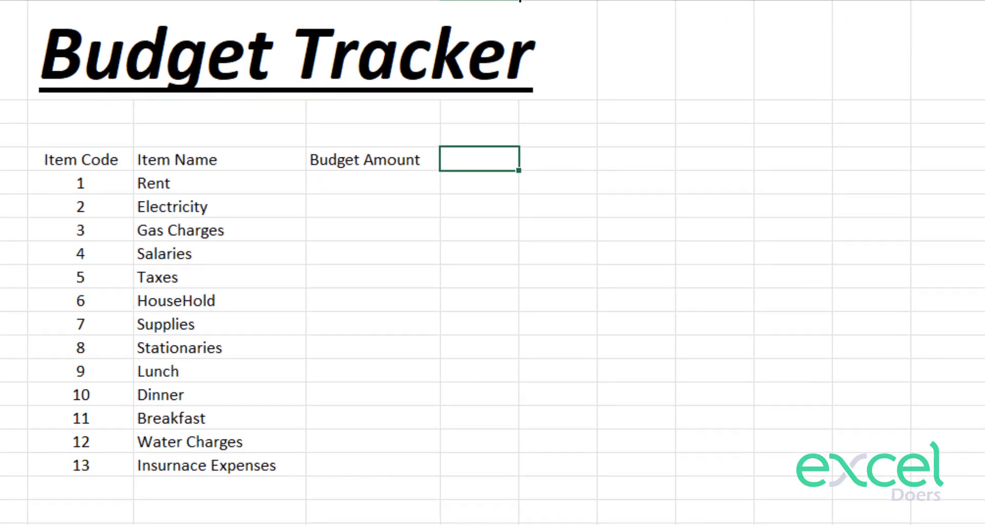
drag(520, 1, 569, 3)
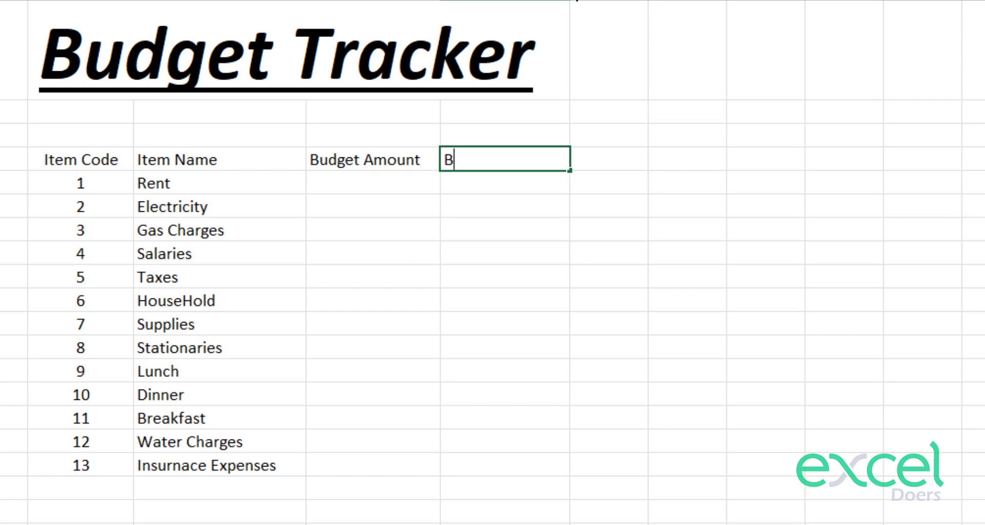
text(udget)
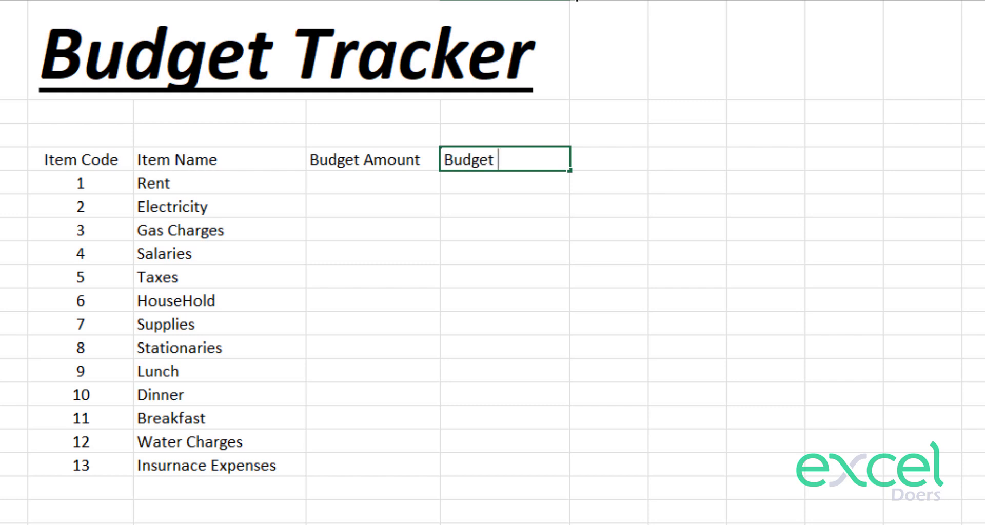
text( Balance)
key(Return)
- Enter the year 2023 in cell K1
key(Up)
key(Right)
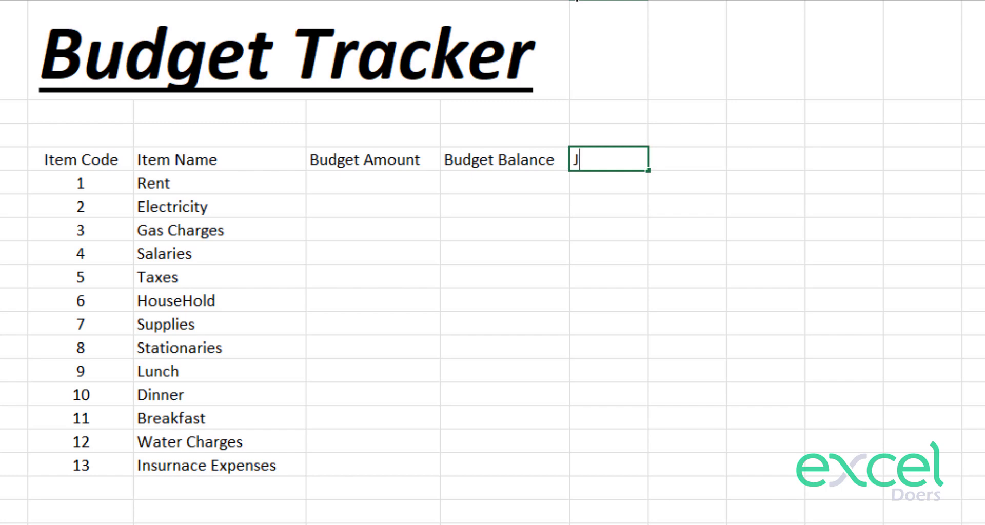
key(BackSpace)
key(Right)
key(Right)
key(Right)
key(Up)
key(Up)
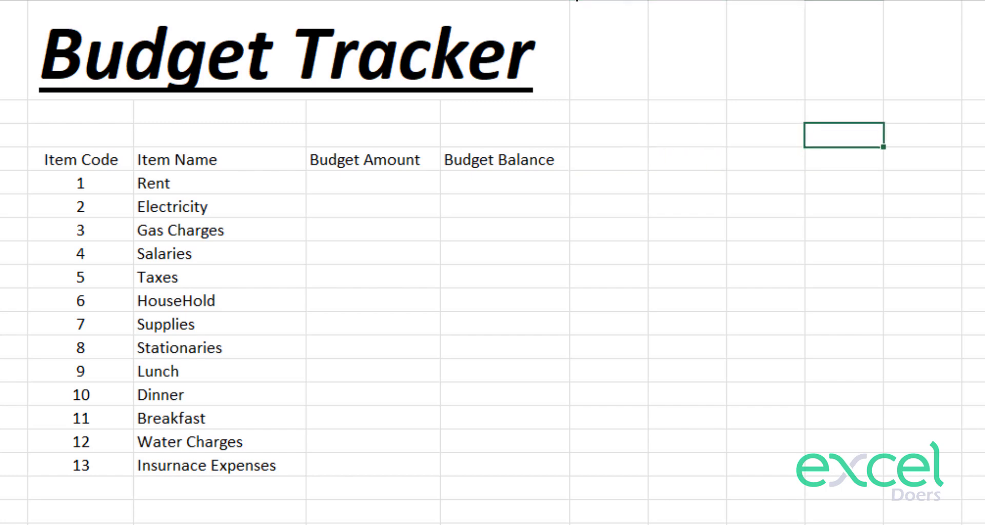
key(Right)
key(Right)
key(Up)
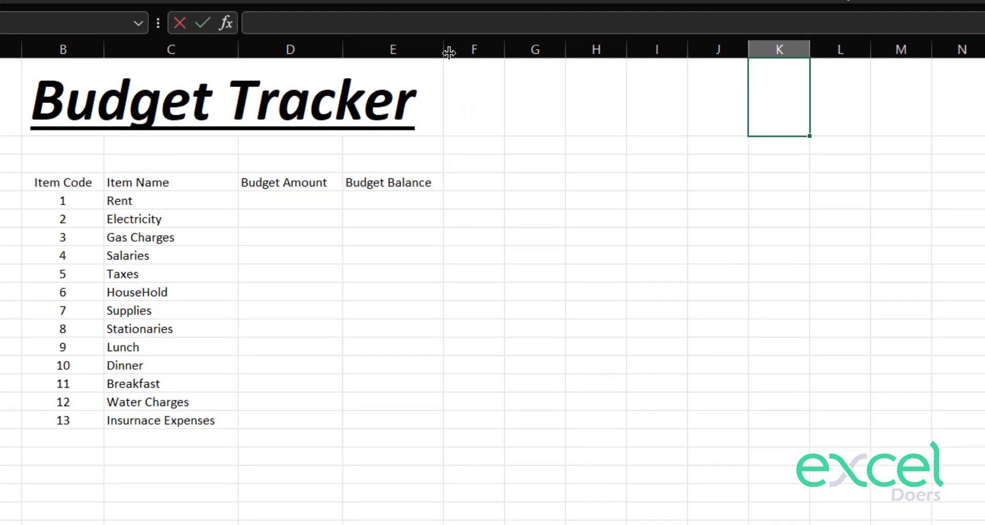
text(2023)
key(Return)
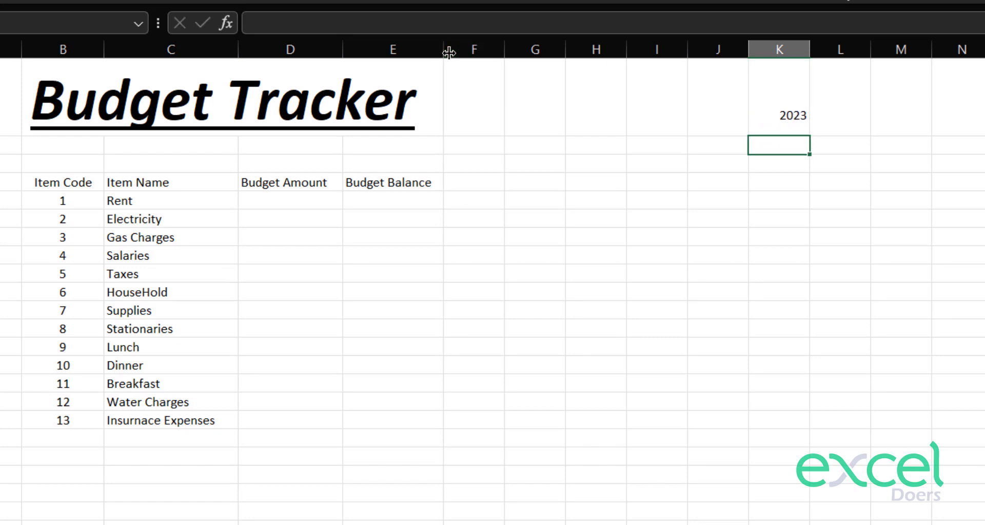
- Enter the label Year in cell J1, beside the 2023 value
key(Up)
key(Left)
text(Year)
key(Return)
- Format the Year label and its value in J1:K1 as bold italic with a font size of 14
key(Up)
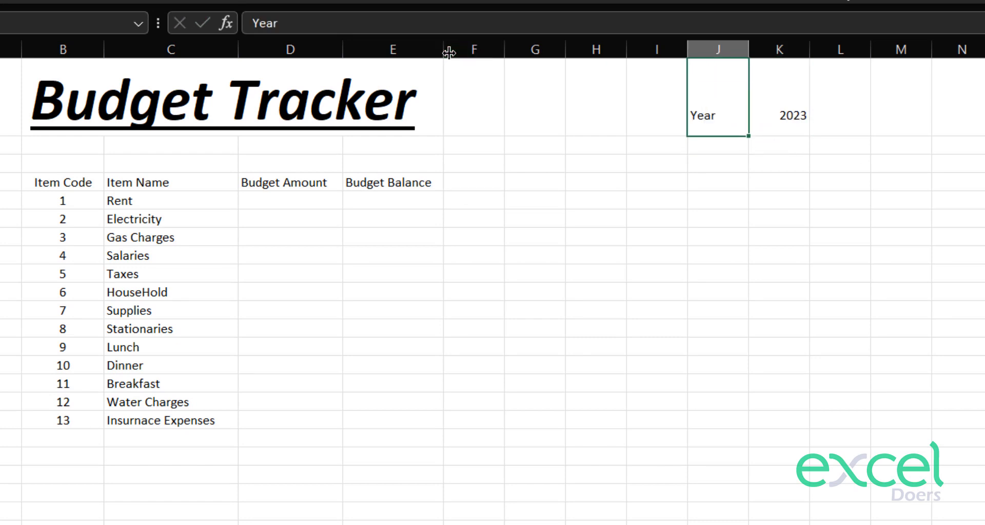
key(shift+Right)
click(246, 18)
click(246, 19)
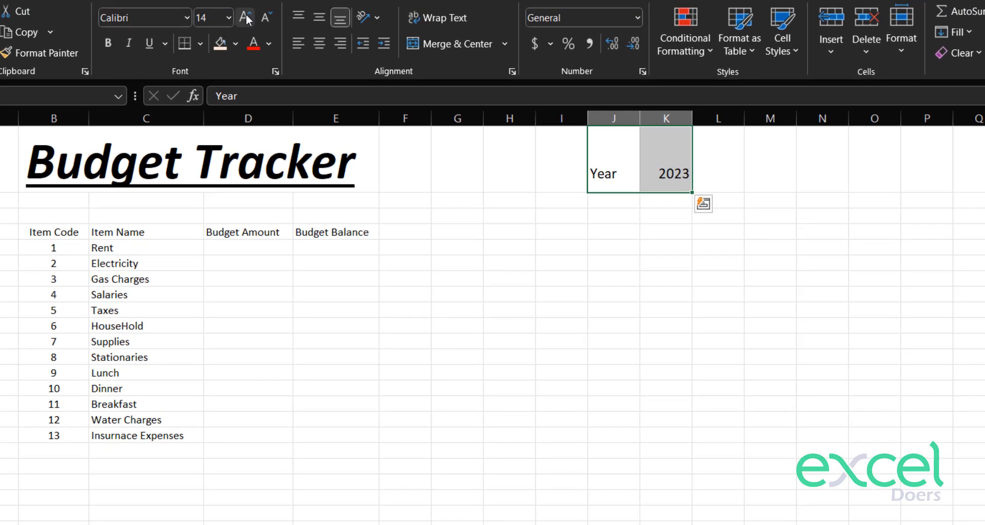
click(108, 43)
click(128, 43)
click(449, 325)
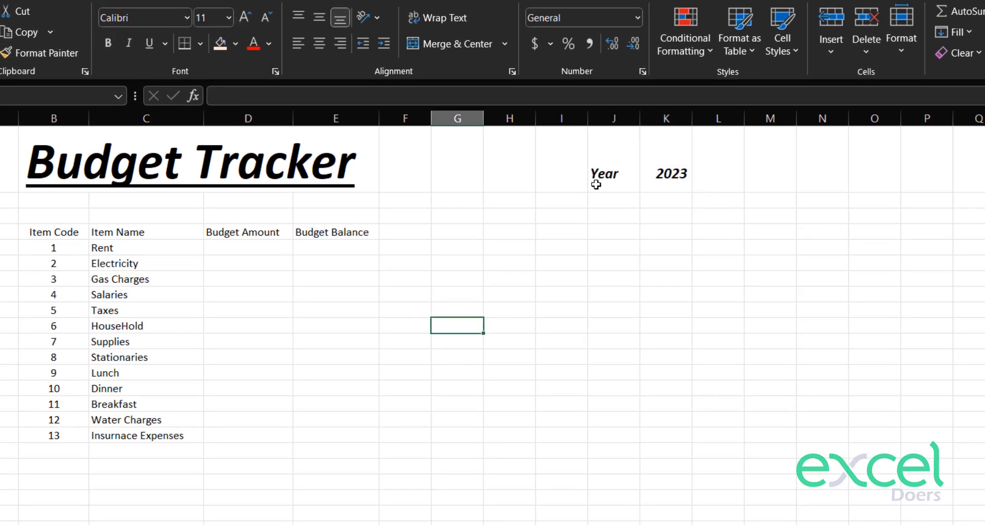
- Enter the month headings Jan and Feb in cells F4 and G4
click(646, 177)
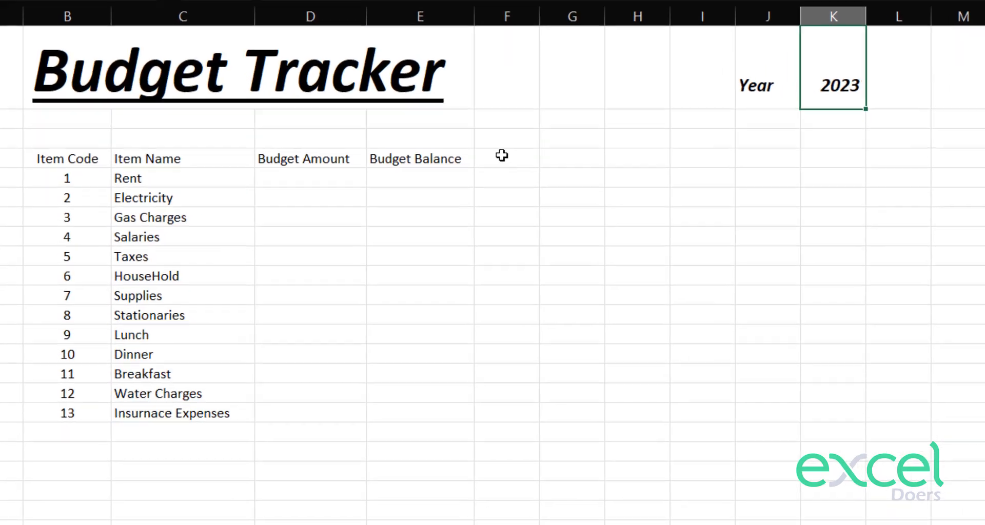
click(405, 232)
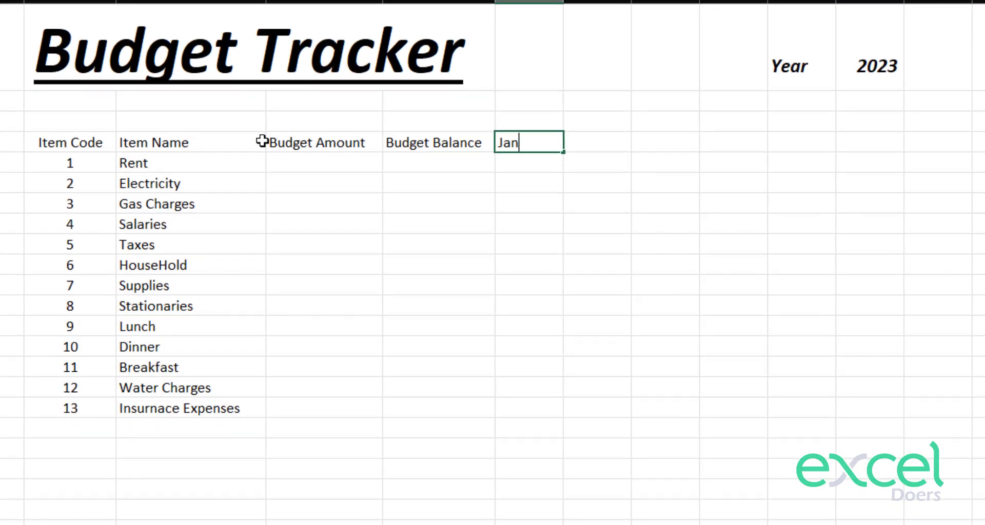
key(Return)
key(Right)
key(Up)
text(Fe)
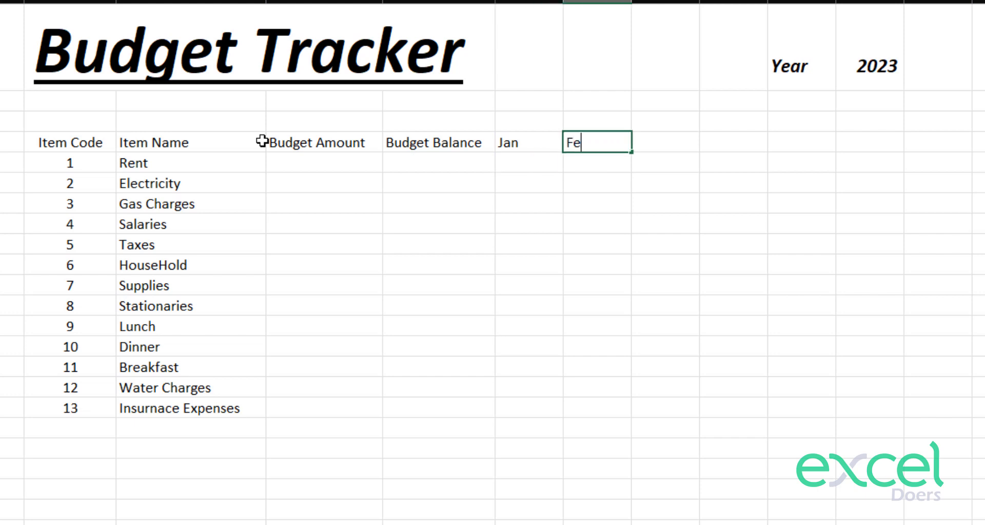
text(b)
key(Return)
- Enter the month headings Mar and Apr in cells H4 and I4
key(Right)
key(Up)
text(MAr)
key(Return)
key(Right)
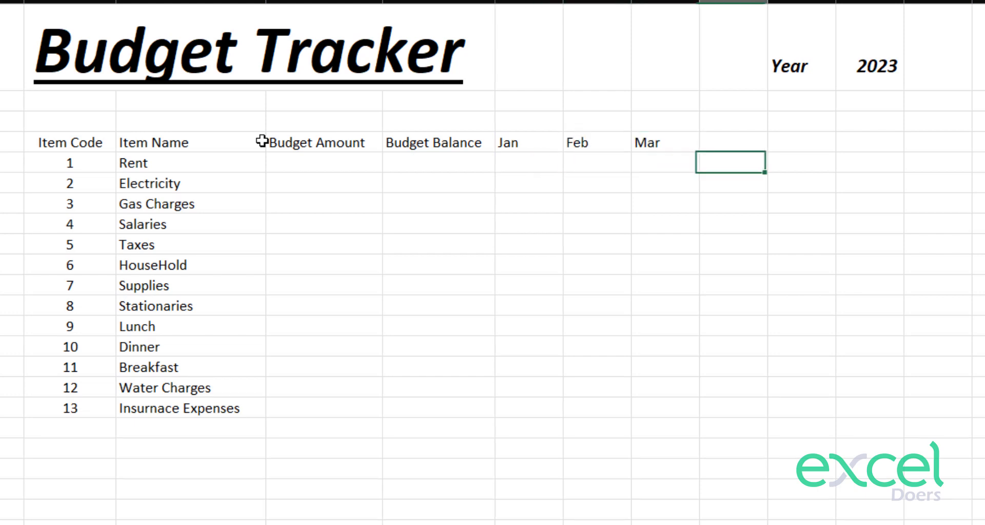
key(Up)
text(Apr)
key(Return)
- Enter the month headings May and Jun in cells J4 and K4
key(Right)
key(Up)
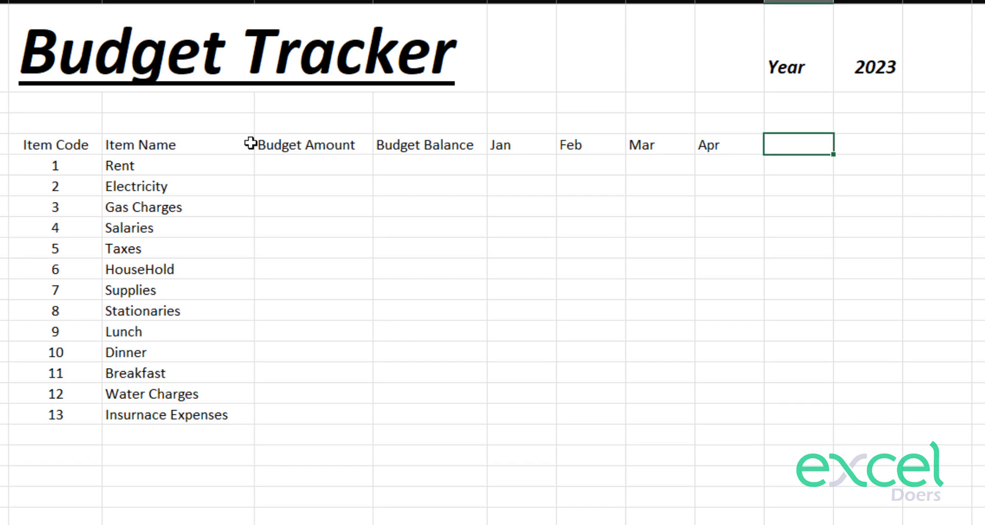
text(May)
key(Return)
key(Right)
key(Up)
text(Jun)
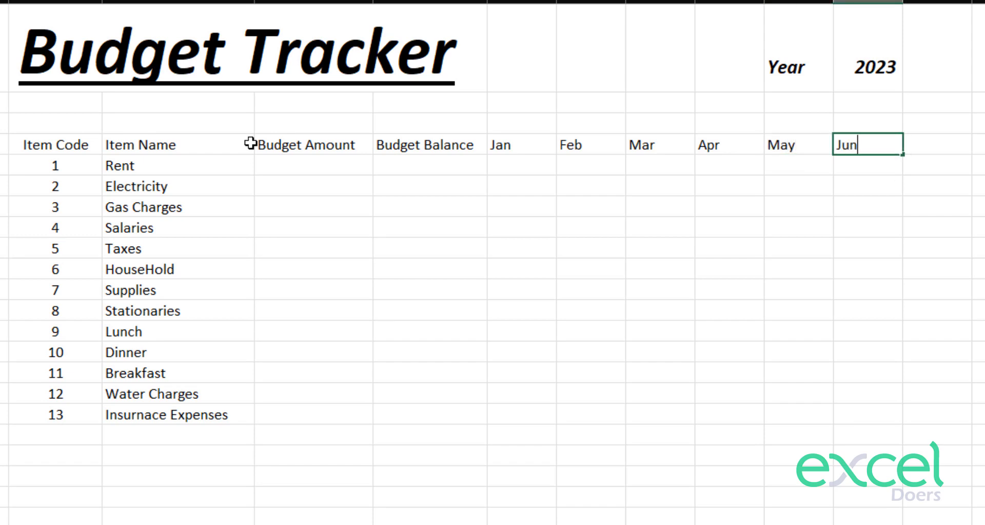
key(Return)
- Enter the month heading Jul in cell L4
key(Right)
key(Up)
text(Ju)
text(l)
key(Return)
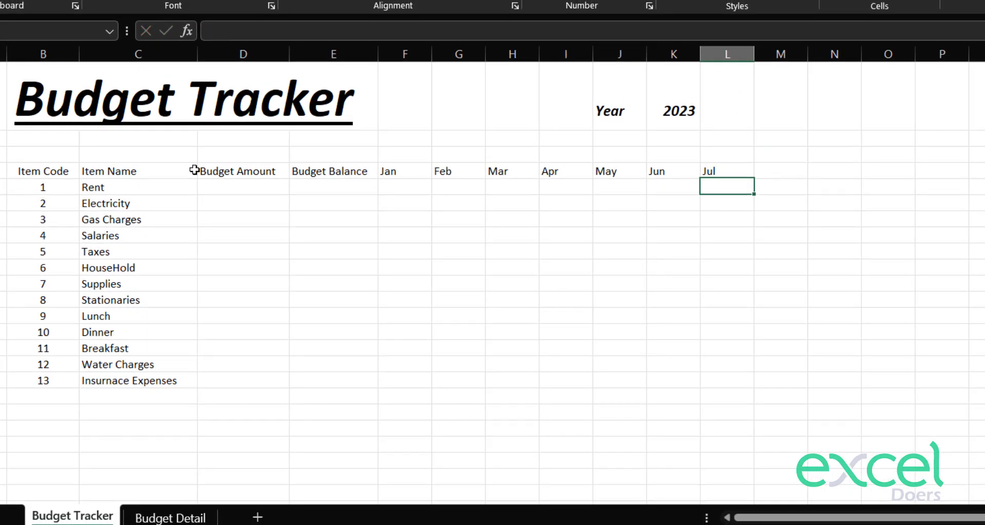
- Enter the month headings Aug and Sep in cells M4 and N4
key(Right)
key(Up)
text(Aug)
key(Return)
key(Right)
key(Up)
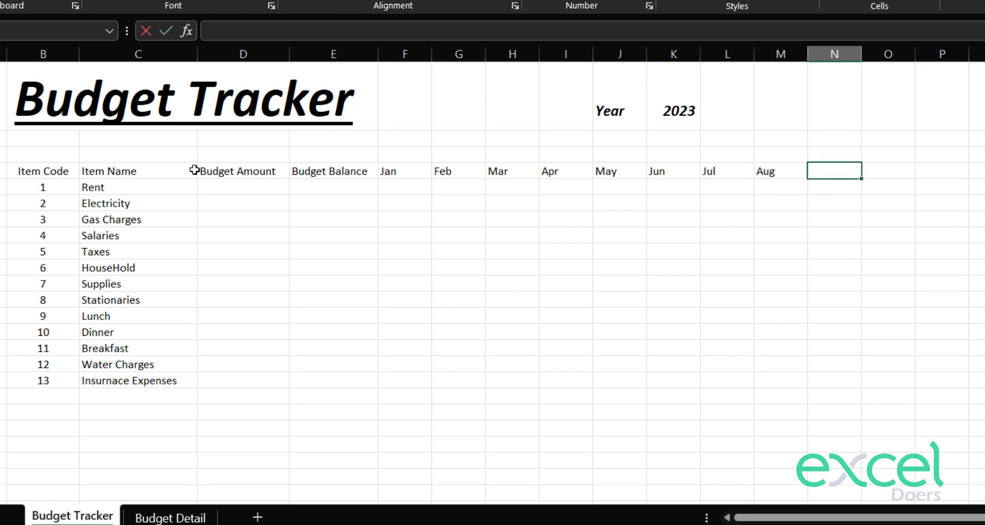
text(Se)
key(Return)
- Enter the month headings Oct and Nov in cells O4 and P4
key(Right)
key(Up)
key(Up)
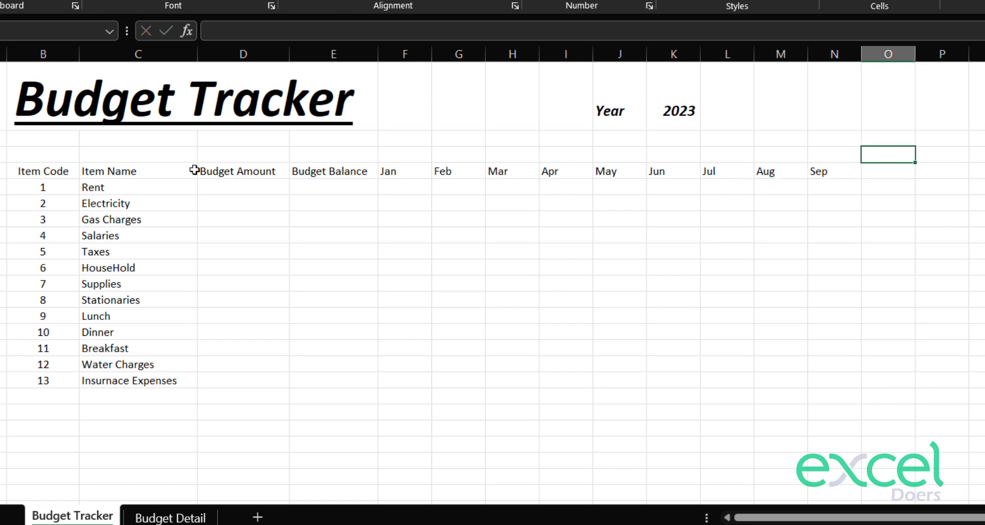
key(Down)
text(Oct)
key(Return)
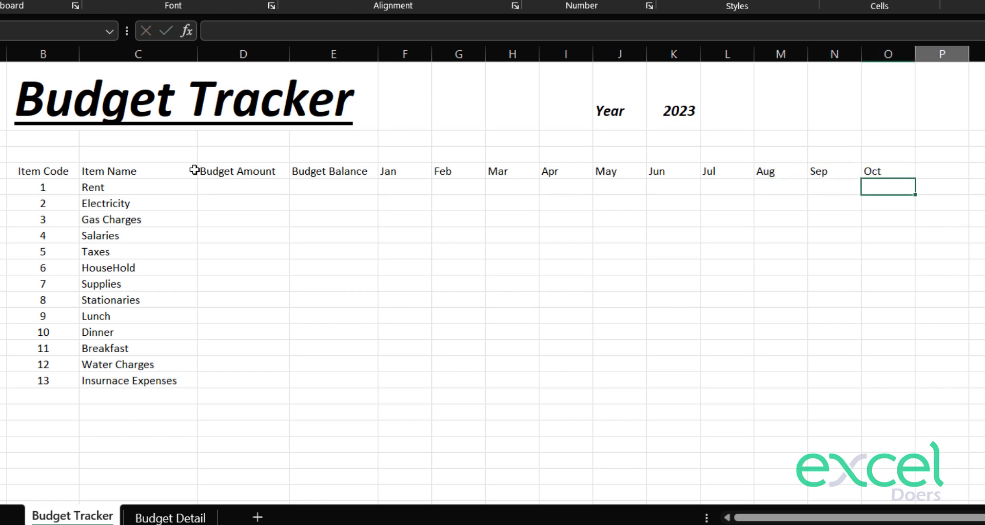
key(Right)
key(Up)
text(Nov)
key(Return)
- Enter the month heading Dec in cell Q4
text(D)
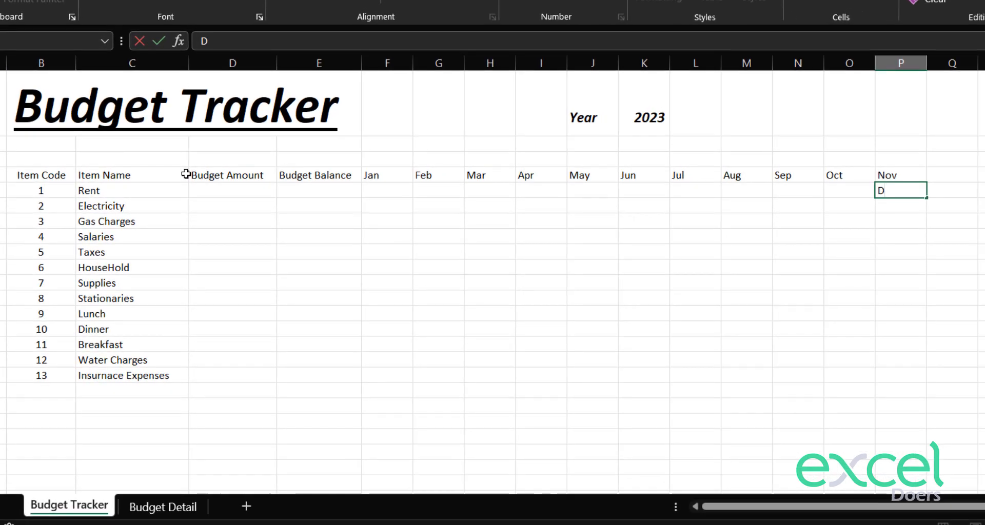
key(Escape)
key(Right)
key(Up)
text(Dec)
key(Return)
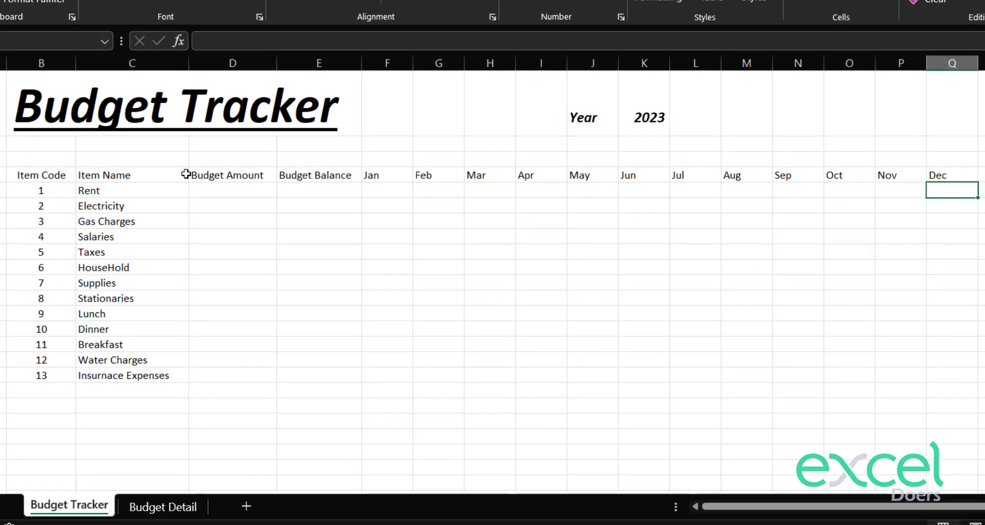
key(Left)
click(945, 177)
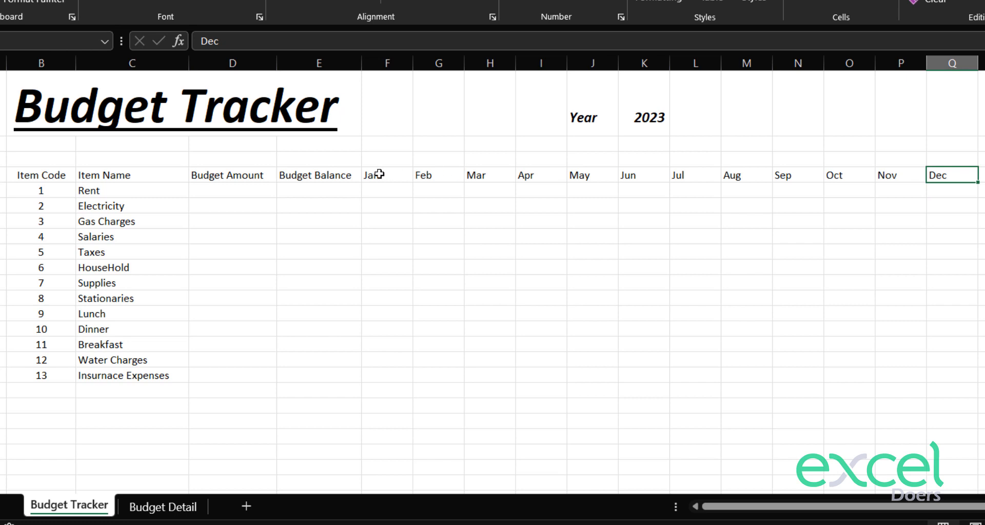
click(379, 174)
click(929, 174)
drag(391, 171, 887, 174)
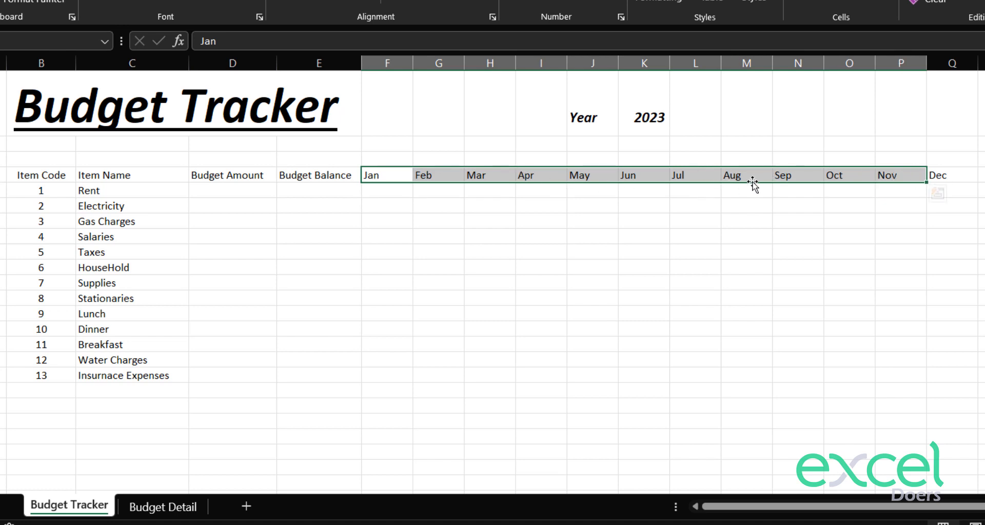
click(691, 200)
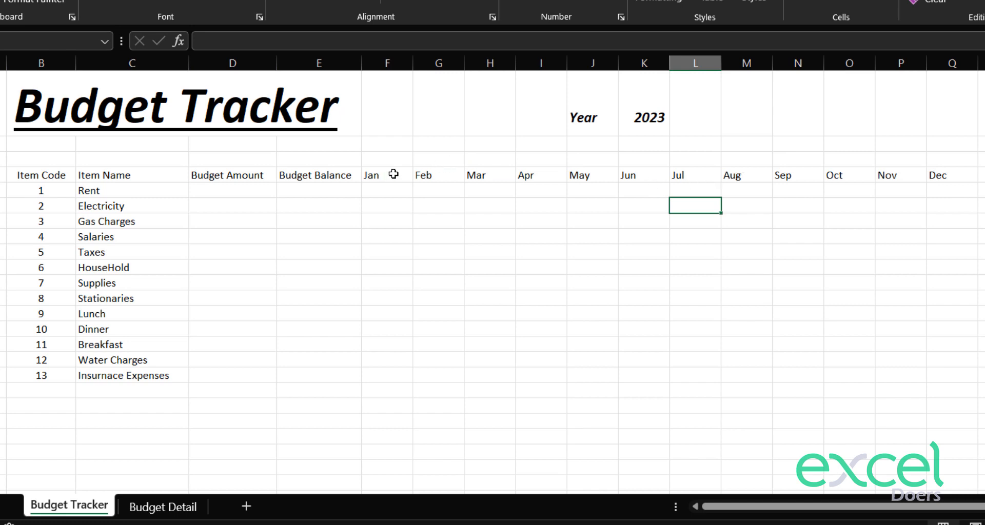
drag(393, 174, 963, 174)
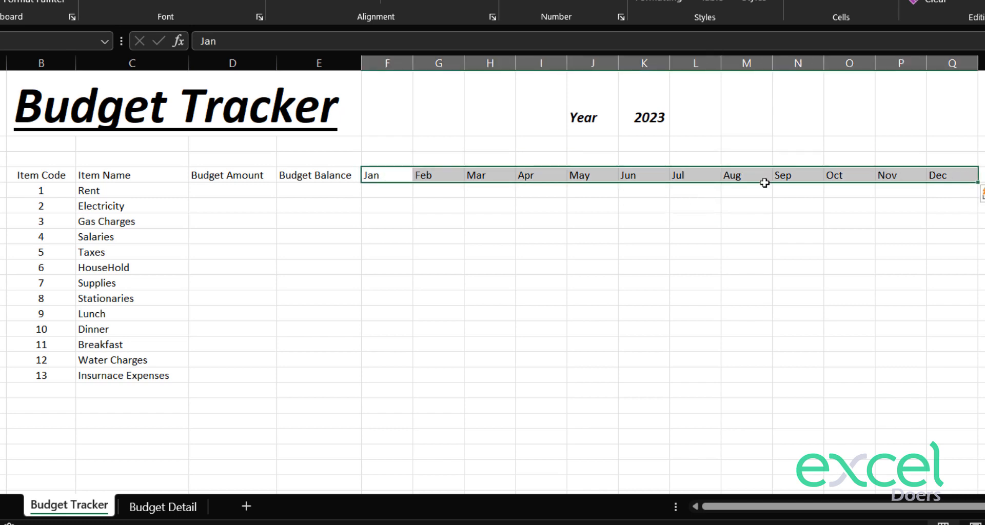
click(448, 240)
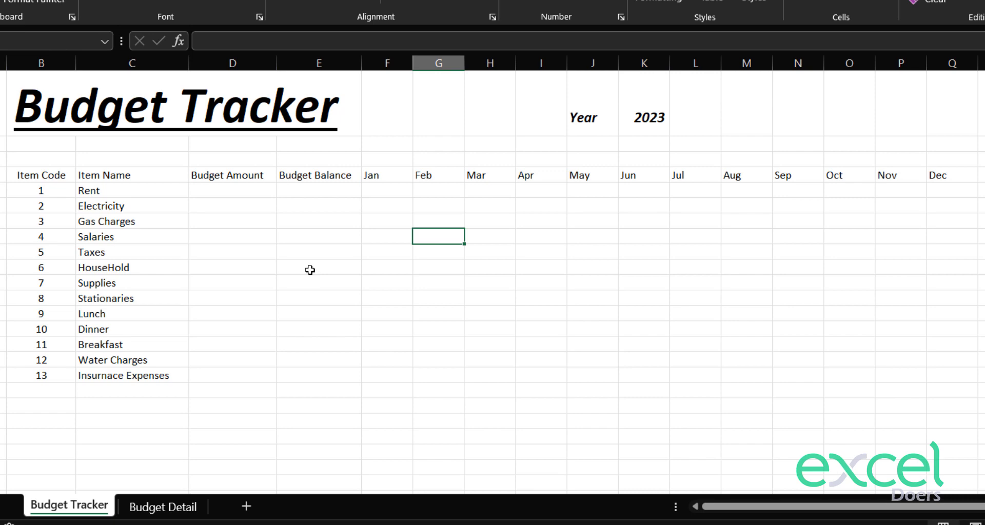
- Add a new worksheet after the Budget Detail sheet and name it Jan
click(248, 505)
drag(170, 508, 228, 506)
double_click(272, 505)
text(Jan)
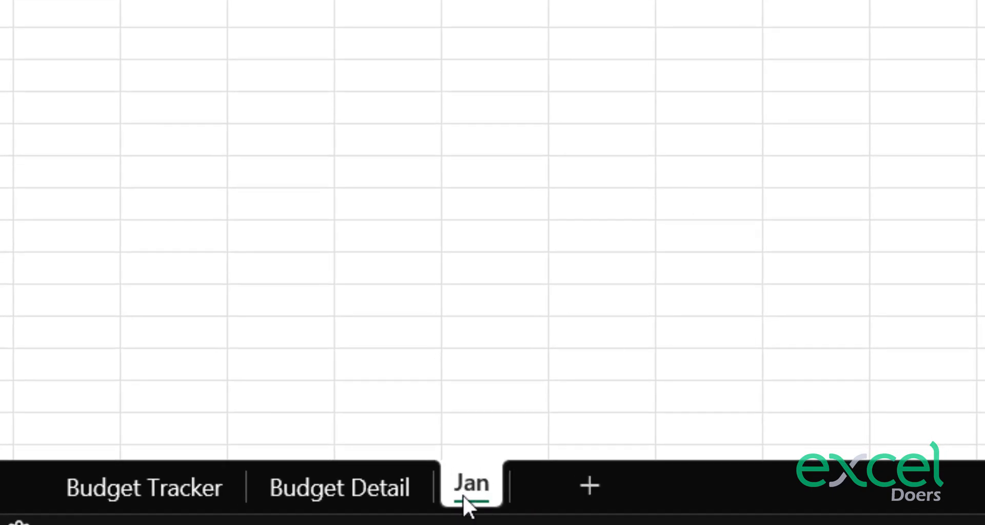
click(208, 502)
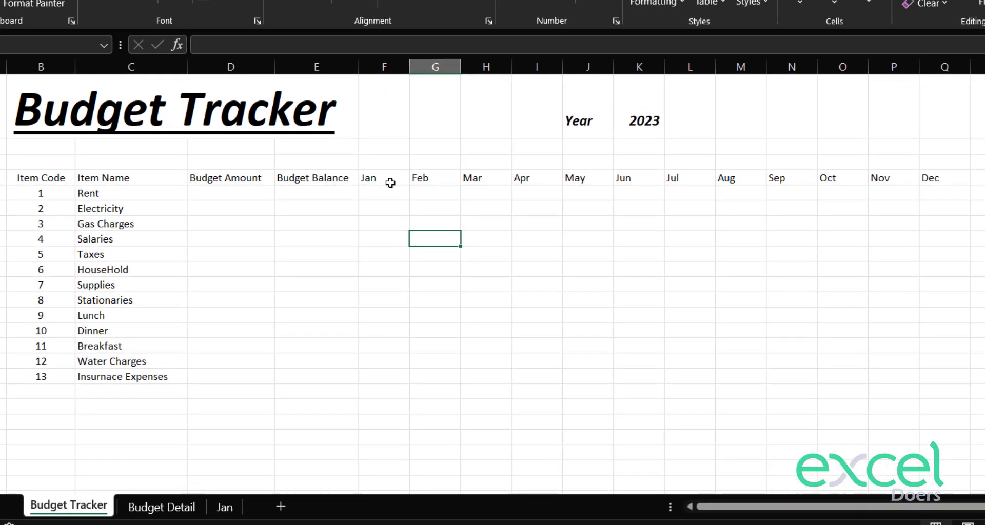
click(390, 182)
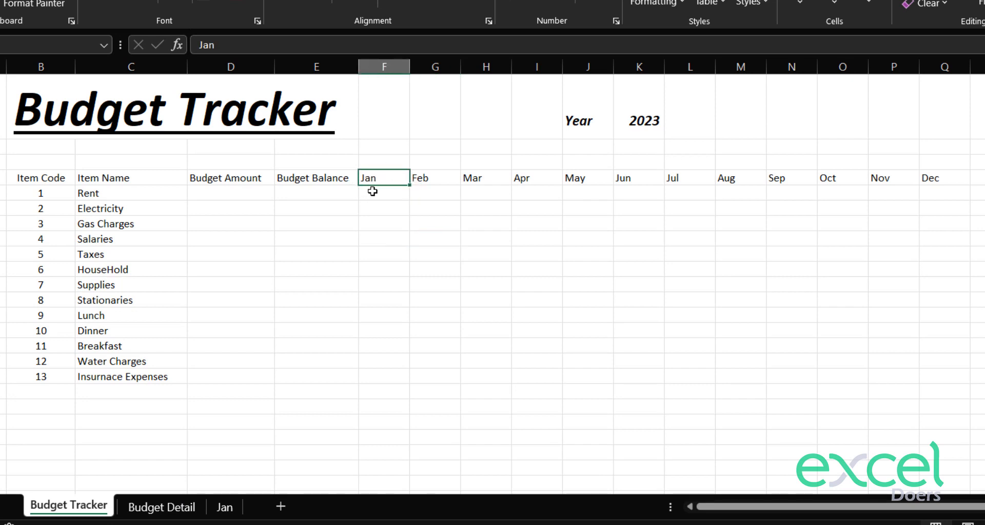
click(226, 507)
click(92, 506)
click(224, 508)
- Clear the typed item codes and item names in B5:C17 of the Budget Tracker sheet
click(77, 506)
drag(40, 196, 126, 384)
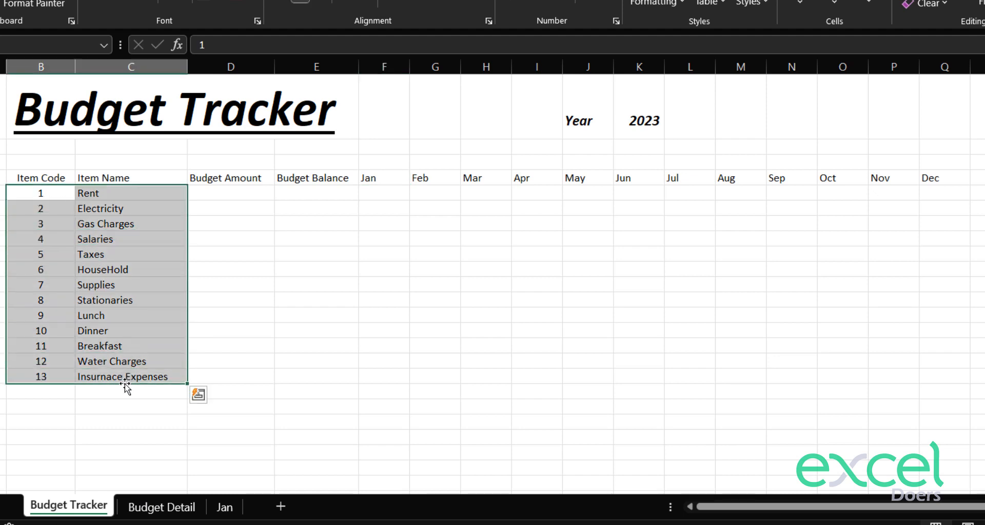
key(Delete)
- Link cell B5 to the first item code on the Budget Detail sheet with the formula ='Budget Detail'!B3
click(57, 192)
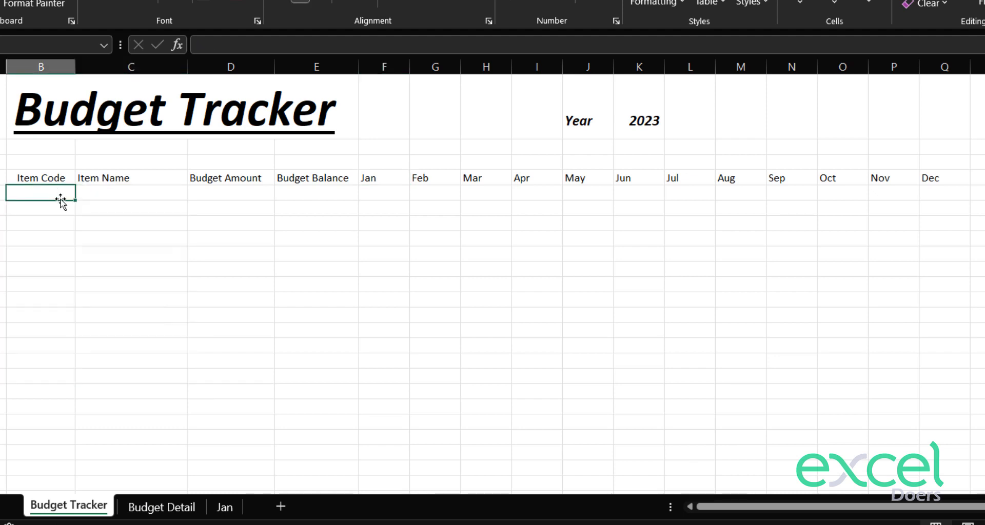
text(=)
click(134, 505)
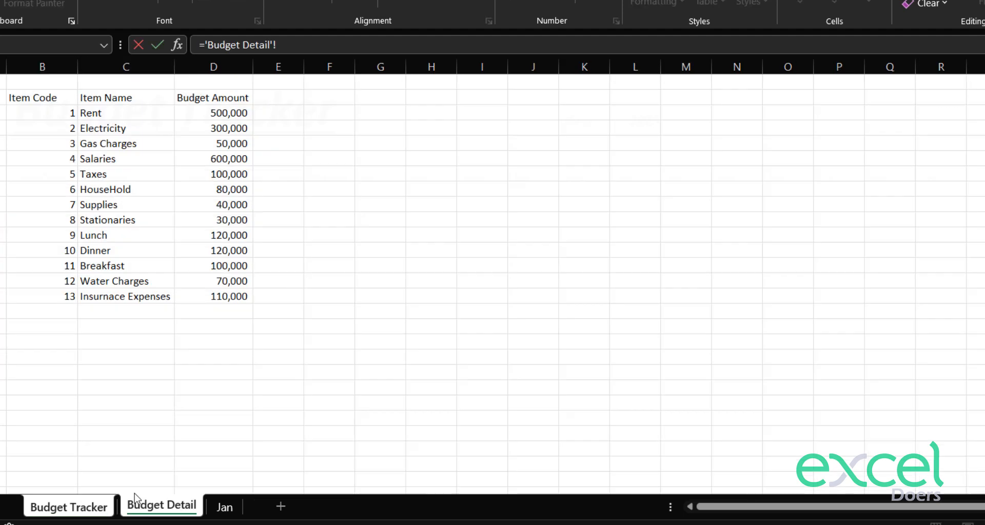
click(63, 117)
key(Return)
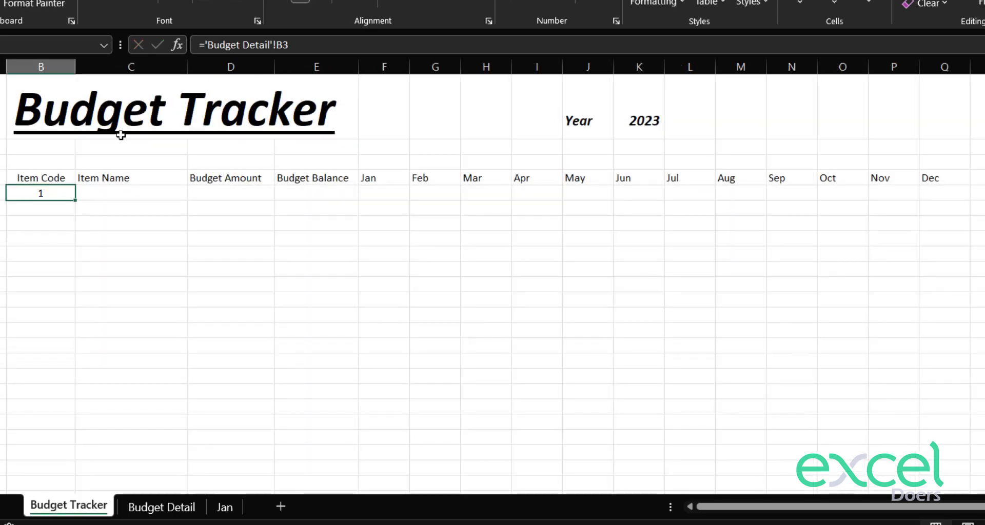
- Copy the link formula from B5 across the range B5:C20 to fill the item codes and names
key(ctrl+c)
key(shift+Right)
key(shift+Down)
key(shift+Down)
key(shift+Down)
key(shift+Down)
key(shift+Down)
key(shift+Down)
key(shift+Down)
key(shift+Down)
key(shift+Down)
key(shift+Down)
key(shift+Down)
key(shift+Down)
key(shift+Down)
key(shift+Down)
key(shift+Down)
key(ctrl+v)
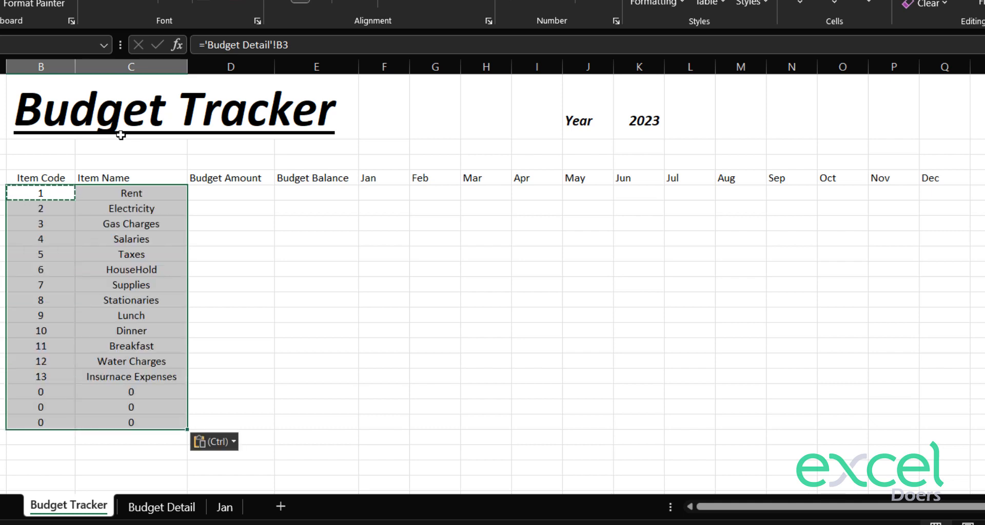
- Clear the surplus link formulas in B18:C20, below the Insurnace Expenses row
key(Down)
key(Down)
key(Down)
key(Down)
key(Down)
key(Down)
key(Down)
key(Down)
key(Down)
key(Down)
key(Down)
key(Down)
key(Down)
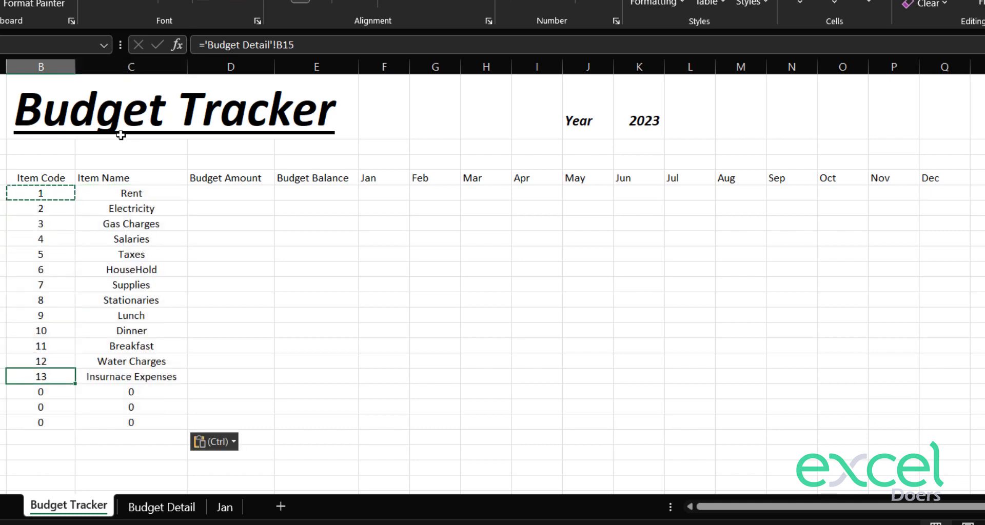
key(shift+Right)
key(shift+Down)
key(shift+Down)
key(Delete)
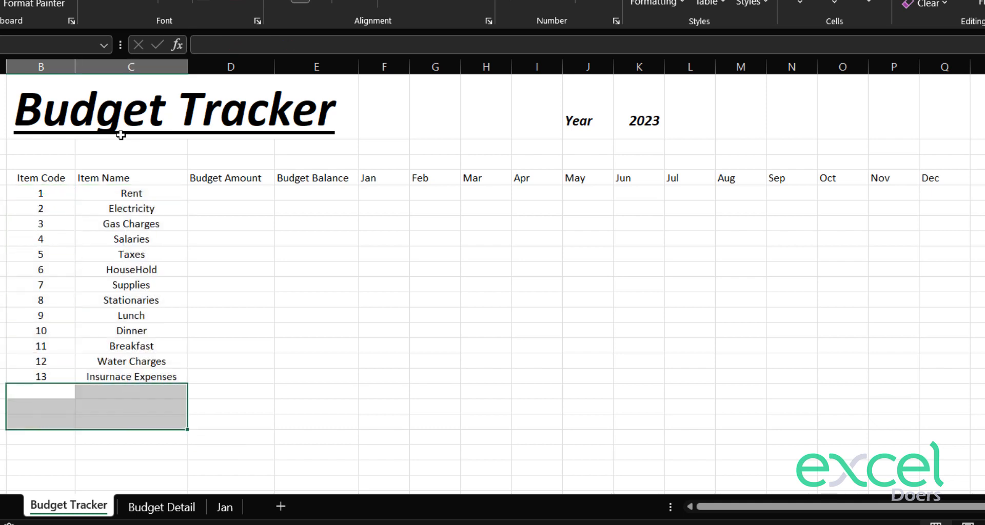
drag(121, 193, 42, 385)
click(114, 383)
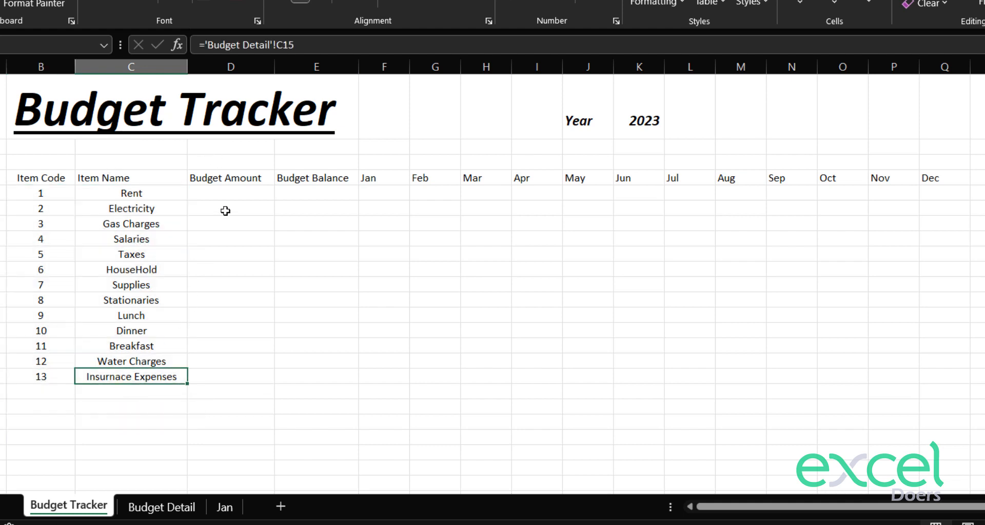
- Widen column C of the Jan sheet to a width of about 16.56
click(224, 507)
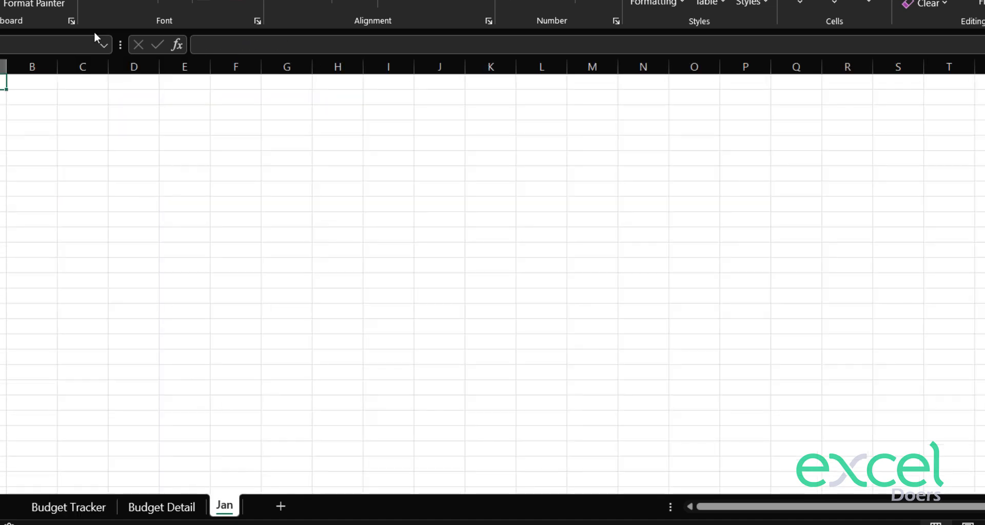
click(76, 109)
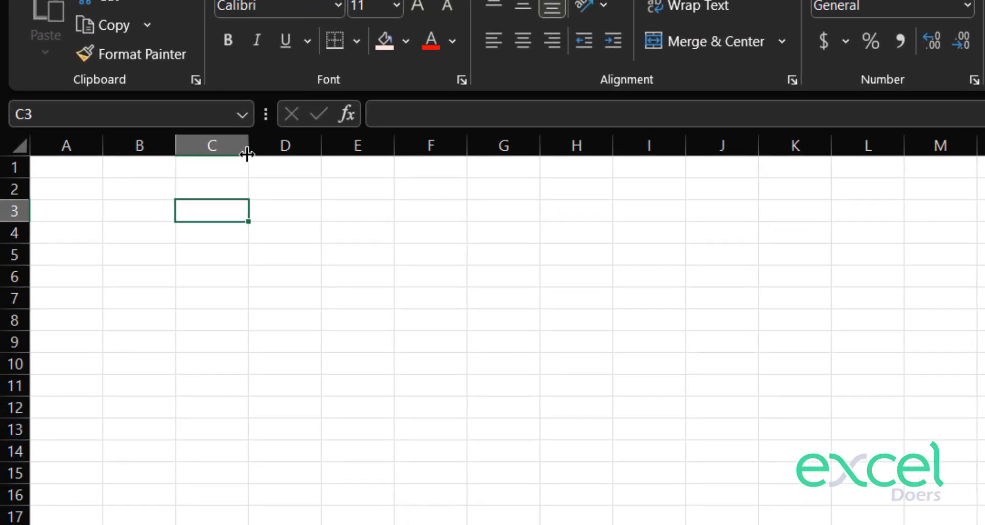
drag(108, 72, 153, 75)
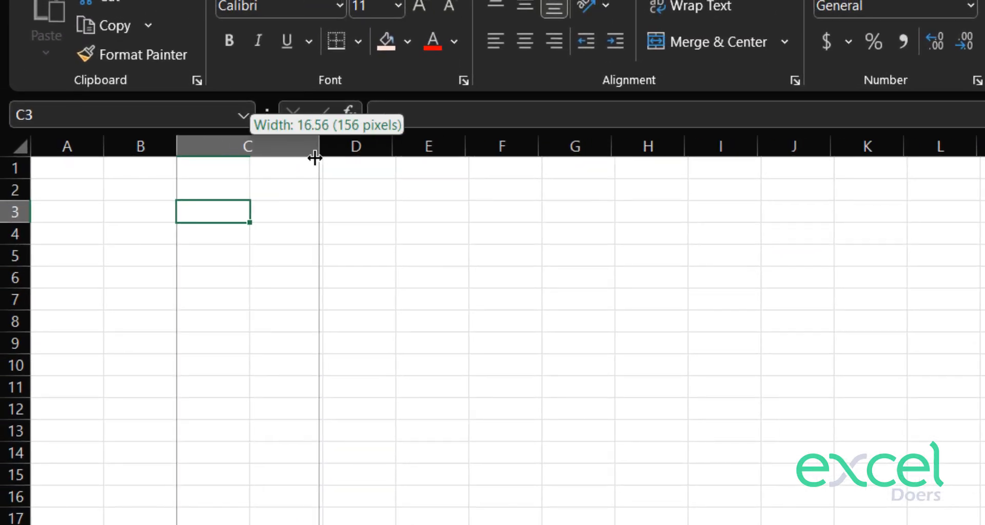
drag(315, 157, 318, 157)
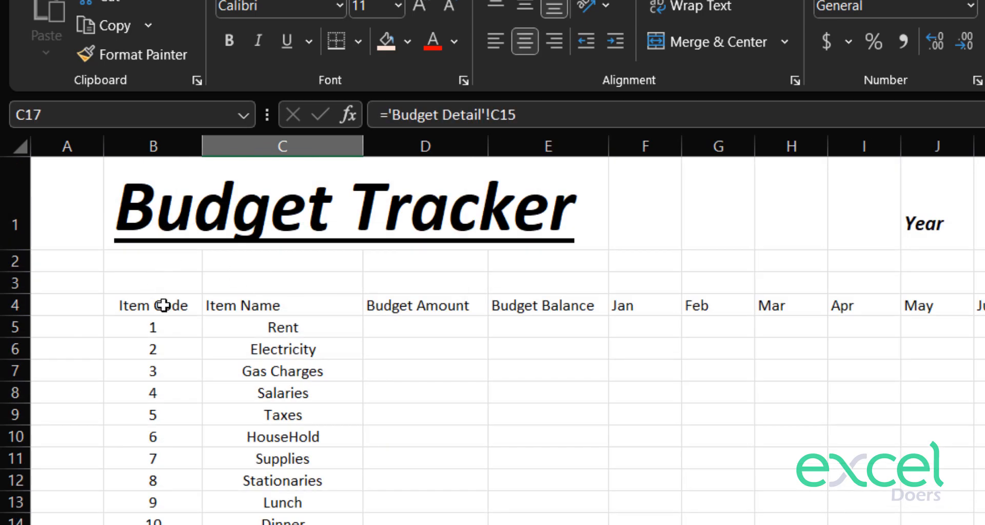
- Copy the Item Name heading from the Budget Tracker sheet into cell C3 of the Jan sheet and narrow column C slightly
drag(163, 306, 114, 306)
key(Right)
key(ctrl+c)
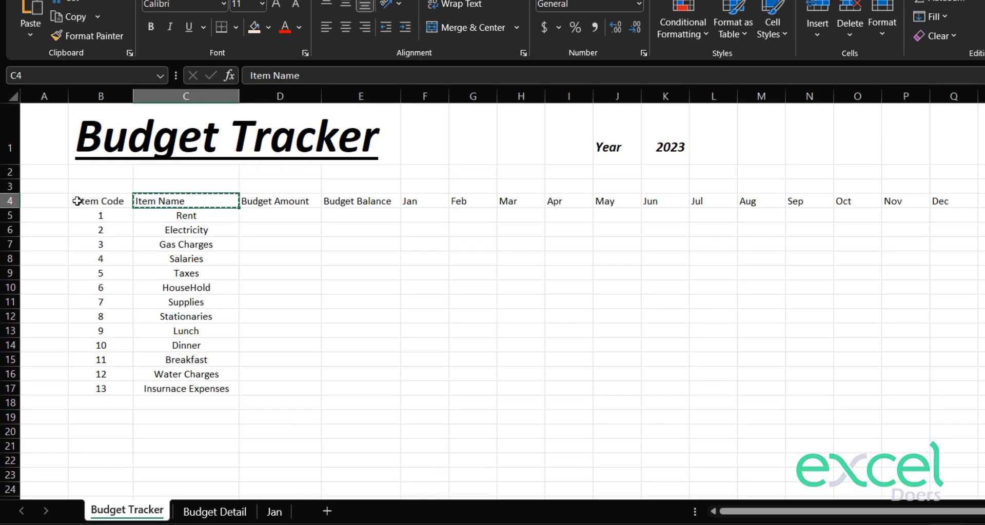
click(271, 510)
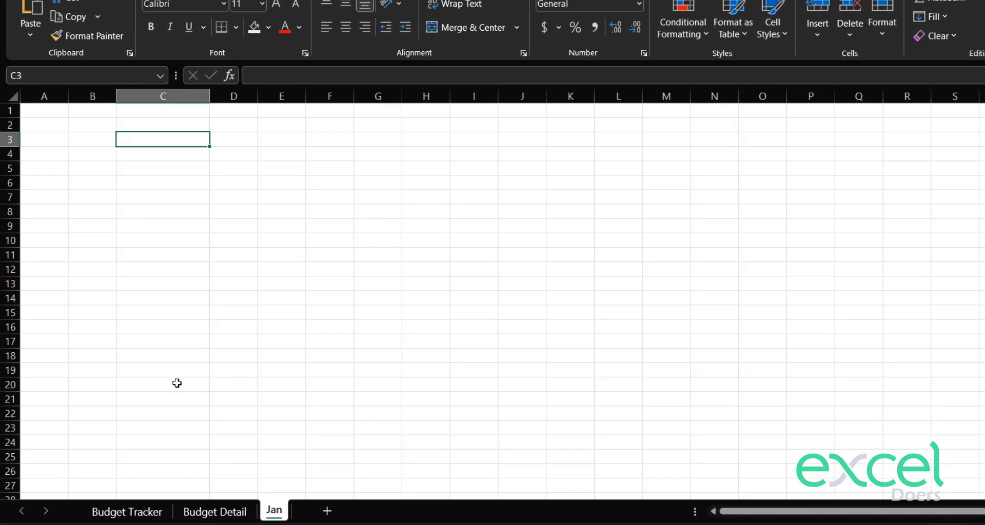
key(ctrl+v)
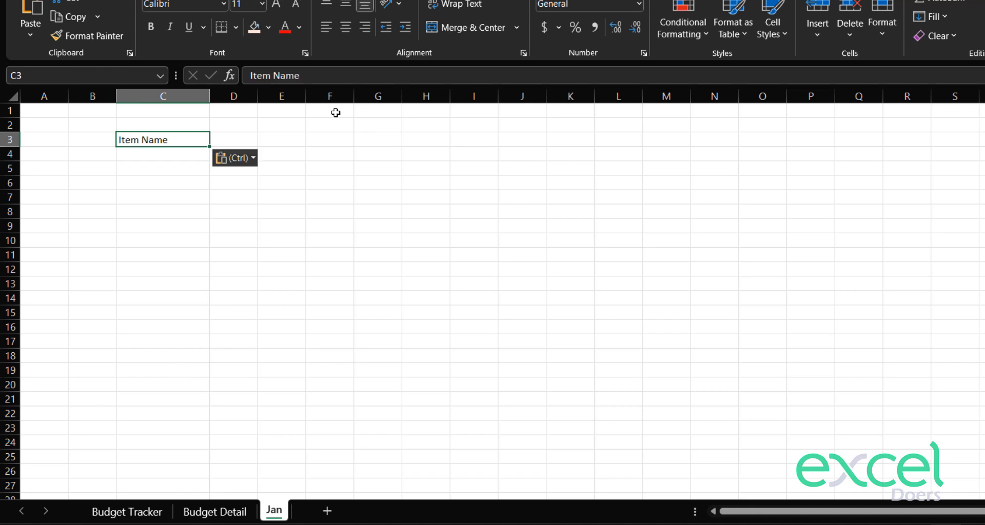
drag(213, 91, 203, 92)
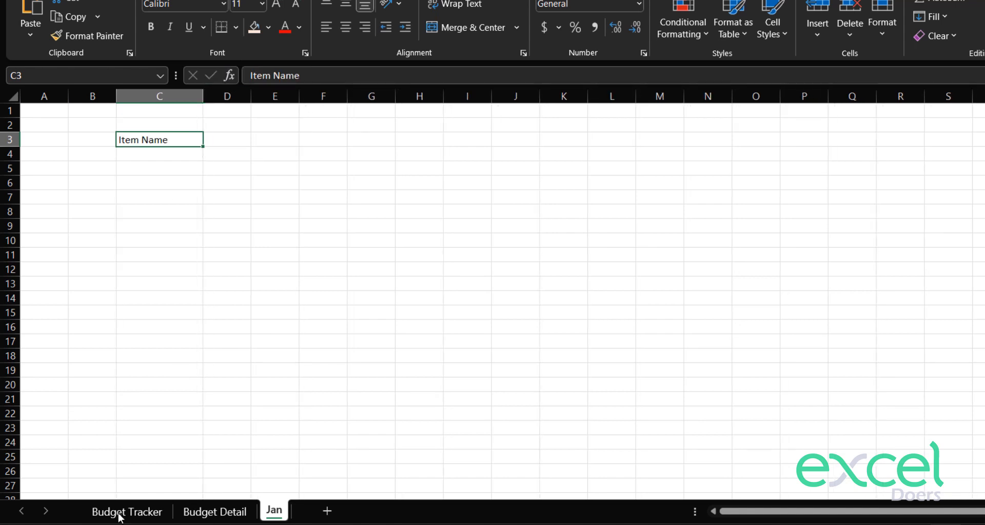
- Copy the Budget Balance heading from the Budget Tracker sheet into cell D3 of the Jan sheet and widen column D to fit it
click(125, 510)
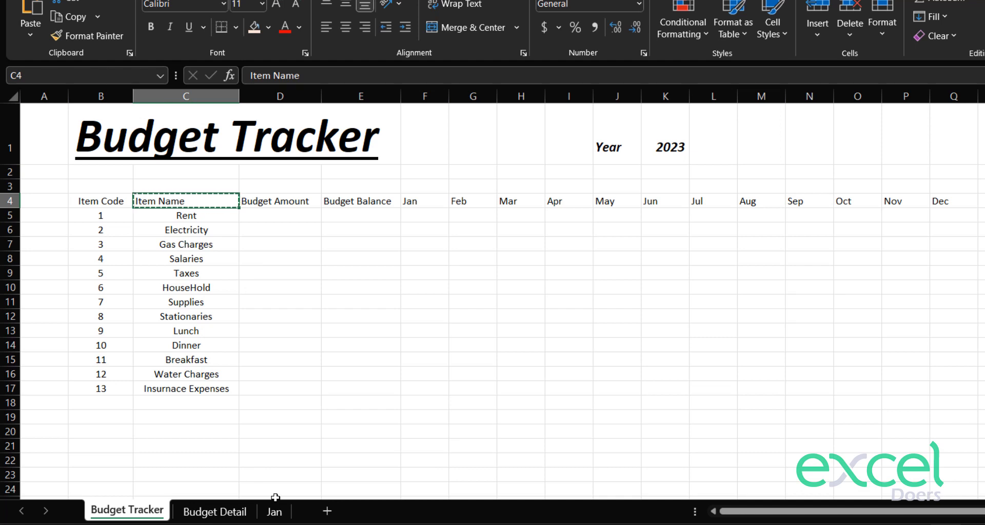
key(Right)
key(Right)
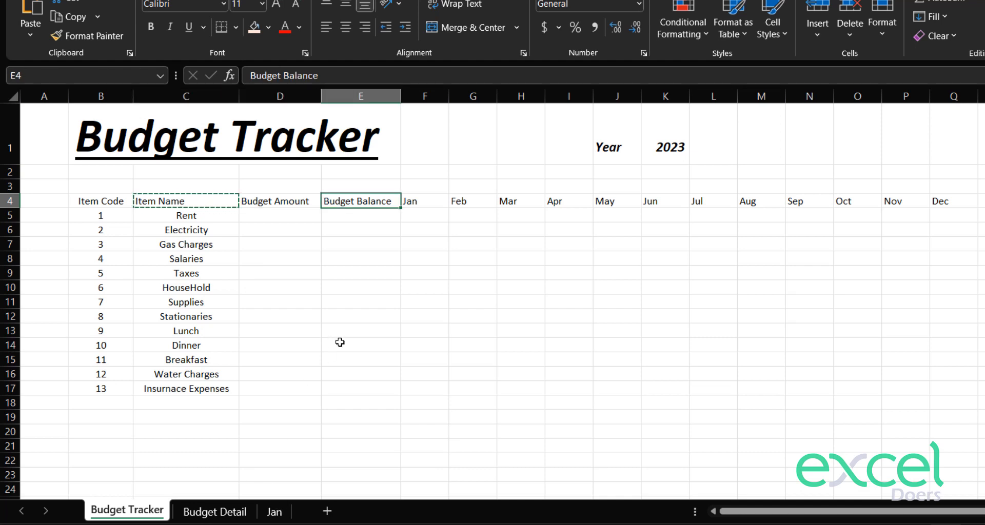
key(ctrl+c)
click(276, 510)
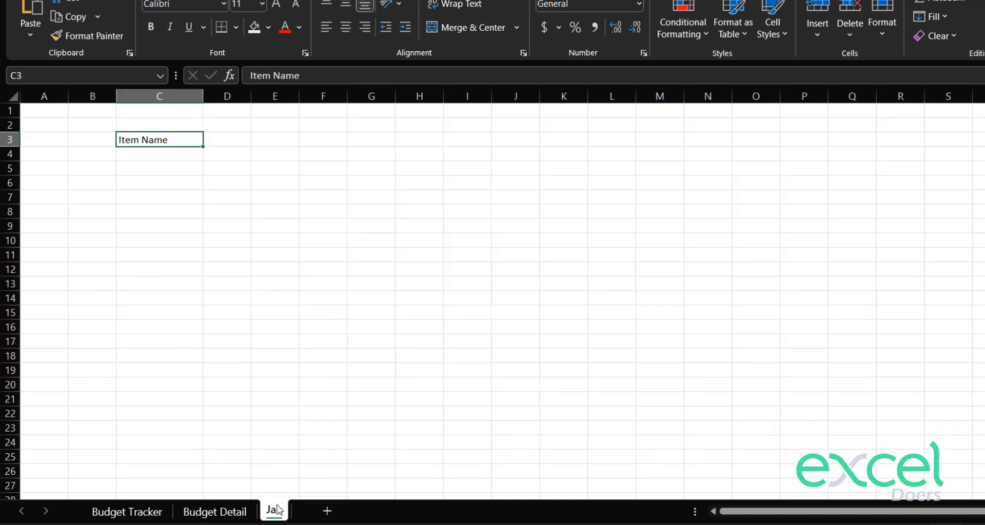
key(ctrl+v)
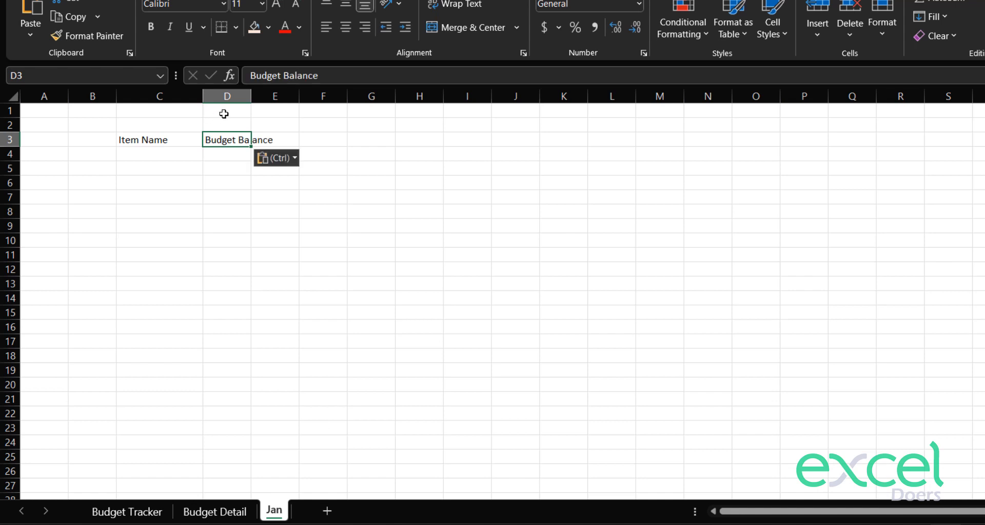
drag(251, 96, 339, 96)
- Widen column B of the Jan sheet and select cell B3 beside the Item Name heading
click(305, 153)
click(306, 137)
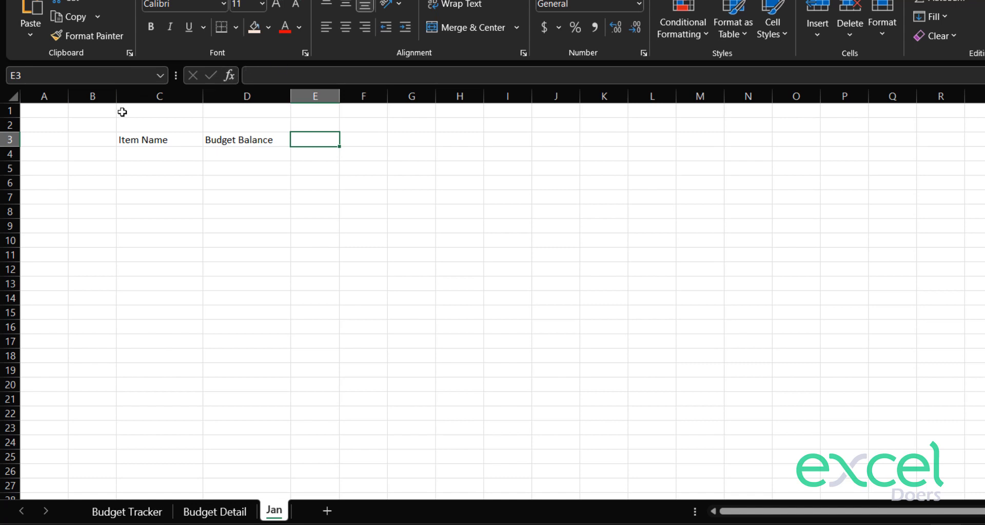
drag(117, 97, 148, 96)
click(113, 138)
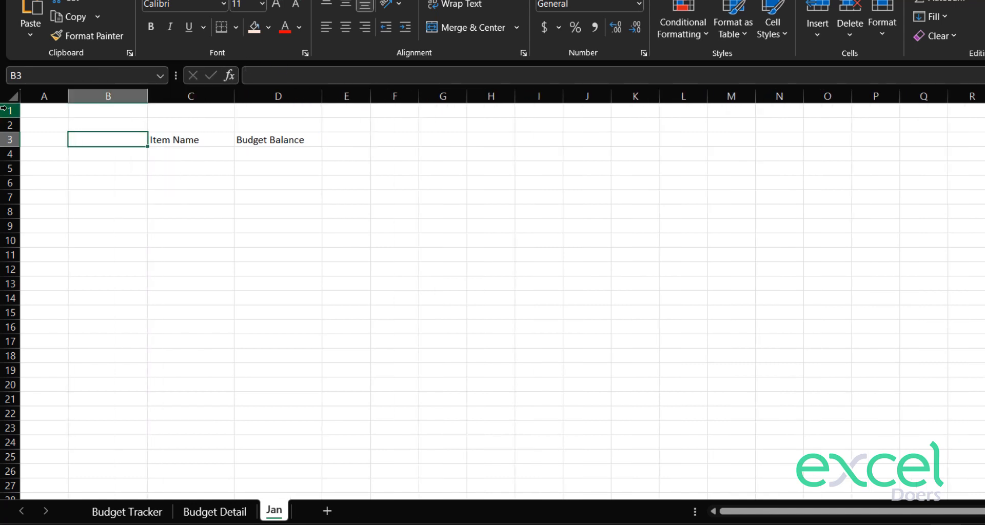
- Enter the heading Date in cell B3 of the Jan sheet
text(Date)
key(Return)
key(Up)
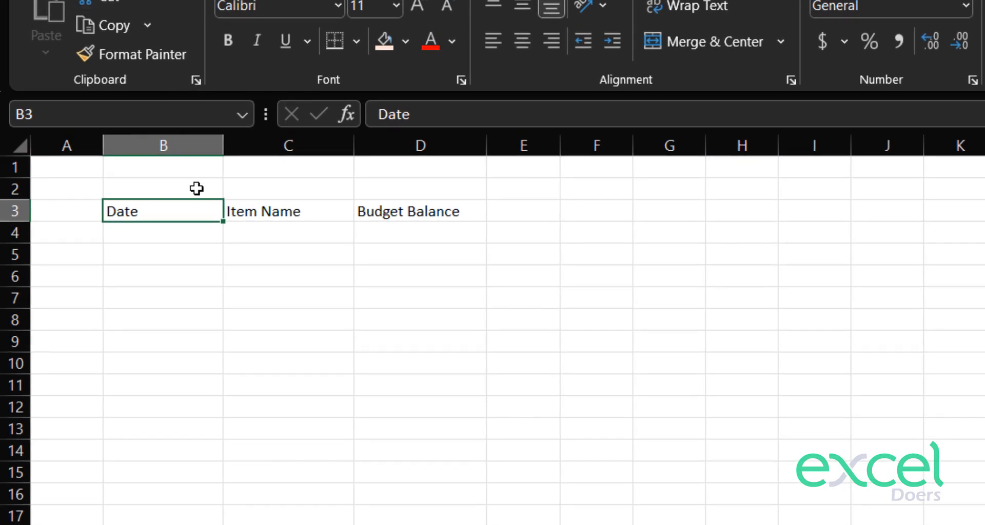
click(269, 211)
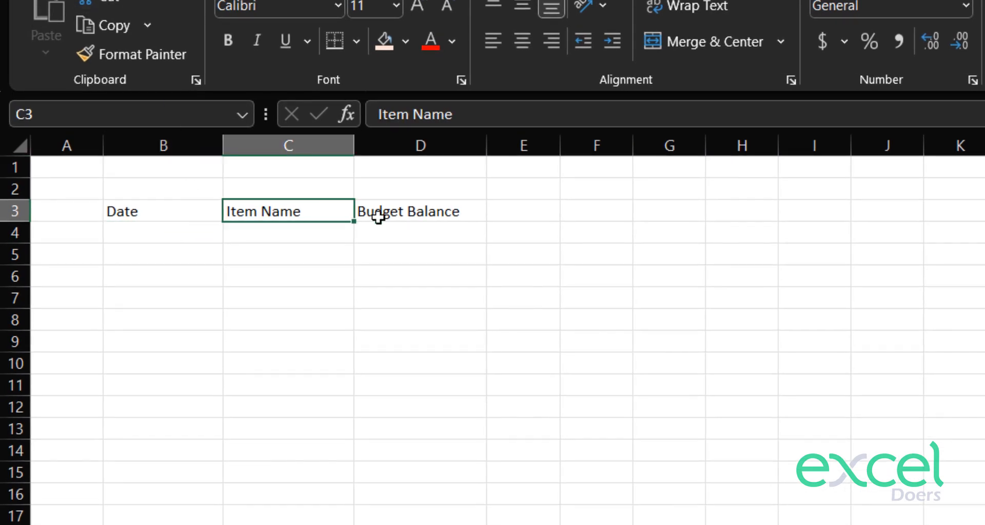
click(382, 217)
- Widen column E and enter the heading Amount Expensed in cell E3, shortening it to Amount
drag(560, 146, 621, 146)
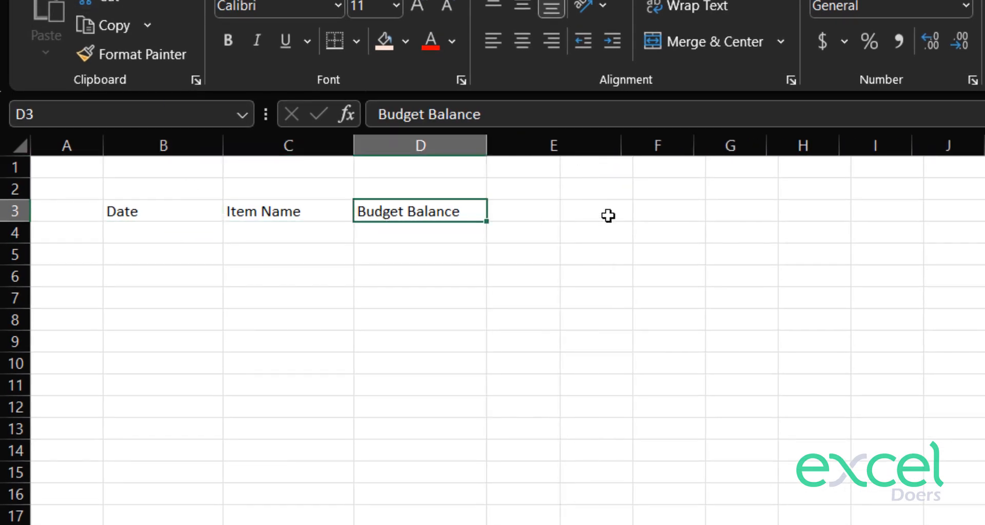
click(609, 215)
text(Amou)
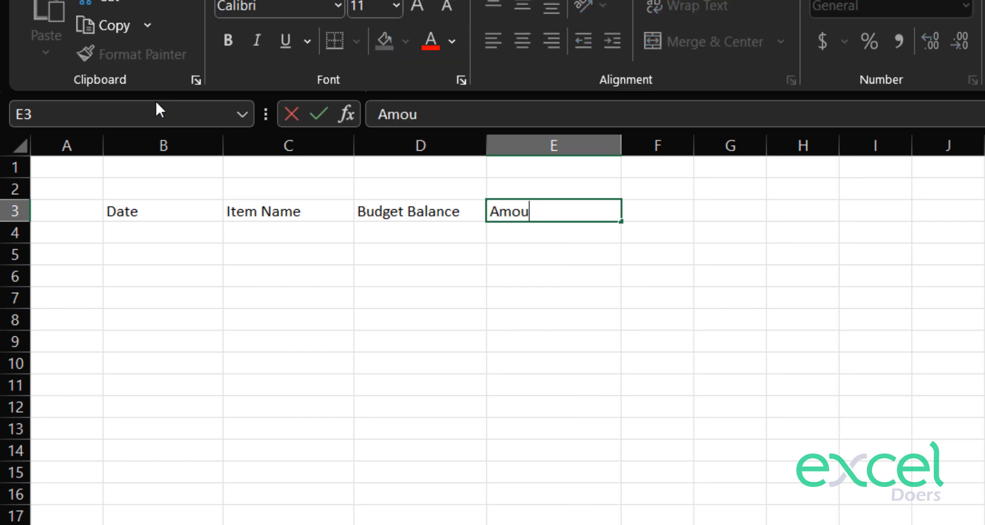
text(nt Exp)
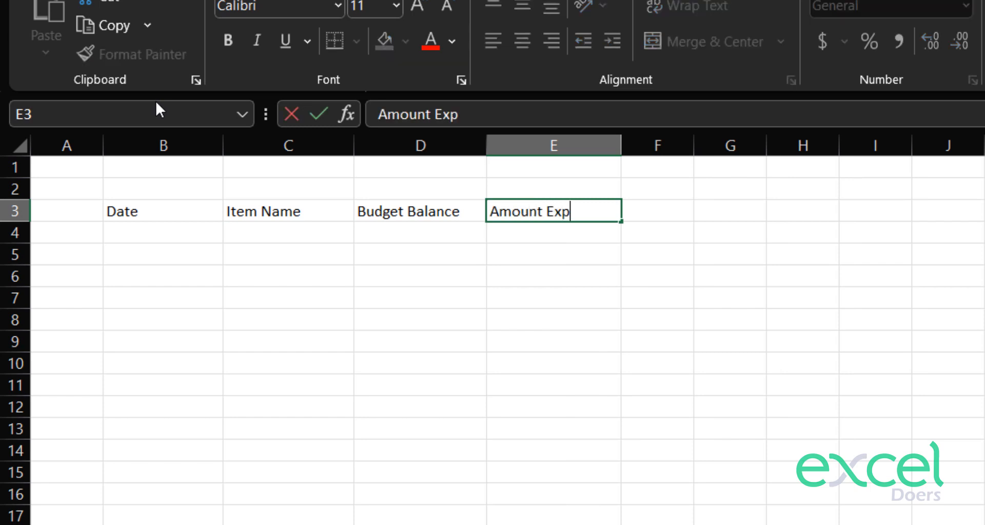
text(ensed)
key(Return)
key(Up)
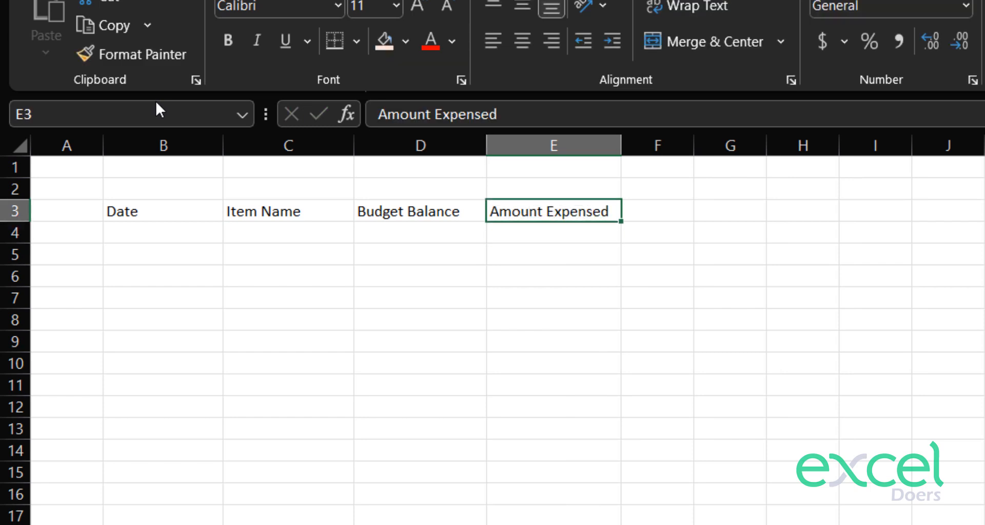
text(Amount)
key(Return)
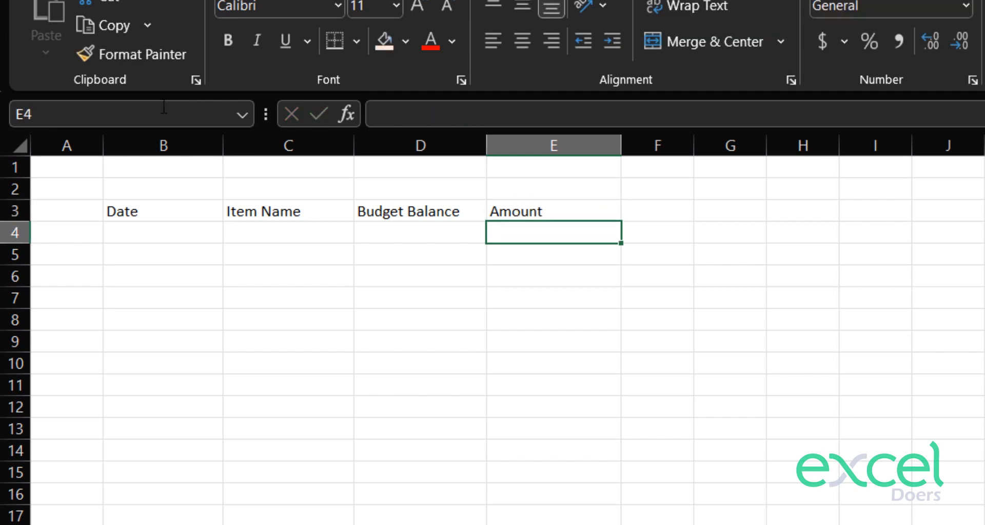
- Right-align the Amount heading in cell E3
click(185, 211)
click(255, 213)
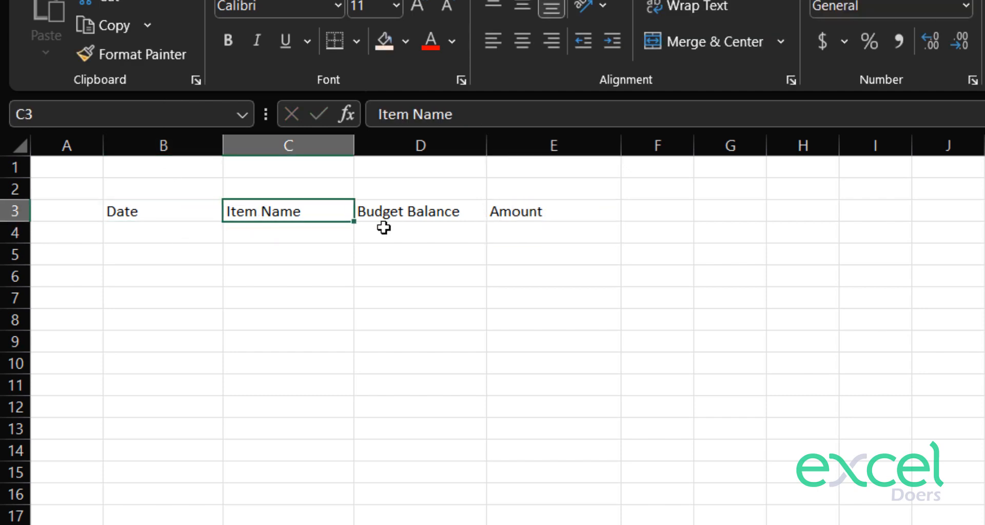
click(431, 218)
click(536, 213)
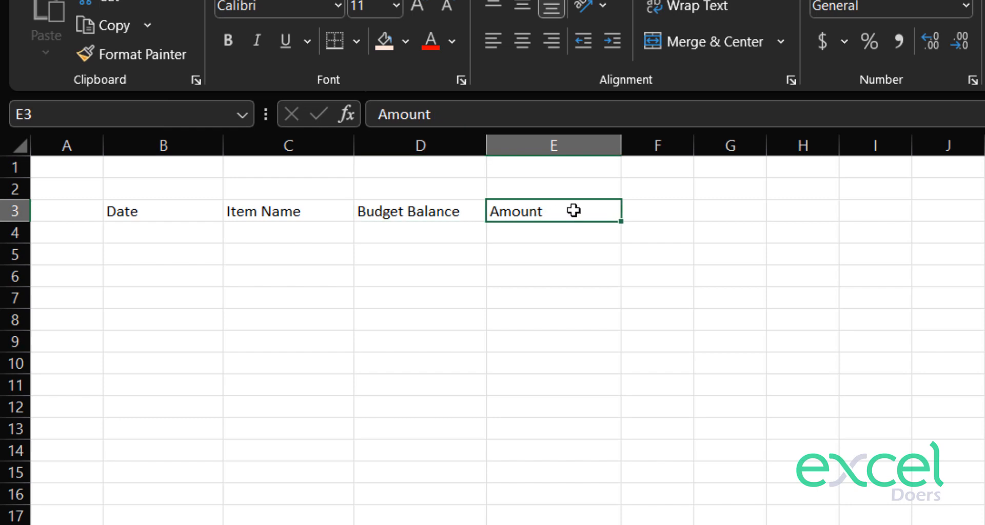
click(552, 42)
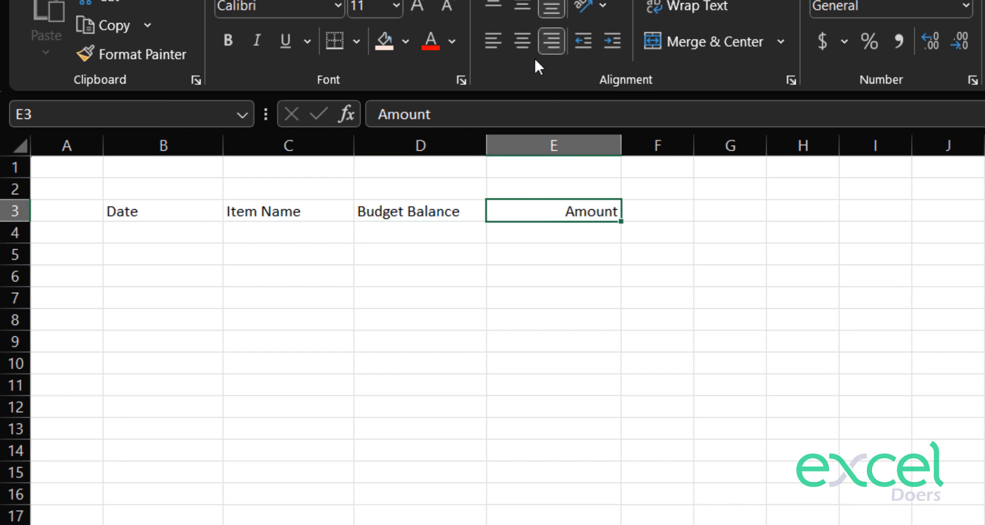
click(390, 189)
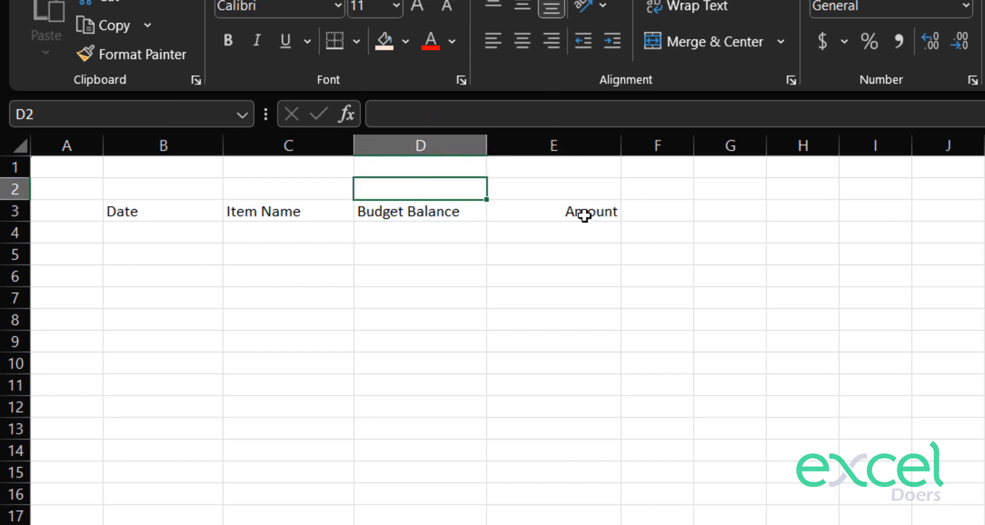
- Make the headings in B3:E3 bold and italic and give them the lightest green theme fill
drag(580, 214, 220, 209)
click(232, 43)
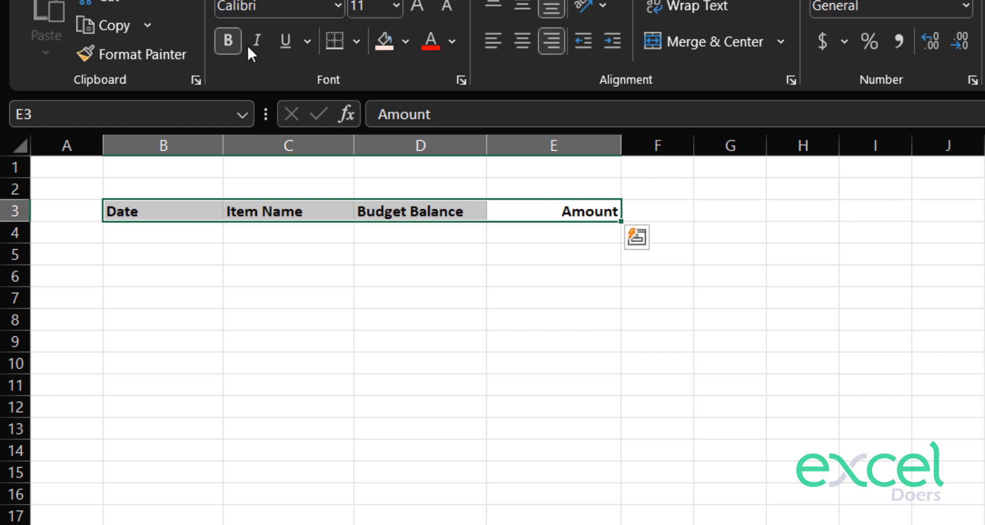
click(257, 41)
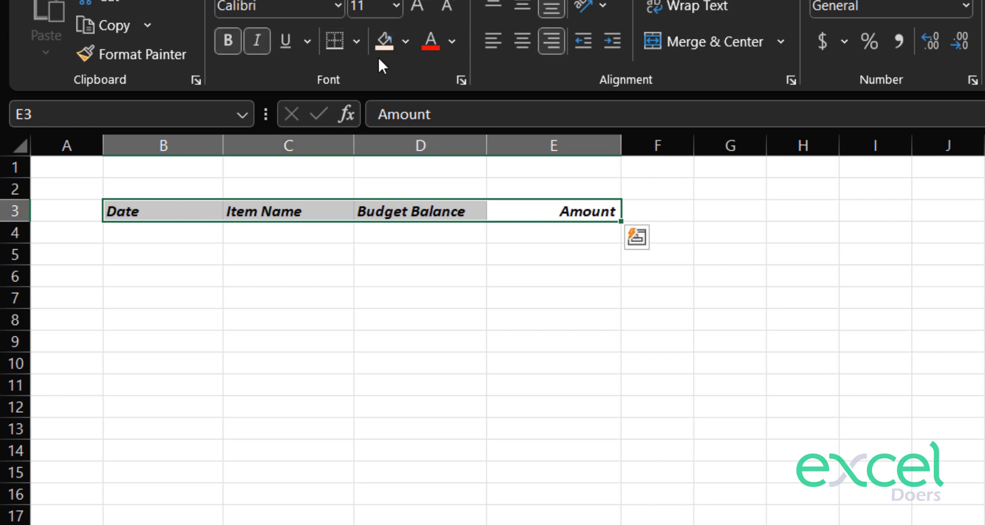
click(406, 41)
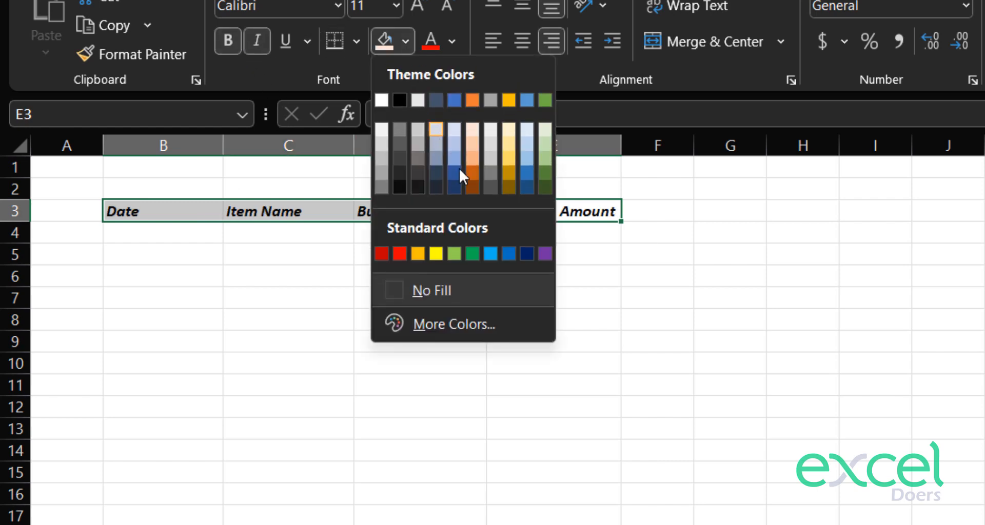
click(545, 130)
click(369, 257)
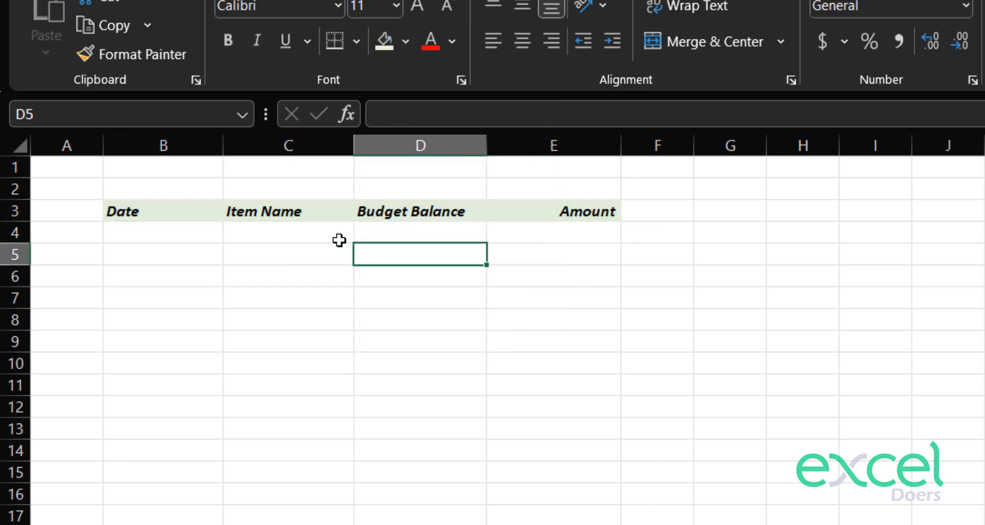
- Review the item names on the Budget Detail sheet and return to the Jan sheet
click(307, 231)
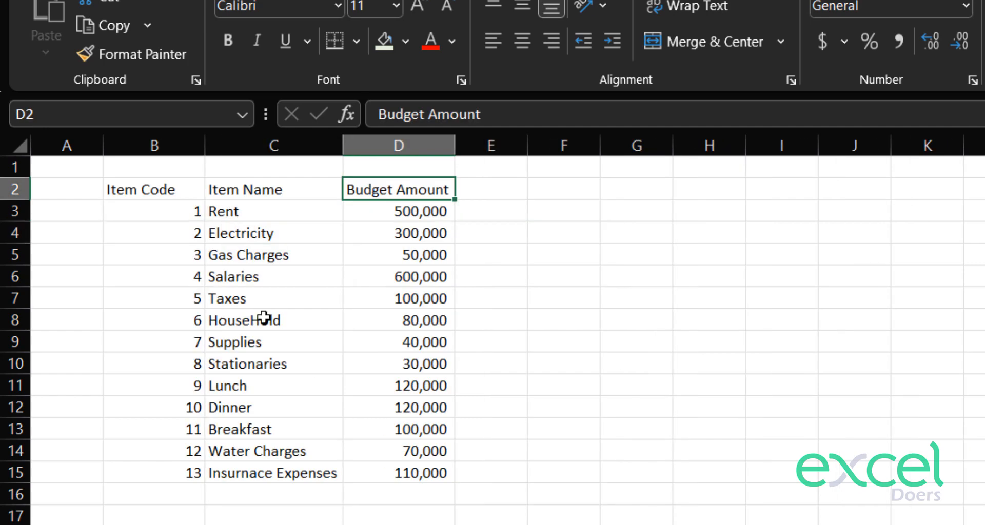
drag(260, 210, 261, 447)
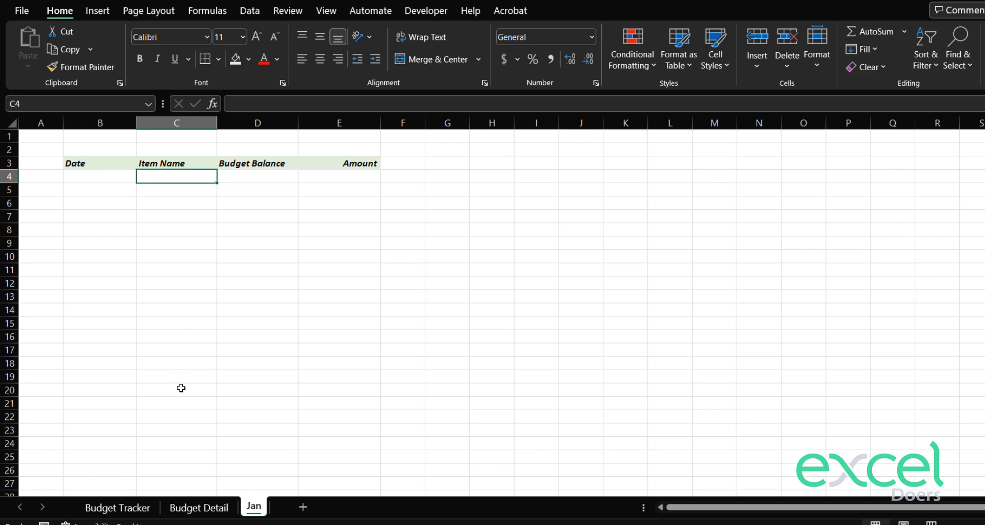
click(199, 508)
click(149, 177)
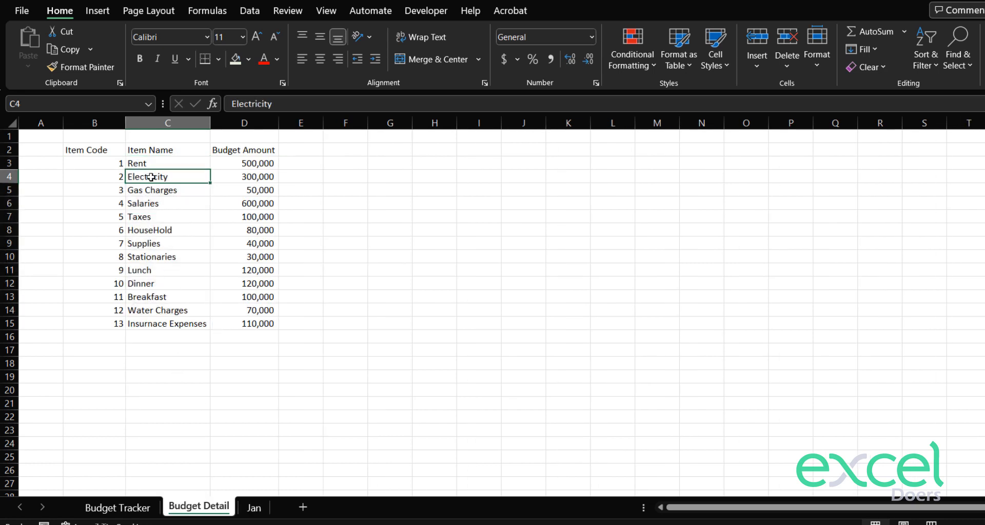
click(256, 515)
drag(96, 184, 104, 259)
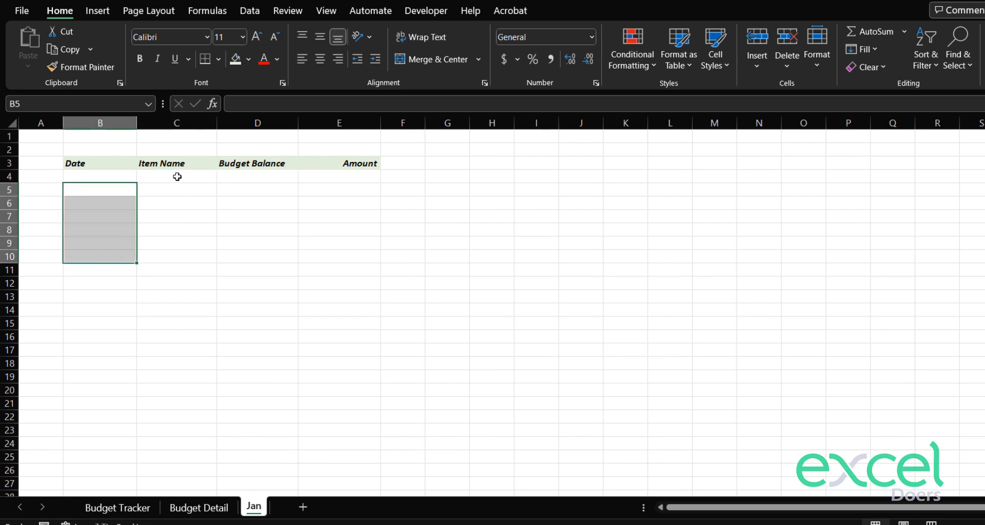
- Start data validation for cells C4:C41 under the Item Name heading and set the allowed type to List
drag(177, 177, 208, 519)
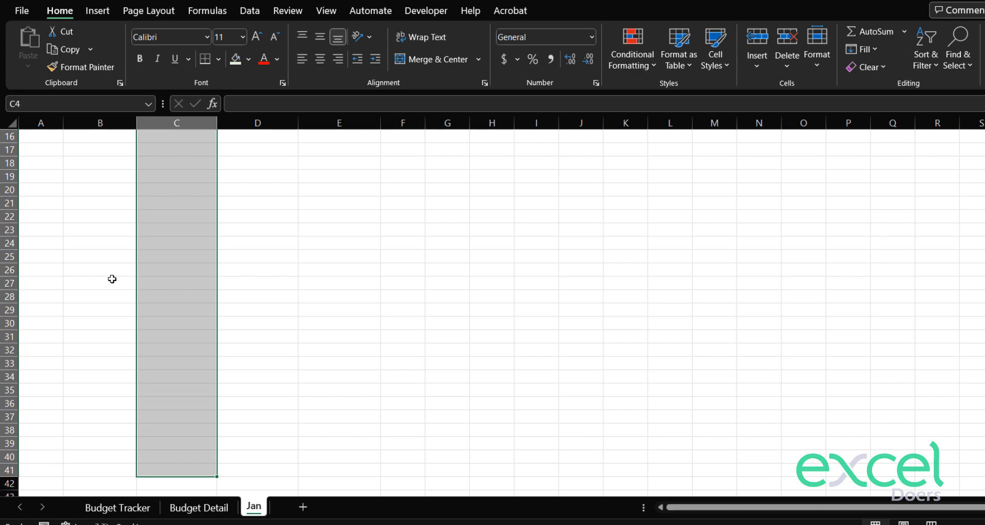
click(249, 11)
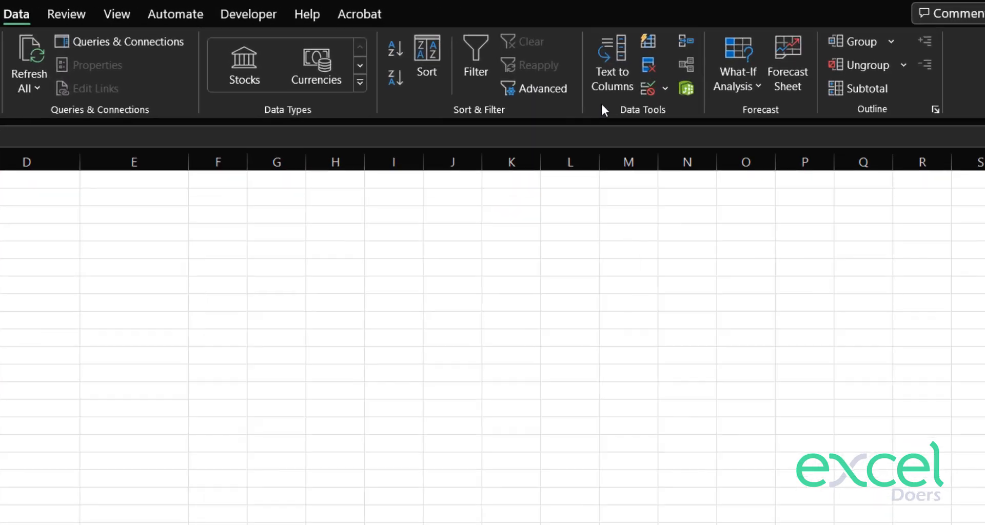
click(665, 88)
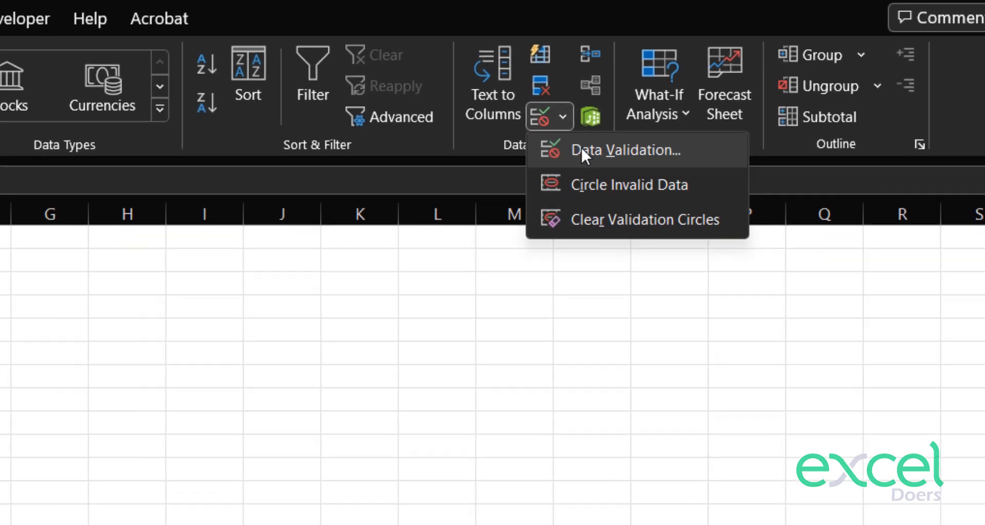
click(584, 151)
click(426, 172)
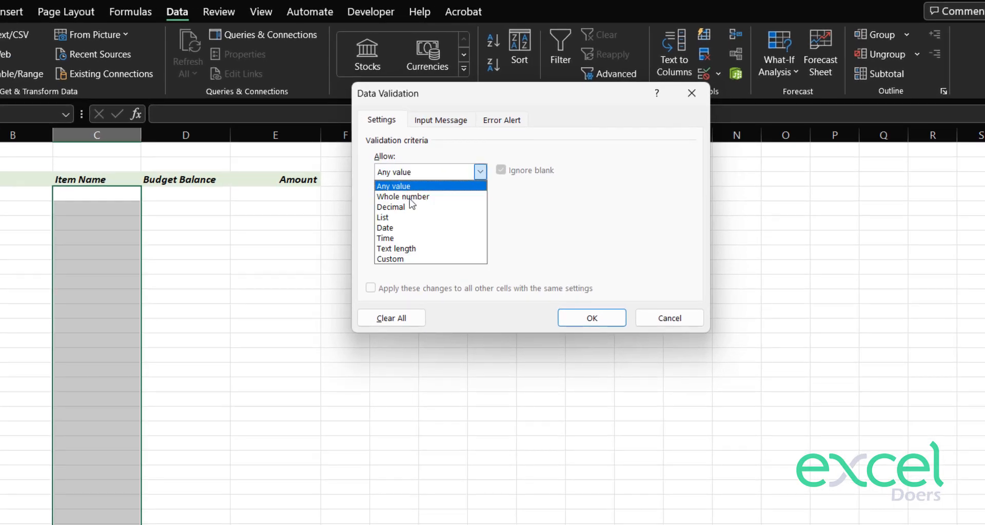
click(403, 207)
click(399, 174)
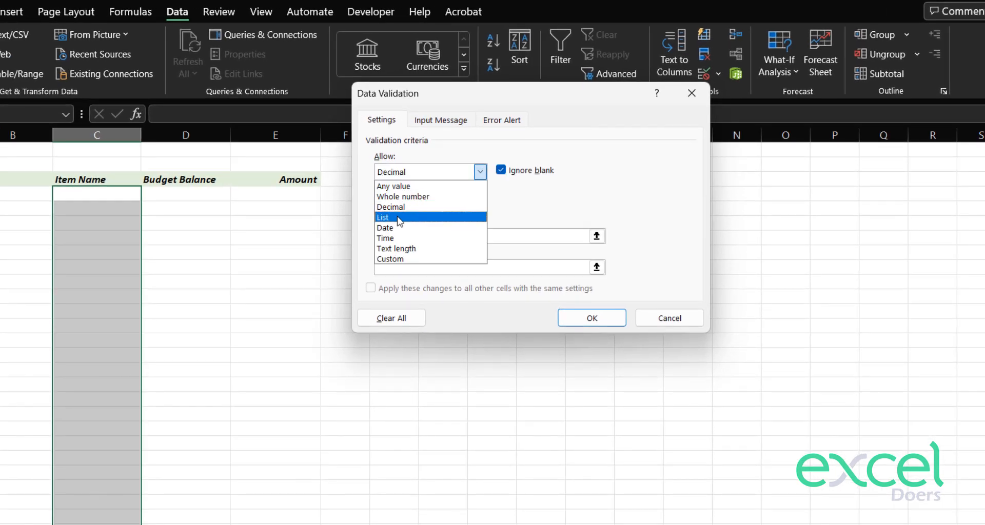
click(399, 217)
click(403, 234)
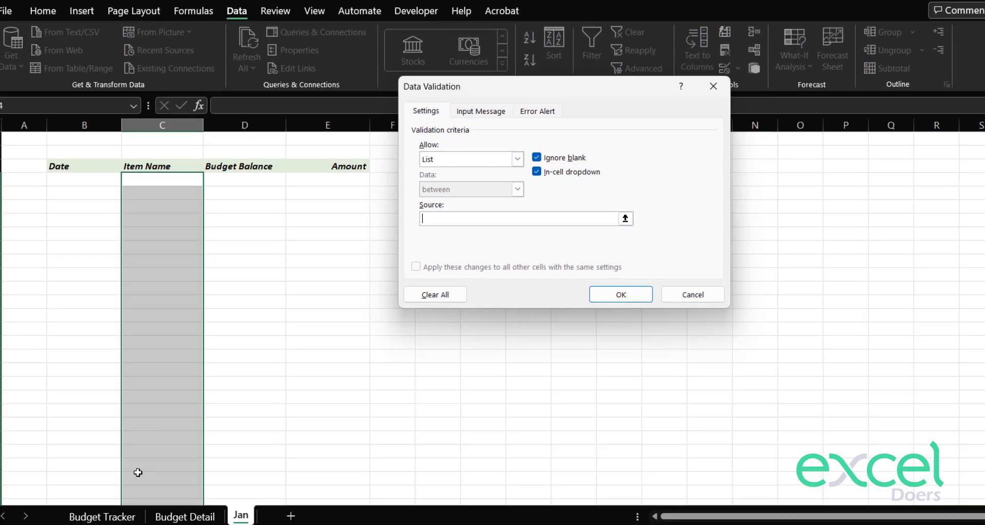
- Use the item names in C3:C15 of the Budget Detail sheet as the validation list source and apply the rule
click(184, 516)
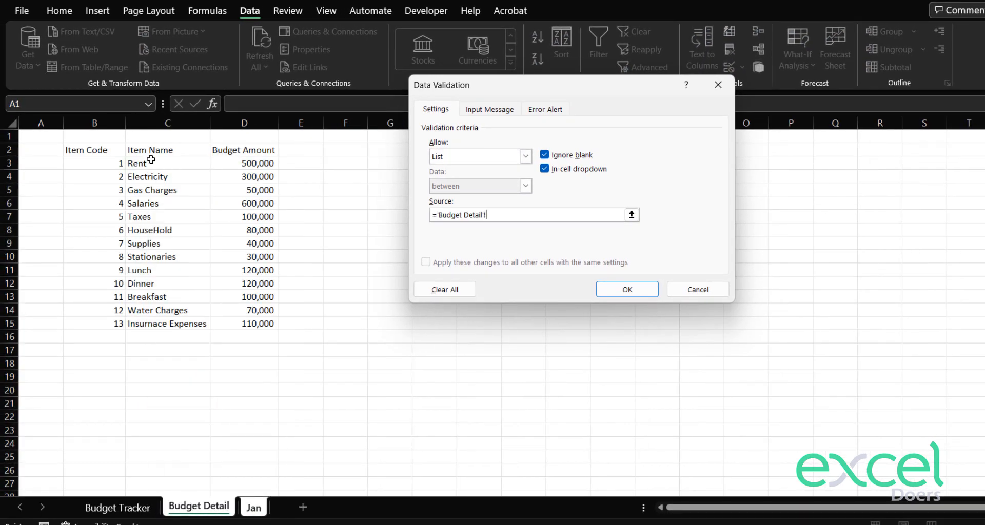
drag(153, 163, 169, 323)
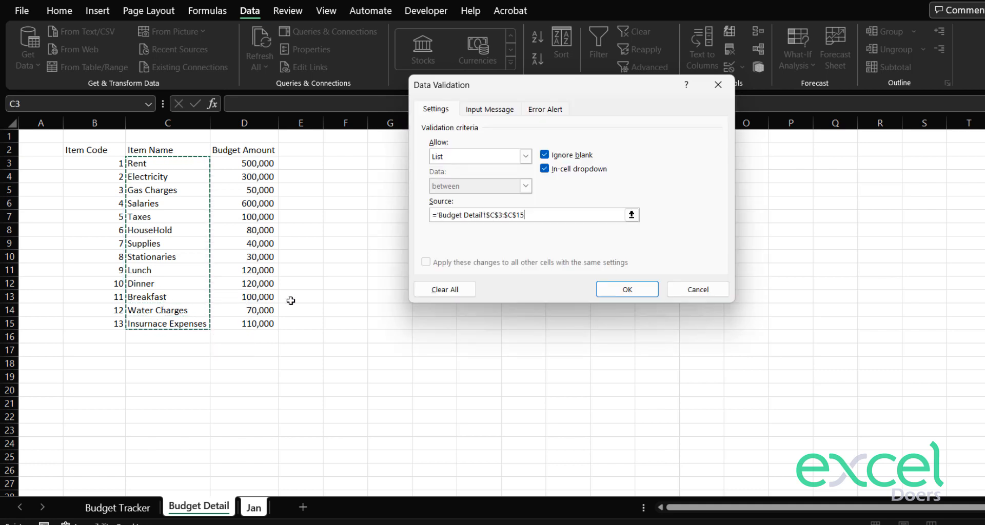
click(610, 287)
click(283, 245)
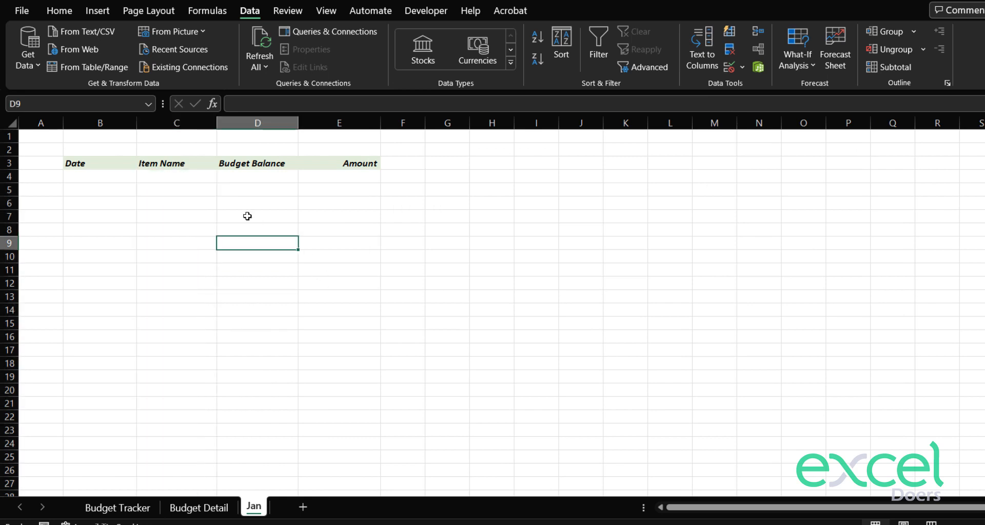
- Test the validation in cell C4 by choosing Salaries from the list and trying the unlisted entry sdkdn
click(210, 175)
click(223, 176)
click(207, 215)
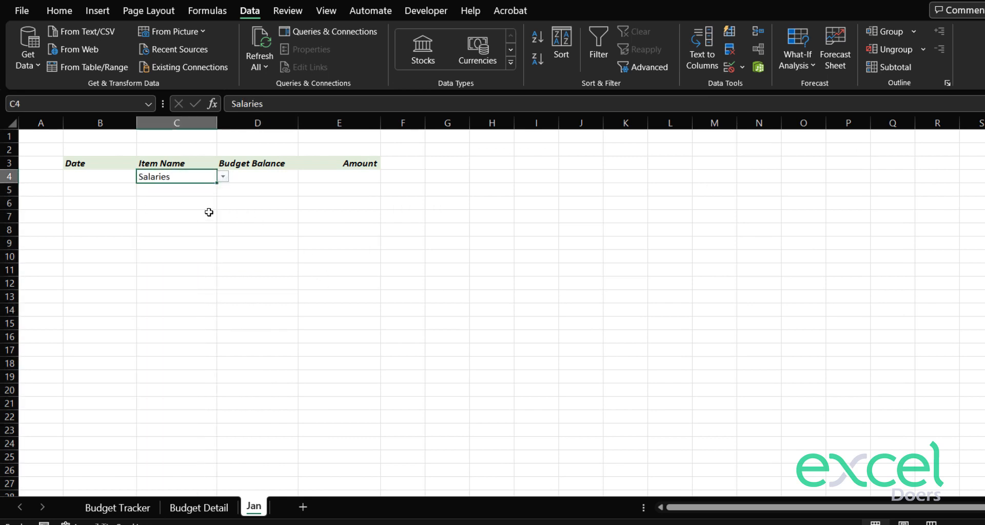
text(sdkdn)
key(Return)
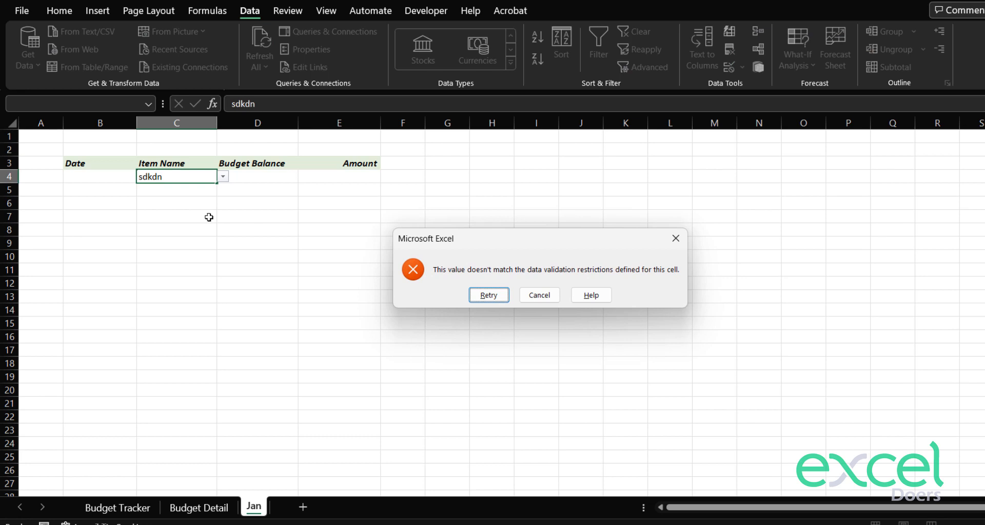
key(Escape)
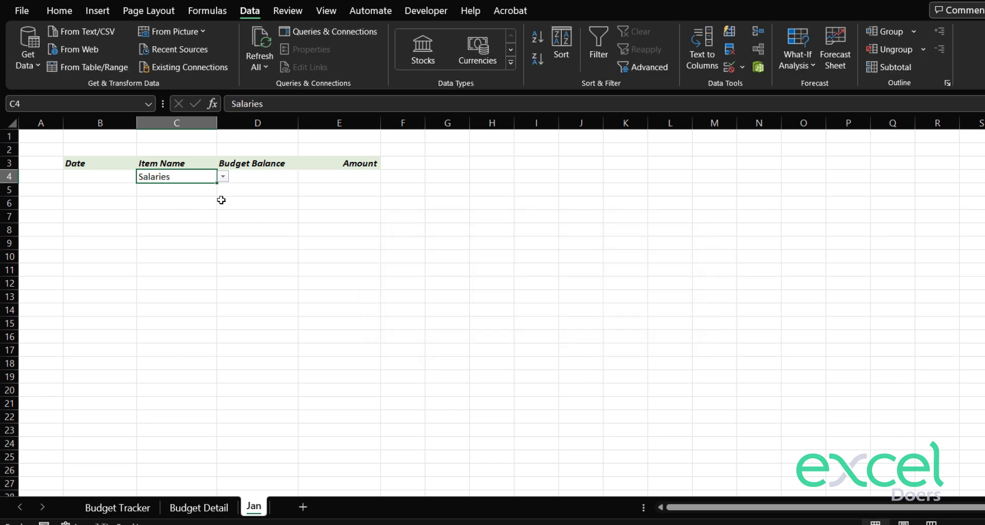
- Choose Taxes from the item list in cell C4
click(223, 177)
click(164, 199)
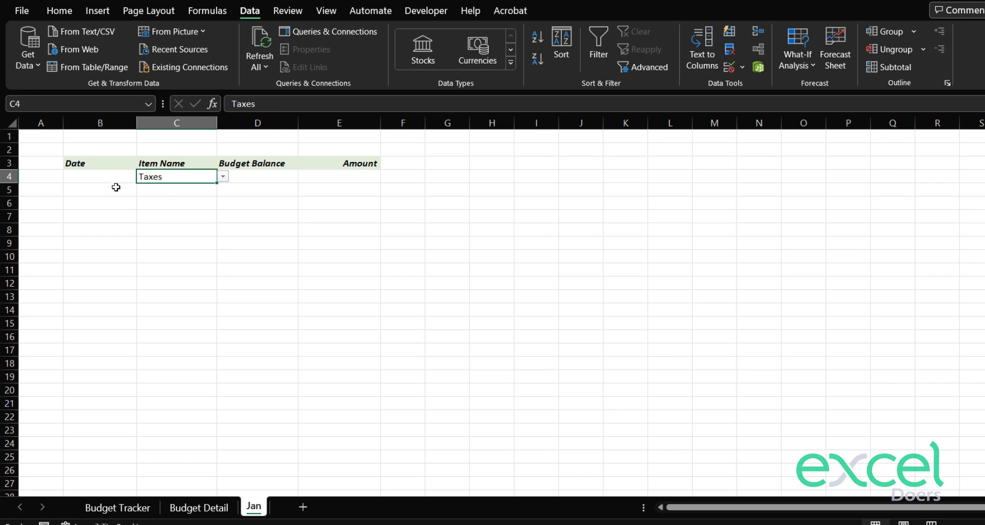
- Format cells B4:B40 under the Date heading with the Date number format of type 14-Mar-12
click(107, 180)
key(shift+Down)
key(shift+Down)
key(shift+Down)
key(shift+Down)
key(shift+Down)
key(shift+Down)
key(shift+Down)
key(shift+Down)
key(shift+Down)
key(shift+Down)
key(shift+Down)
key(shift+Down)
key(shift+Down)
key(shift+Down)
key(shift+Down)
key(shift+Down)
key(shift+Down)
key(shift+Down)
key(shift+Down)
key(shift+Down)
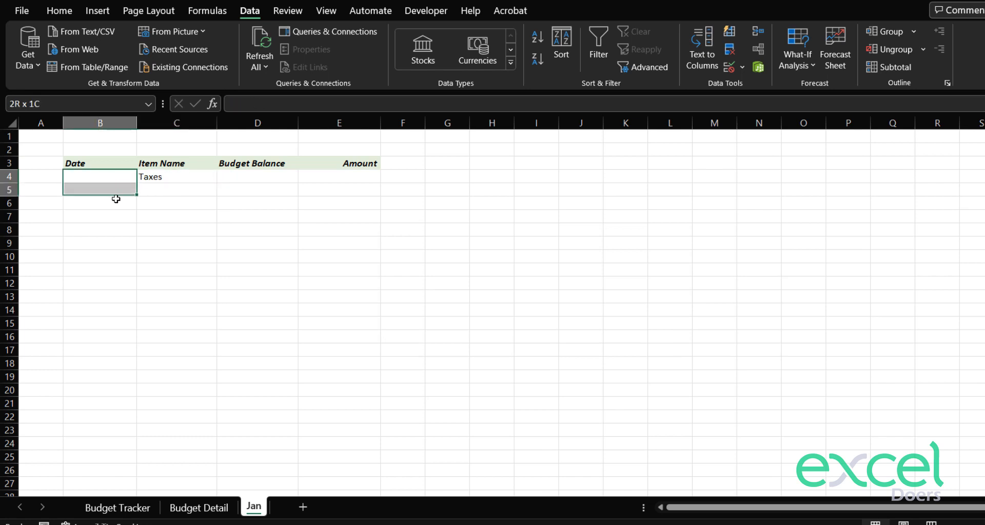
key(shift+Down)
key(shift+Down)
key(shift+Down)
key(shift+Down)
key(shift+Down)
key(shift+Down)
key(shift+Down)
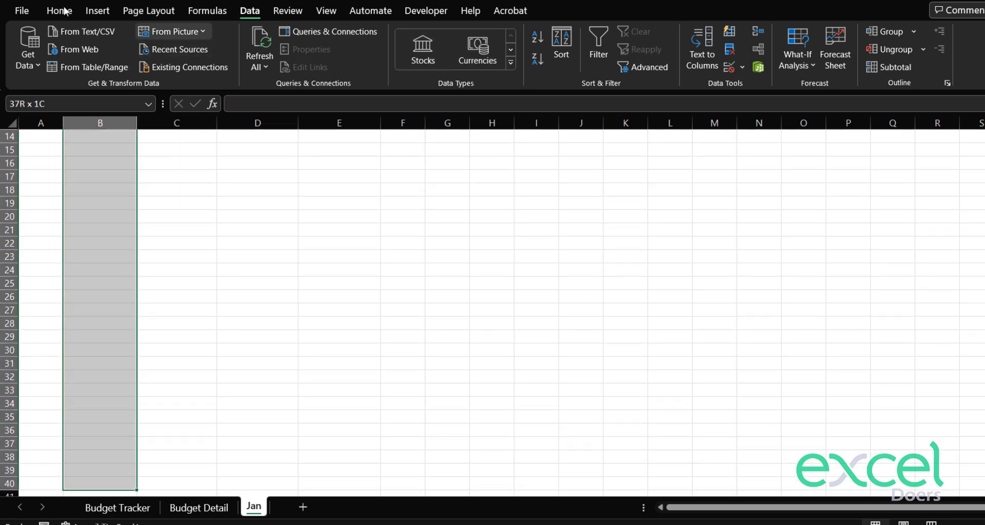
click(58, 10)
right_click(100, 178)
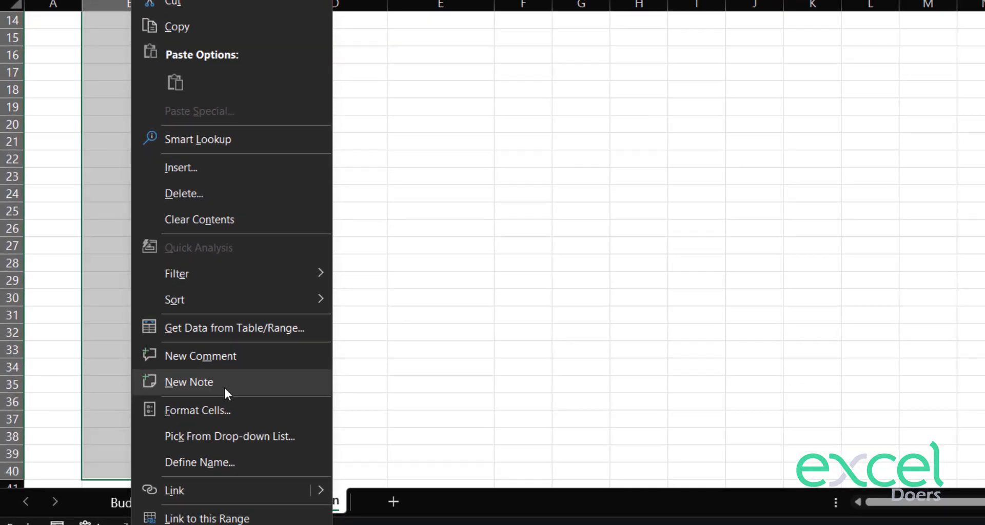
click(225, 409)
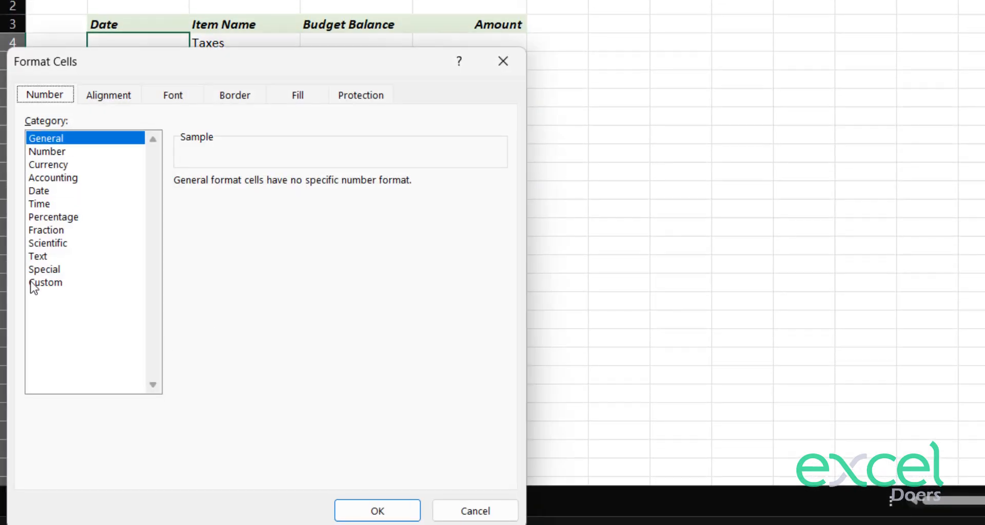
click(51, 203)
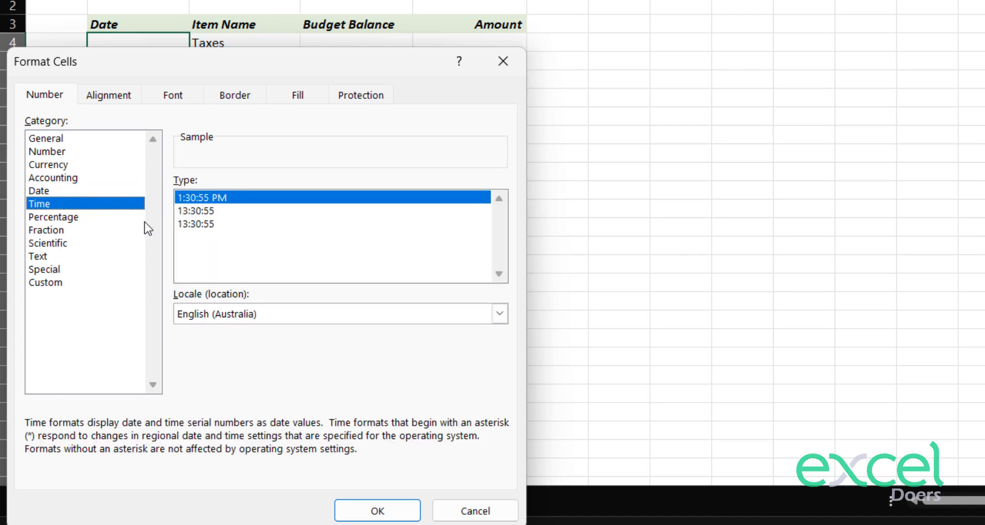
click(41, 195)
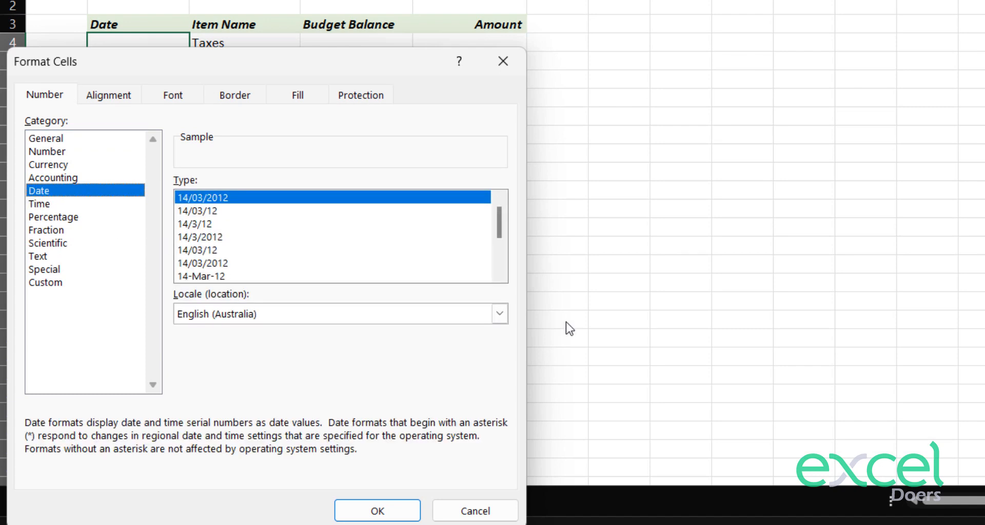
click(322, 277)
click(399, 517)
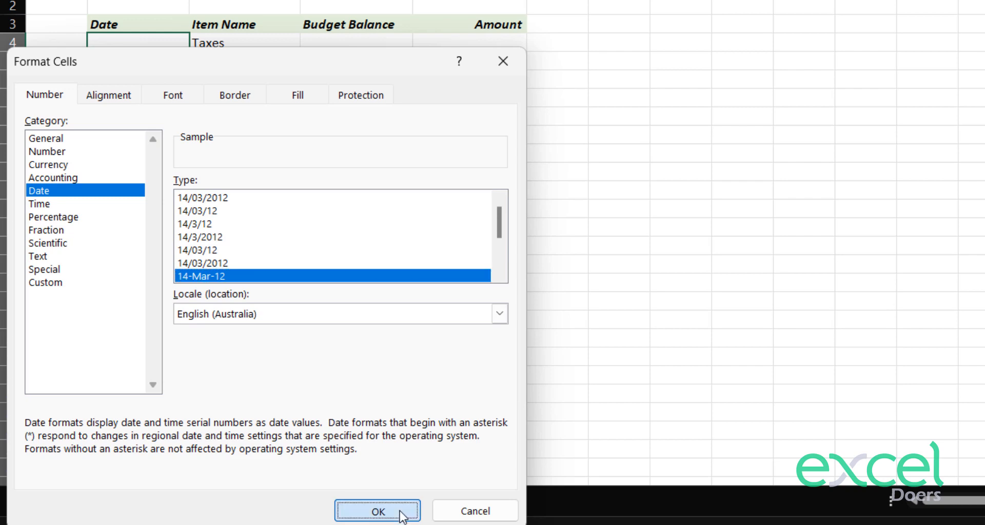
- Enter 15 mar as the date in cell B4 and 2300 as the amount in cell E4 for the Taxes row
text(15 mar)
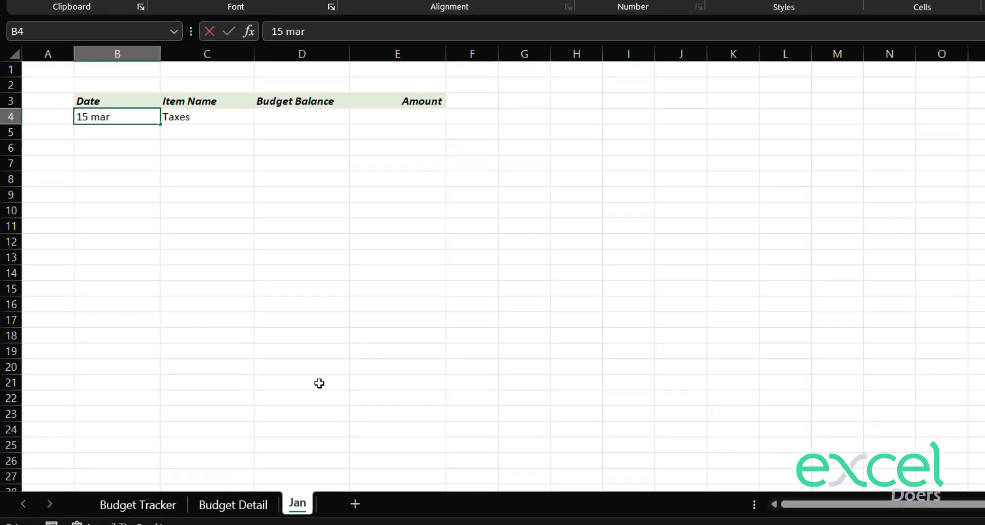
key(Return)
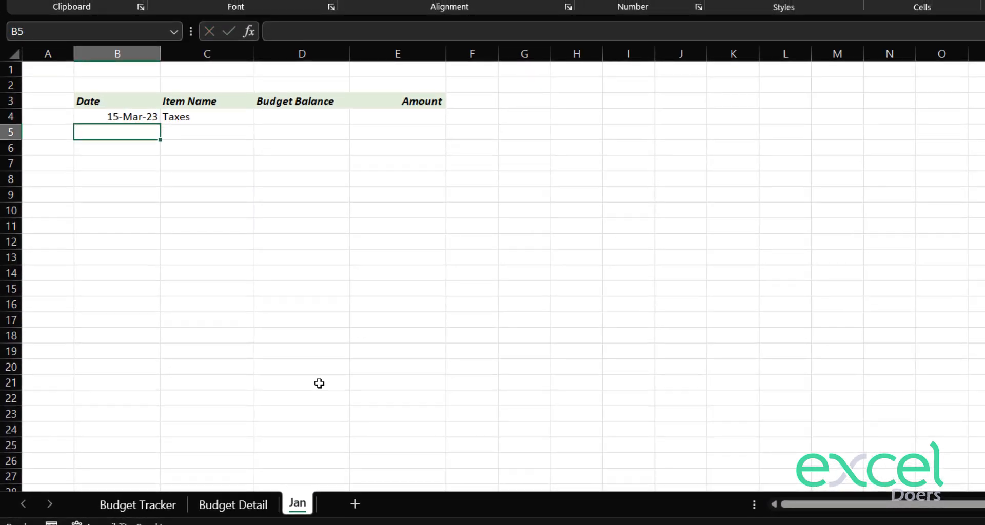
key(Up)
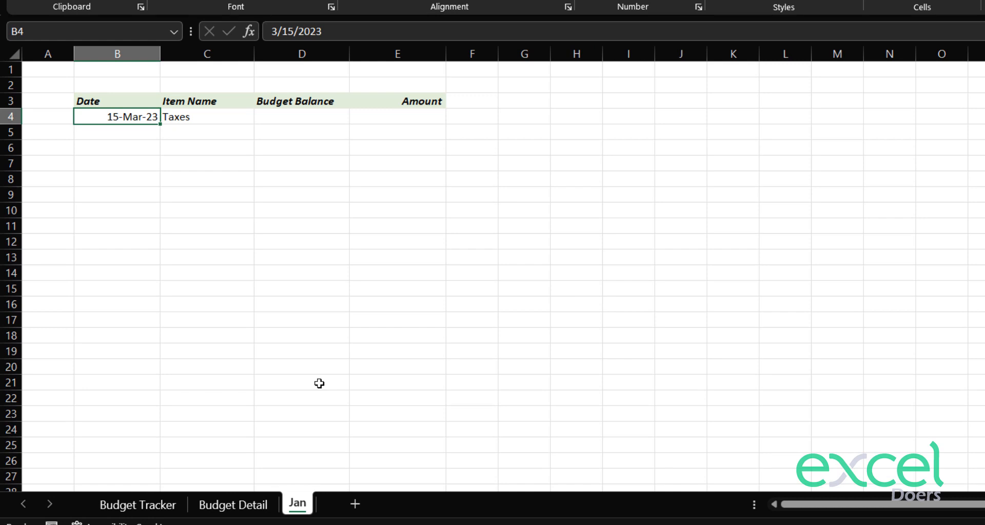
key(Right)
key(Right)
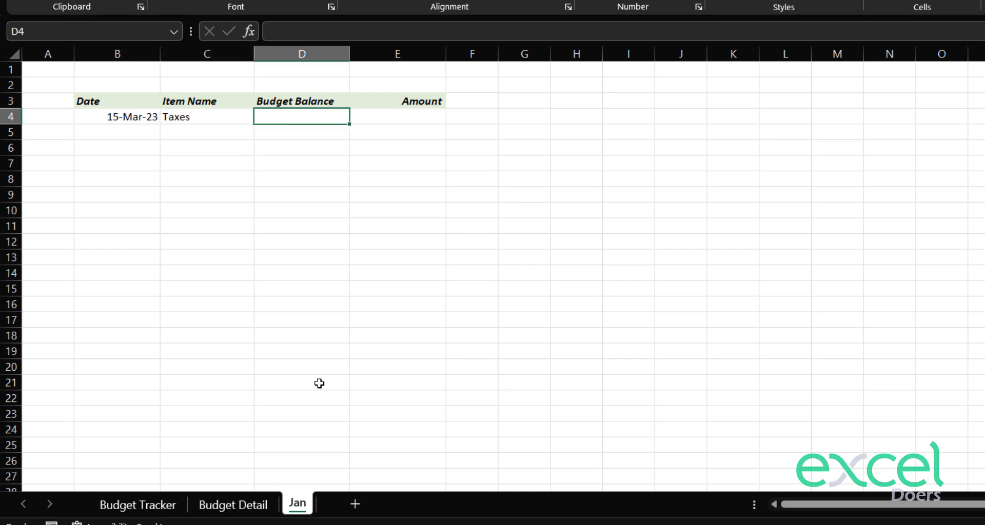
key(Right)
text(230)
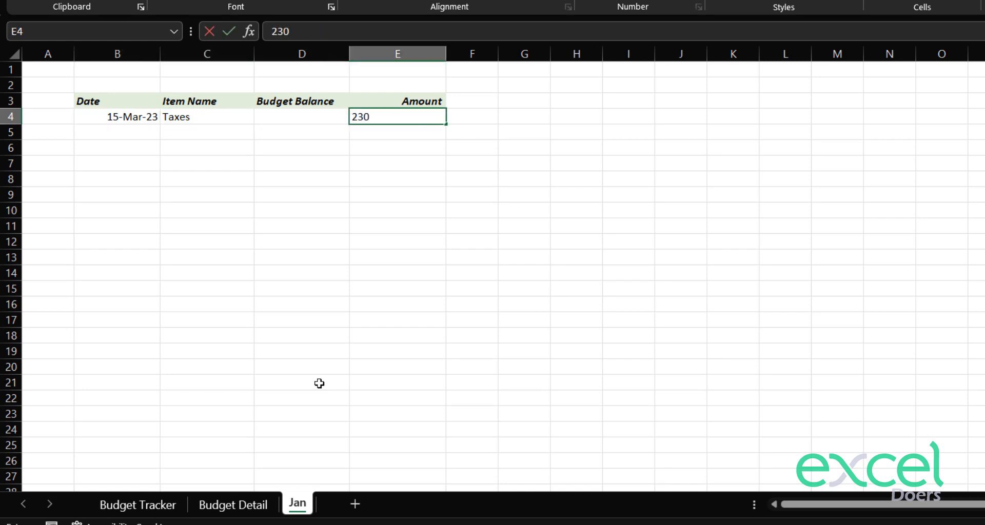
text(0)
key(Return)
key(Up)
- Examine the Budget Balance column on the Jan sheet alongside the Budget Balance column E5:E17 on the Budget Tracker sheet
key(Left)
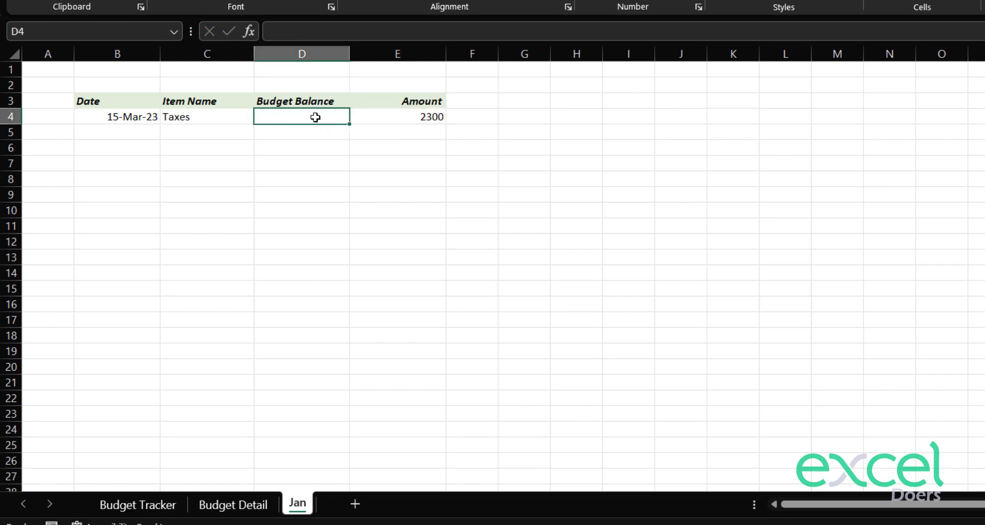
drag(315, 117, 308, 224)
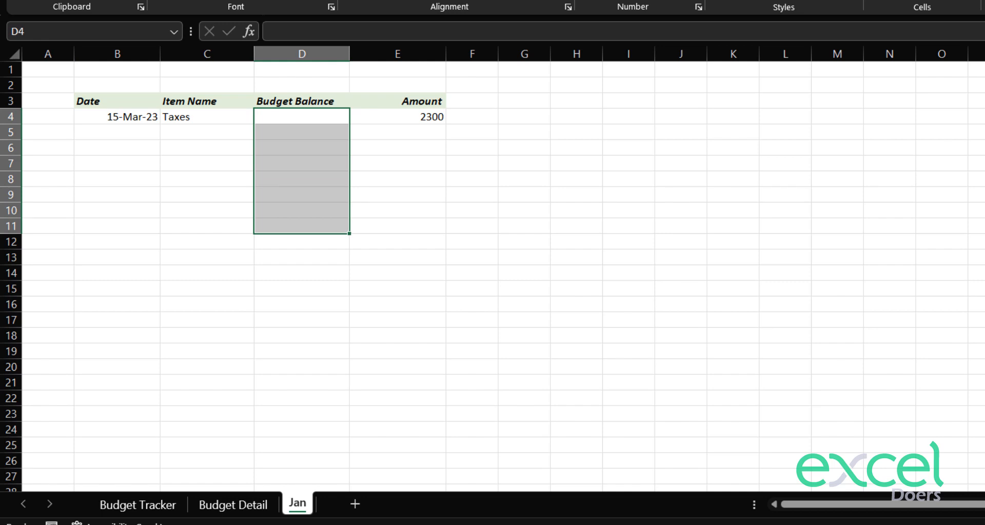
click(125, 509)
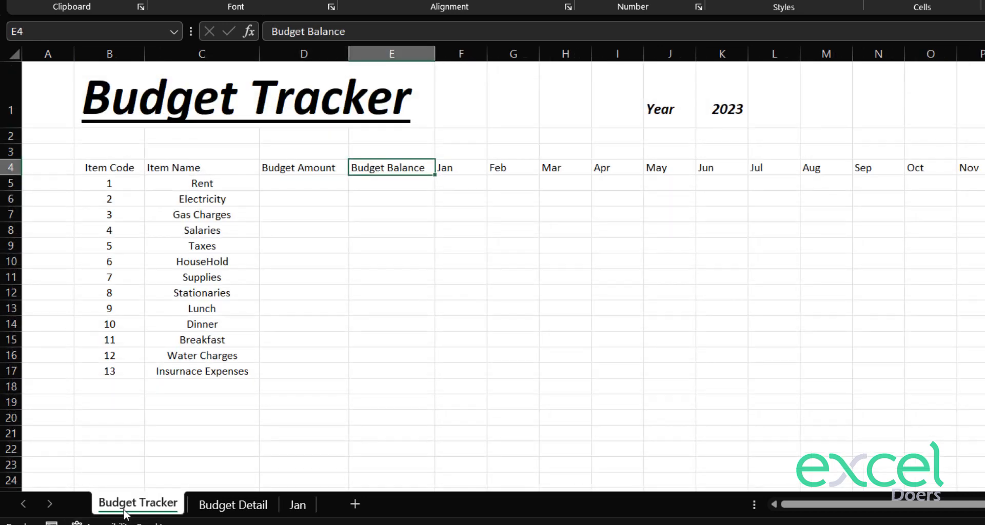
click(415, 52)
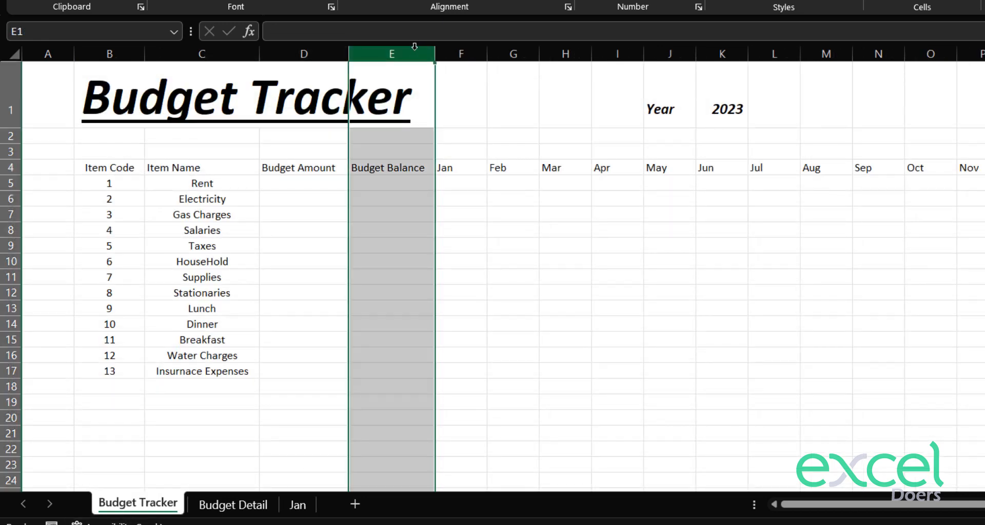
drag(380, 178, 402, 368)
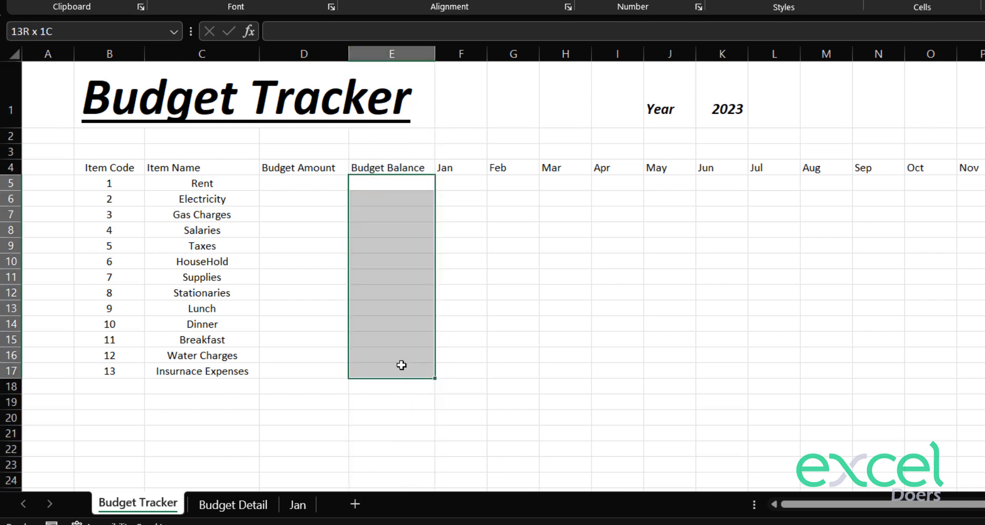
click(383, 337)
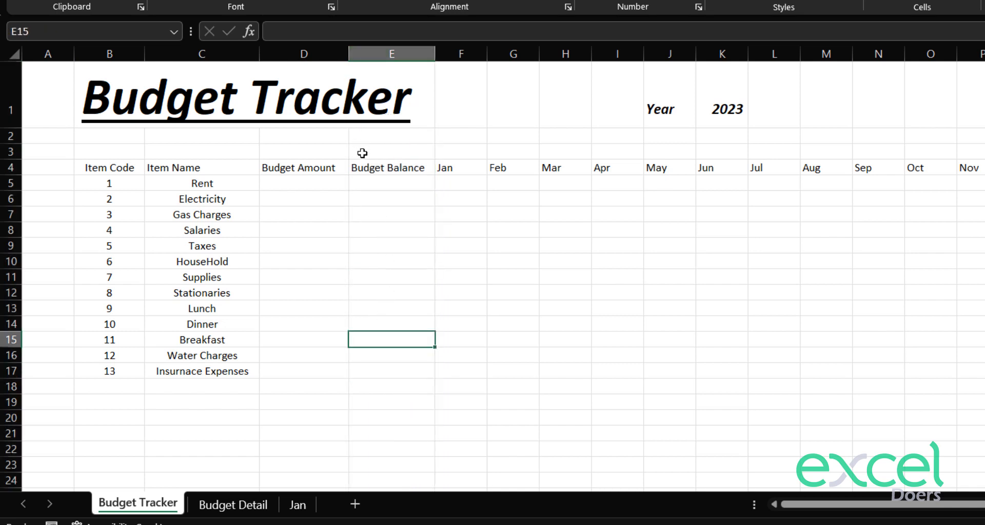
drag(373, 181, 369, 373)
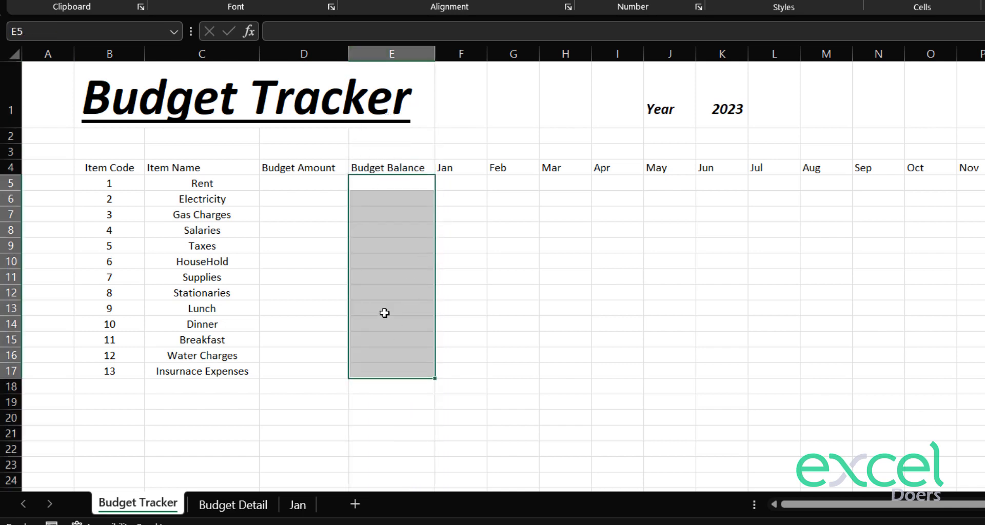
click(295, 505)
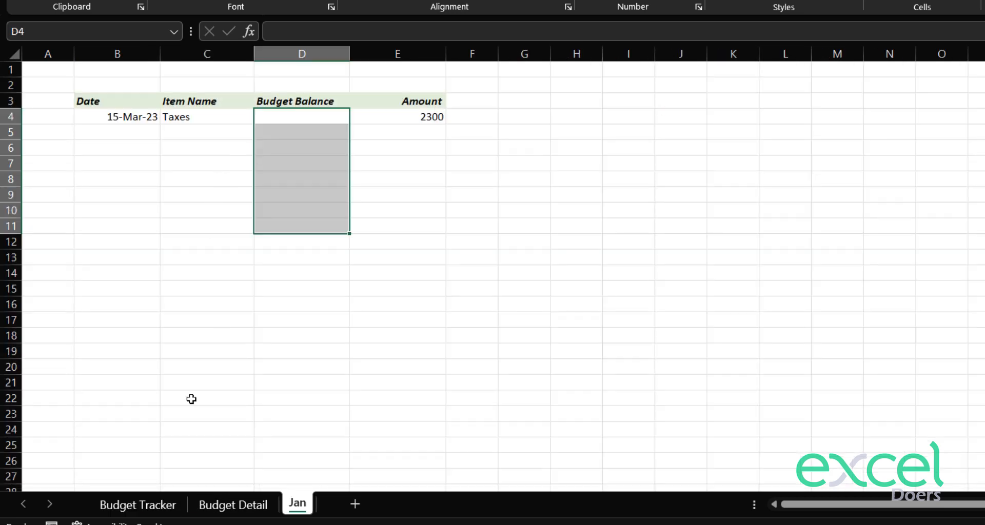
click(126, 506)
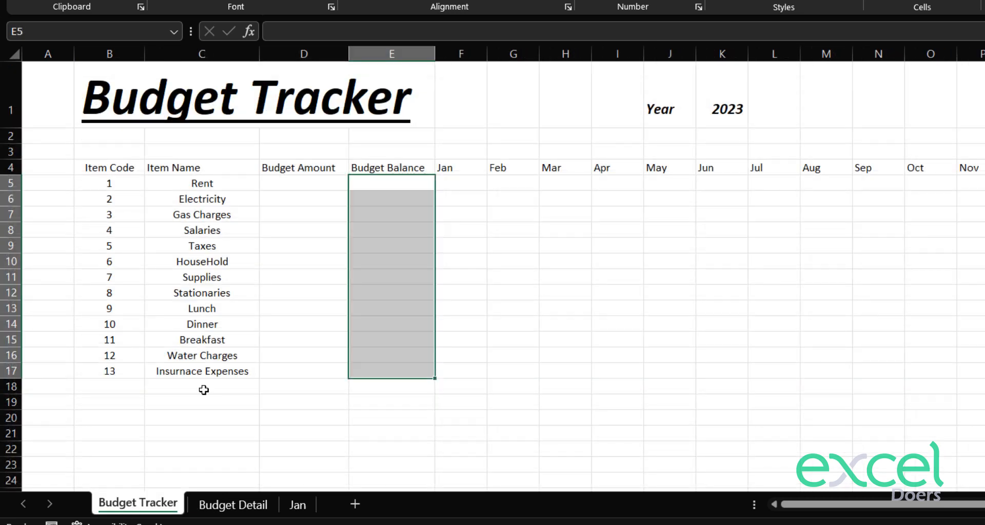
click(324, 224)
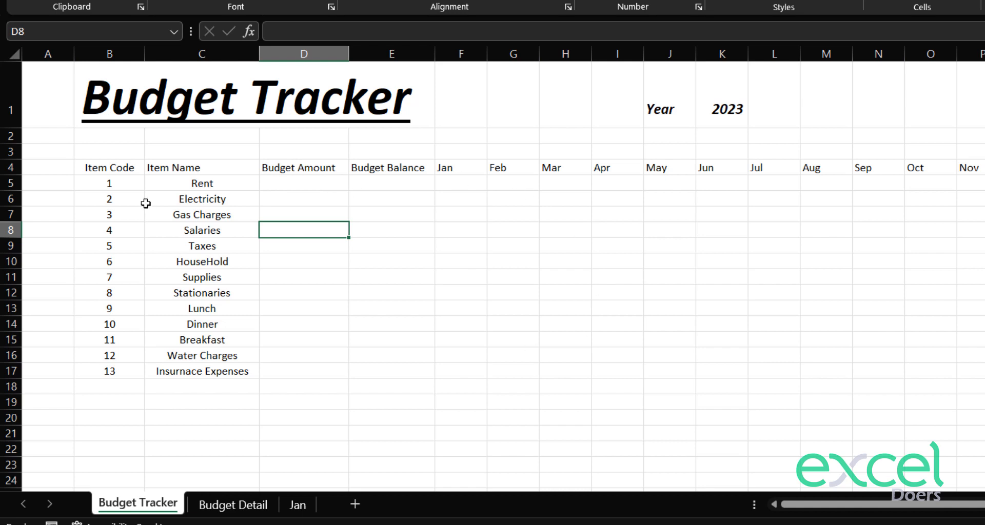
- Enter =VLOOKUP(C5,'Budget Detail'!$C$2:$D$15,2,0) in cell D5 of the Budget Tracker sheet to pull in the Rent budget amount
click(262, 182)
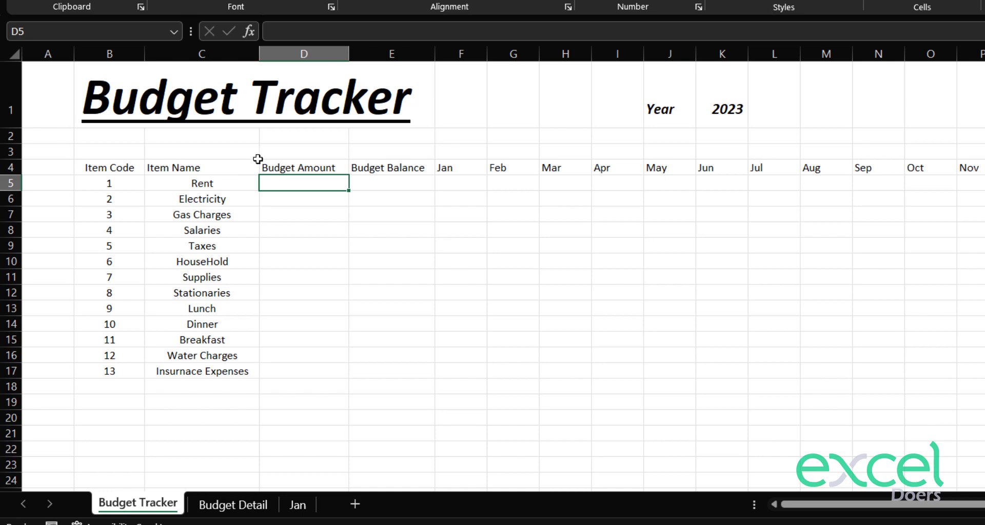
text(=vlo)
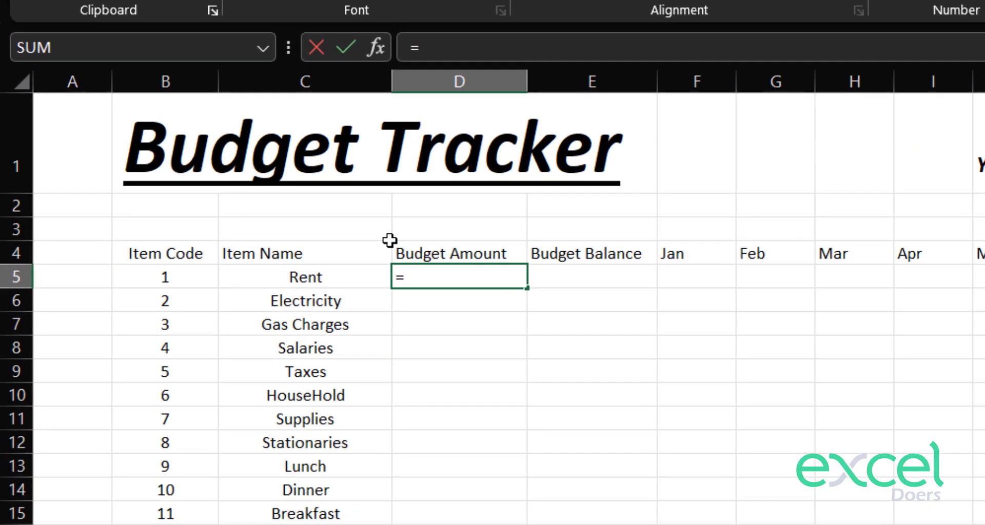
key(Tab)
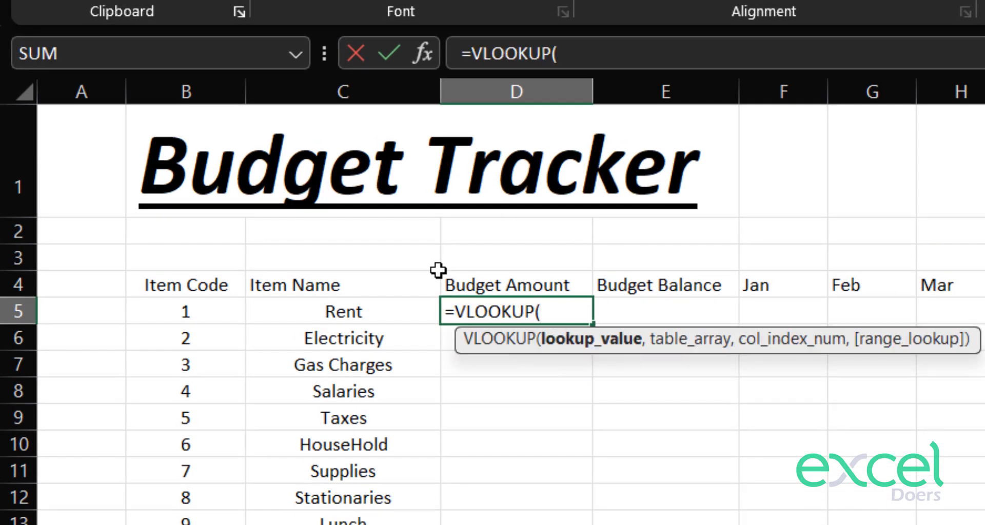
key(Left)
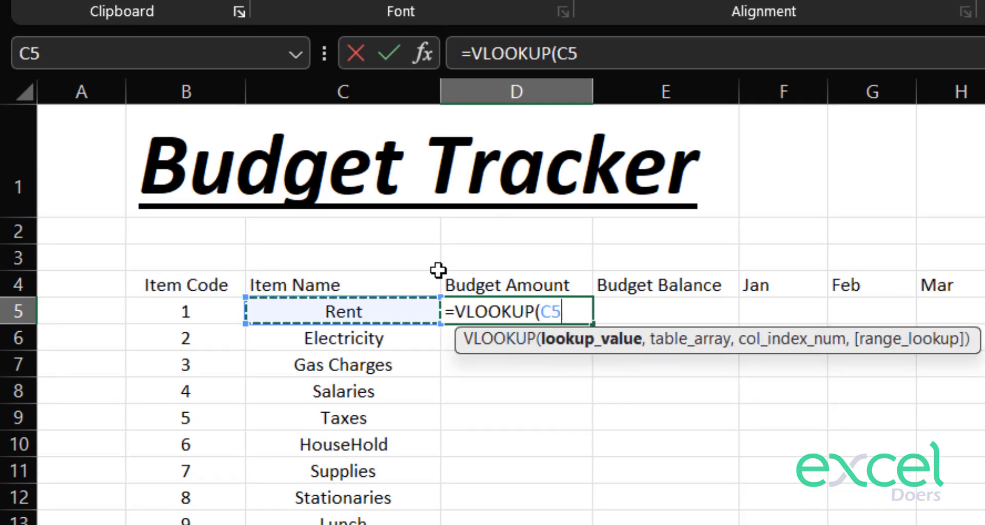
text(,)
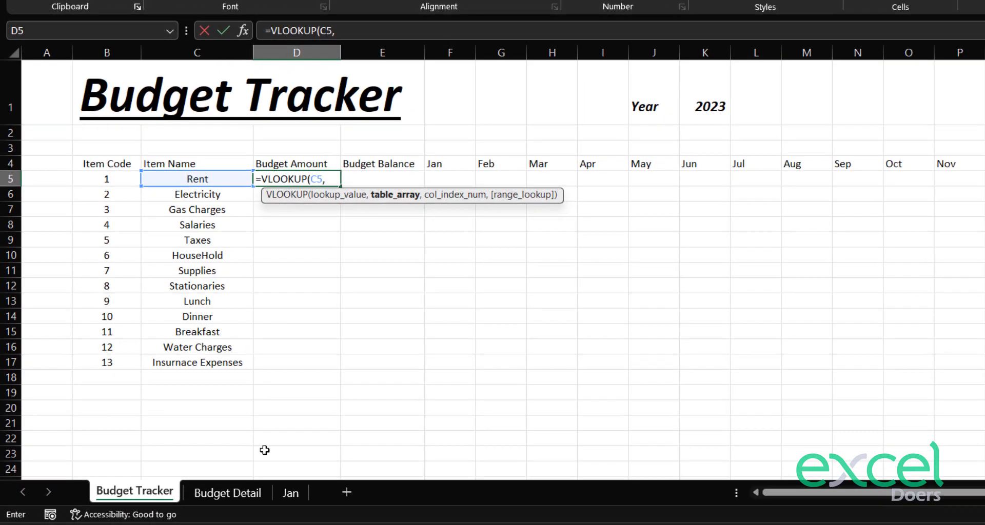
click(226, 493)
drag(164, 83, 297, 283)
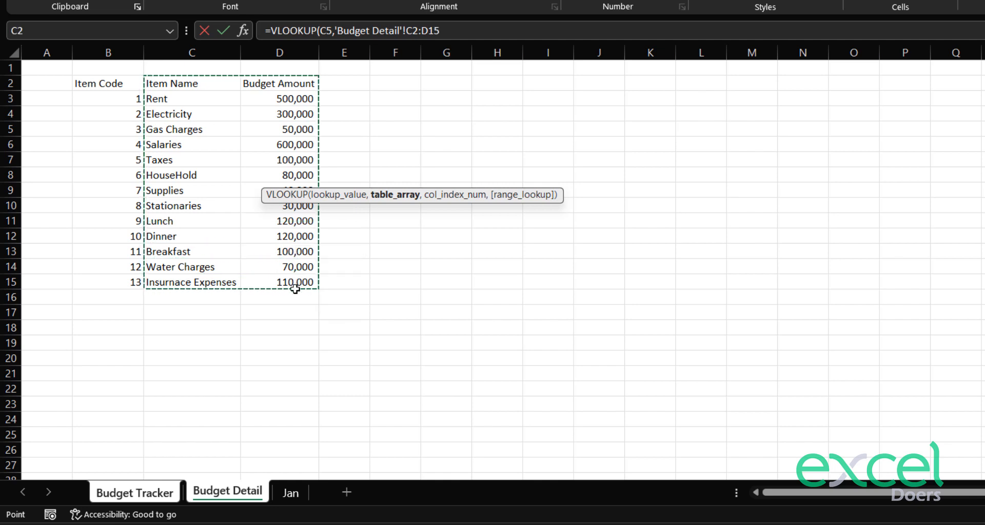
key(F4)
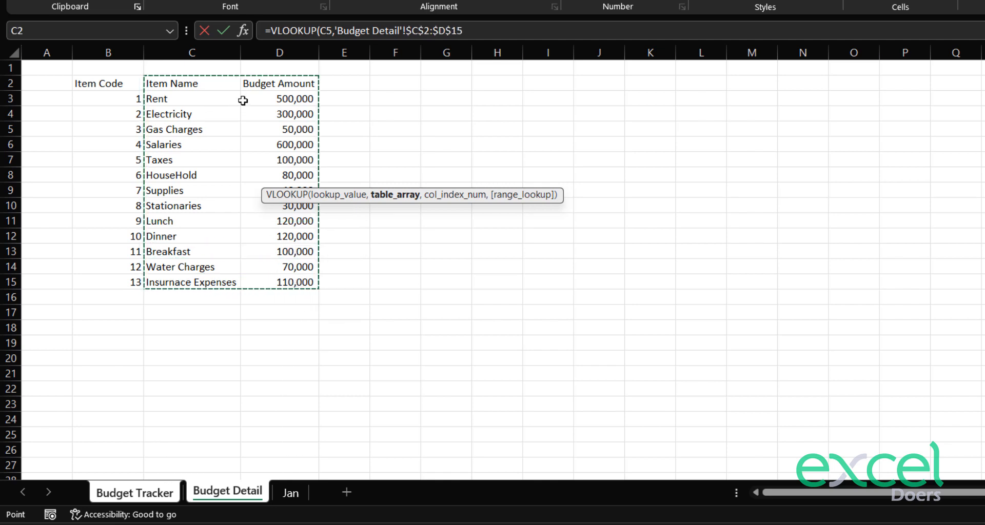
text(,)
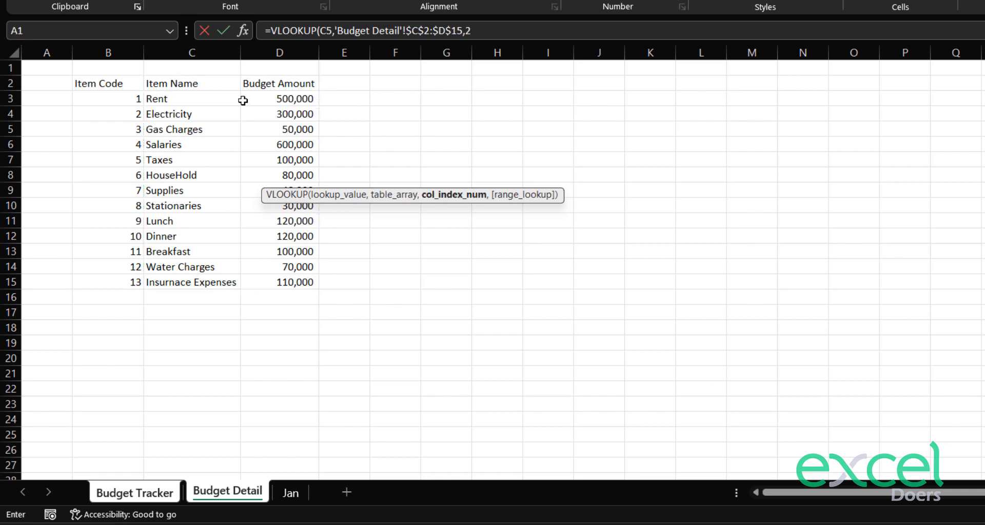
text(2,0)
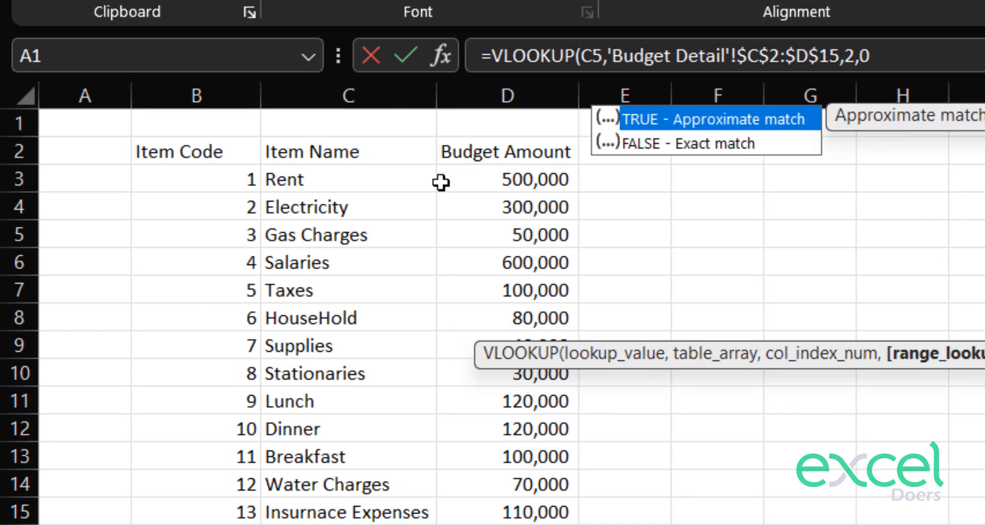
key(Return)
key(Up)
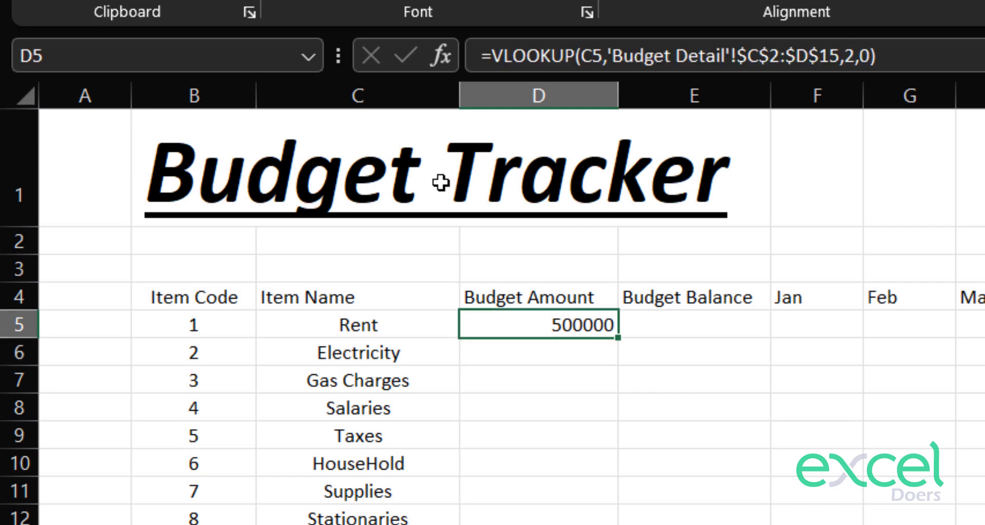
- Copy the Rent lookup formula from D5 down through D17 and format D5:D17 with comma separators and no decimals
key(ctrl+c)
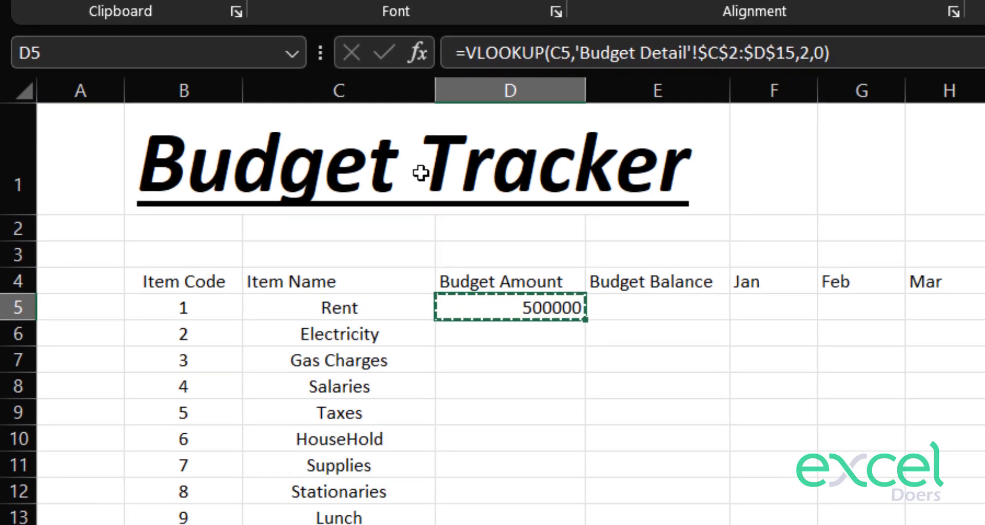
key(shift+Down)
key(shift+Down)
key(shift+Down)
key(shift+Down)
key(shift+Down)
key(shift+Down)
key(shift+Down)
key(shift+Down)
key(shift+Down)
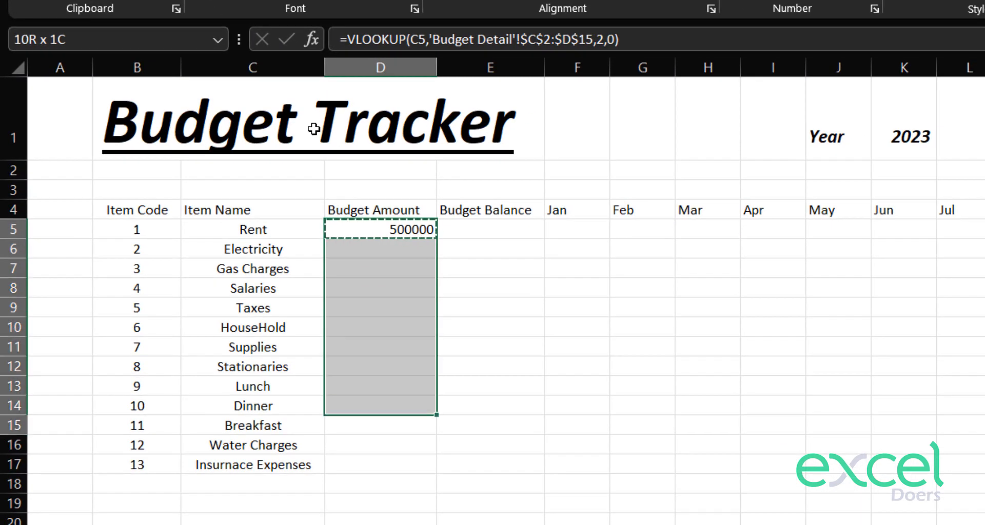
key(shift+Down)
key(shift+Down)
key(shift+Down)
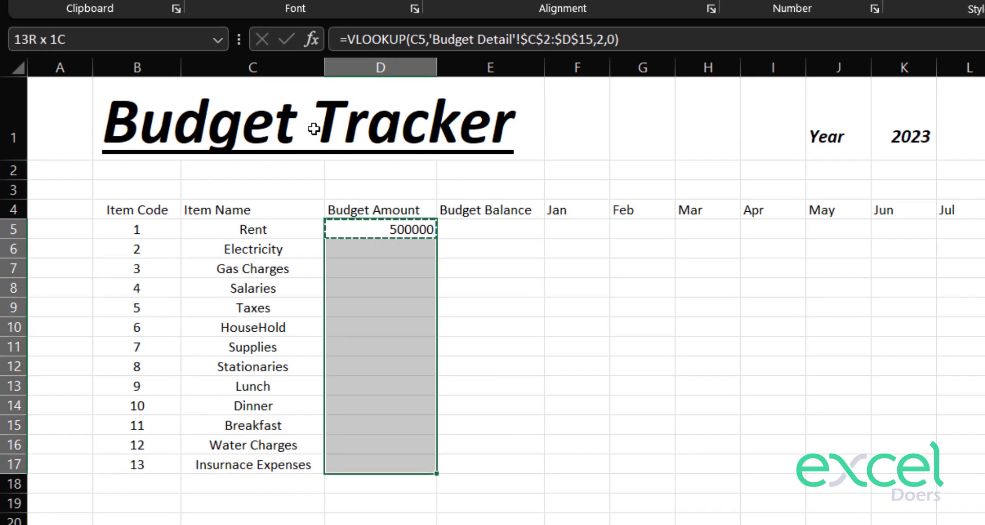
key(ctrl+v)
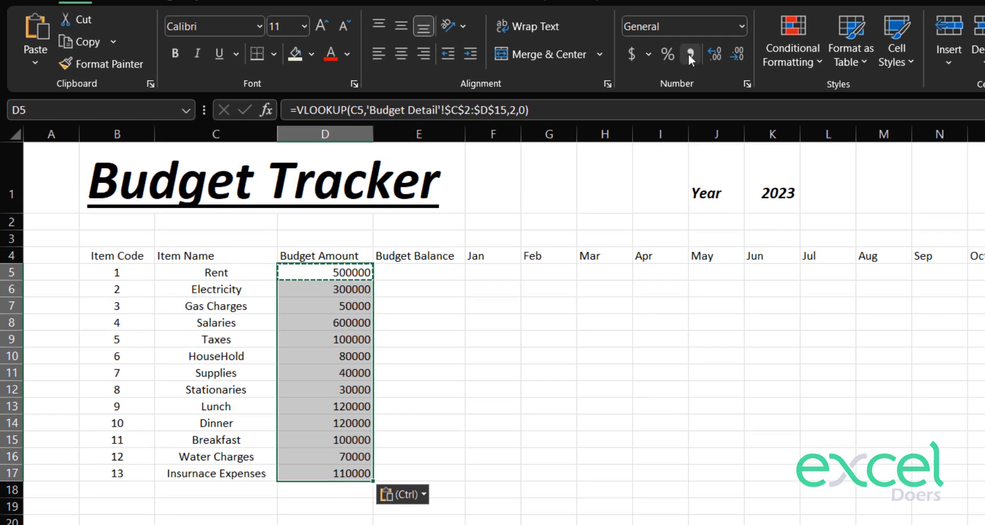
click(688, 53)
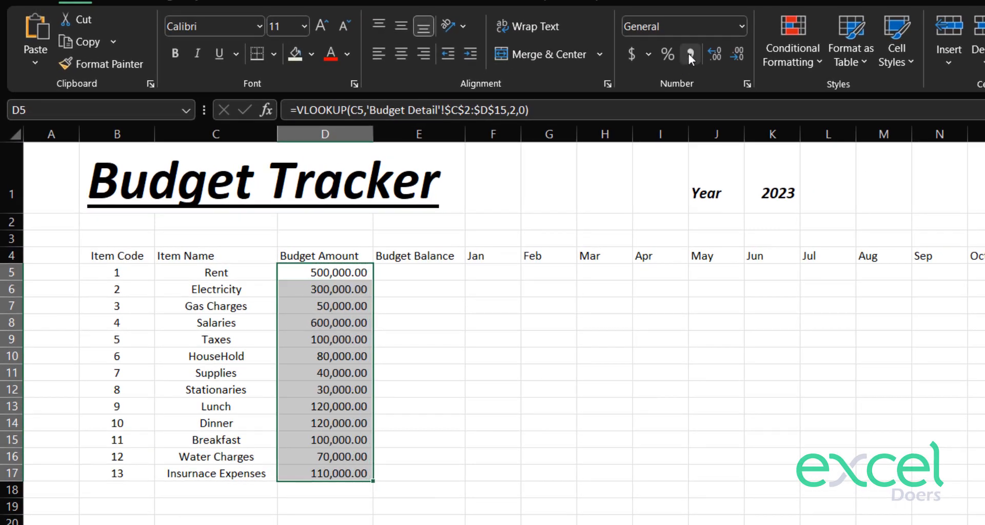
double_click(730, 54)
- Enter =D5-SUM(F5:Q5) in cell E5 to calculate the Rent budget balance after the Jan to Dec expenses
key(Right)
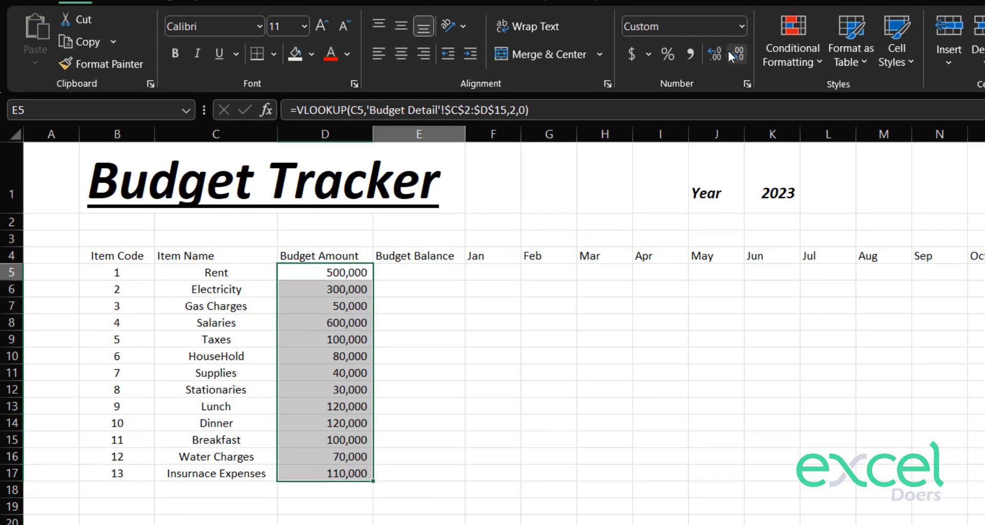
text(=)
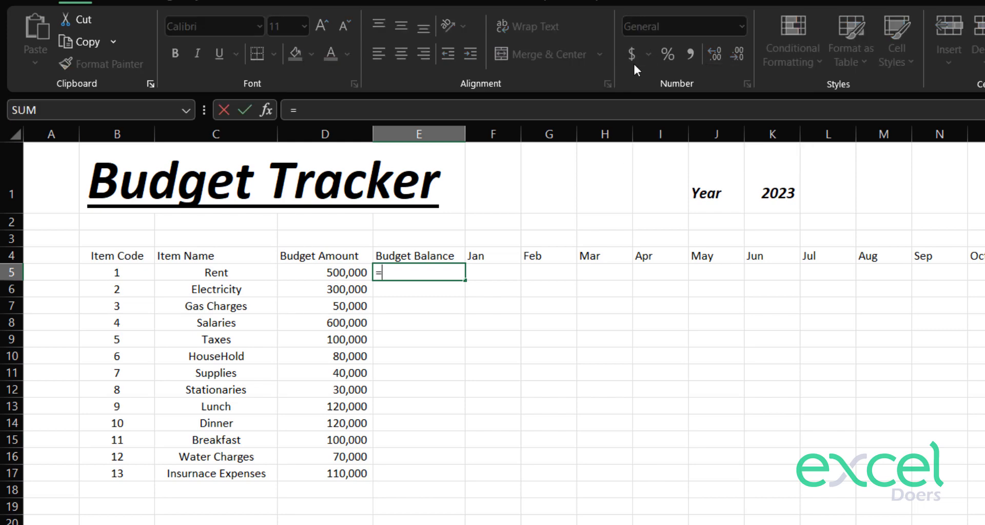
key(Left)
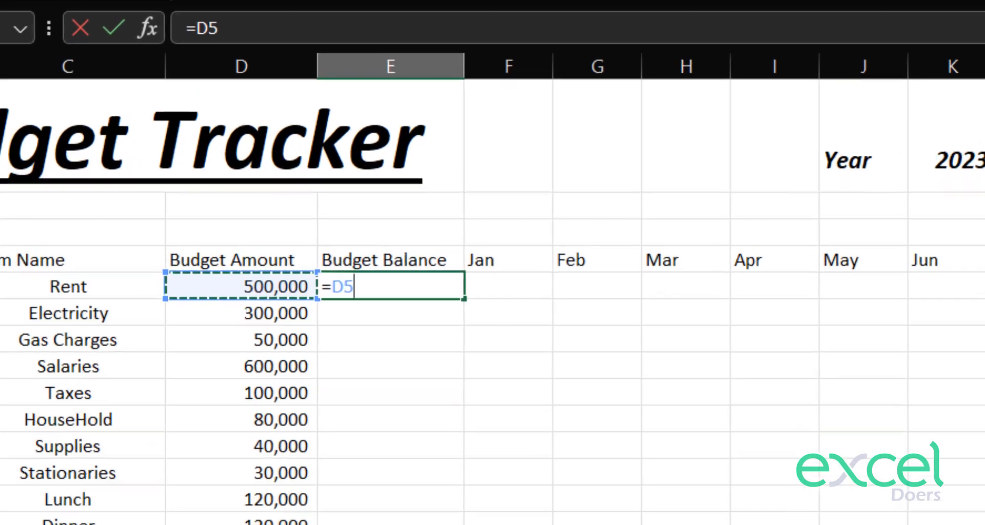
text(-sUM()
key(Tab)
key(Right)
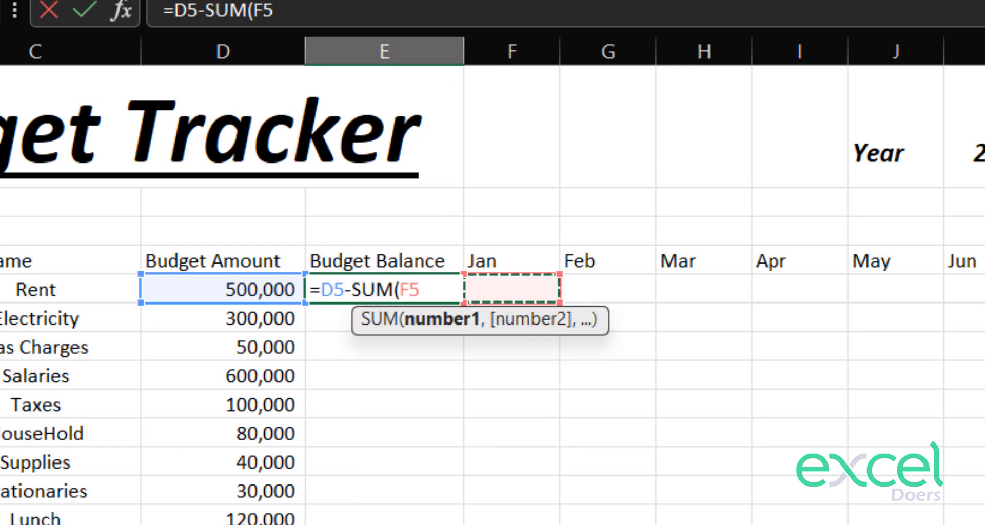
key(shift+Right)
key(shift+Right)
key(shift+Right)
key(shift+Right)
key(shift+Right)
key(shift+Right)
key(shift+Right)
key(shift+Right)
key(shift+Right)
key(shift+Right)
key(shift+Right)
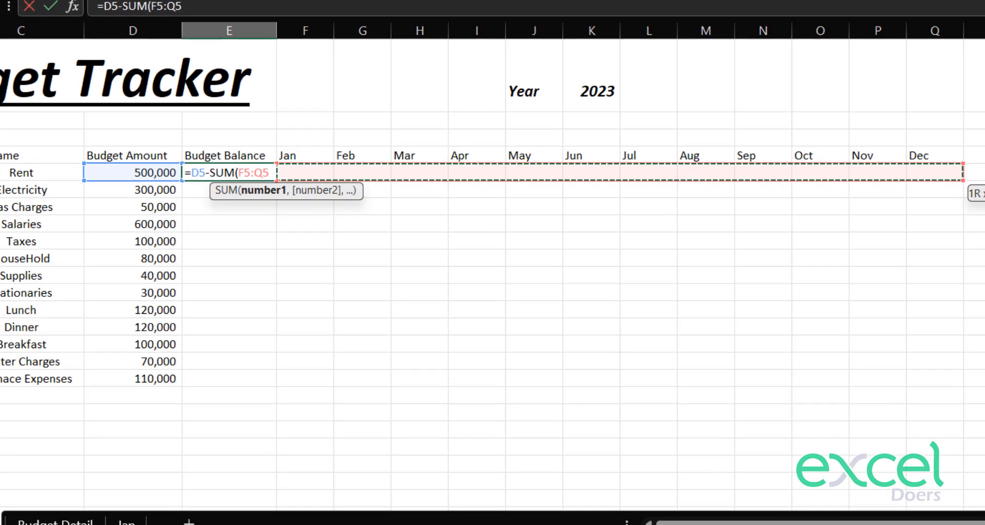
text())
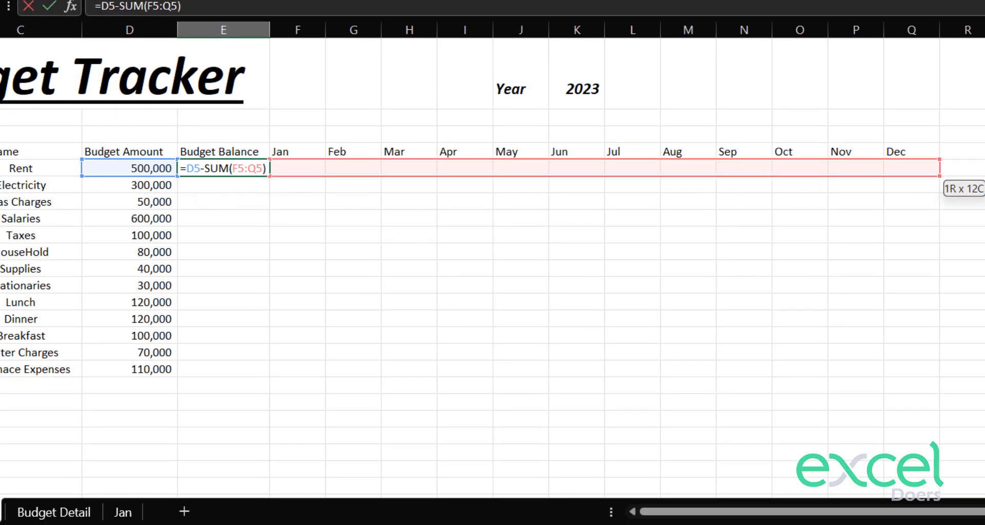
key(Return)
- Copy the Budget Balance formula from E5 down through E17 for all the remaining items
key(Up)
key(ctrl+c)
key(shift+Down)
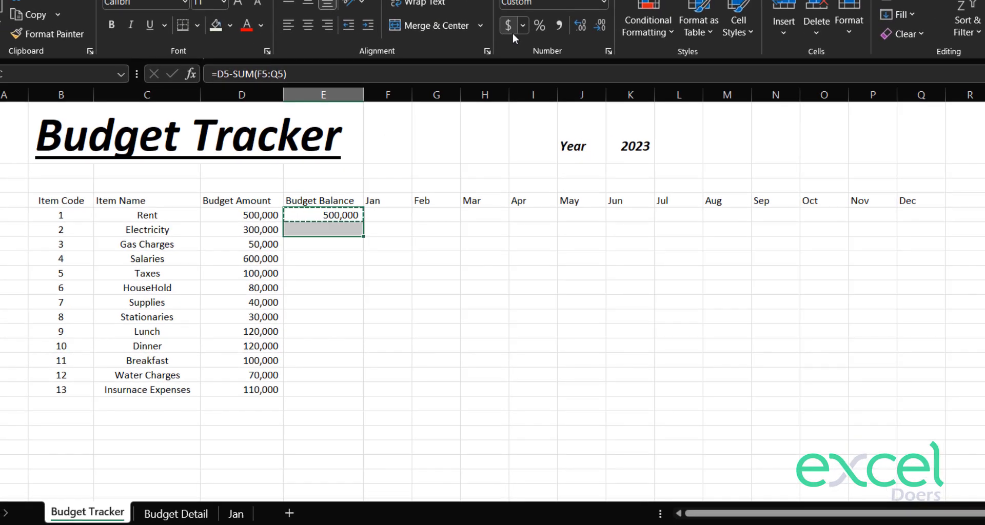
key(shift+Down)
key(shift+Down)
key(shift+Down)
key(shift+Down)
key(shift+Down)
key(shift+Down)
key(shift+Down)
key(shift+Down)
key(shift+Down)
key(shift+Down)
key(shift+Down)
key(ctrl+v)
key(Escape)
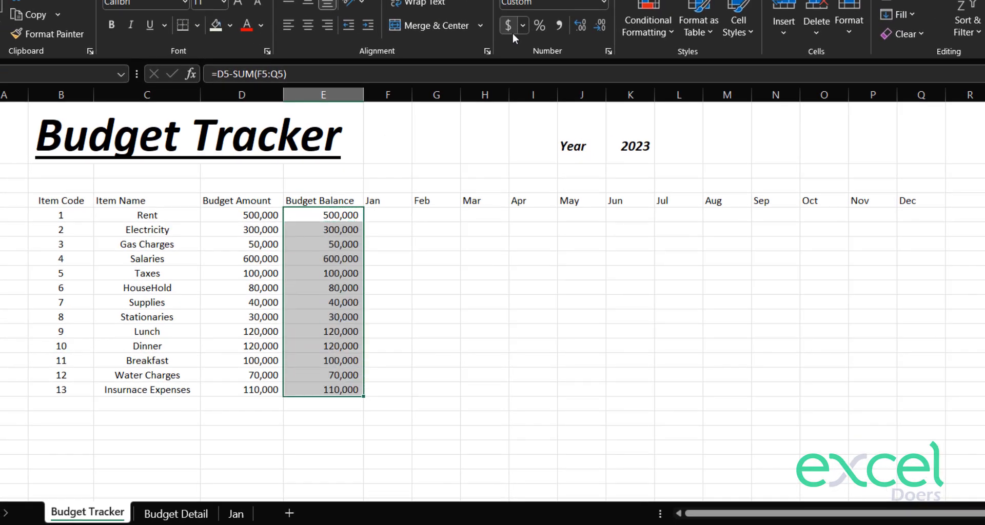
key(Down)
drag(314, 211, 312, 388)
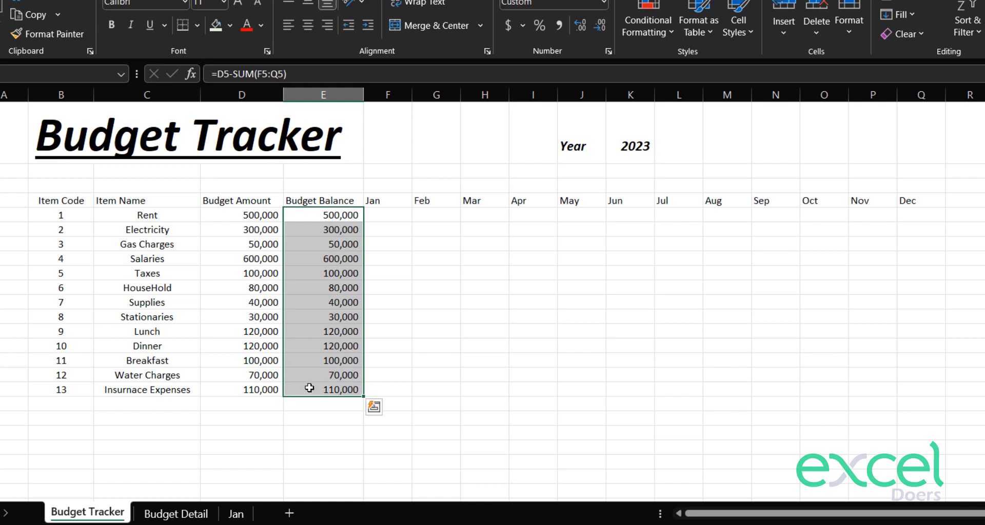
- Enter =VLOOKUP(C4,'Budget Tracker'!$C:$E,3,0) in cell D4 of the Jan sheet to pull in the Taxes budget balance
click(236, 514)
click(292, 241)
click(223, 153)
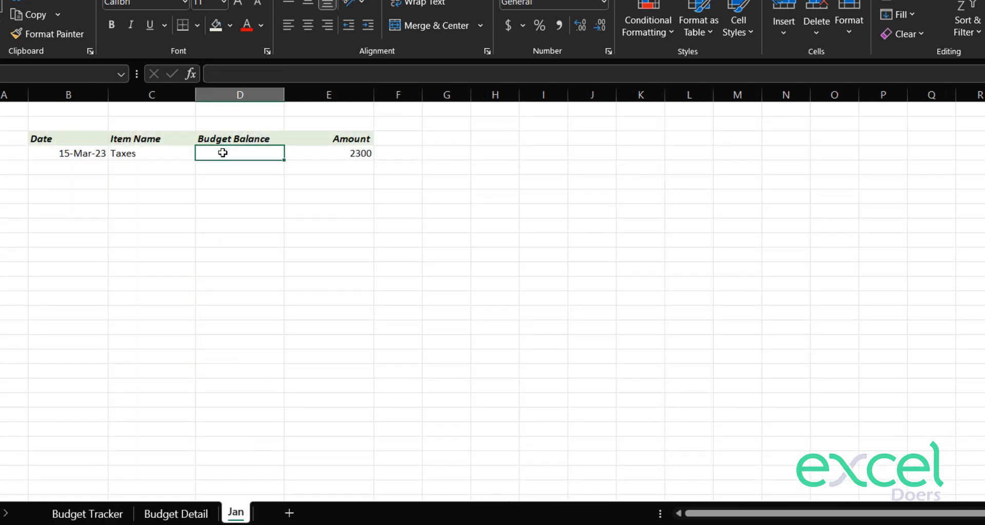
text(=)
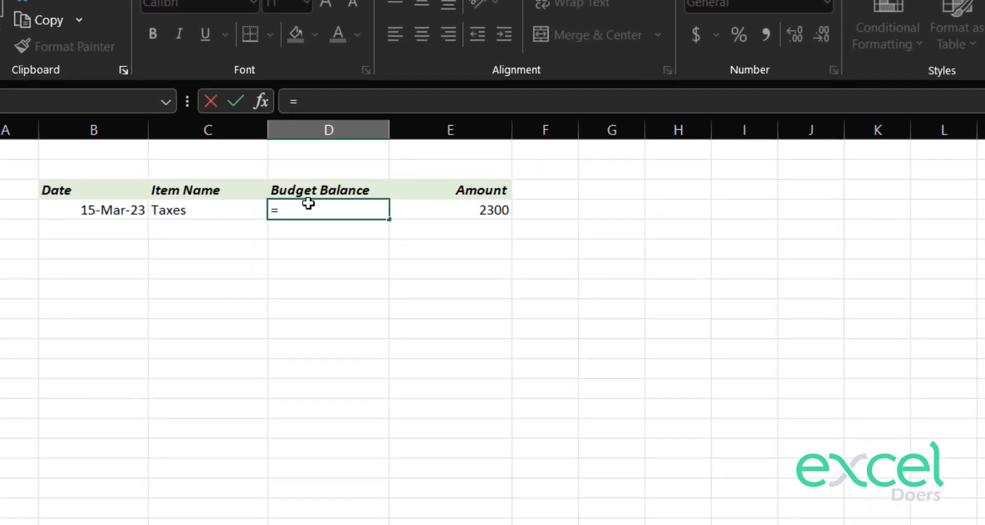
text(vl)
key(Tab)
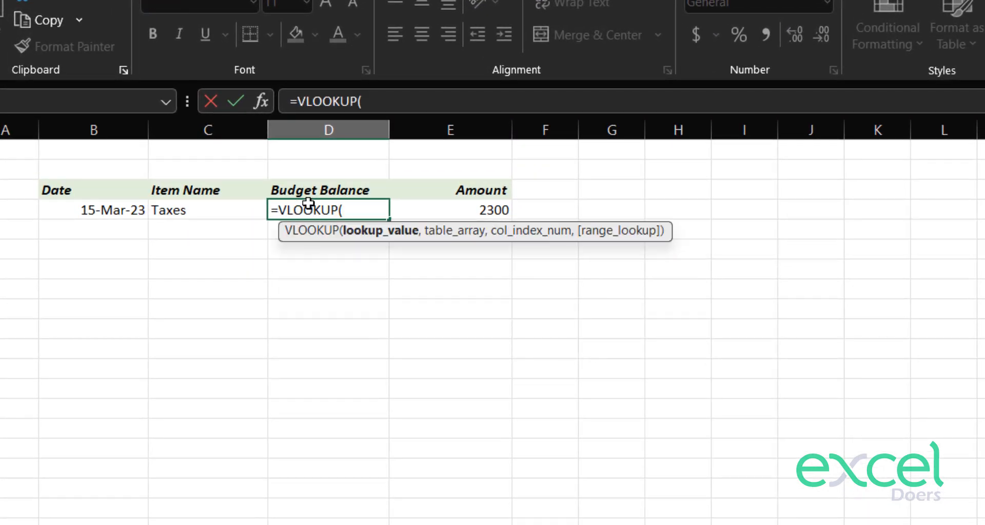
key(Left)
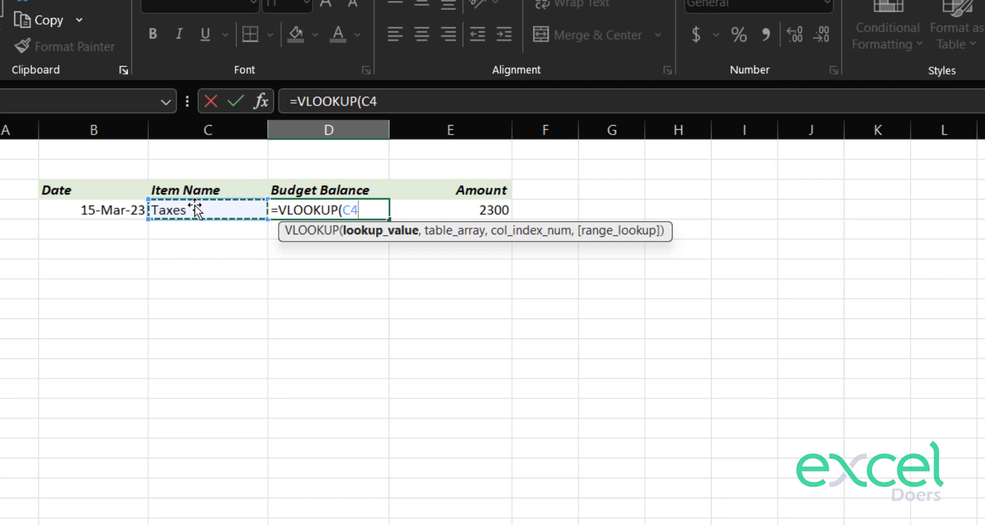
text(,)
key(ctrl+Page_Up)
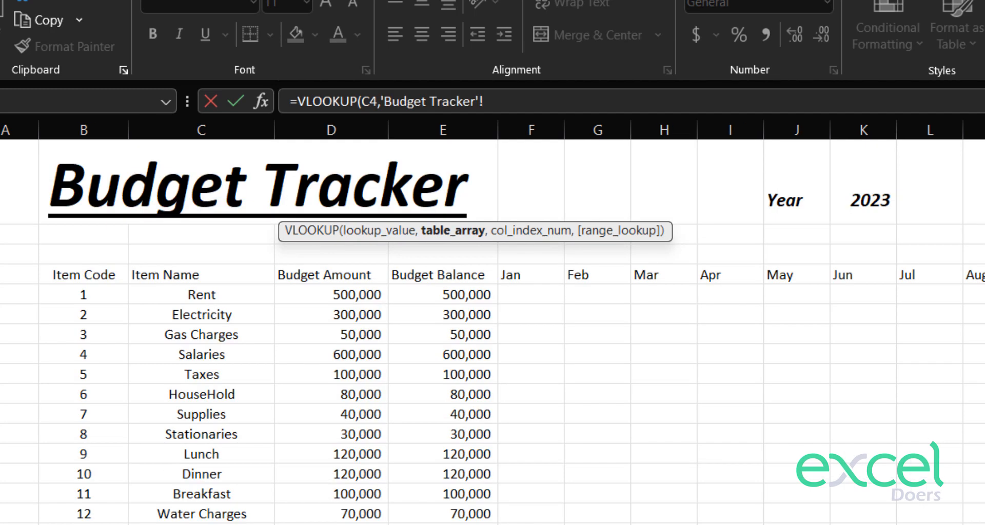
drag(202, 130, 395, 128)
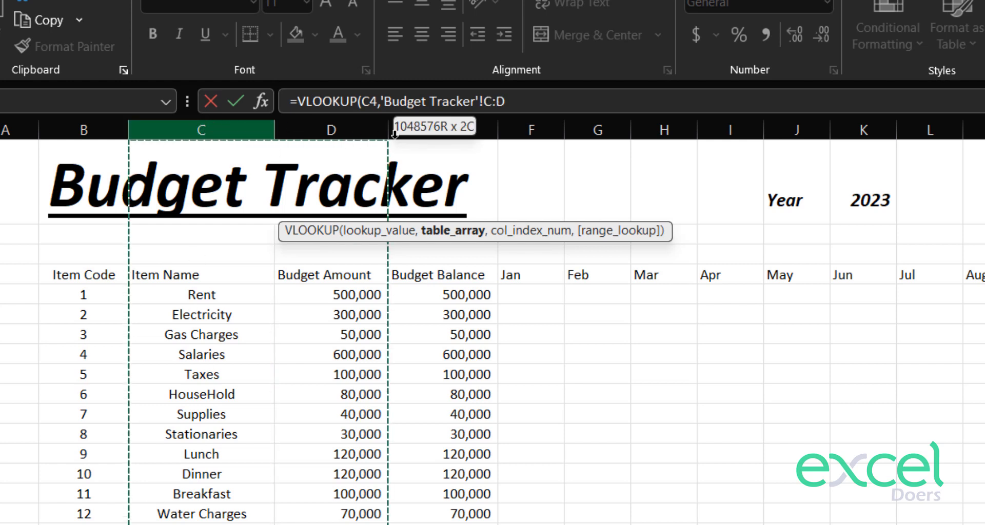
click(433, 134)
drag(260, 129, 445, 128)
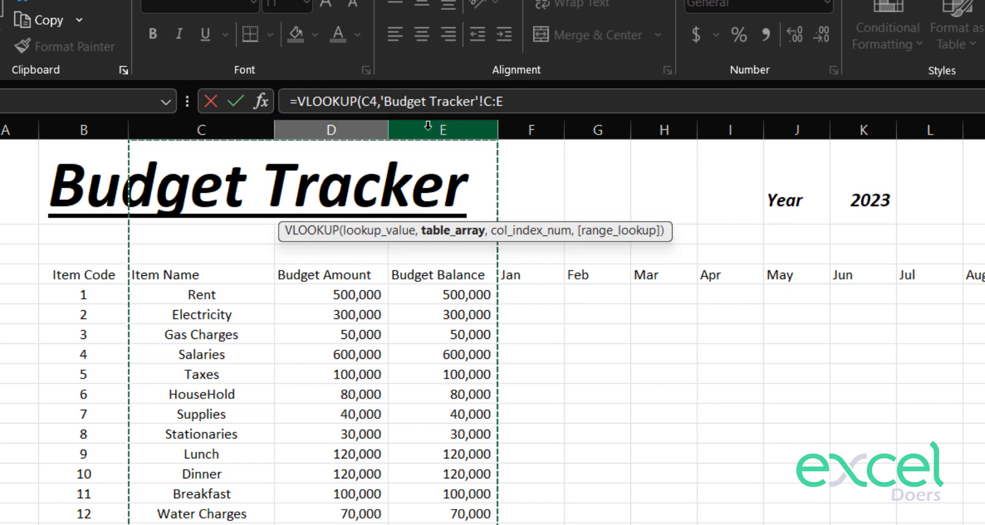
key(F4)
text(,)
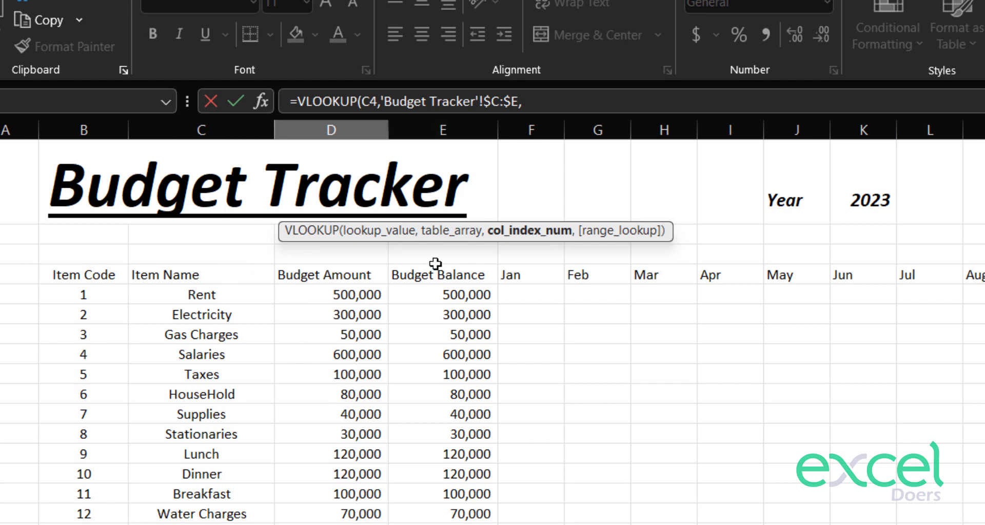
click(547, 101)
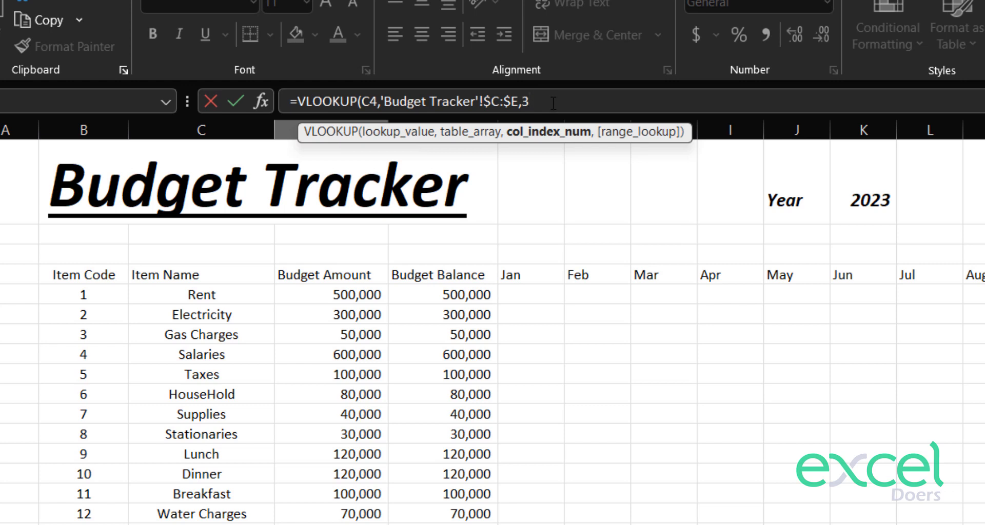
text(,)
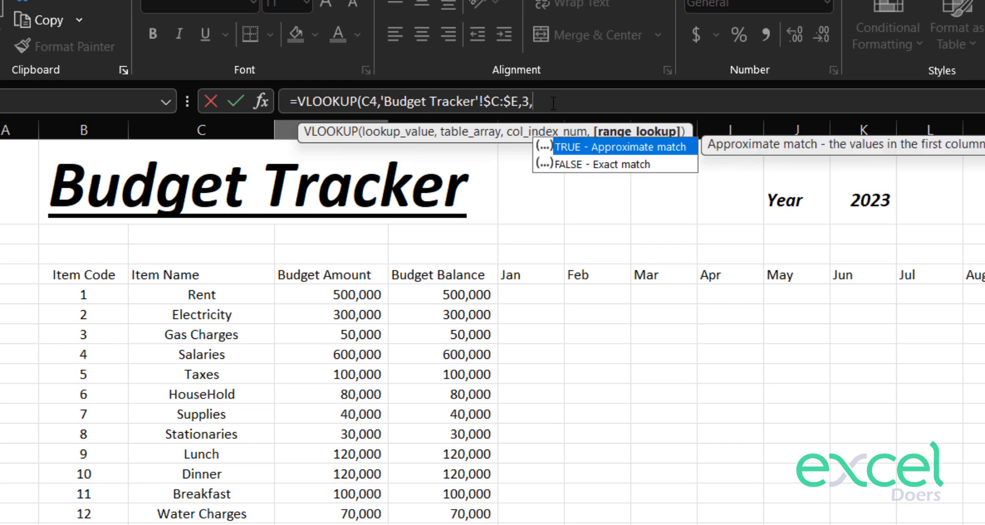
text(0))
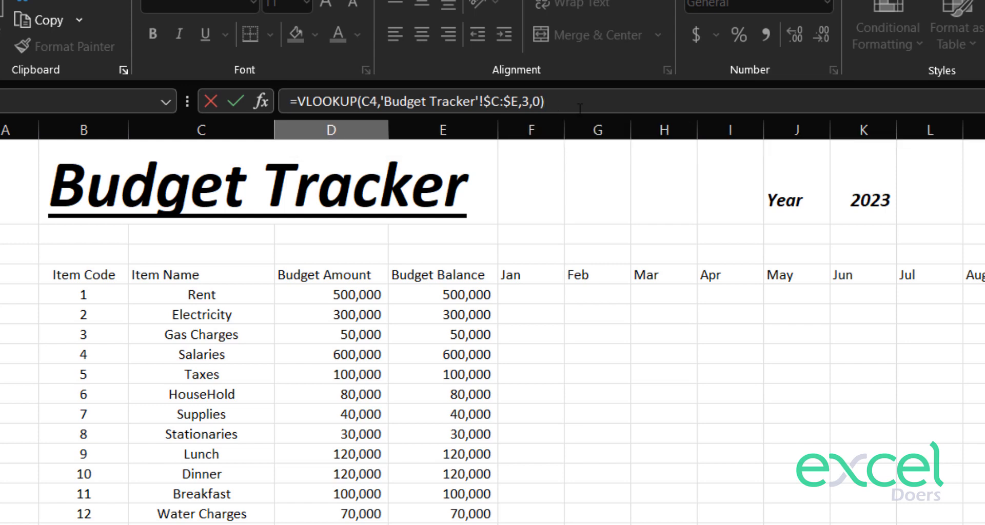
key(Return)
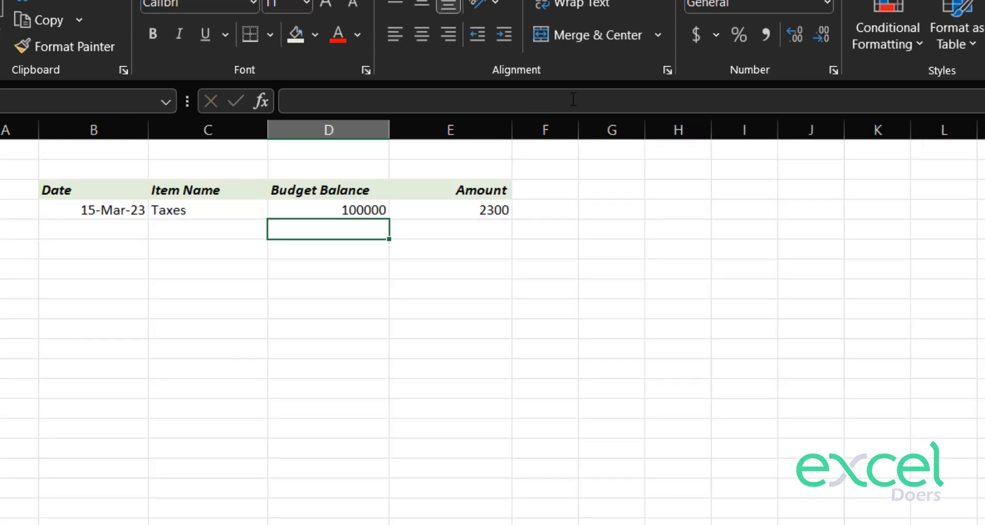
- Format the Budget Balance cell D4 on the Jan sheet with a comma separator and no decimals
key(Up)
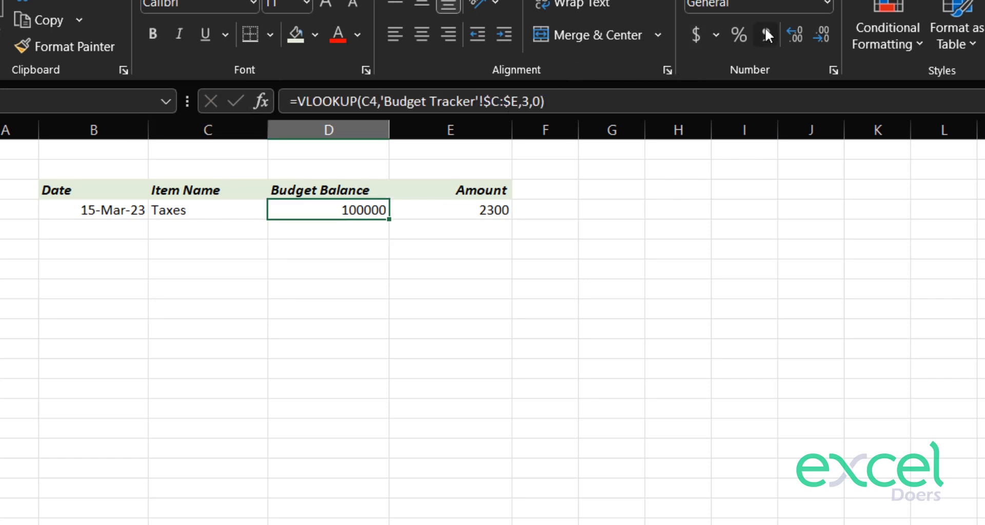
double_click(817, 33)
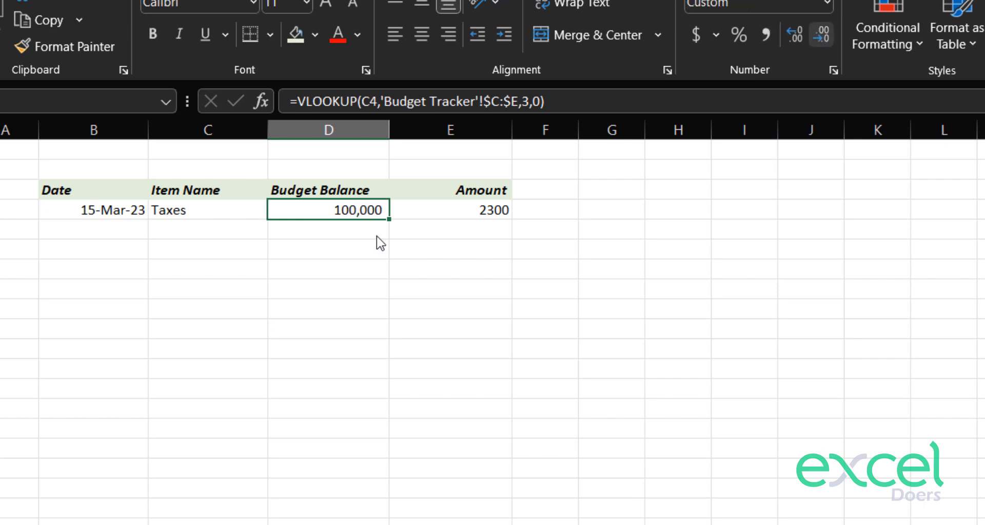
key(Down)
- Set the Taxes amount in cell E4 of the Jan sheet to 23000
click(495, 211)
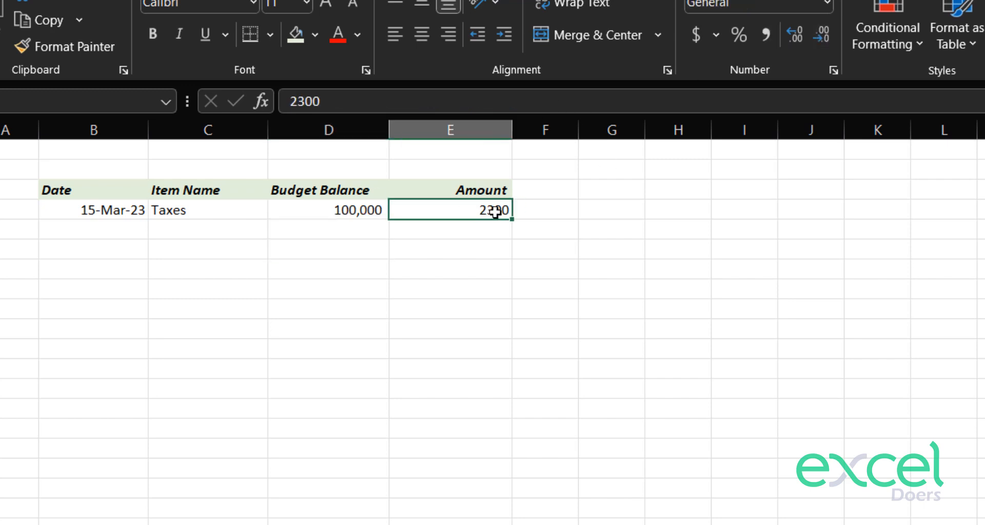
click(559, 109)
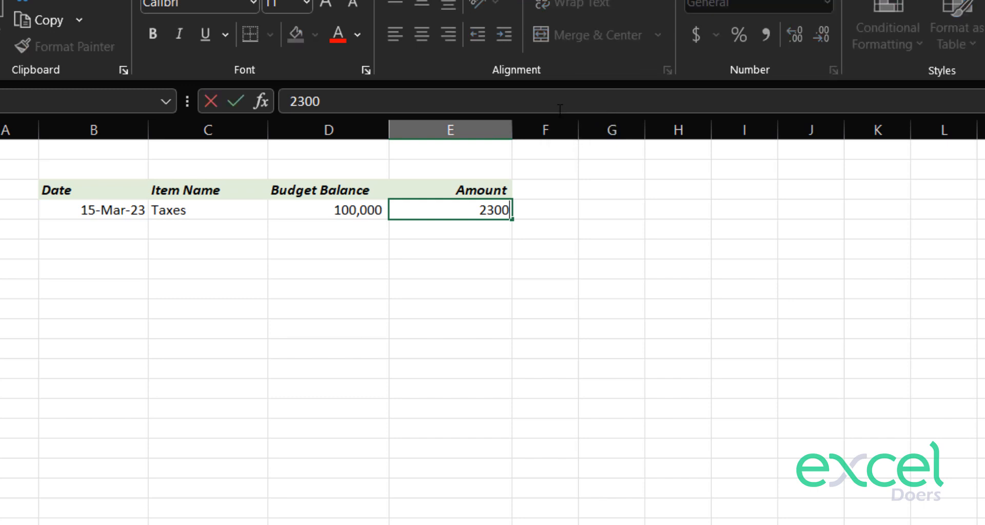
text(0)
key(Return)
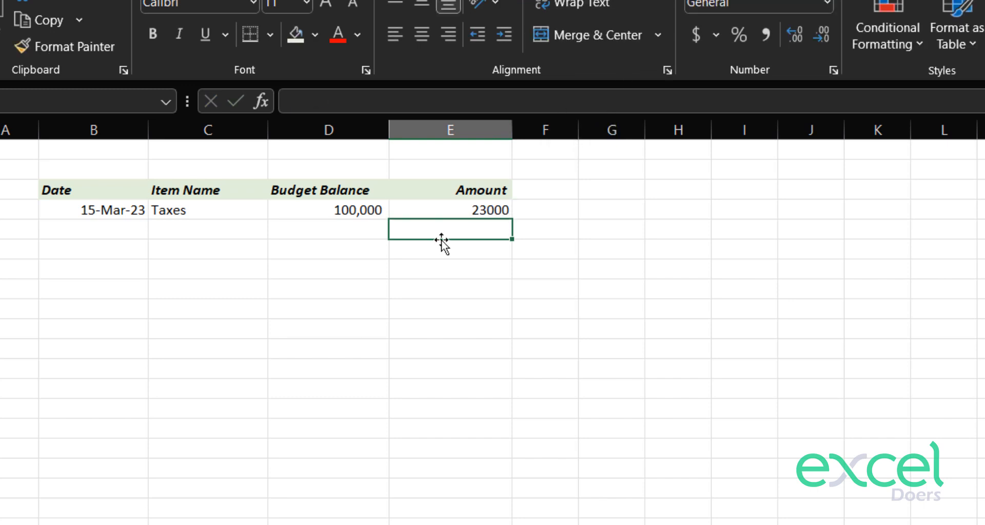
click(473, 205)
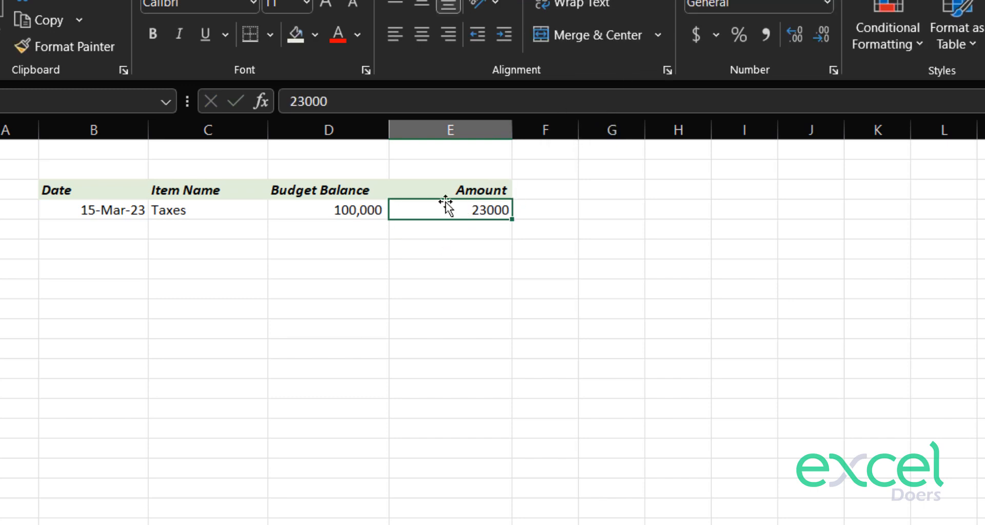
click(312, 208)
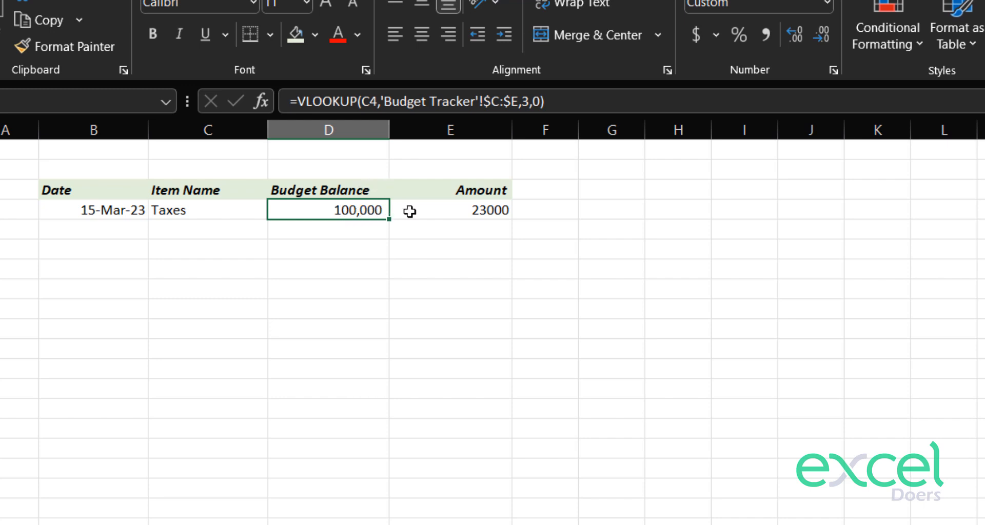
click(470, 206)
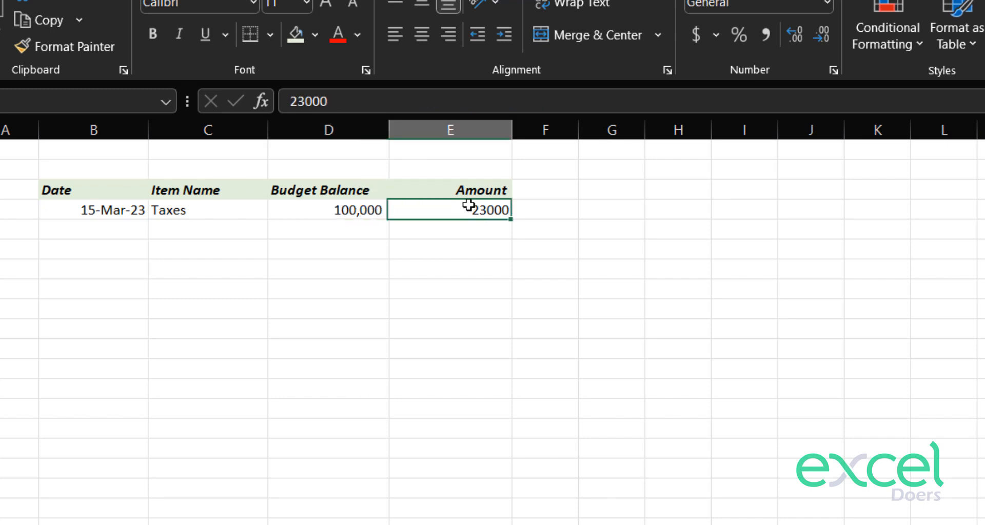
click(342, 206)
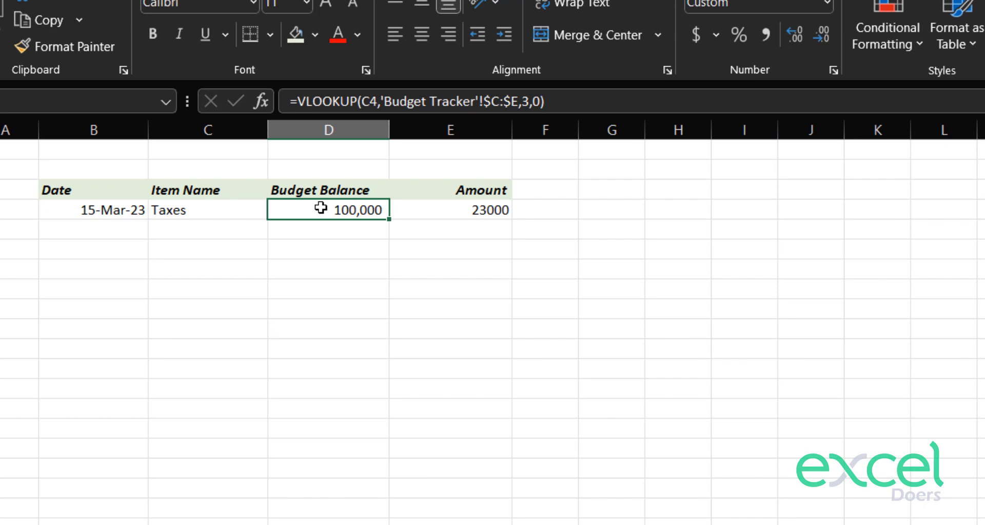
- Copy the Budget Balance lookup formula from D4 to D5 on the Jan sheet
key(ctrl+c)
key(Down)
key(ctrl+v)
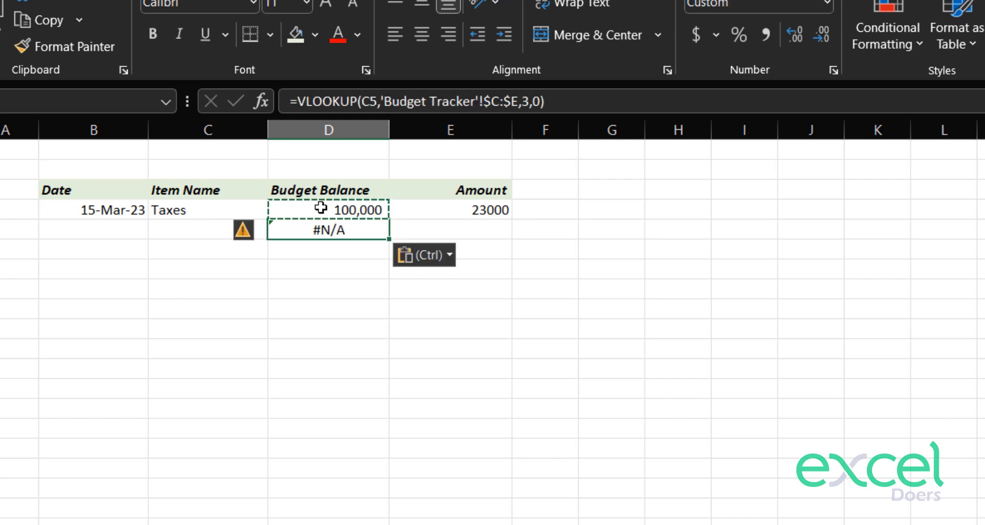
- Test the lookup by picking Taxes, Breakfast and Insurnace Expenses as the item in C5, and clear the cell
key(Left)
key(F2)
key(Escape)
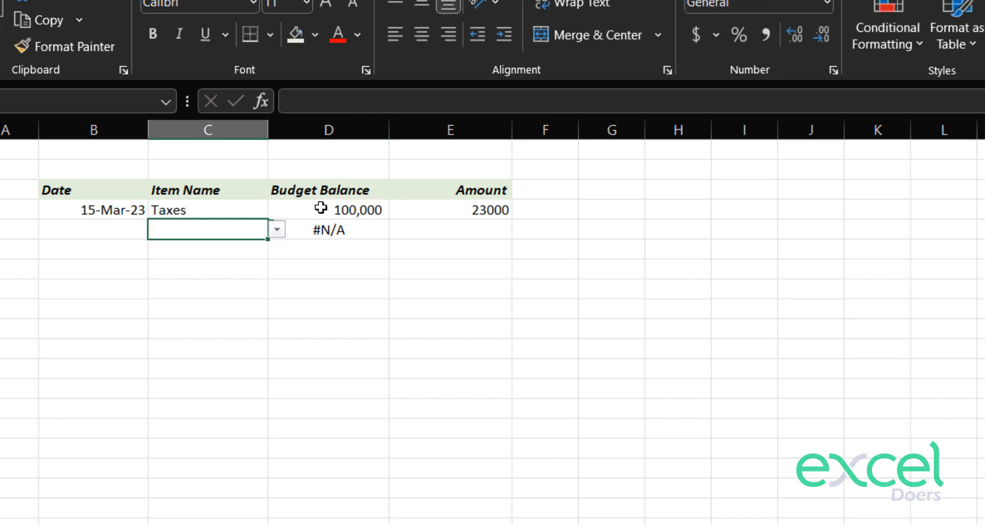
click(277, 229)
click(246, 303)
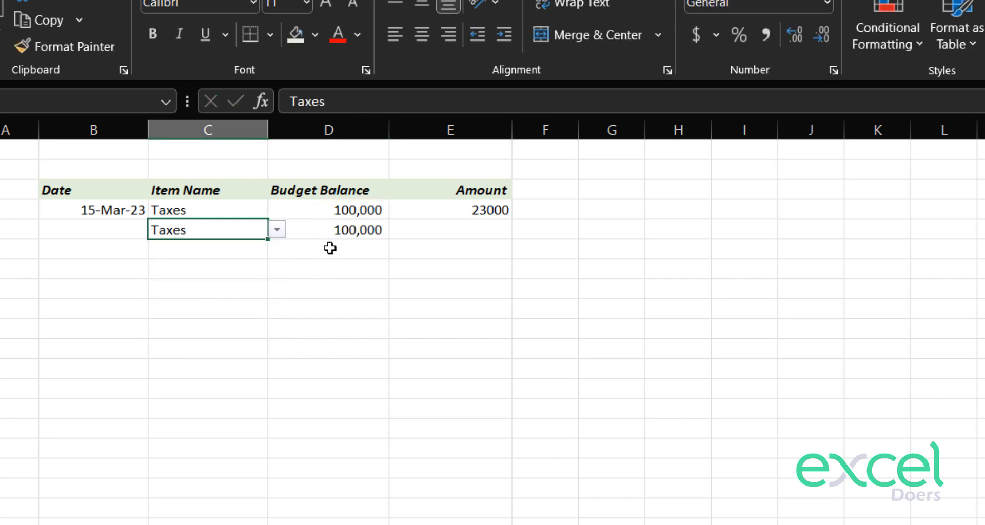
click(277, 231)
click(183, 331)
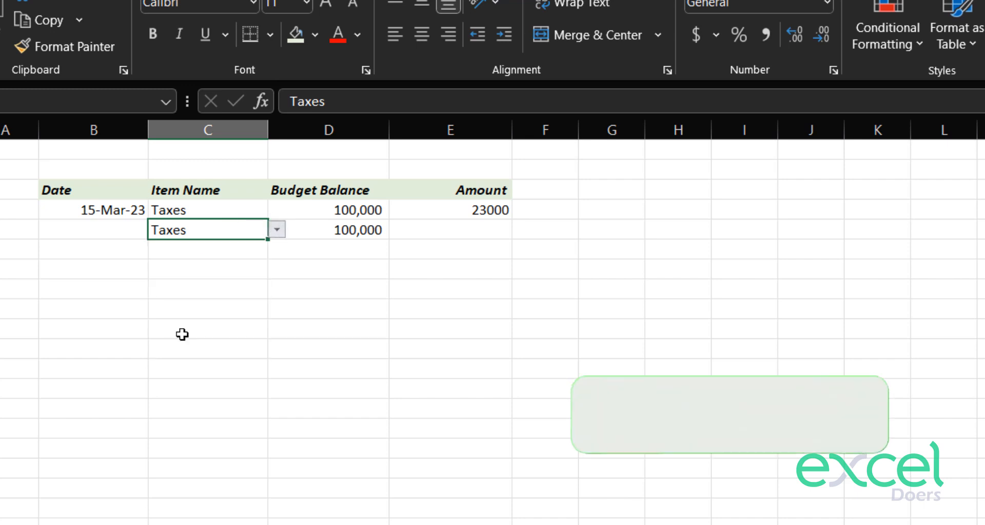
click(285, 231)
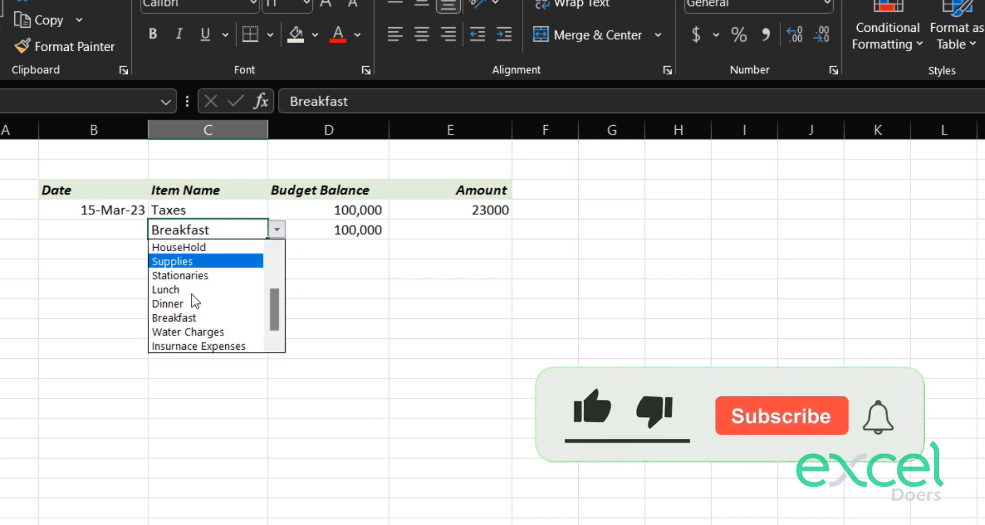
click(184, 345)
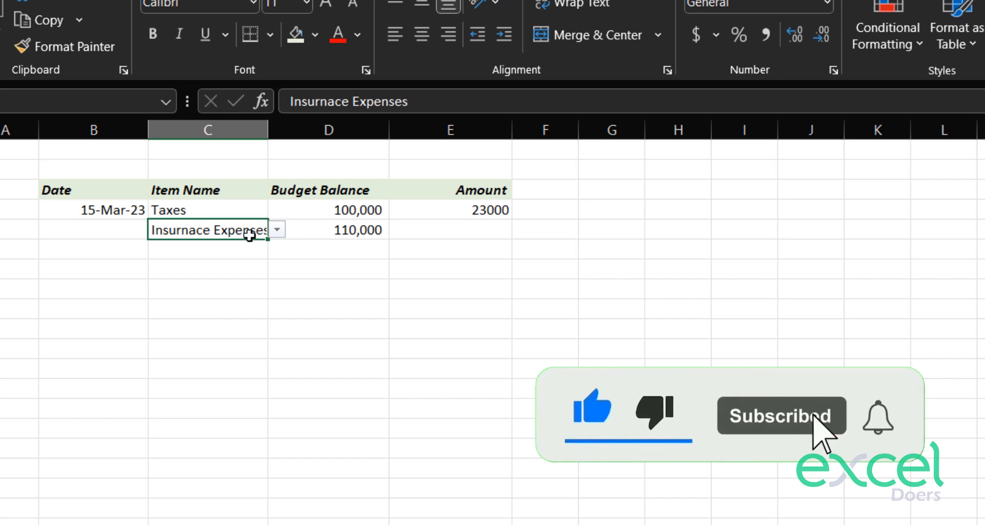
key(Delete)
click(311, 232)
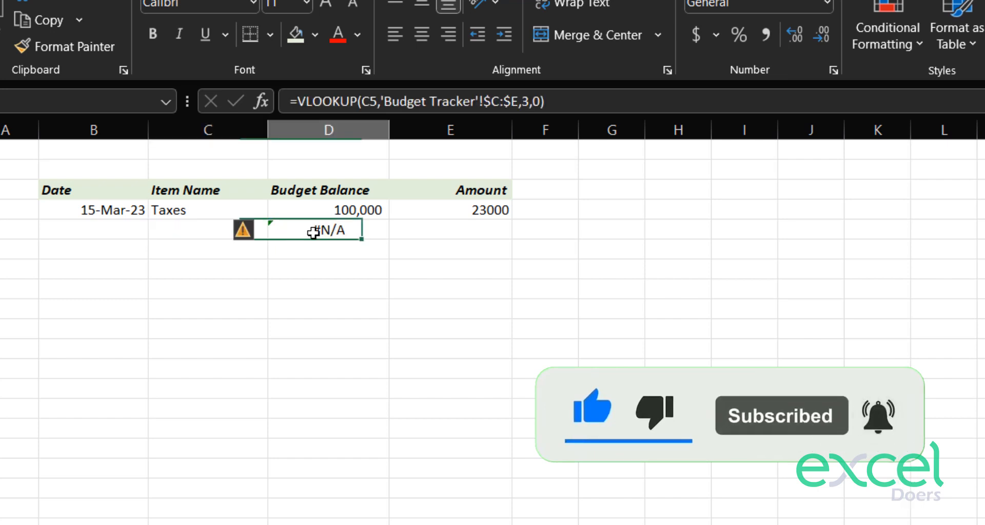
double_click(296, 229)
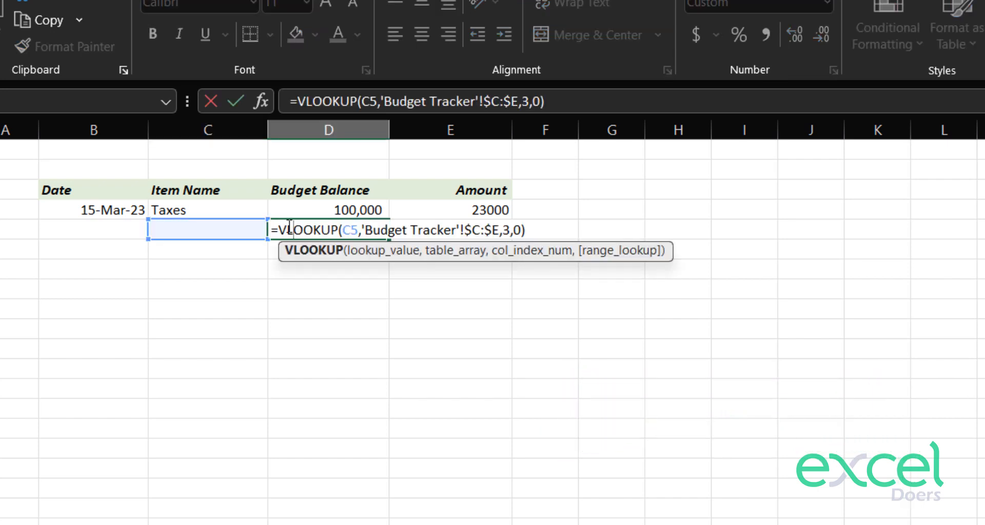
key(Return)
- Wrap the D4 lookup in IFERROR so it reads =IFERROR(VLOOKUP(C4,'Budget Tracker'!$C:$E,3,0),"")
double_click(313, 206)
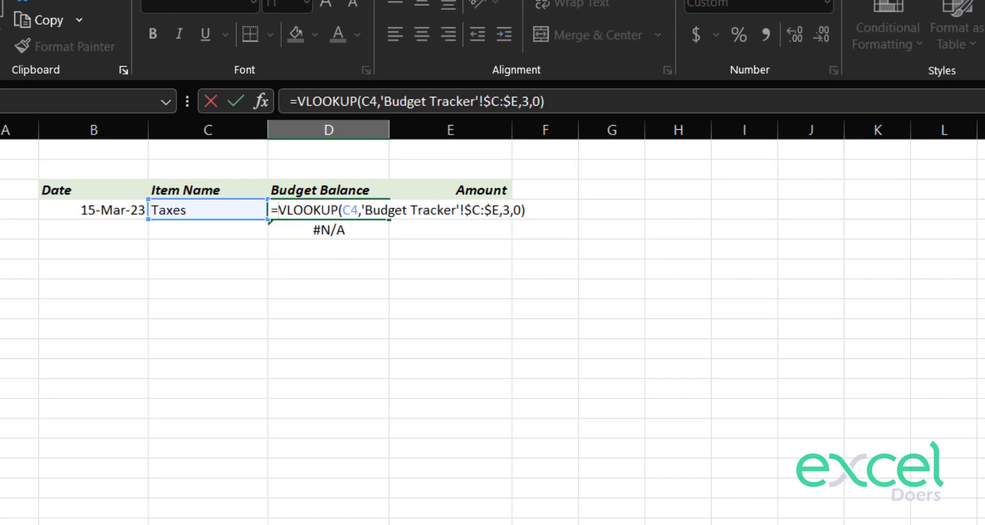
text(iferr)
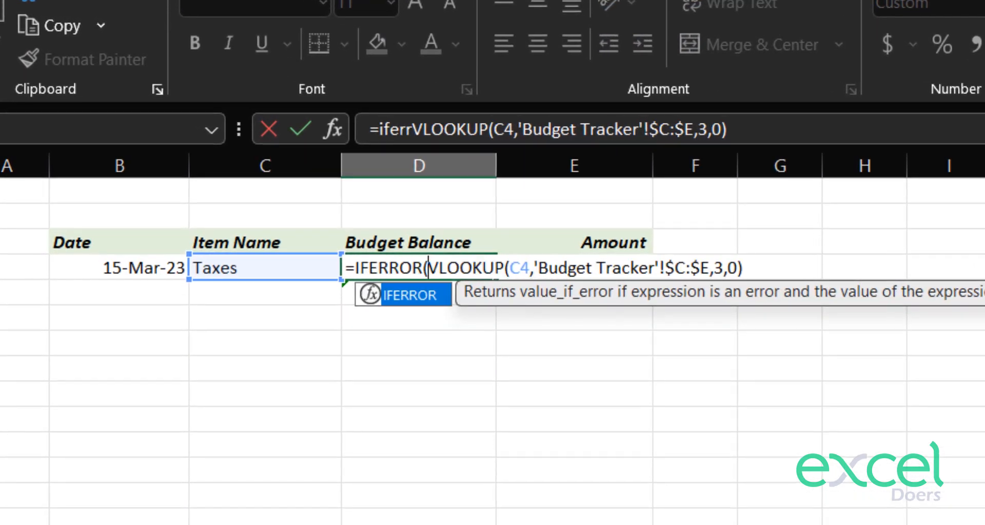
key(Tab)
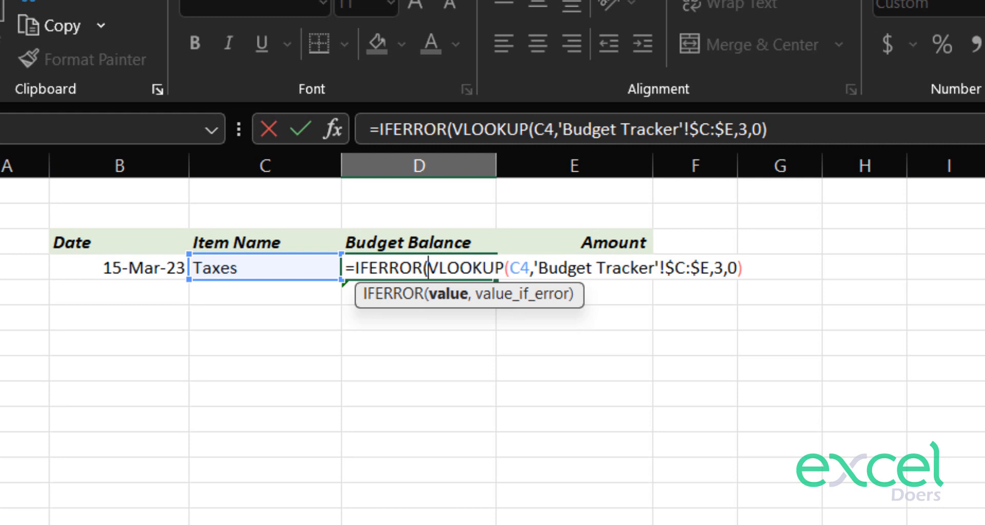
click(764, 269)
text(,"")
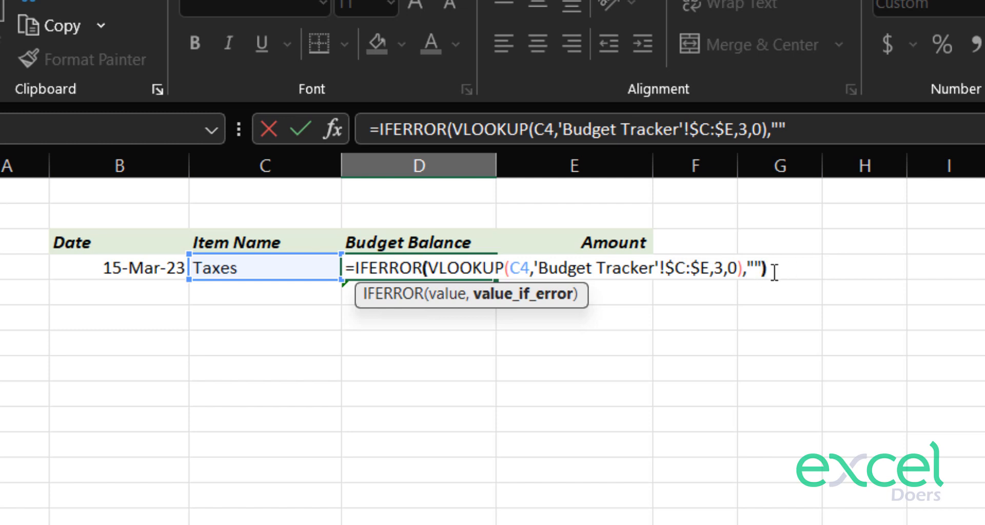
key(Return)
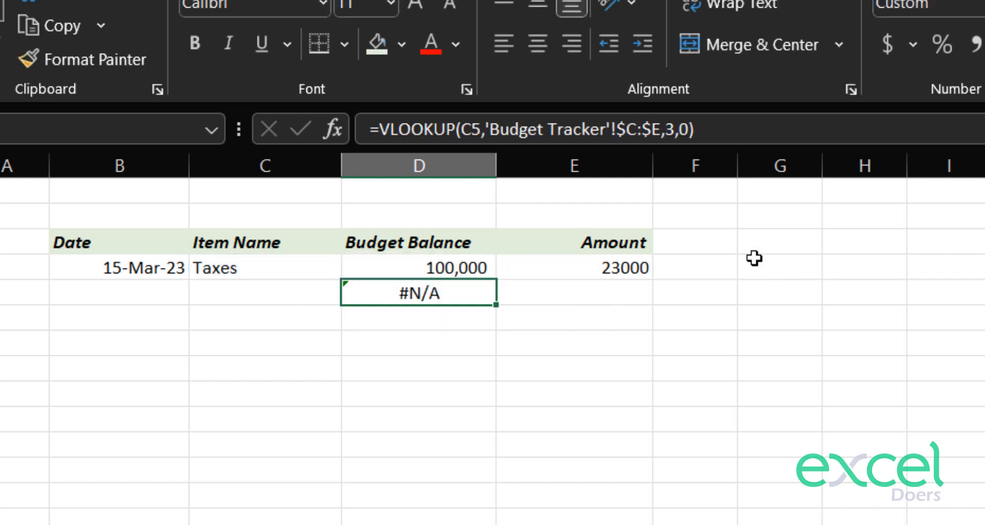
- Copy the IFERROR lookup formula from D4 down through the rows below in the Budget Balance column
key(Up)
key(ctrl+c)
key(shift+Down)
key(shift+Down)
key(shift+Down)
key(shift+Down)
key(shift+Down)
key(shift+Down)
key(shift+Down)
key(shift+Down)
key(shift+Down)
key(shift+Down)
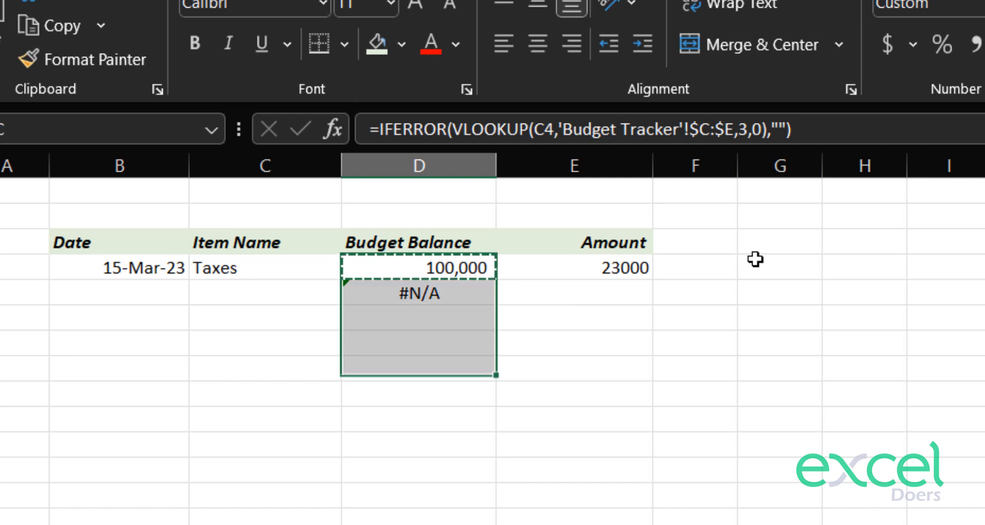
key(ctrl+shift+Down)
key(ctrl+v)
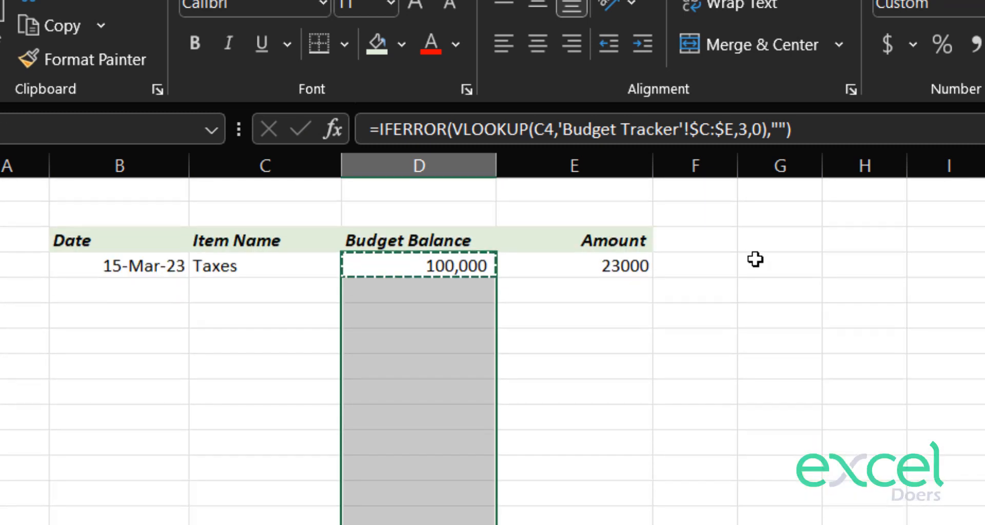
key(Escape)
- Choose HouseHold as the item name in cell C5
key(Down)
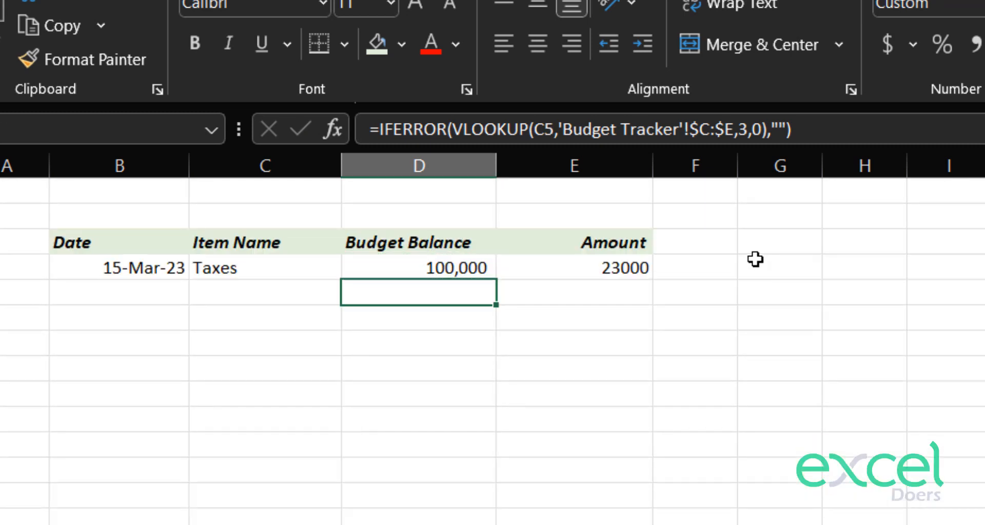
key(Left)
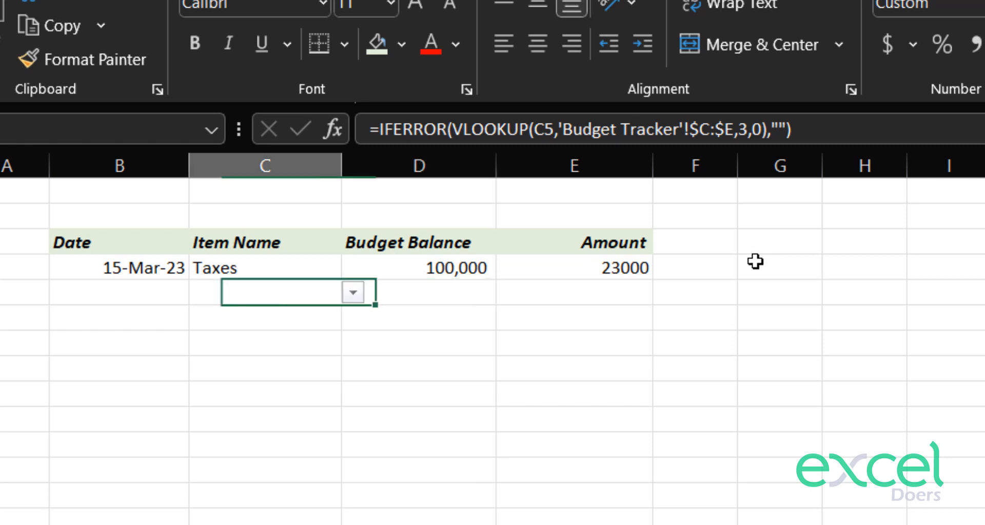
key(Up)
key(Down)
click(353, 292)
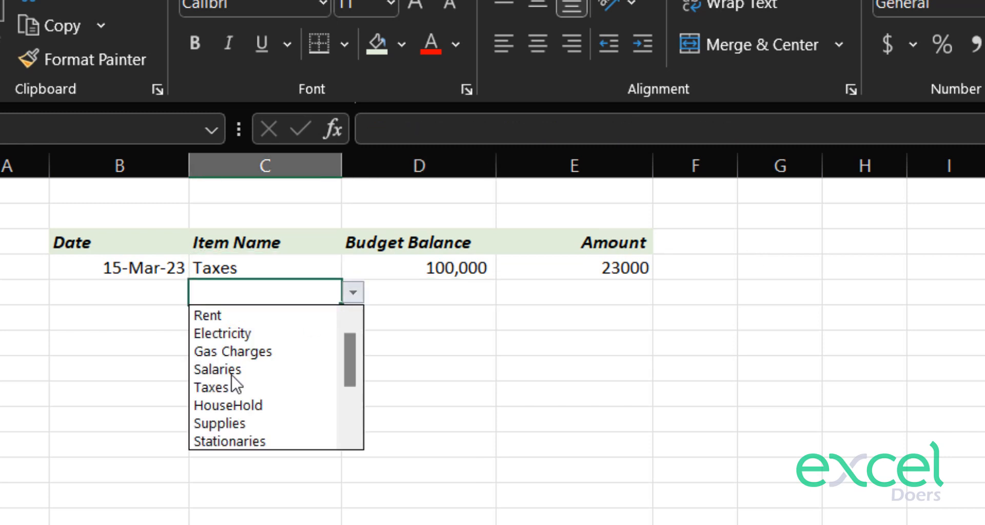
click(226, 403)
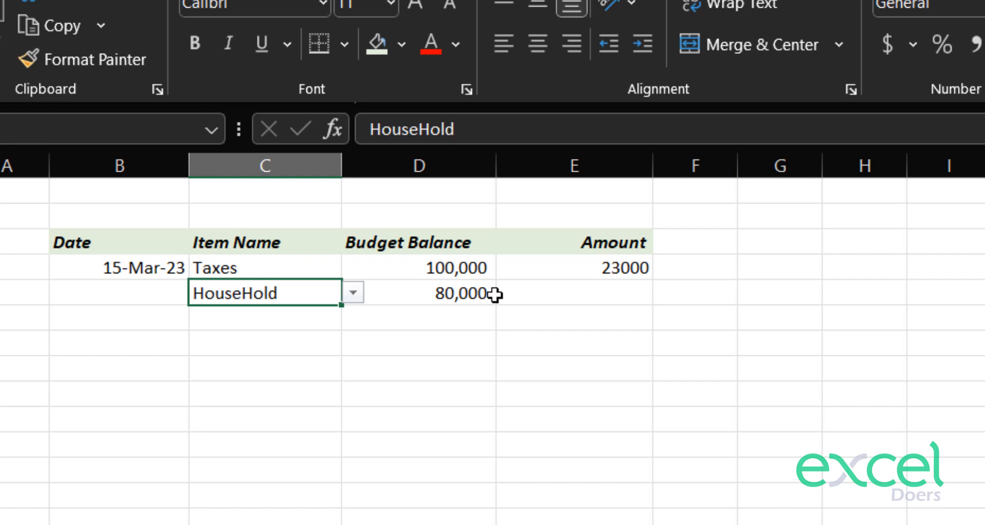
- Move the Amount column in front of the Budget Balance column, so Amount sits in D and Budget Balance in E
click(568, 170)
key(ctrl+x)
key(Left)
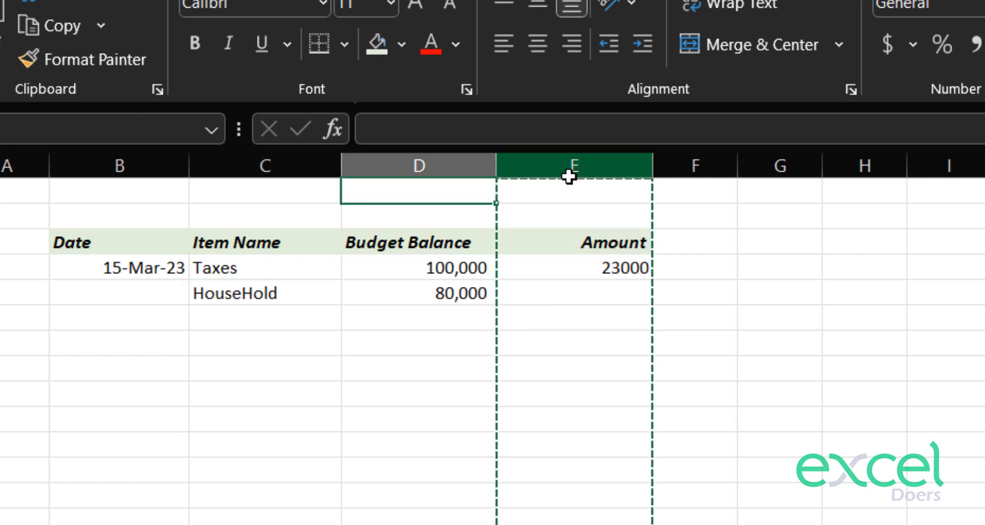
key(ctrl+space)
key(ctrl+shift+equal)
key(Down)
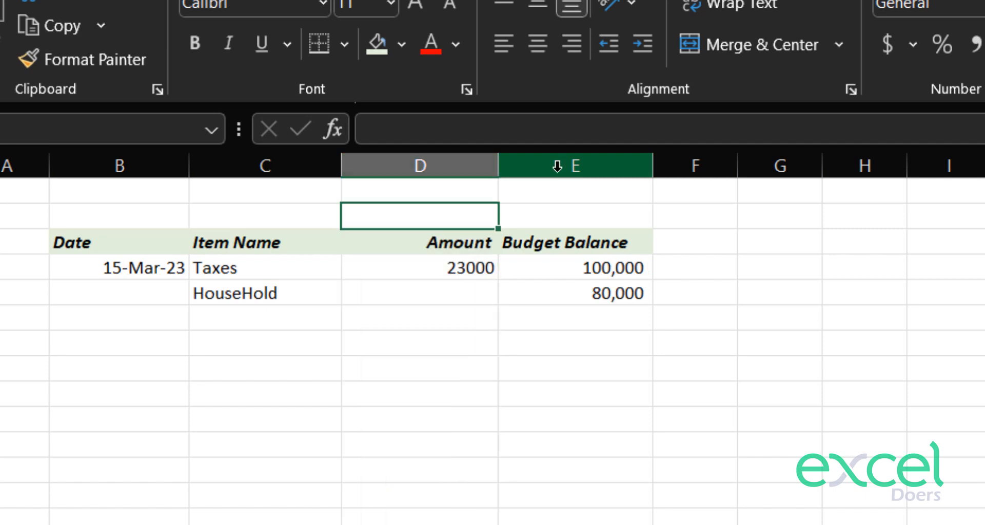
- Fill the Budget Balance header cell E3 with a light gold colour
drag(400, 272, 391, 493)
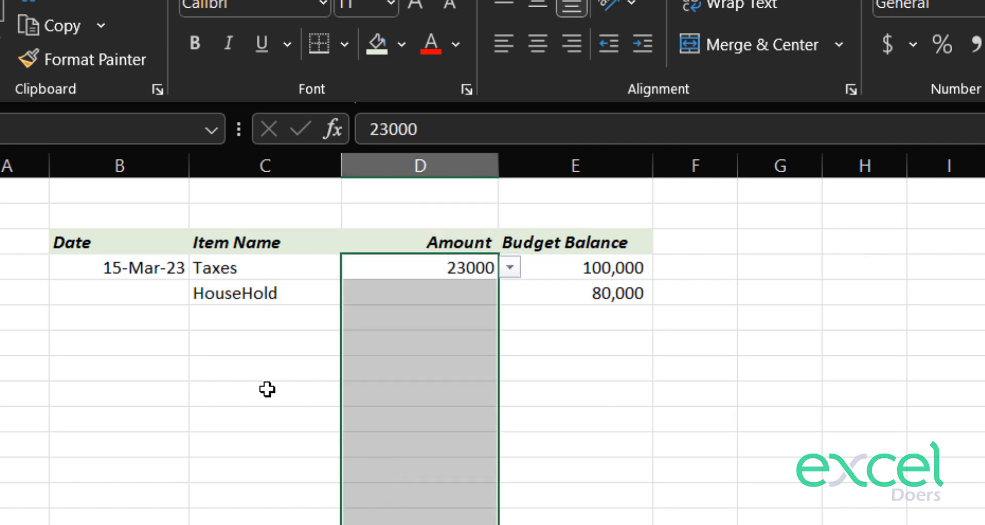
drag(598, 276, 550, 433)
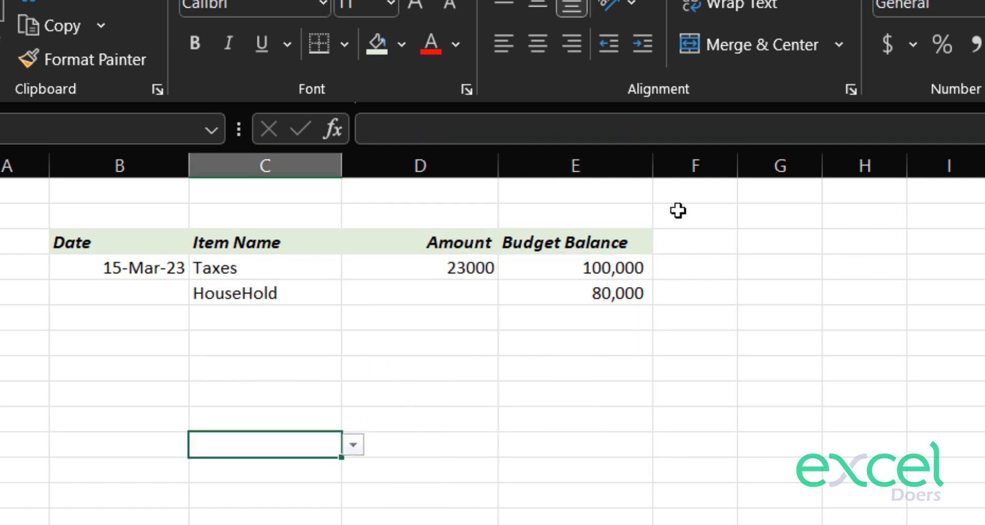
click(604, 233)
click(402, 47)
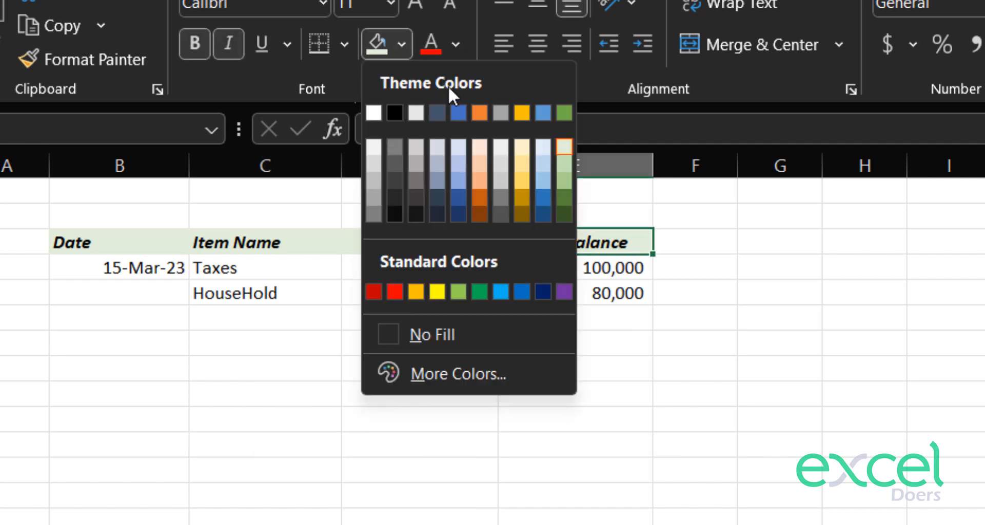
click(517, 153)
click(561, 495)
drag(567, 270, 558, 370)
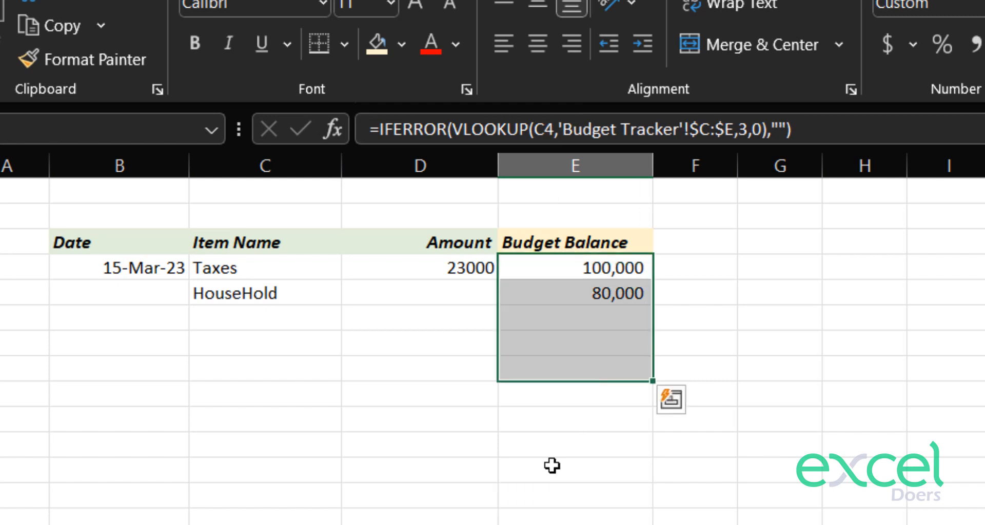
click(554, 492)
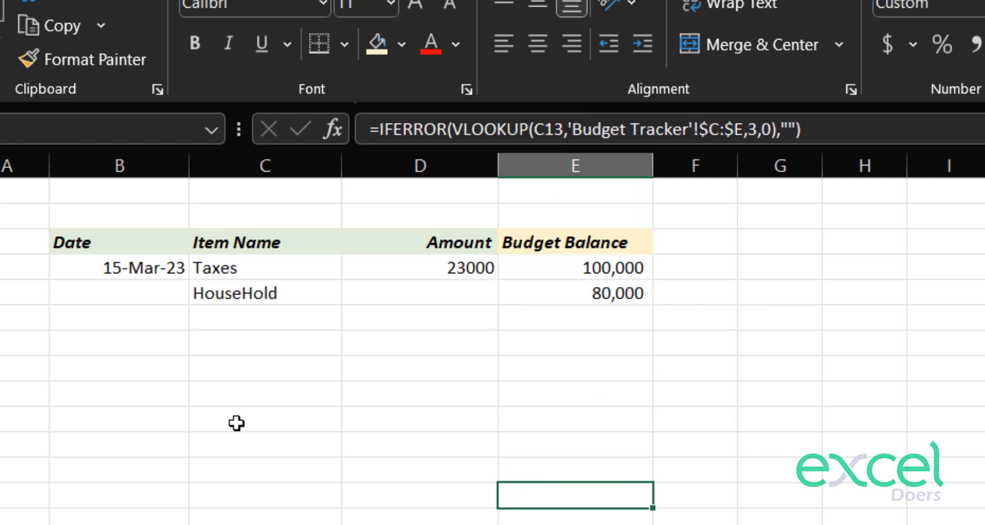
- Apply All Borders to columns B through E of the expense table, from the header row down through the blank rows
click(121, 196)
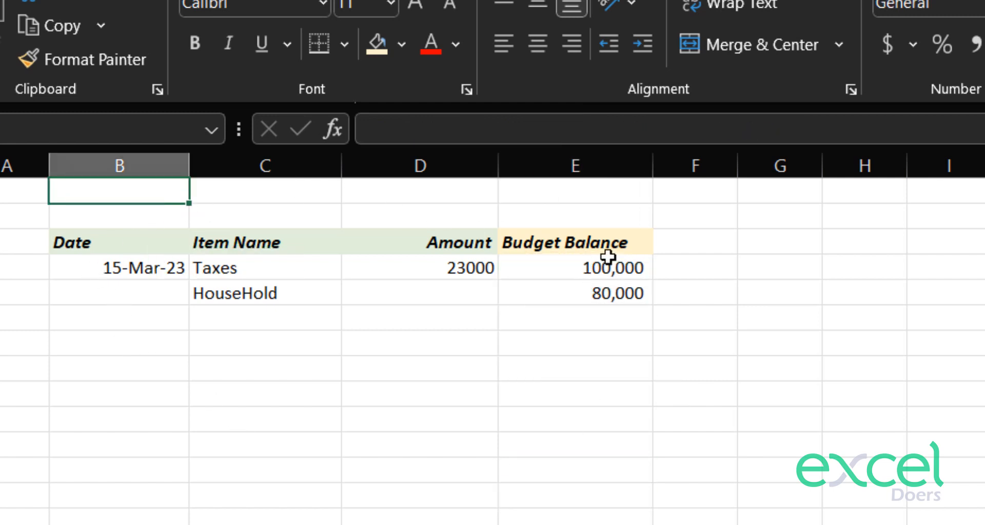
drag(608, 249, 57, 474)
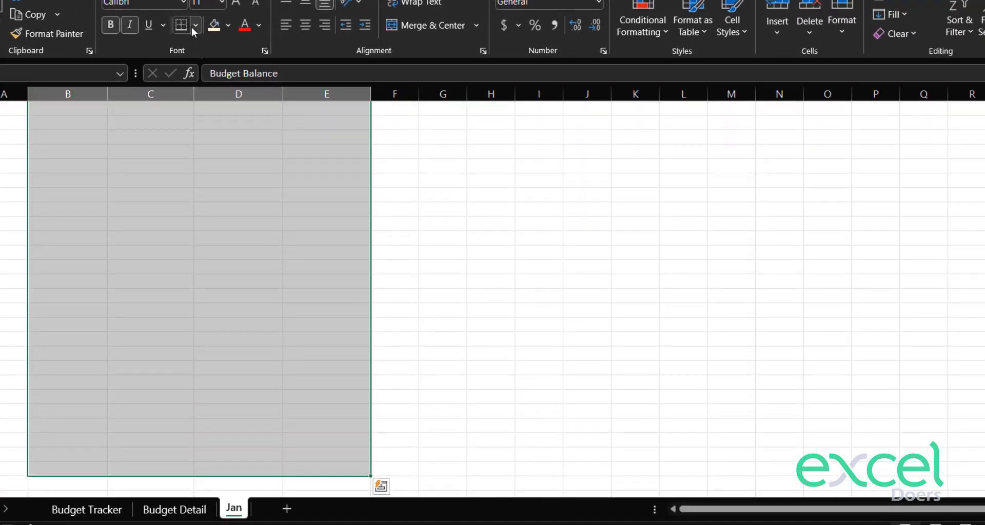
click(195, 25)
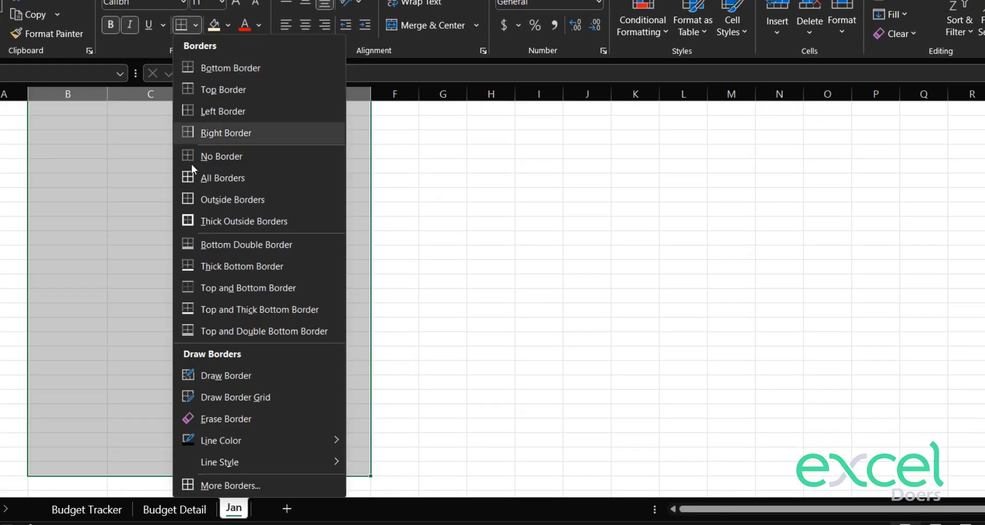
click(195, 178)
click(159, 249)
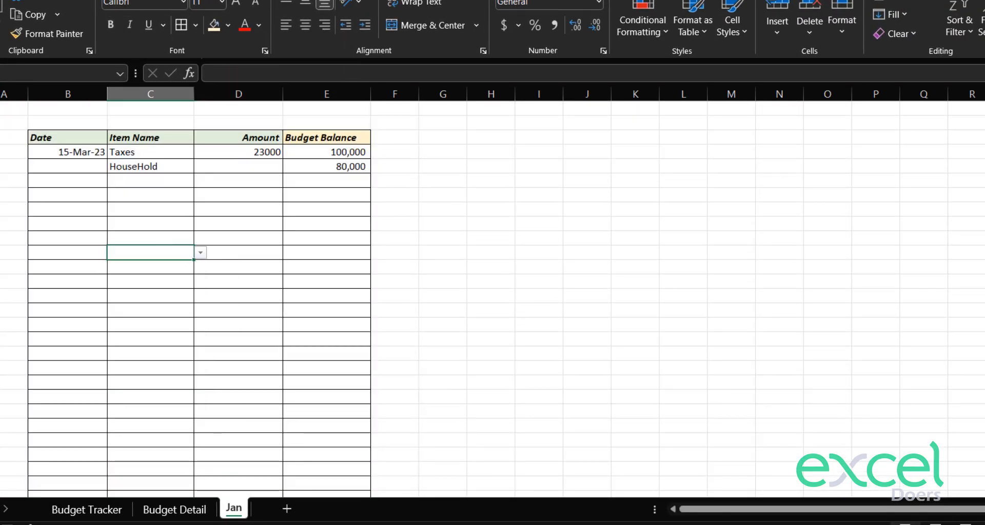
- Hide the gridlines on the Jan sheet
click(286, 20)
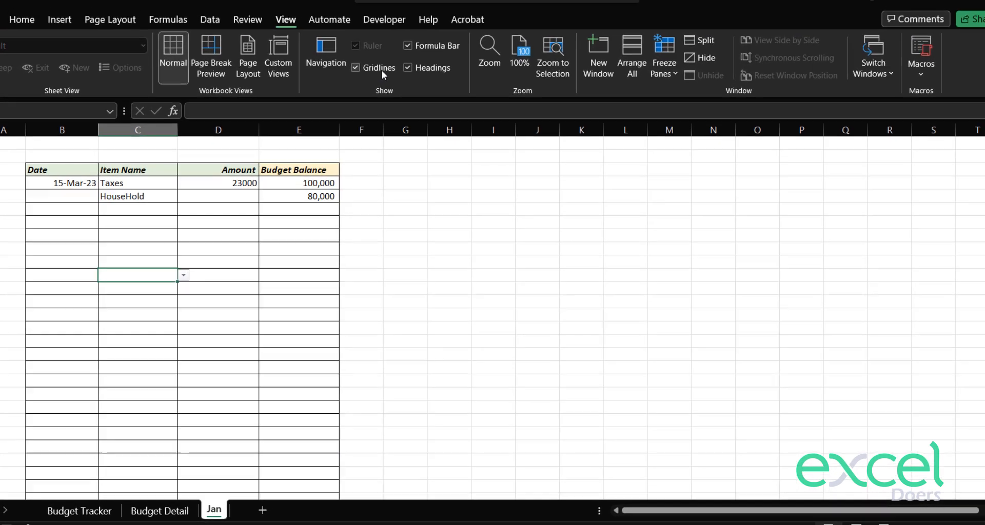
click(412, 26)
click(210, 168)
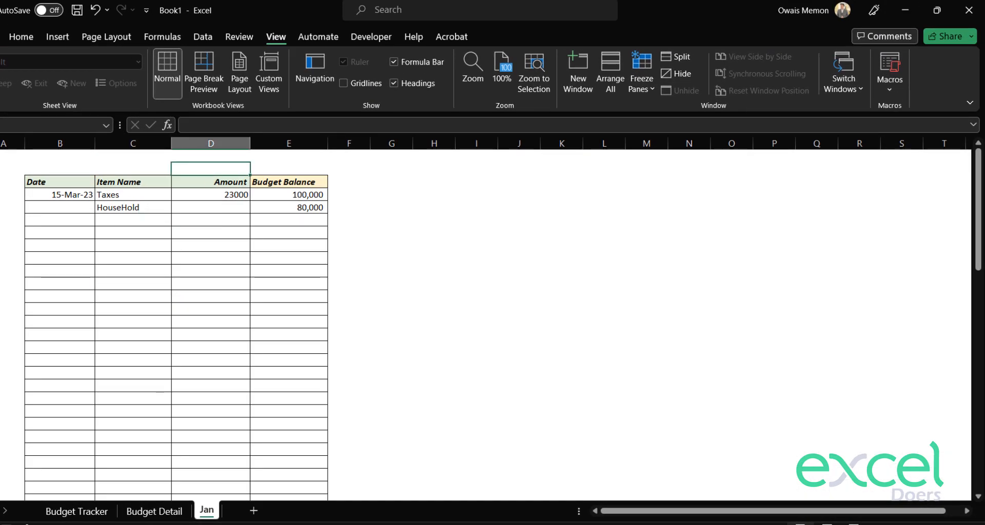
- Make row 2 taller and enter JAN in cell B2 above the Date header
drag(1, 175, 1, 192)
click(51, 176)
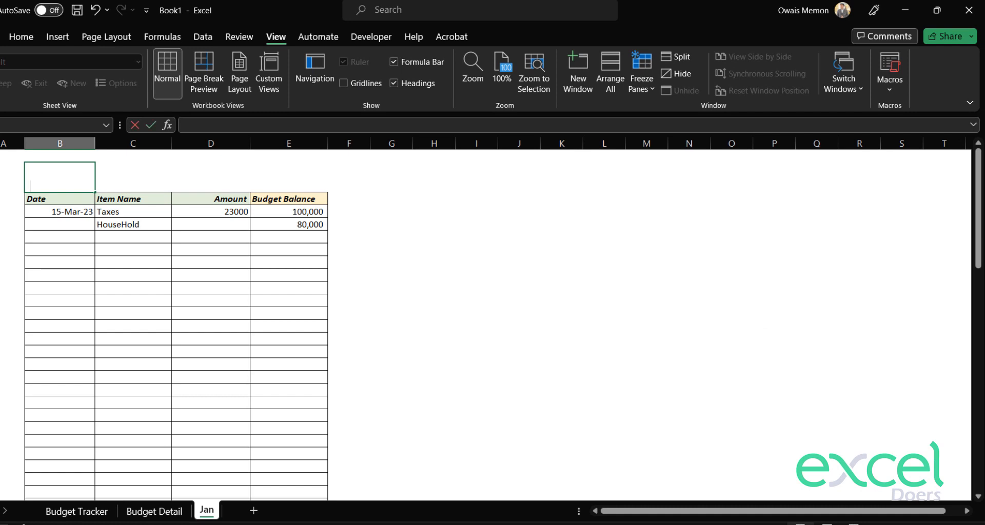
text(JAN)
key(Return)
- Make the JAN title in B2 bold and enlarge its font size to 20
key(Up)
click(18, 37)
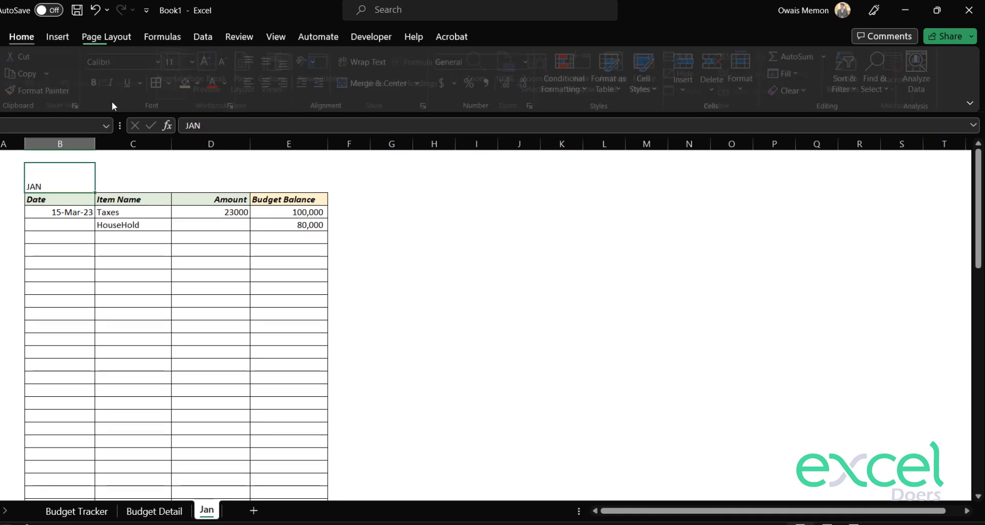
click(214, 65)
click(215, 64)
click(215, 63)
click(214, 64)
click(214, 64)
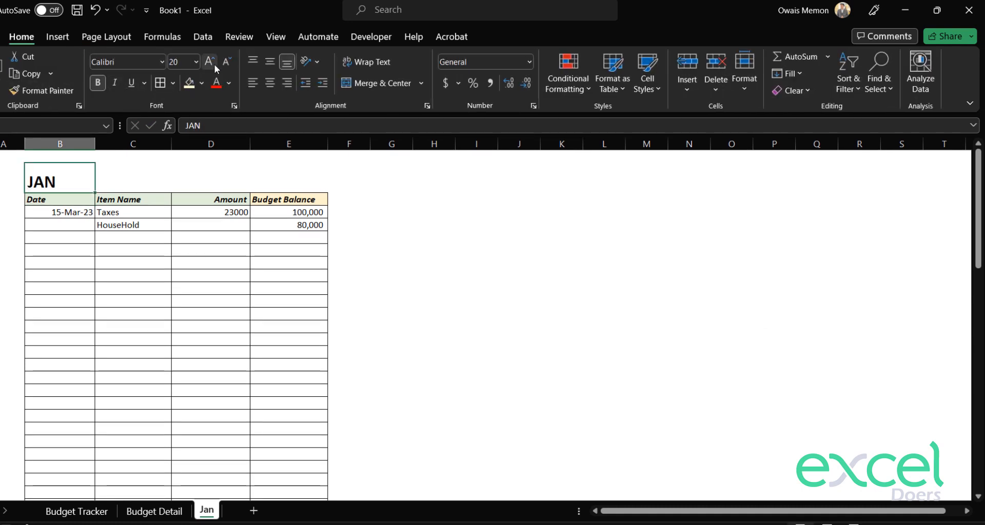
- Italicize the JAN title in cell B2
click(114, 83)
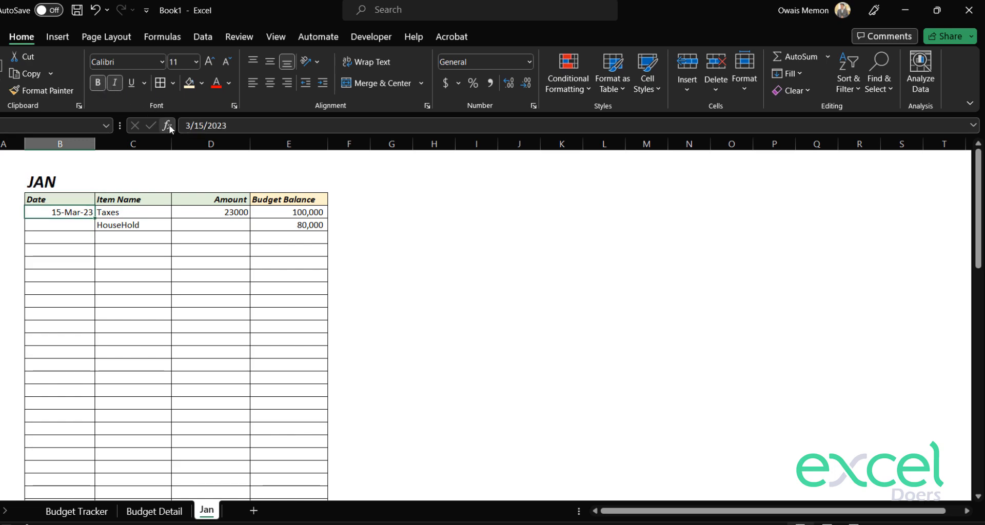
- Fill the third expense row on the Jan sheet with the date 30 Jan, the item Rent and the amount 12000
text(30)
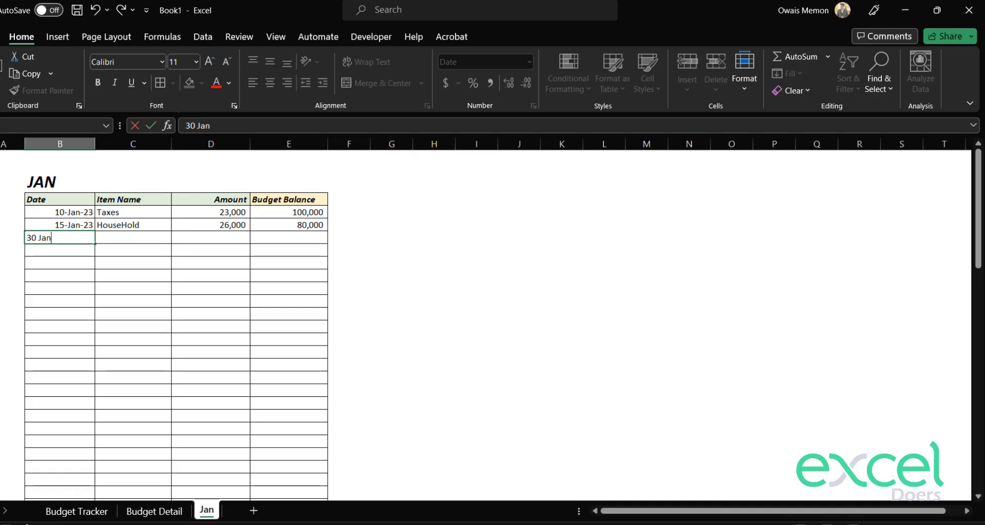
text( Jan)
key(Tab)
key(alt+Down)
key(Return)
key(Return)
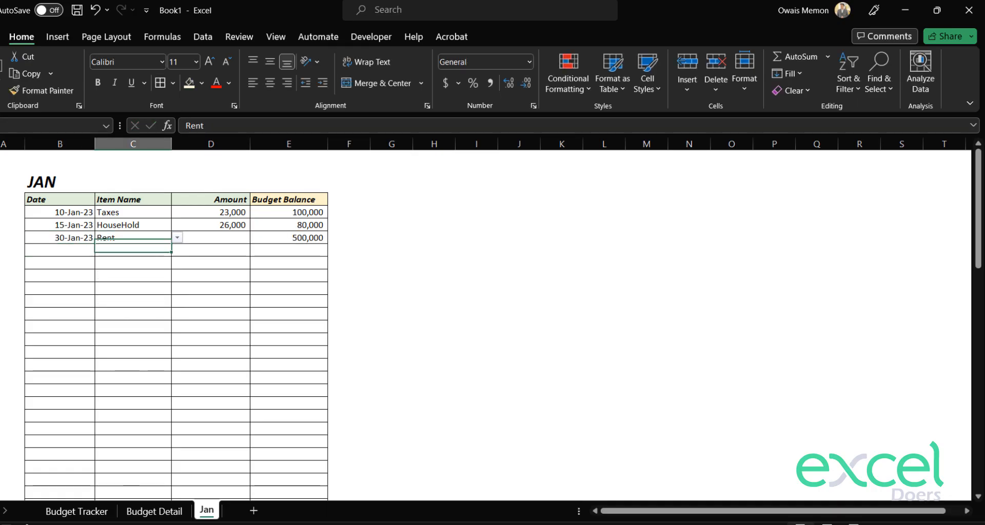
key(Up)
key(Right)
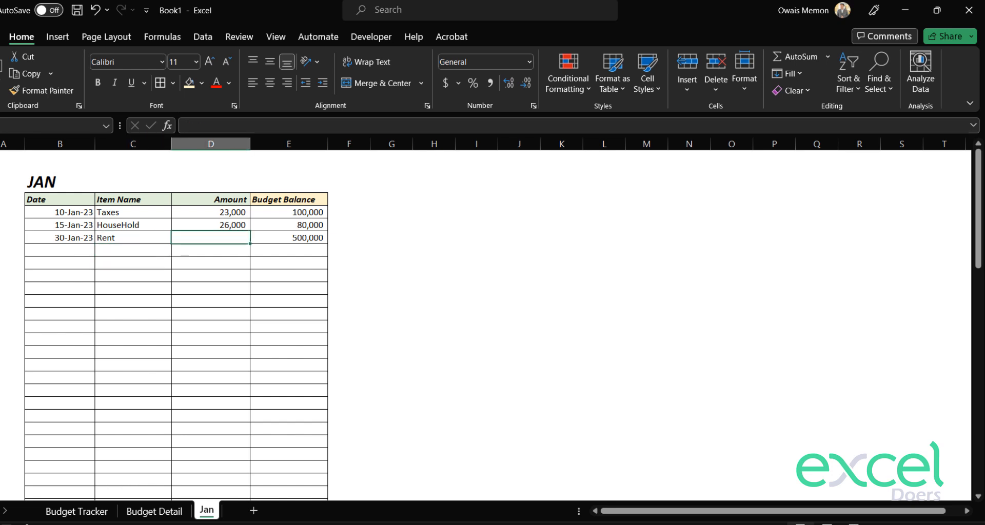
text(12000)
key(Return)
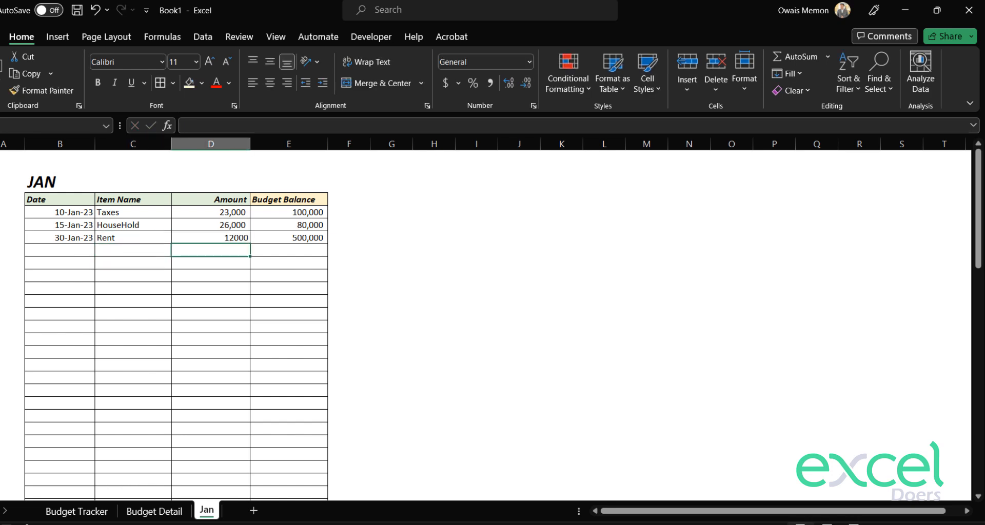
key(Left)
key(Left)
key(Left)
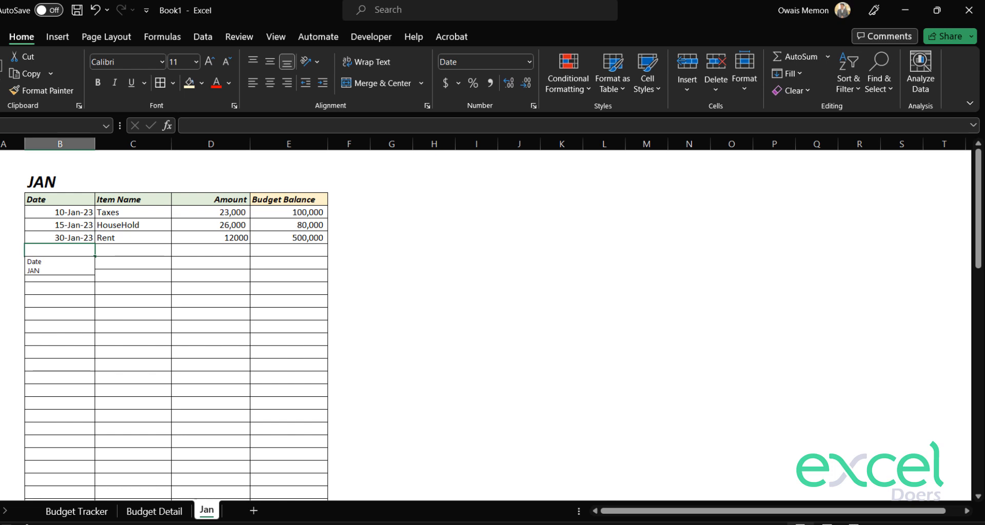
key(Escape)
key(Right)
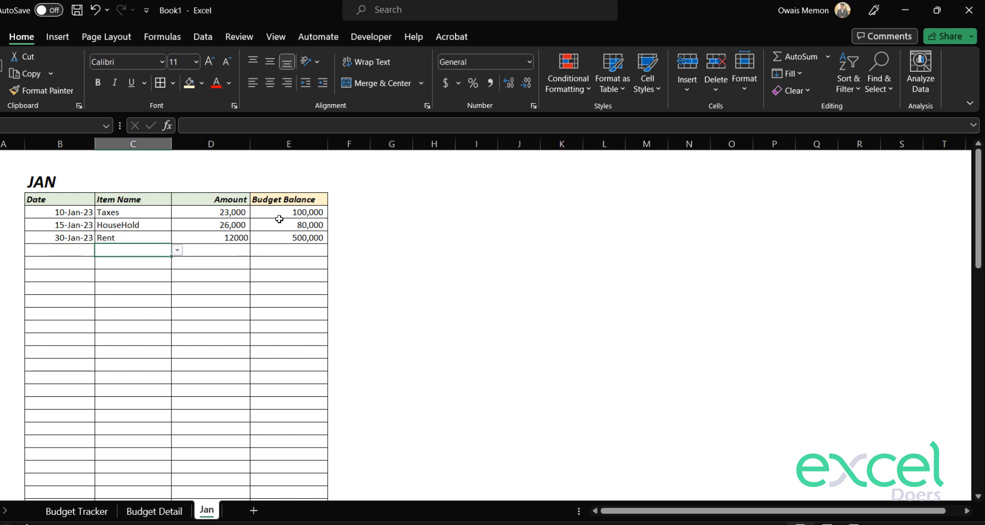
drag(279, 219, 284, 237)
click(448, 246)
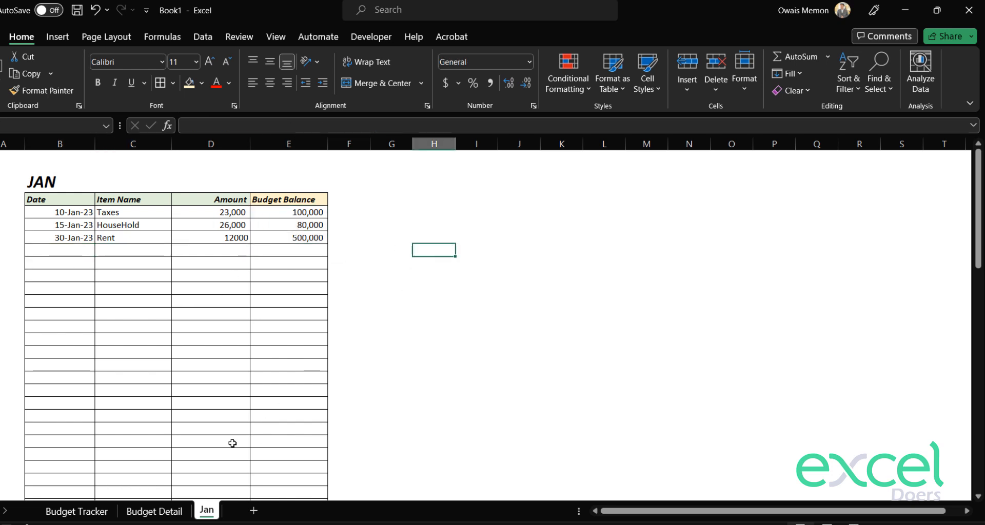
- Compare the empty monthly columns on the Budget Tracker sheet with the expense amounts on the Jan sheet
click(71, 512)
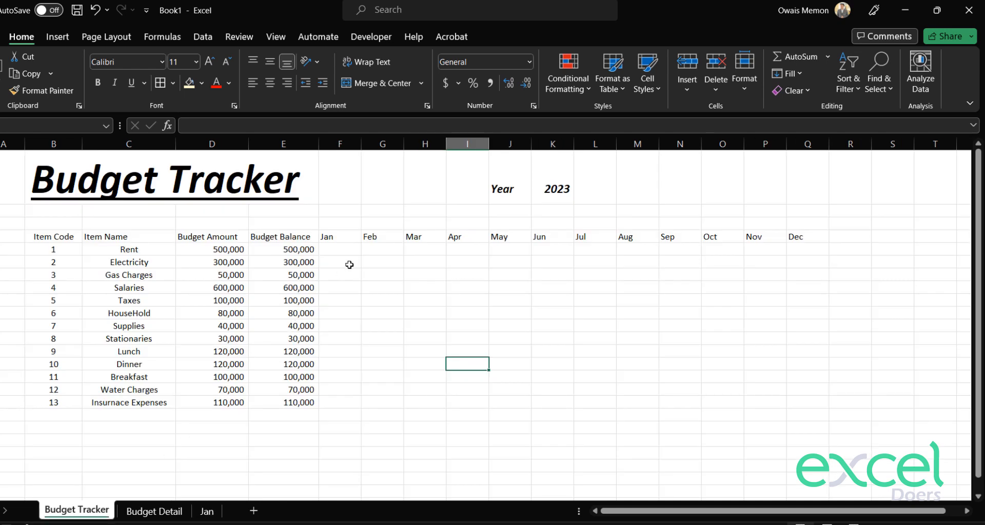
drag(340, 249, 825, 419)
key(ctrl+Page_Down)
key(ctrl+Page_Down)
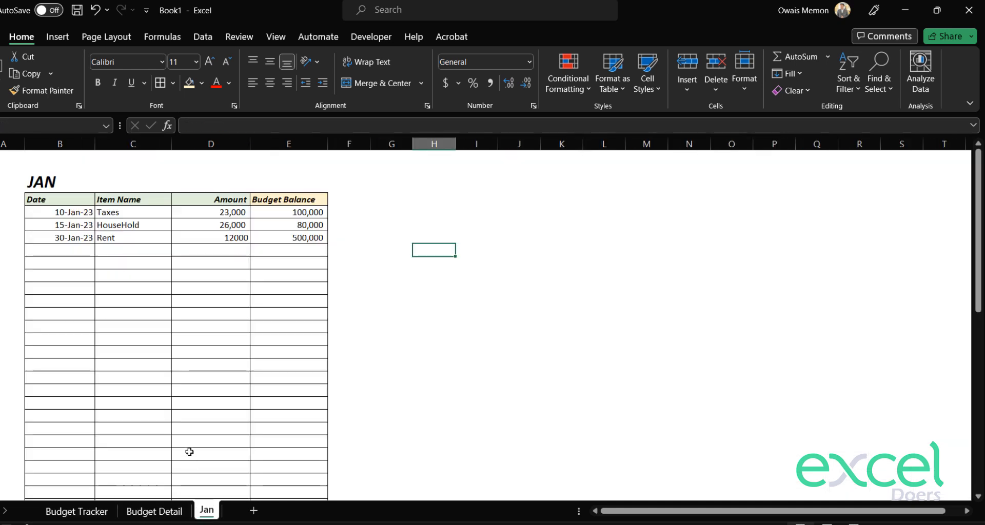
drag(193, 211, 200, 250)
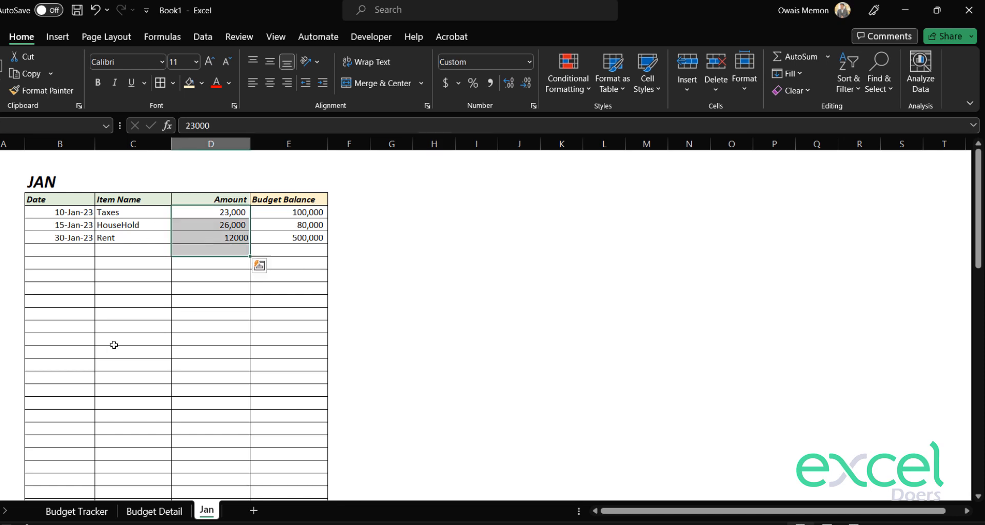
click(61, 512)
click(334, 251)
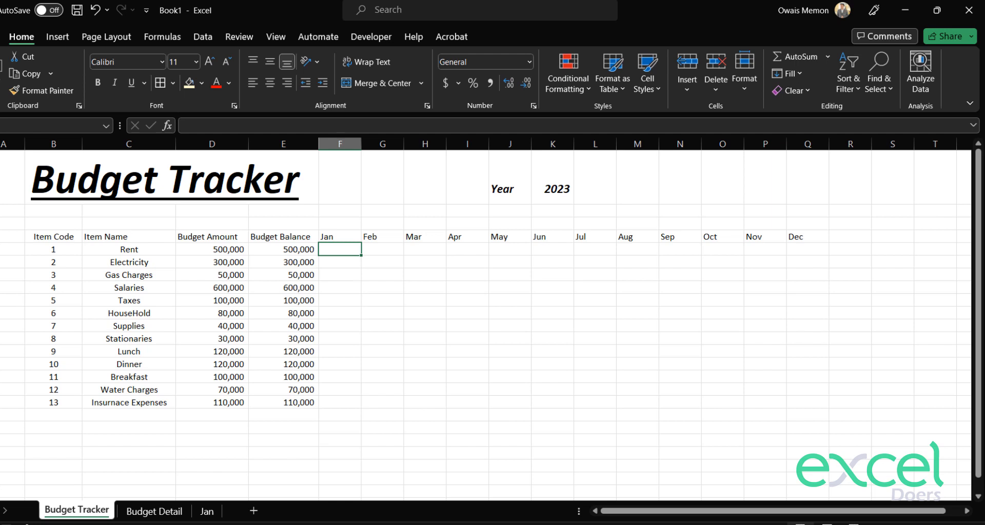
click(206, 511)
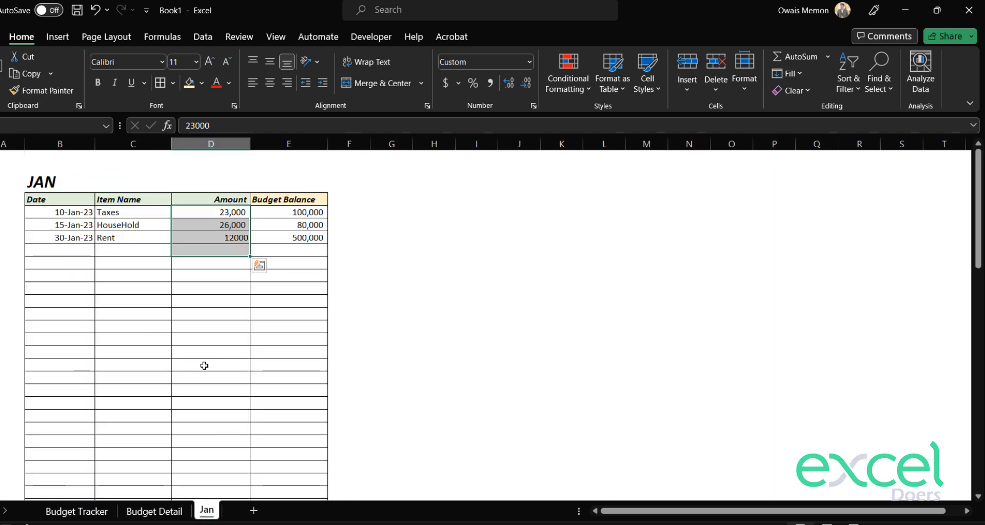
click(206, 364)
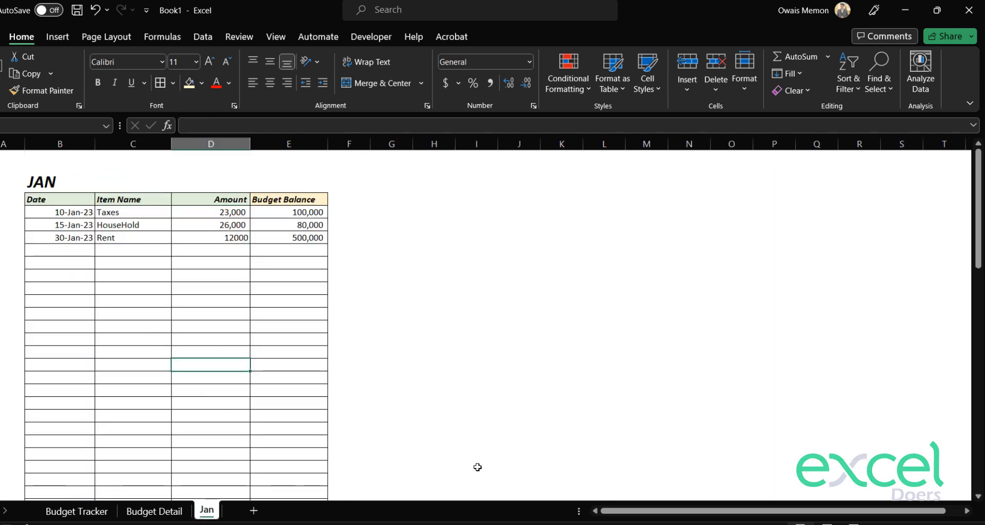
- Create a copy of the Jan sheet at the end of the workbook
right_click(206, 512)
click(291, 355)
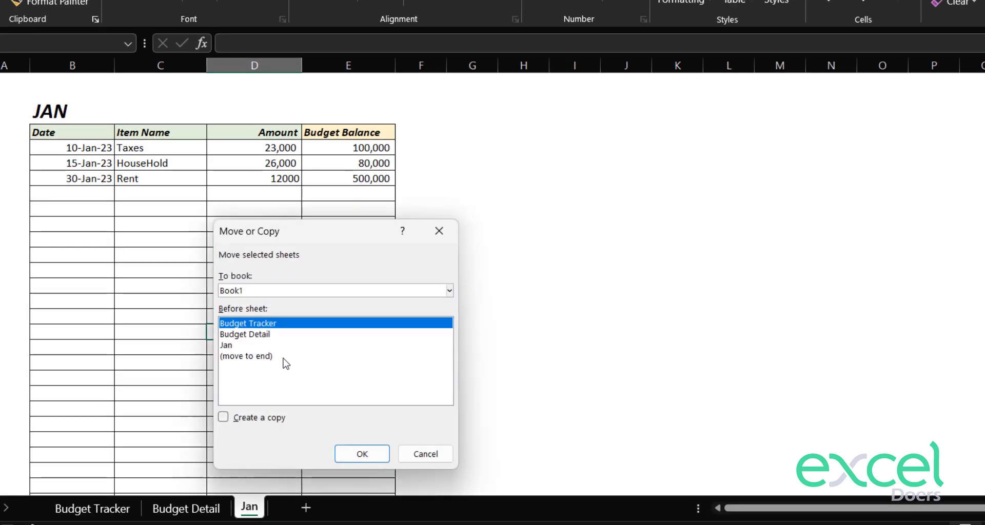
click(224, 418)
click(241, 356)
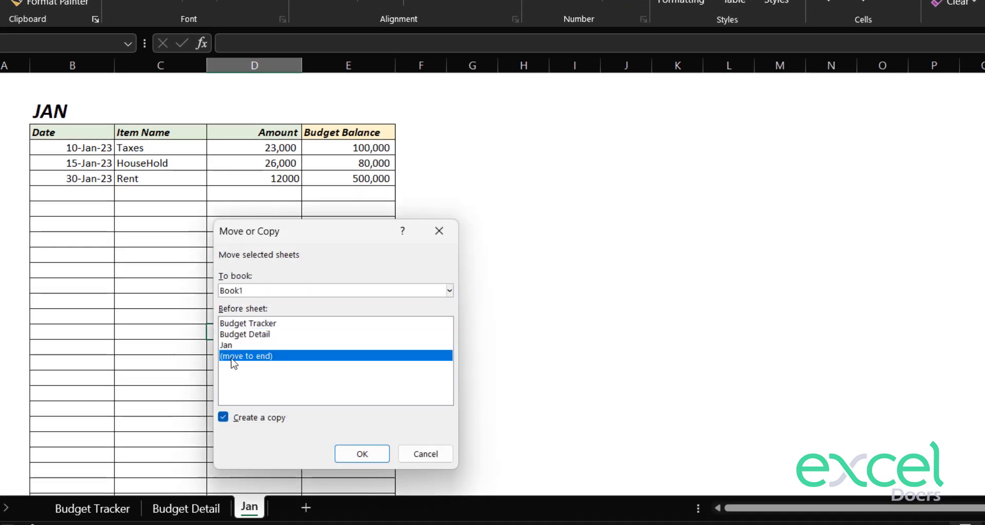
click(362, 454)
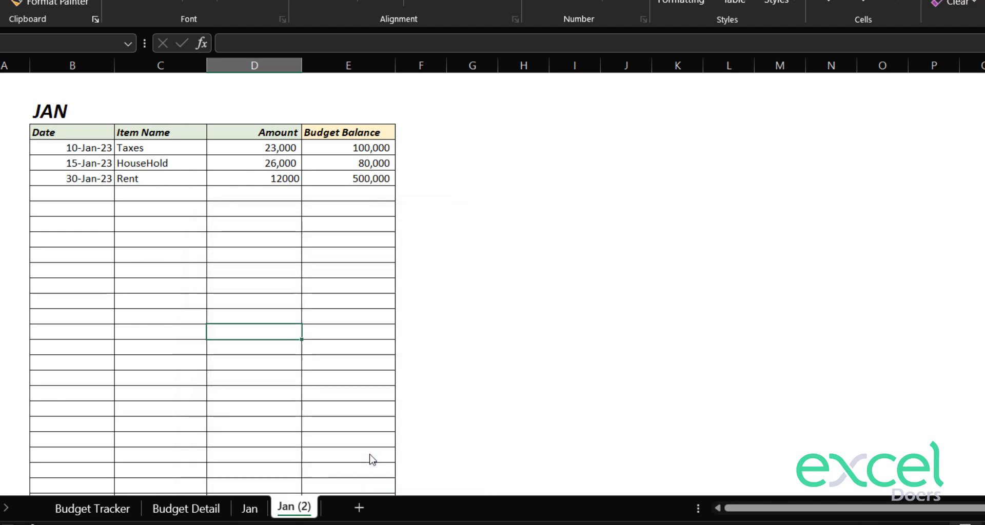
- Rename the copied Jan sheet as Feb and change its title in B2 to Feb
double_click(294, 511)
text(Feb)
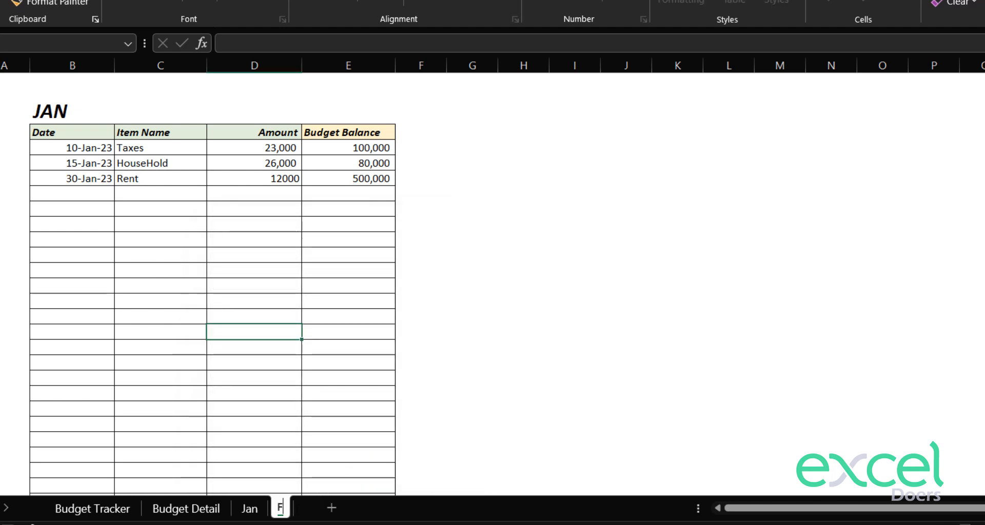
key(Return)
click(69, 122)
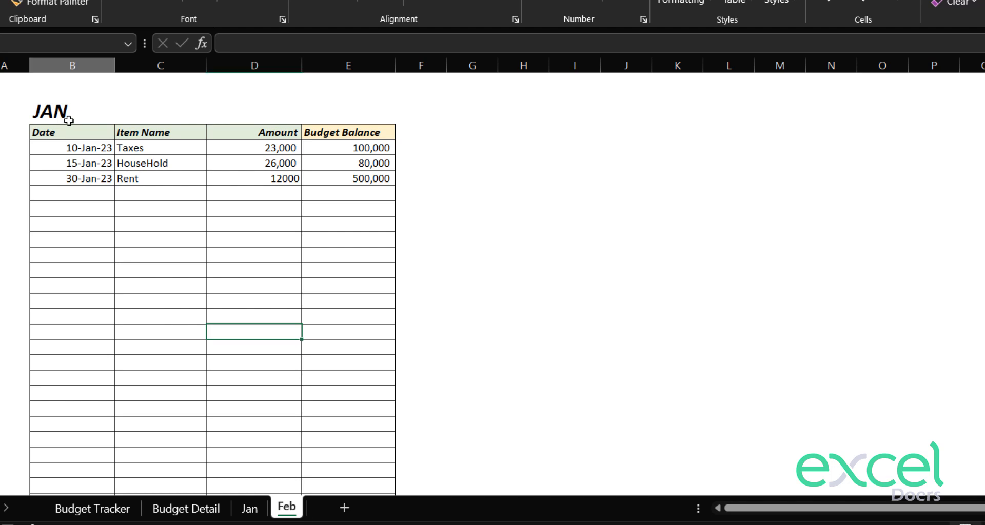
text(Feb)
key(Return)
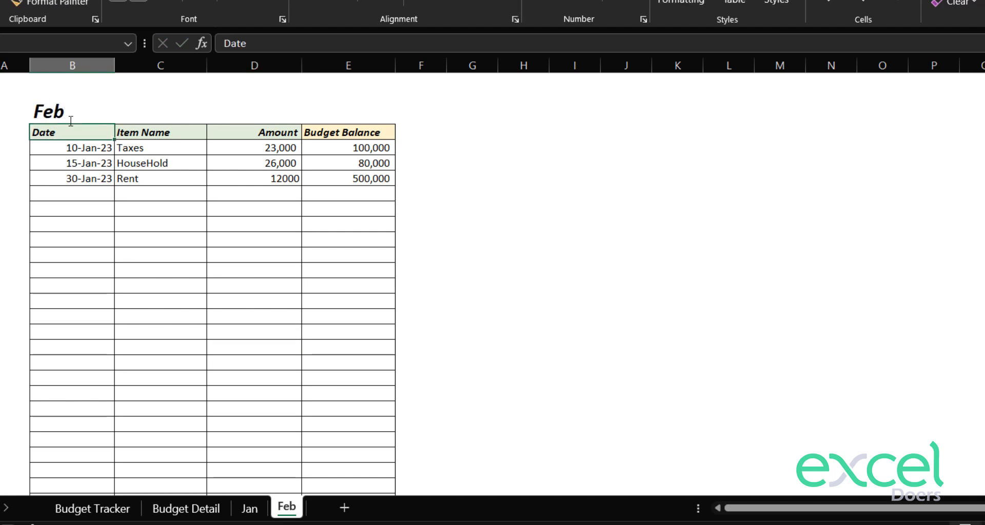
- Create a copy of the Feb sheet at the end of the workbook
right_click(289, 509)
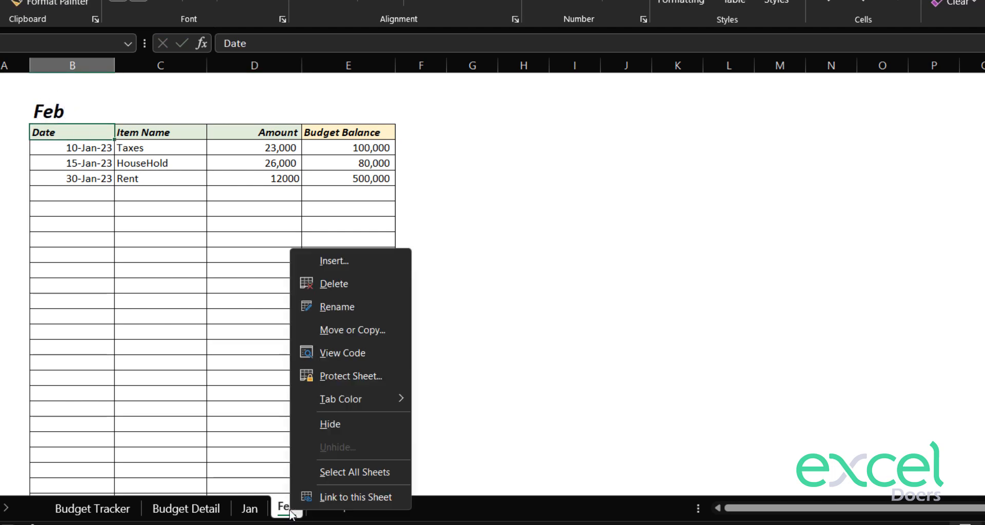
click(369, 338)
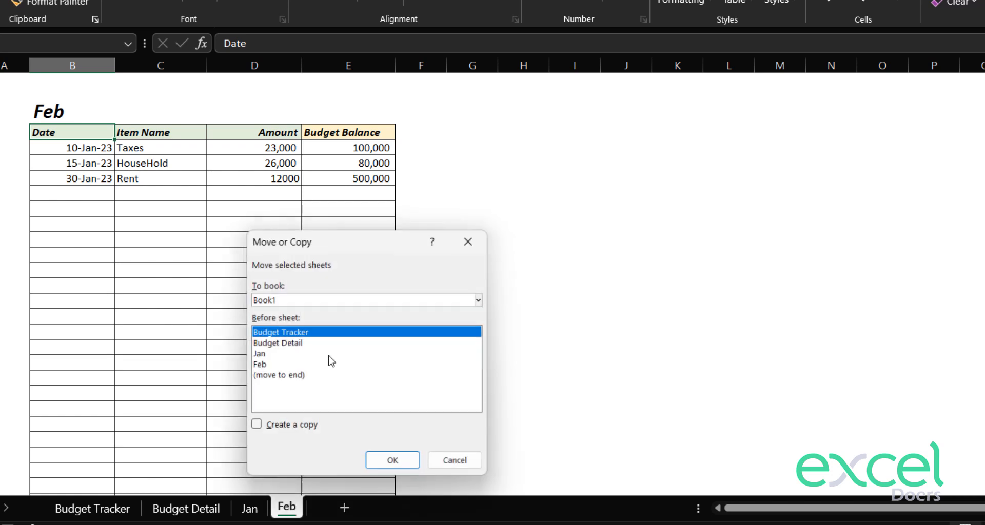
click(280, 428)
click(276, 377)
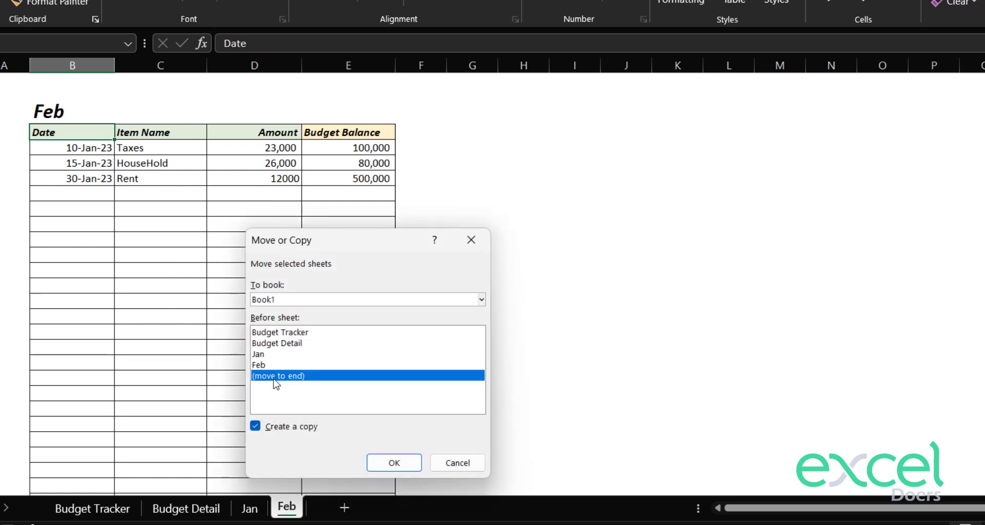
click(393, 463)
- Rename the copied Feb sheet as Mar and change its title in B2 to Mar
double_click(351, 507)
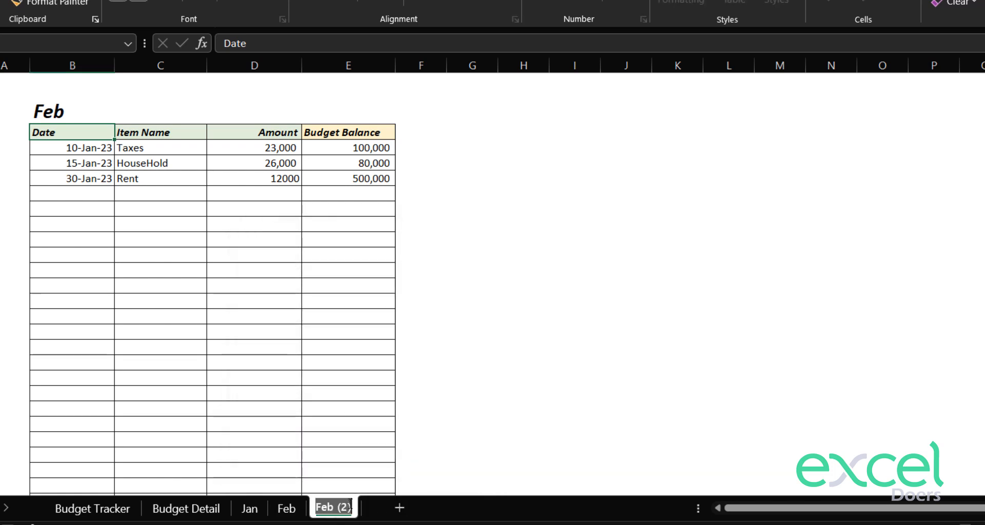
text(Mar)
key(Return)
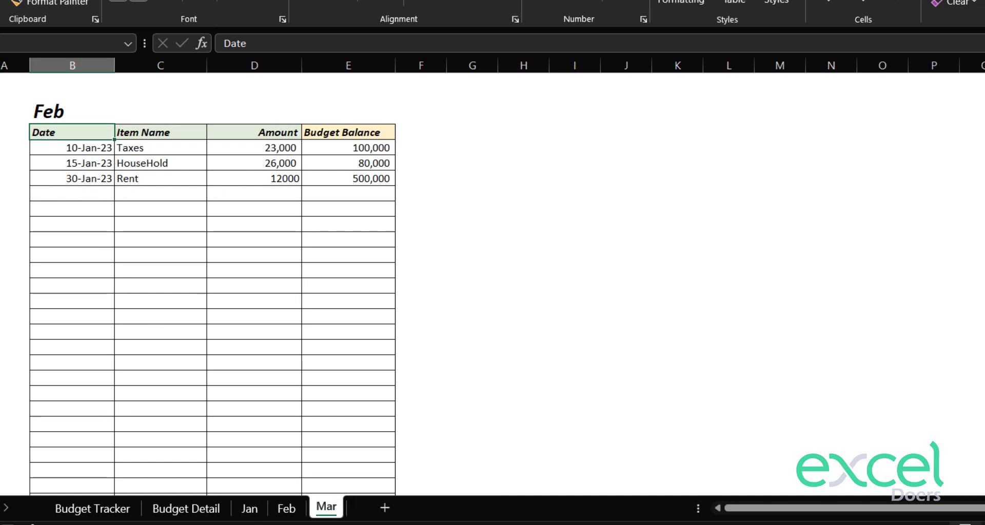
click(41, 94)
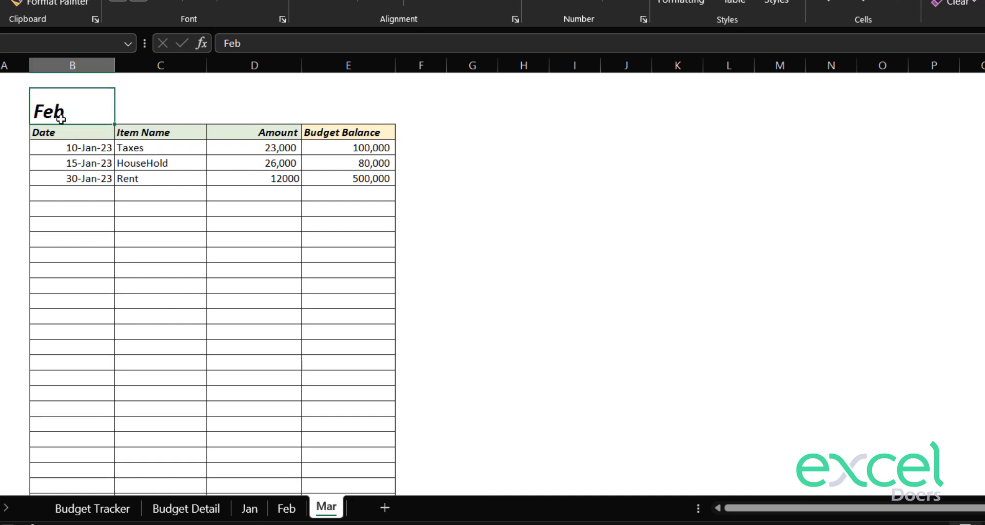
text(Mar)
key(Return)
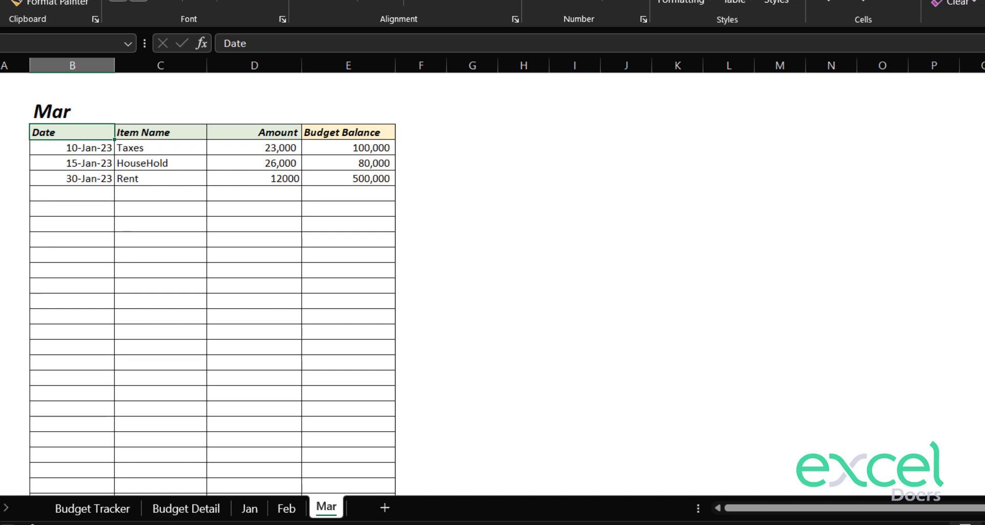
- Create a copy of the Mar sheet at the end of the workbook
right_click(318, 512)
click(385, 334)
click(297, 427)
click(295, 383)
click(411, 460)
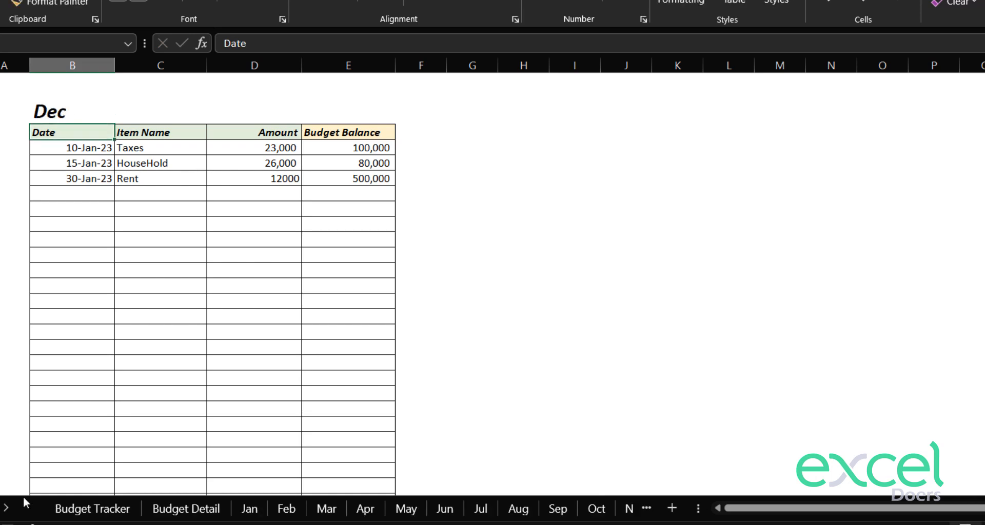
- Group all twelve monthly sheets from Jan through Dec
click(6, 508)
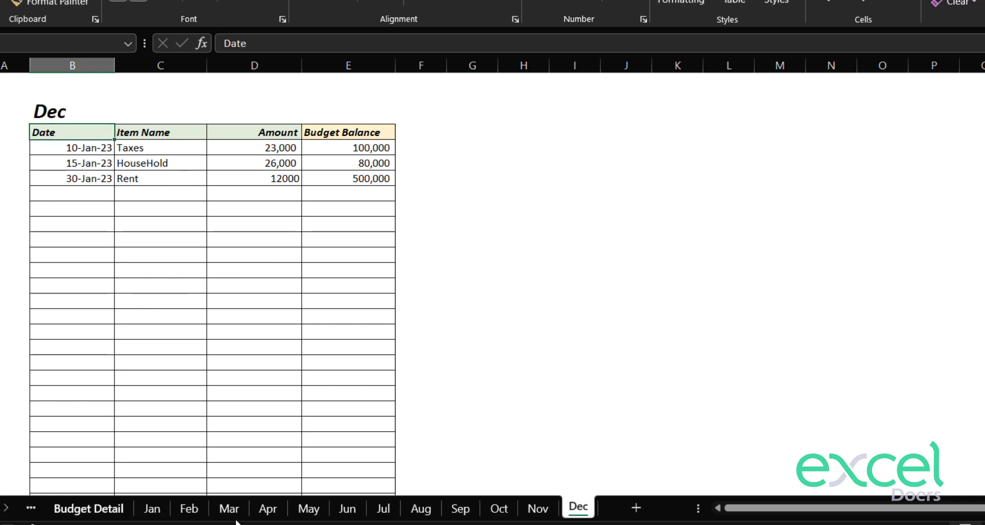
click(153, 513)
ctrl+click(188, 509)
ctrl+click(229, 509)
ctrl+click(268, 509)
ctrl+click(308, 509)
ctrl+click(347, 509)
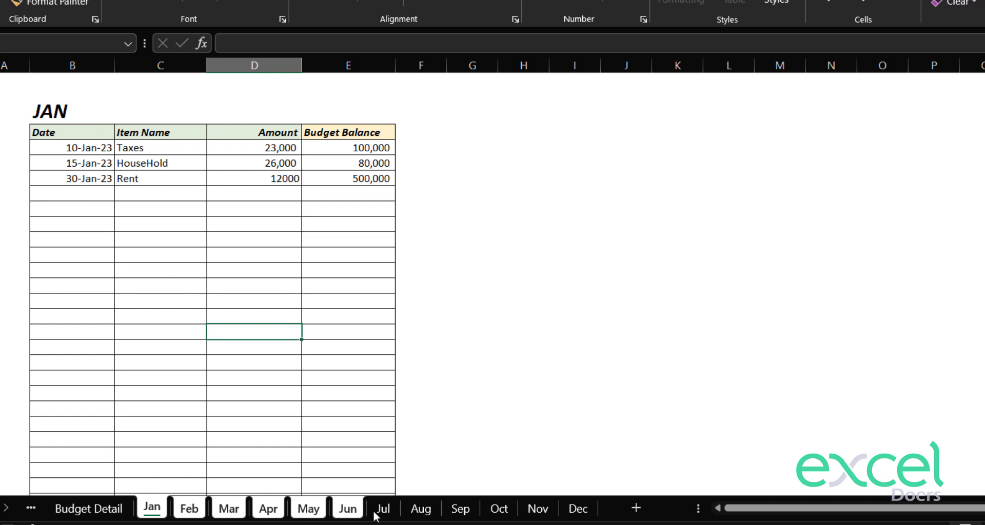
ctrl+click(380, 510)
ctrl+click(420, 511)
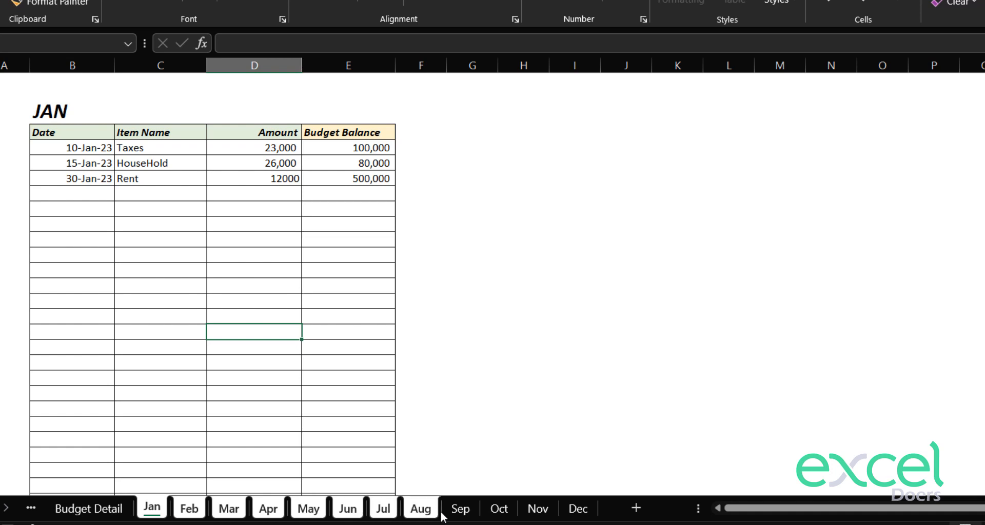
ctrl+click(498, 510)
ctrl+click(536, 510)
ctrl+click(565, 511)
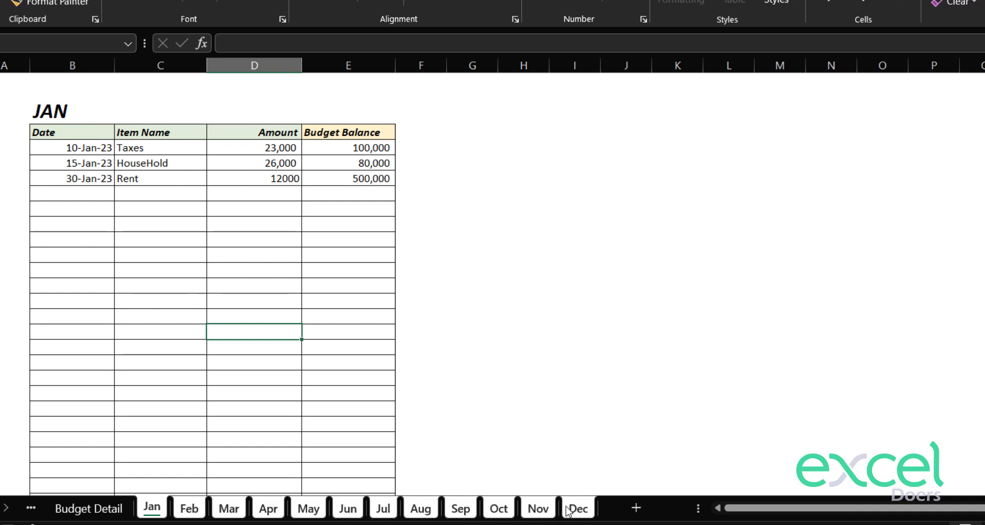
right_click(480, 510)
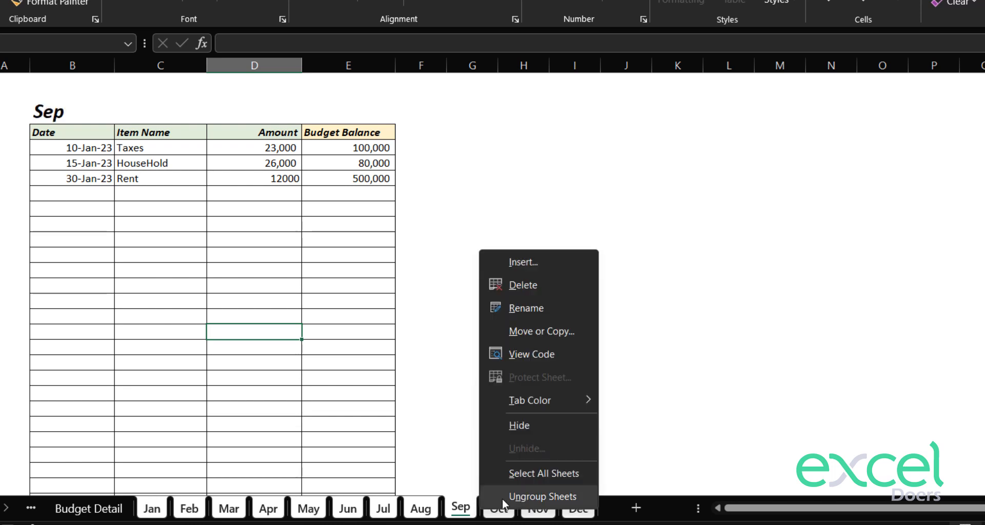
mouse_move(578, 394)
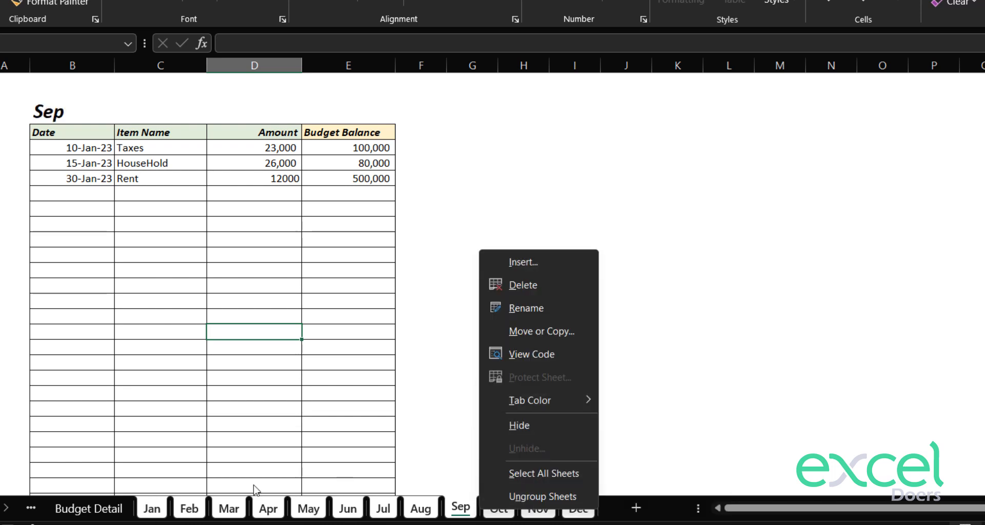
click(98, 510)
key(ctrl+Page_Up)
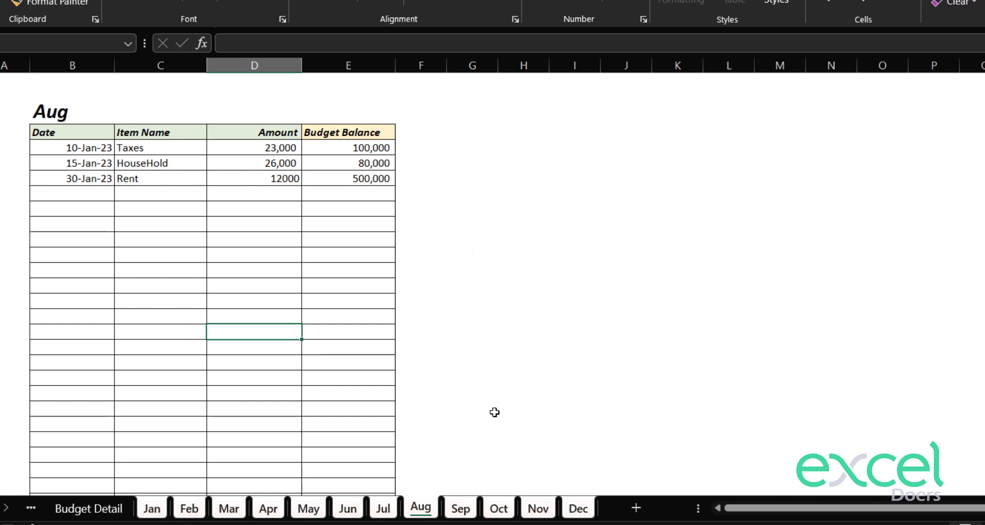
- Ungroup the monthly sheets and color the Budget Detail sheet tab light gold
click(121, 505)
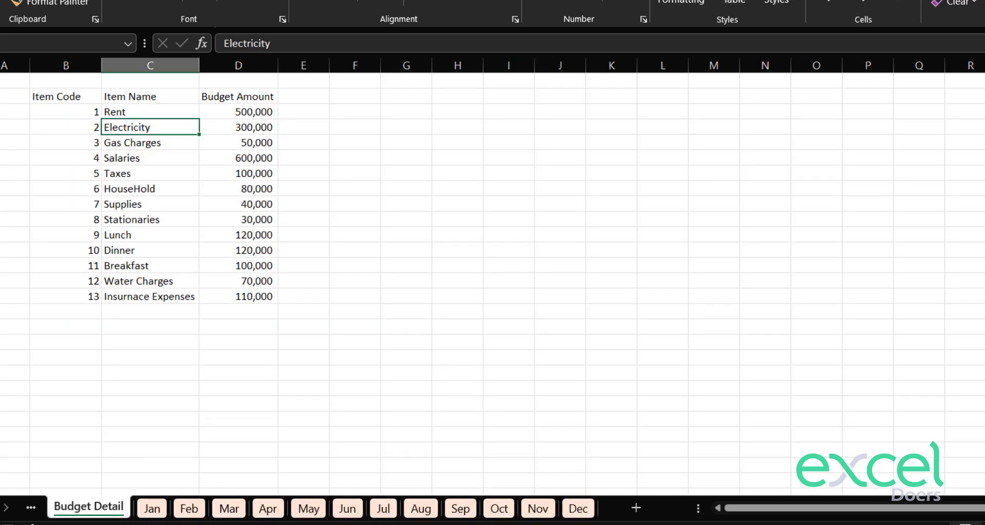
click(1, 508)
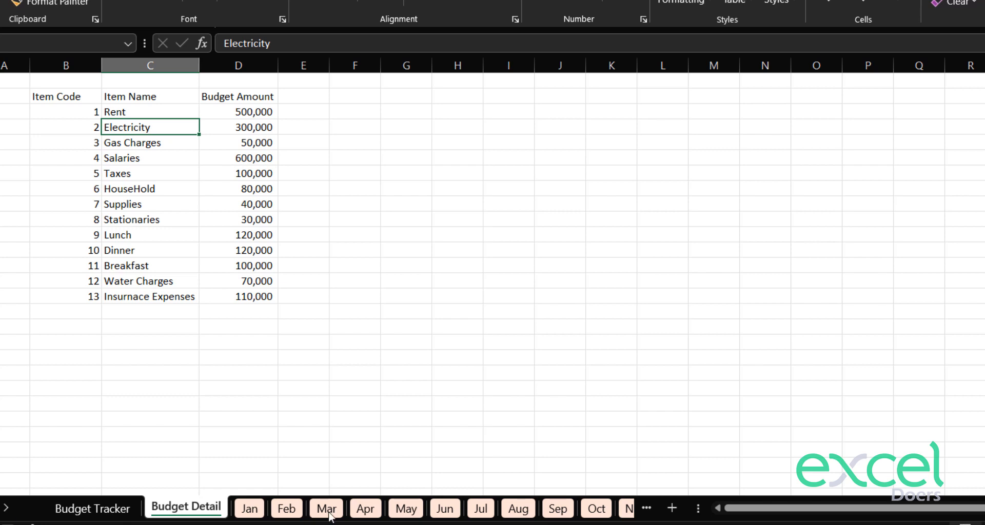
click(114, 425)
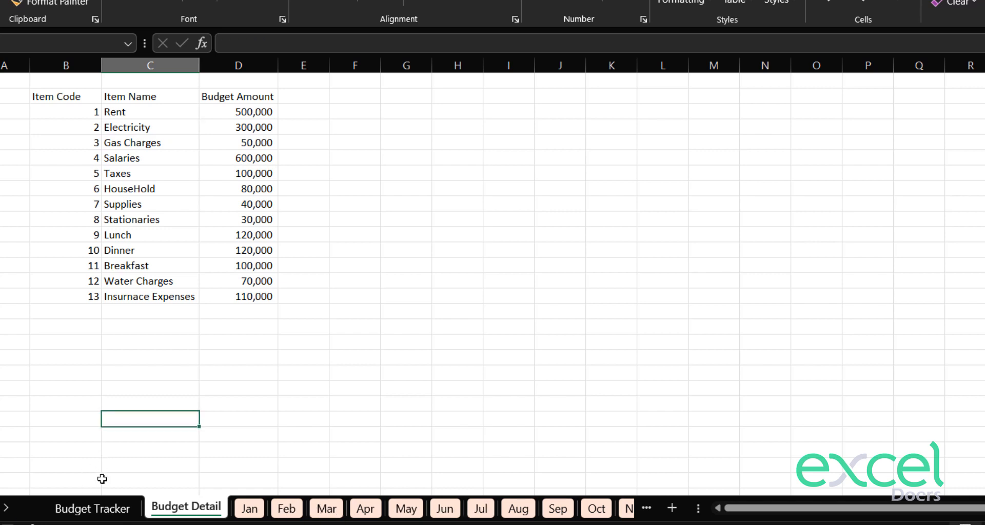
right_click(191, 510)
mouse_move(273, 397)
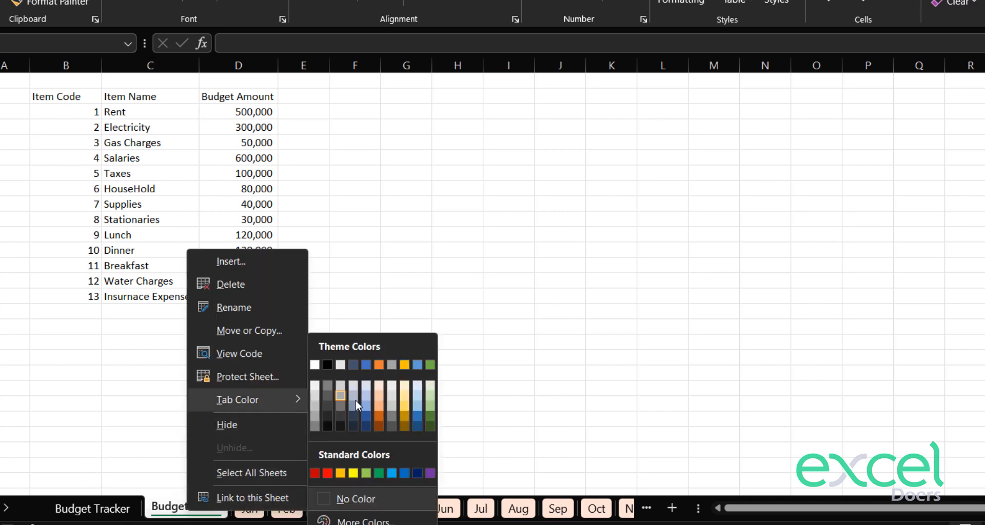
click(410, 385)
- Open the Budget Tracker sheet and set a color for its sheet tab
click(92, 508)
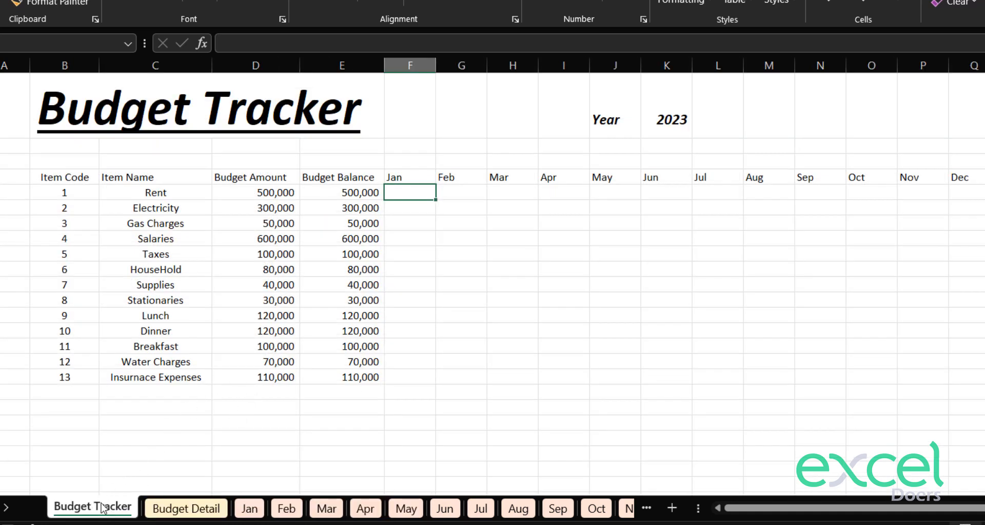
right_click(102, 507)
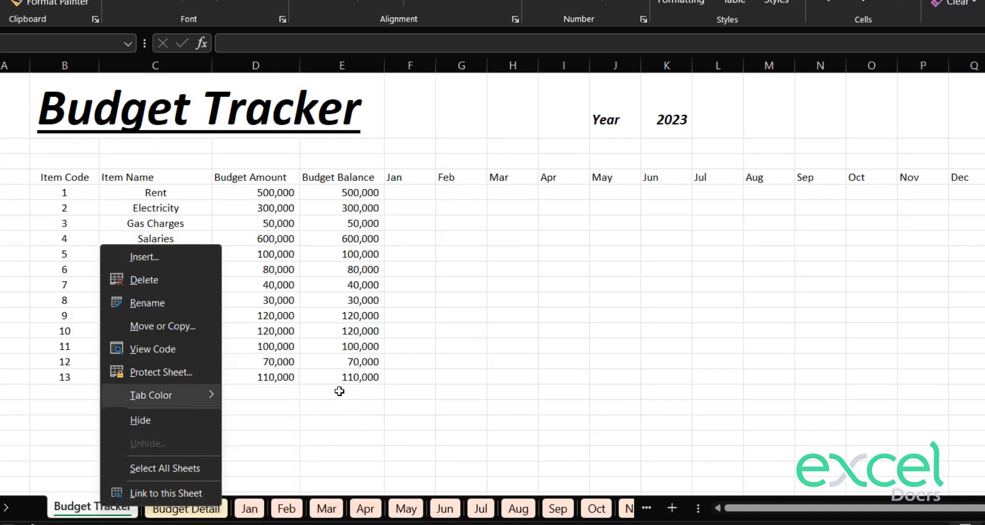
click(255, 438)
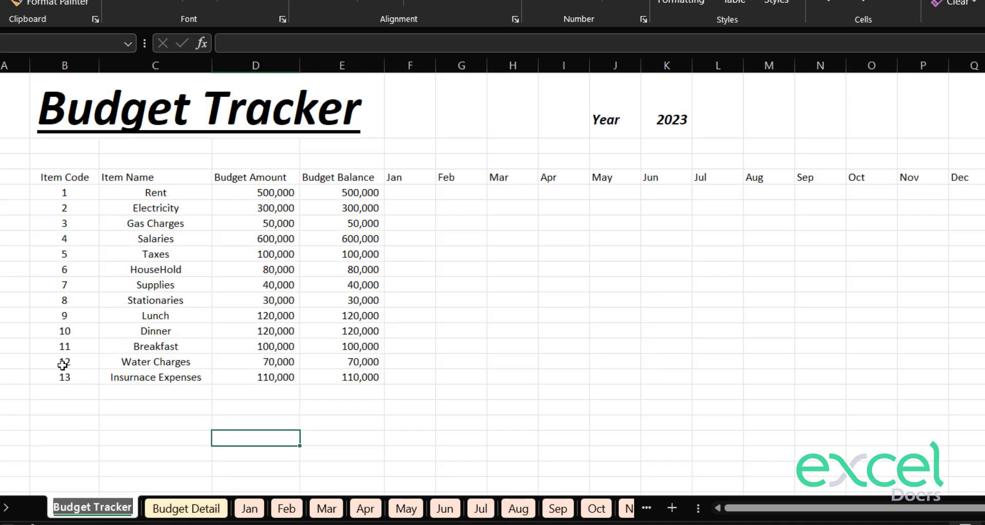
click(114, 363)
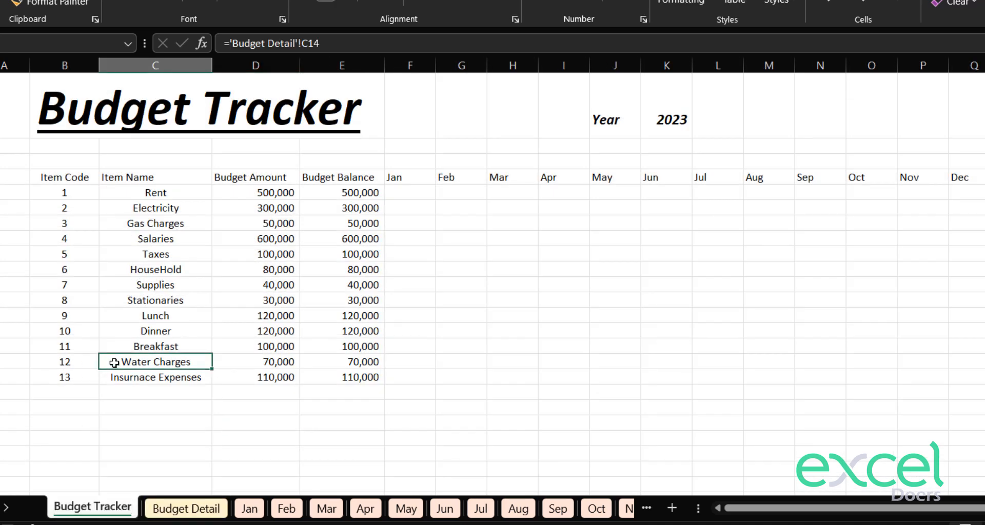
- Select the month headings from Jan to Dec in the Budget Tracker table's header row
click(405, 177)
key(shift+Right)
key(shift+Right)
key(shift+Right)
key(shift+Right)
key(shift+Right)
key(shift+Right)
key(shift+Right)
key(shift+Right)
key(shift+Right)
key(shift+Right)
key(shift+Right)
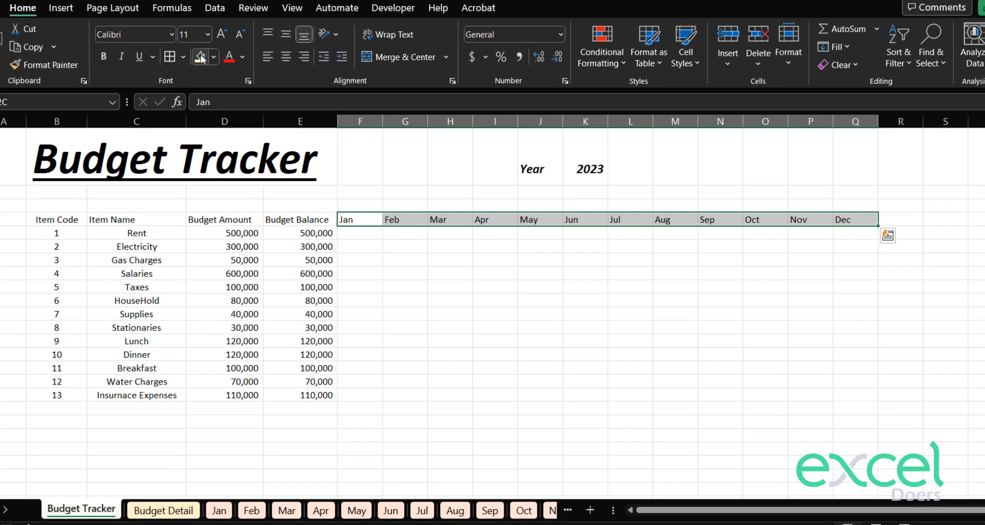
- Fill the Jan to Dec headers with light orange and the Budget Amount header with light gold
click(220, 42)
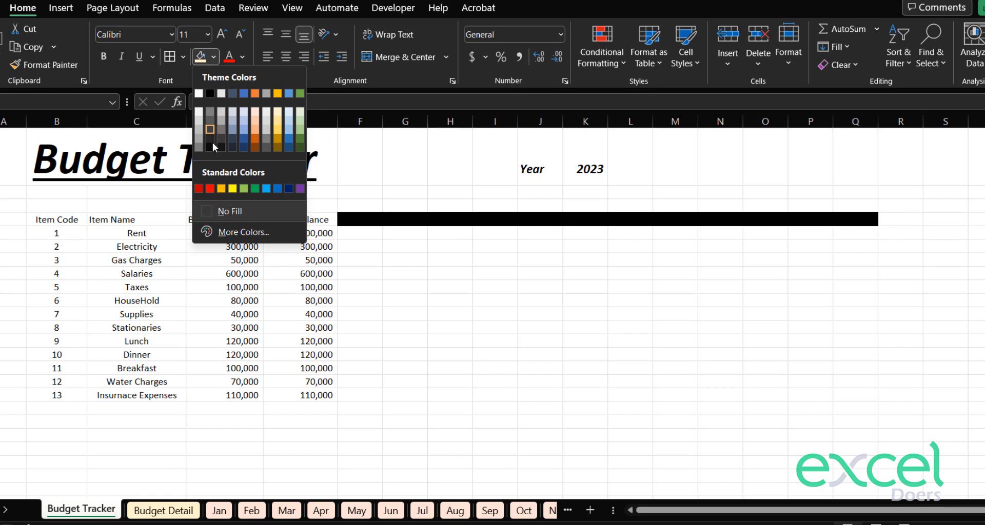
click(255, 113)
key(Left)
key(Left)
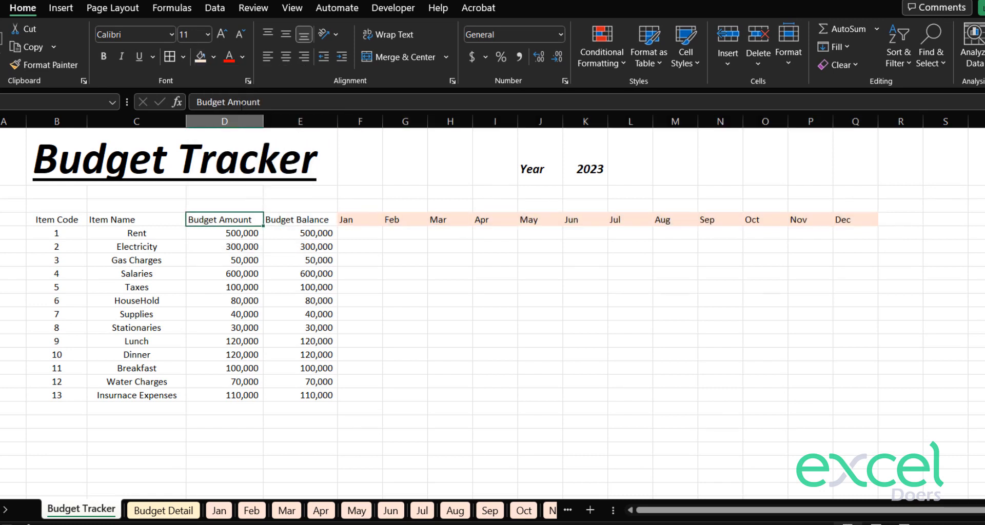
click(213, 57)
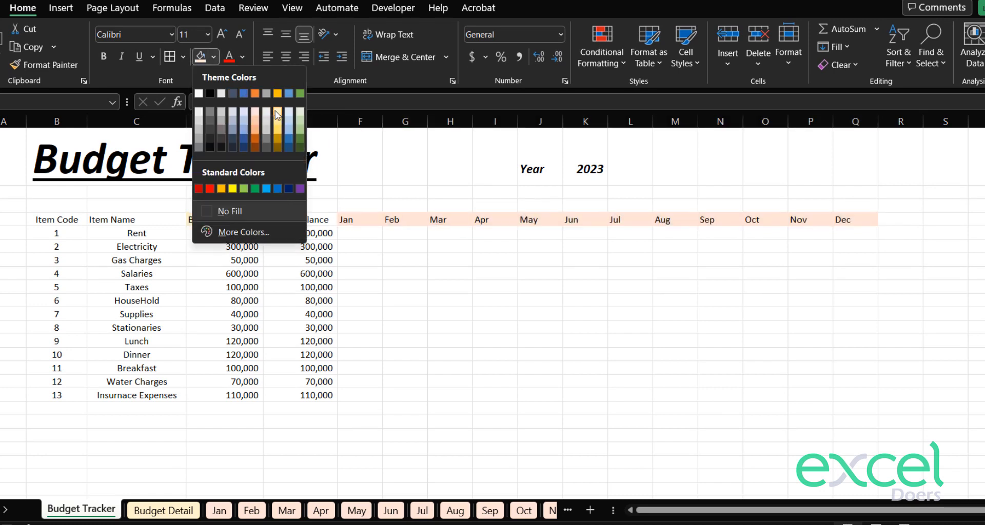
click(275, 110)
key(Down)
key(Down)
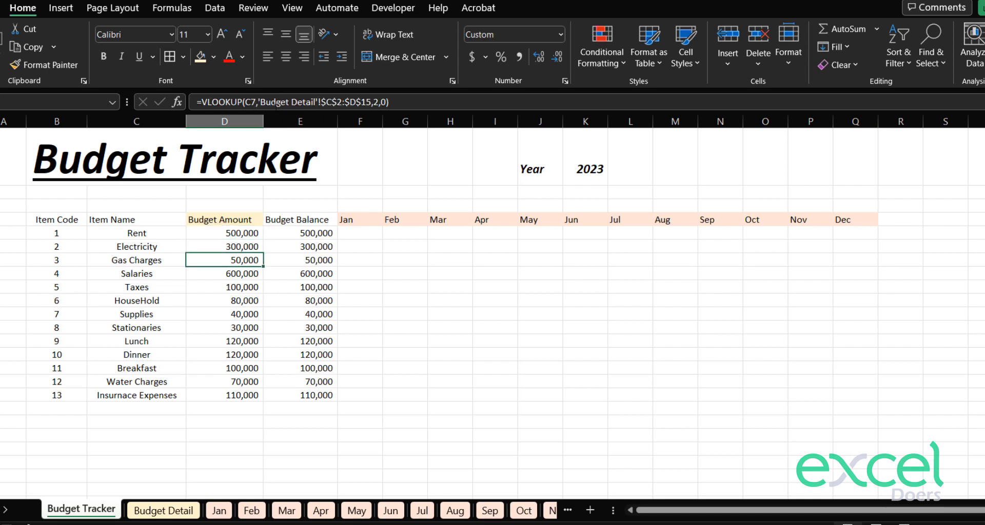
- Fill the Budget Balance header cell with light green
key(Up)
key(Up)
key(Right)
click(214, 58)
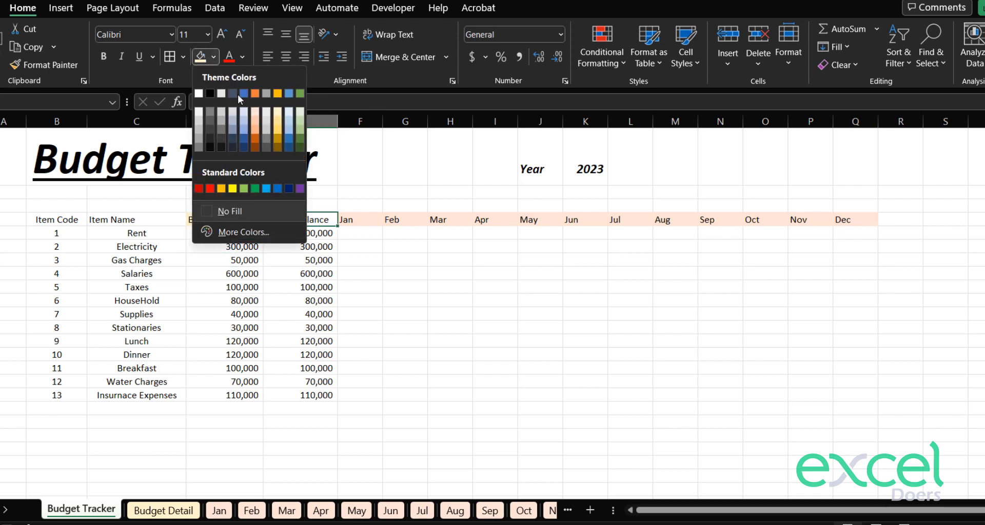
click(300, 110)
key(Down)
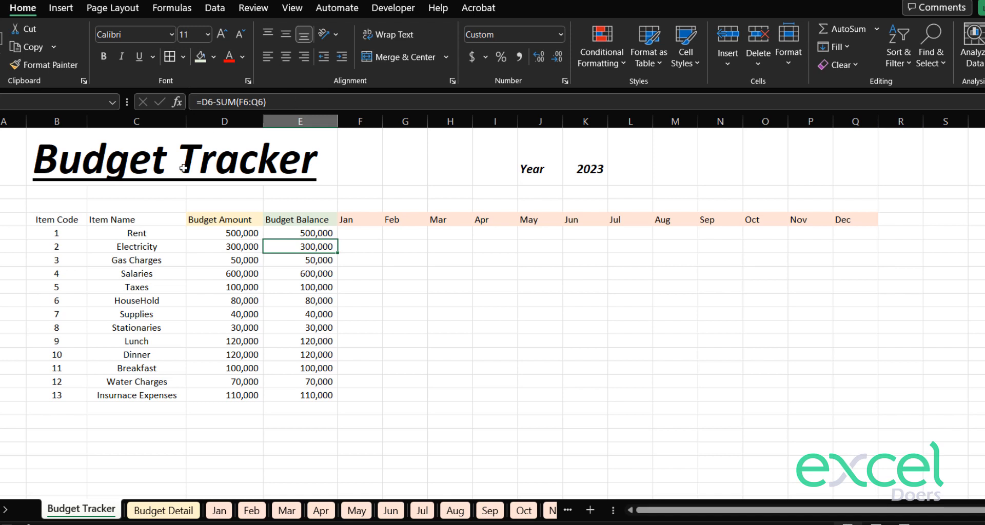
- Fill the Item Code and Item Name header cells with light gold
click(159, 219)
key(shift+Left)
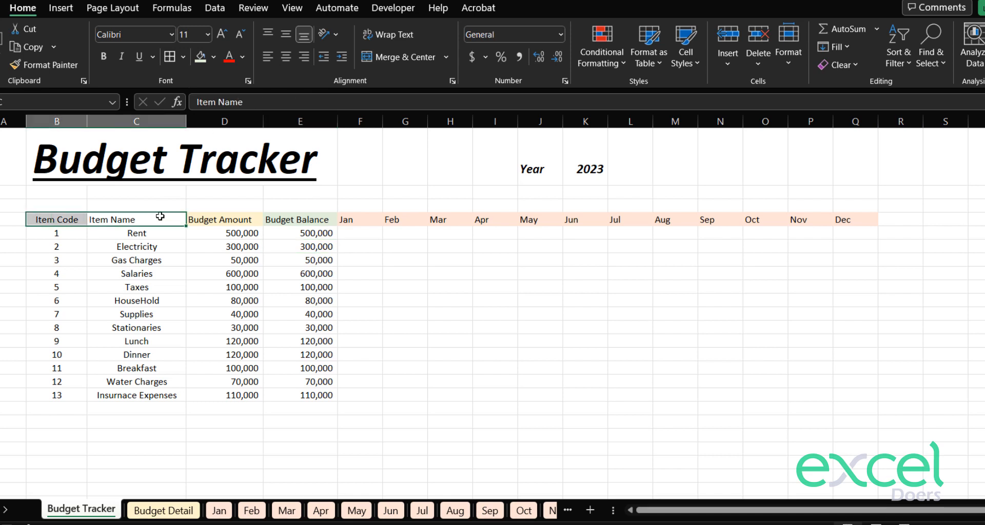
click(213, 57)
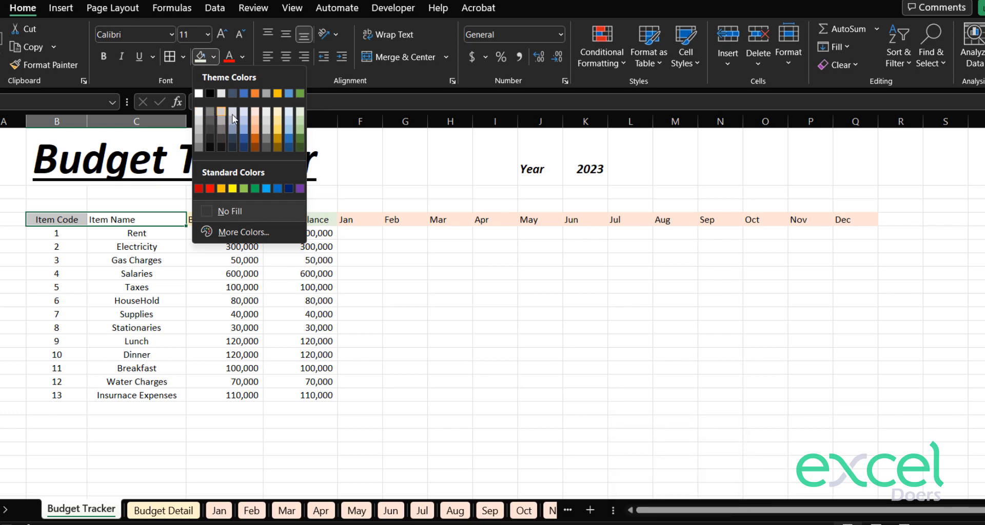
click(277, 117)
key(Down)
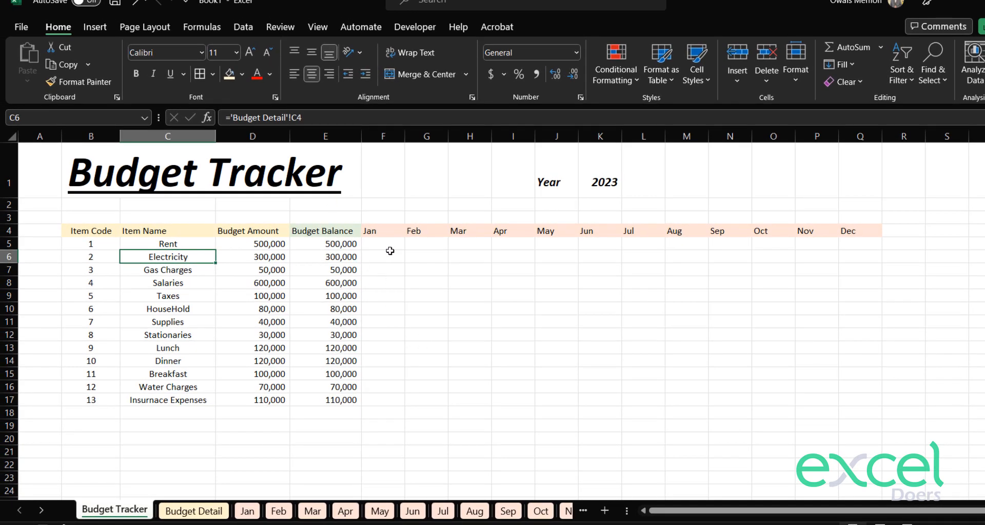
- Examine the Budget Balance formula in the Rent row
click(390, 248)
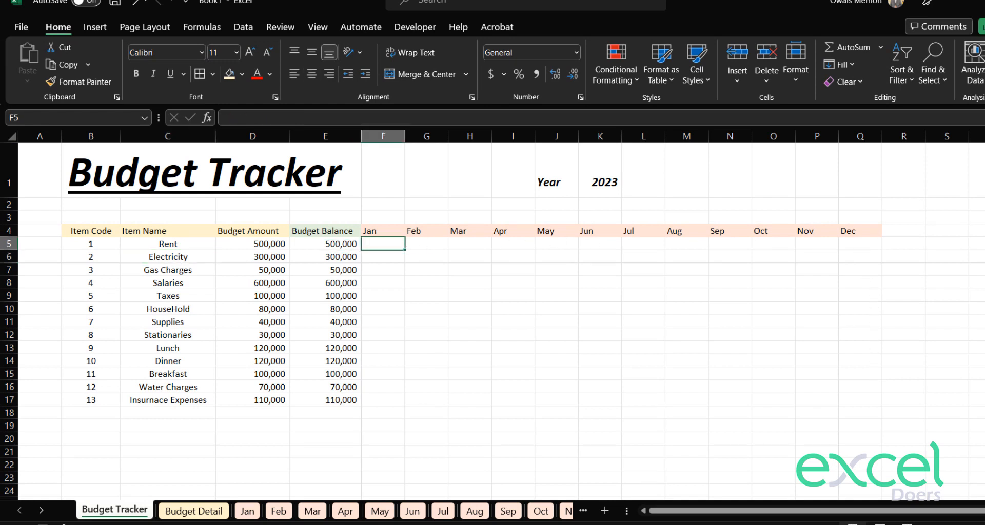
double_click(315, 244)
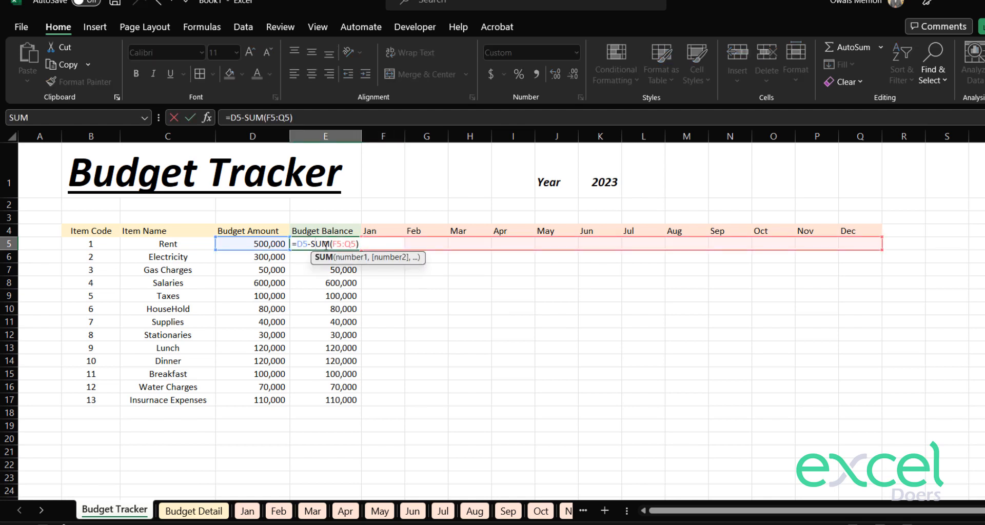
key(Return)
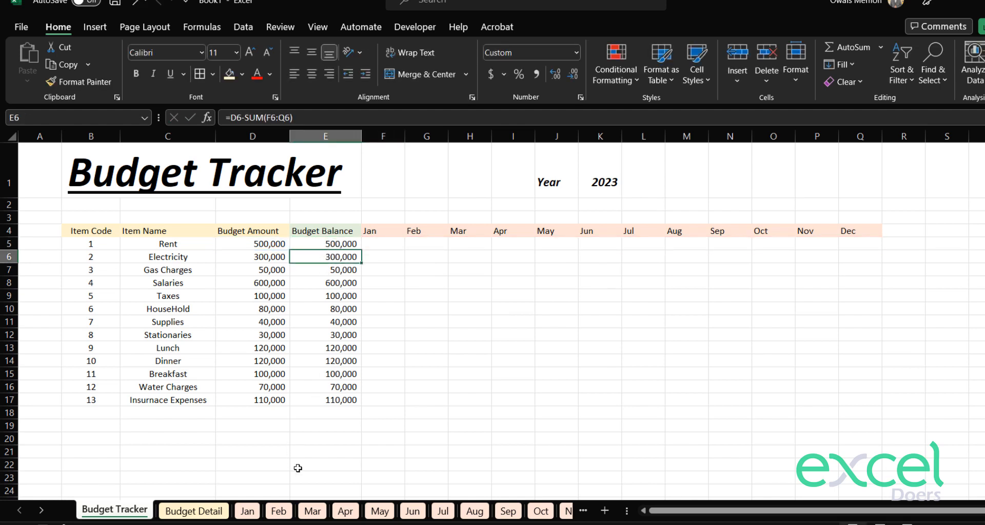
- Start a SUMIFS formula in F5 with the Jan sheet's Amount column as the absolute sum range Jan!$D:$D
click(378, 246)
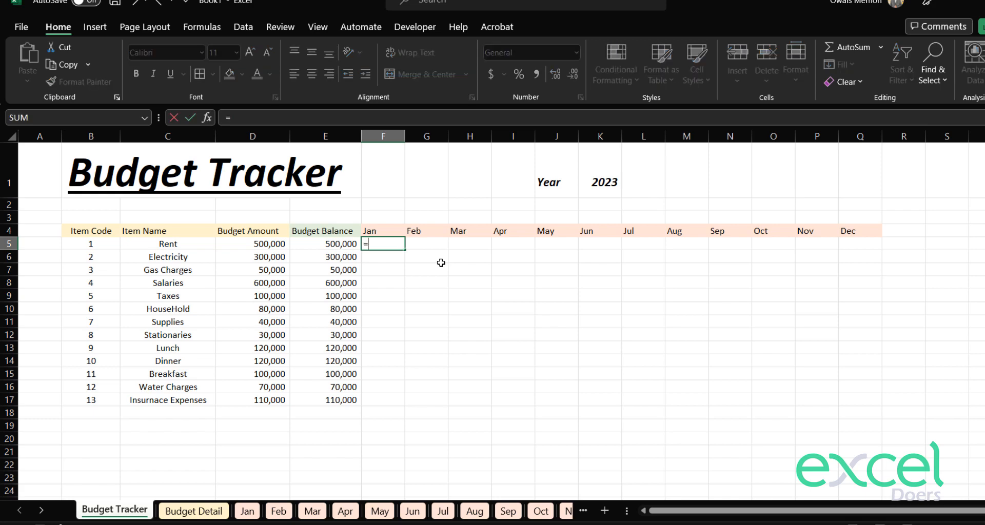
text(=sumif)
text(s)
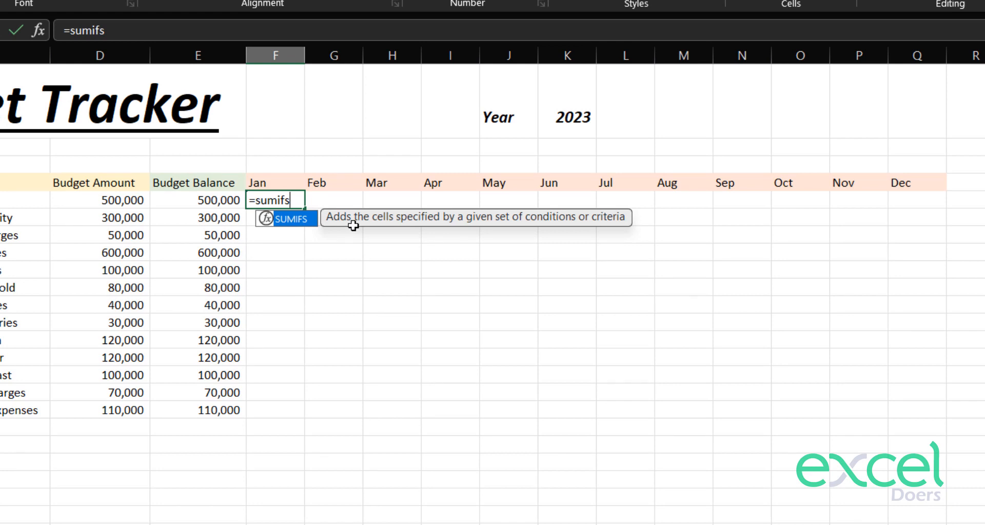
key(Tab)
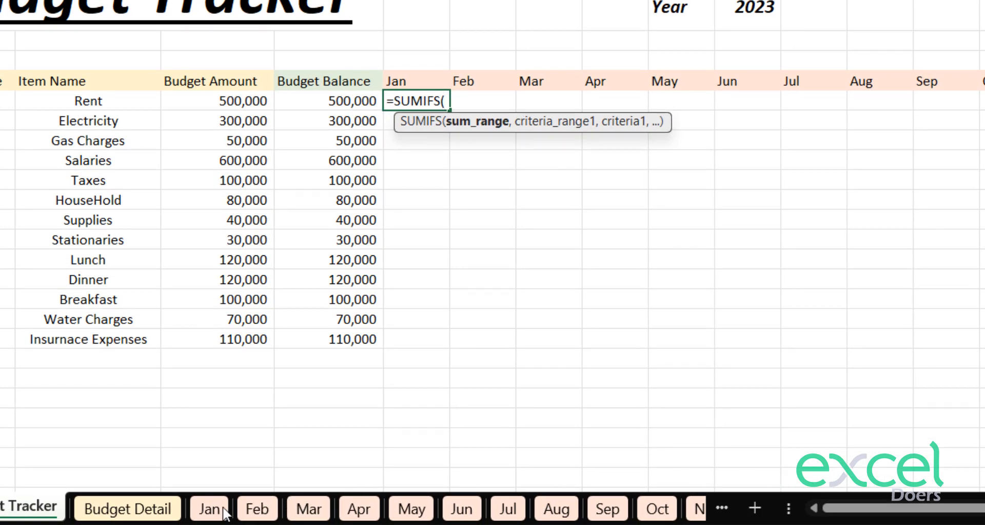
click(222, 510)
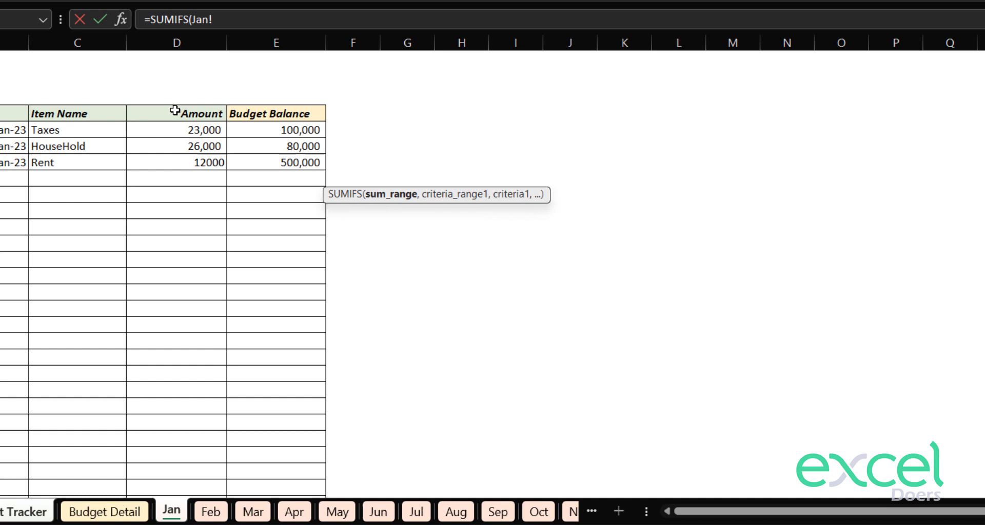
click(167, 41)
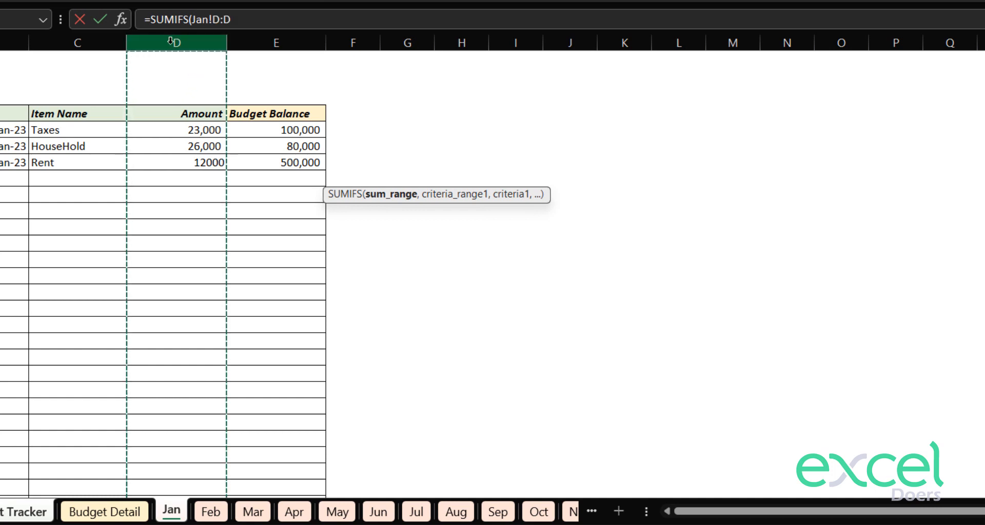
key(F4)
text(,)
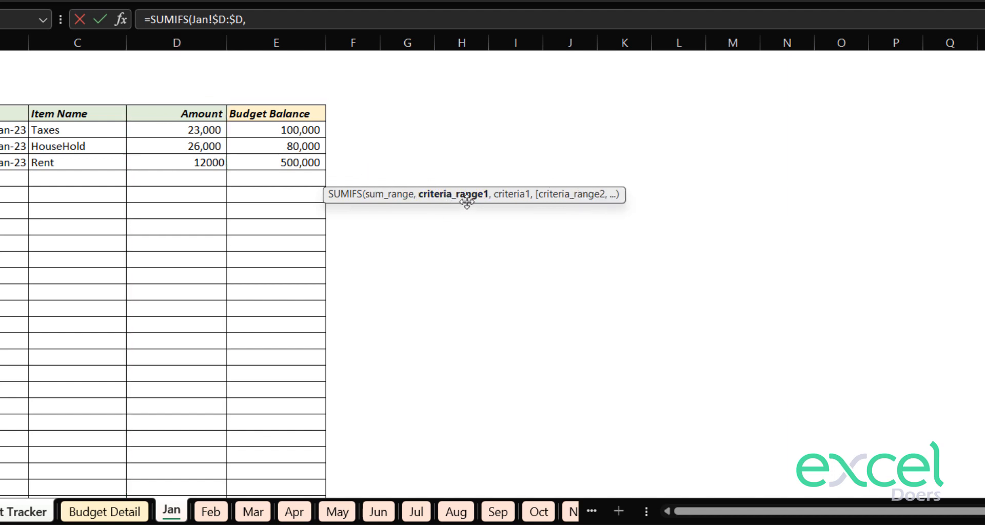
- Complete the F5 formula with Jan!$C:$C as the criteria range and 'Budget Tracker'!$C5 as the criterion
click(78, 43)
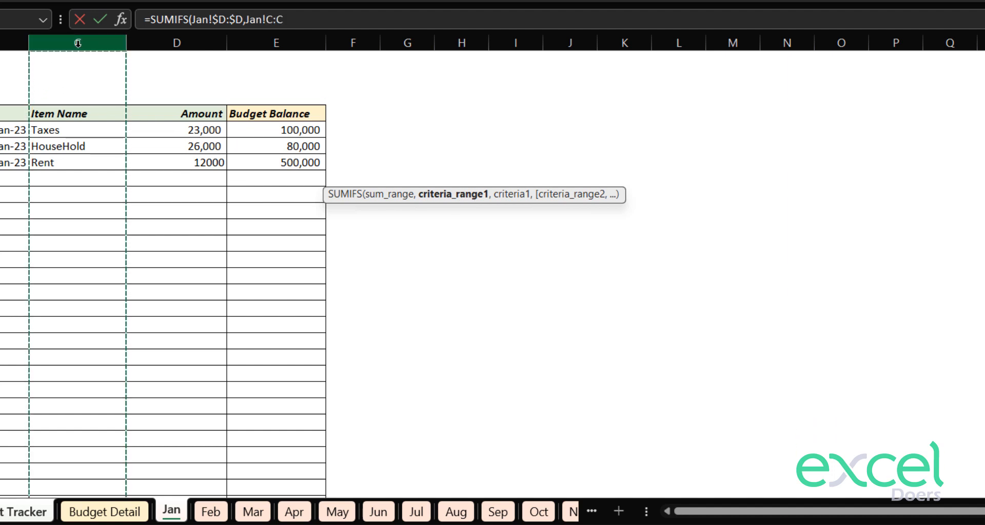
key(F4)
text(,)
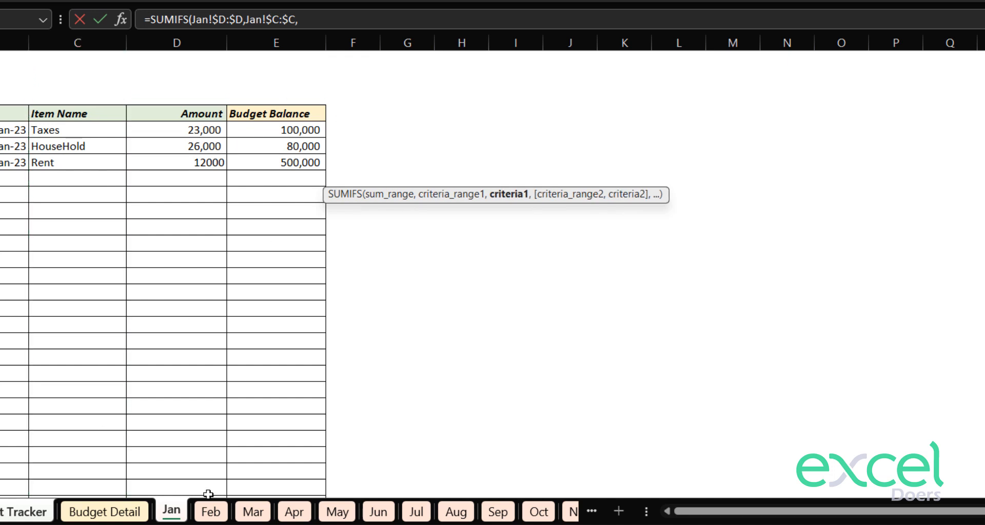
click(1, 518)
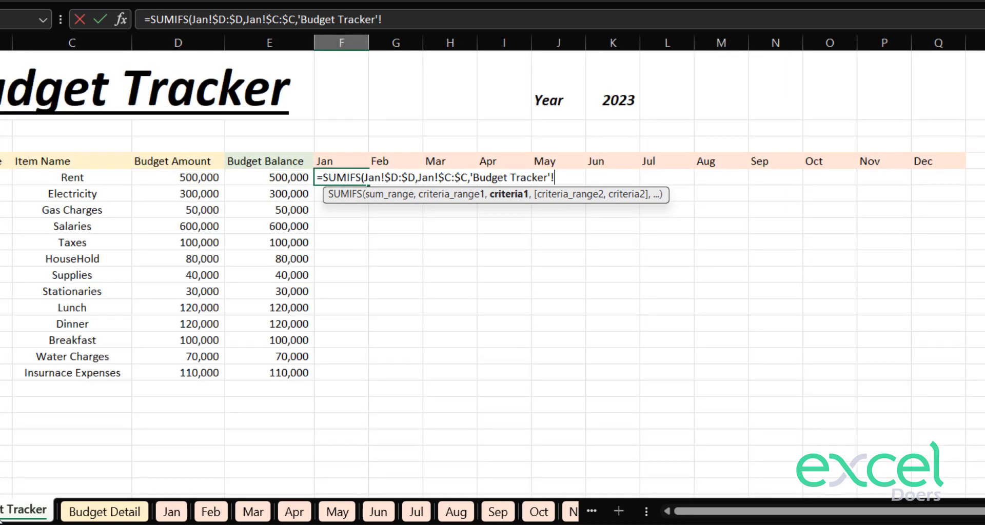
click(63, 180)
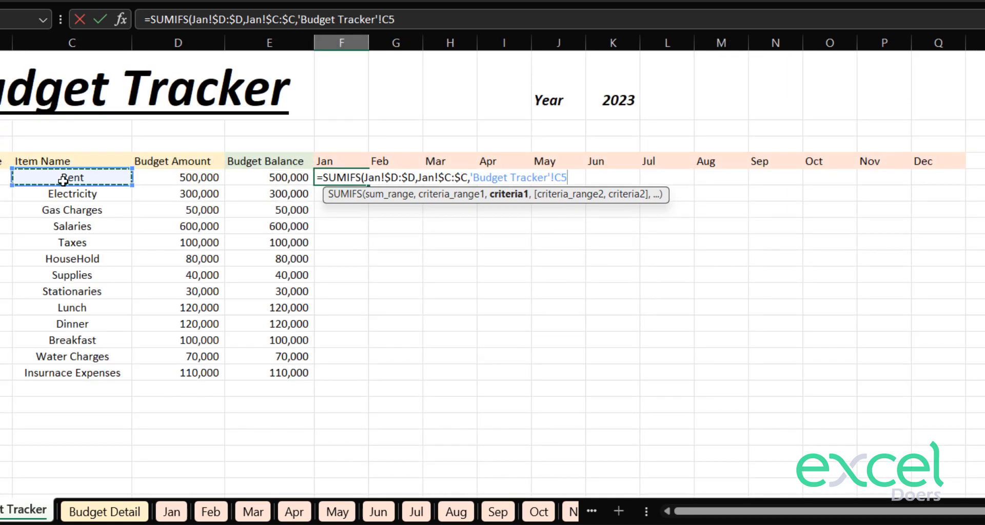
click(554, 177)
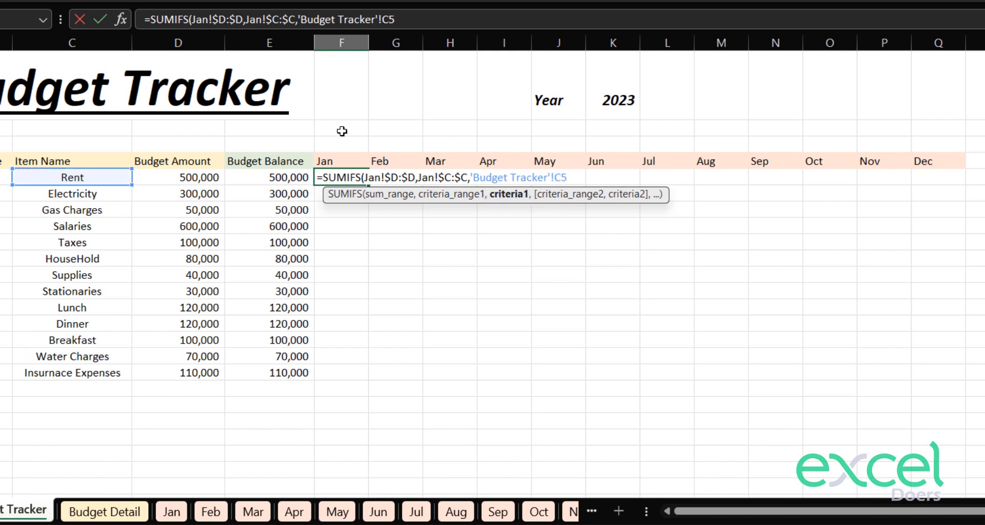
text($C5))
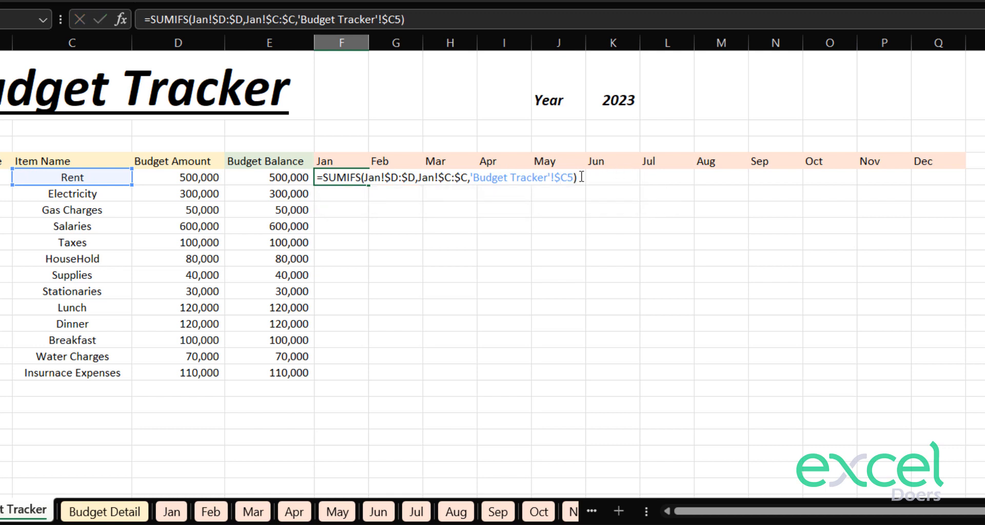
key(Return)
- Format the January Rent amount in F5 with comma style and no decimal places
key(Up)
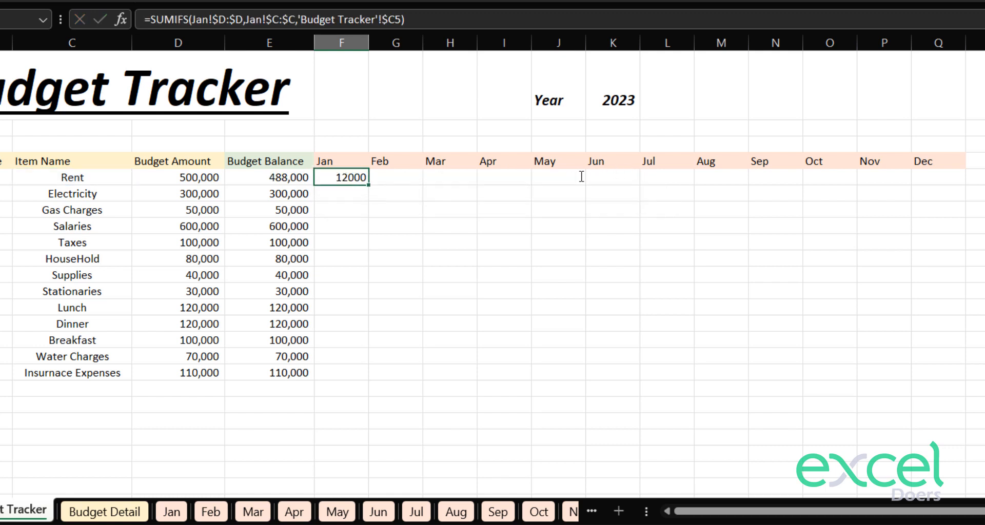
key(alt+h)
key(k)
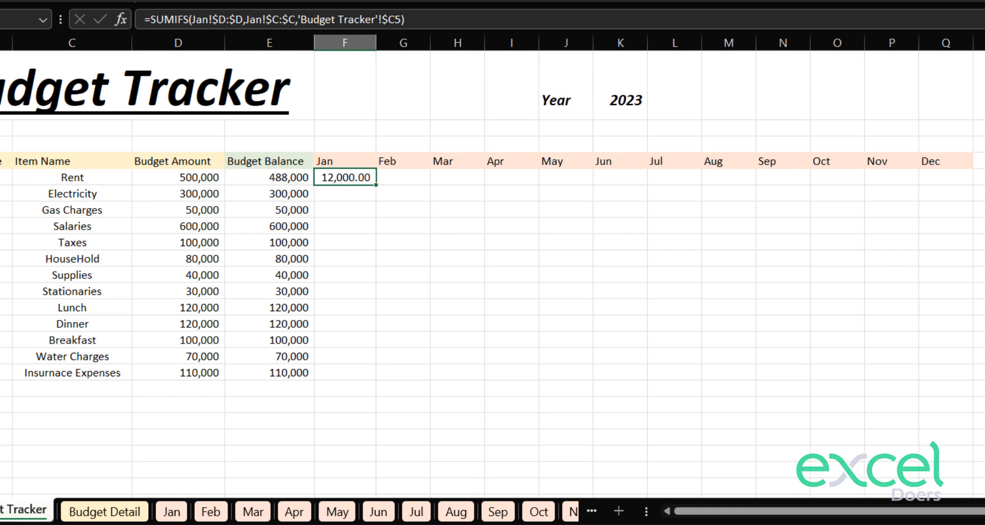
key(alt+h)
key(9)
key(alt+h)
key(9)
- Copy the January Rent formula down to the remaining items through Insurnace Expenses
key(ctrl+c)
key(Down)
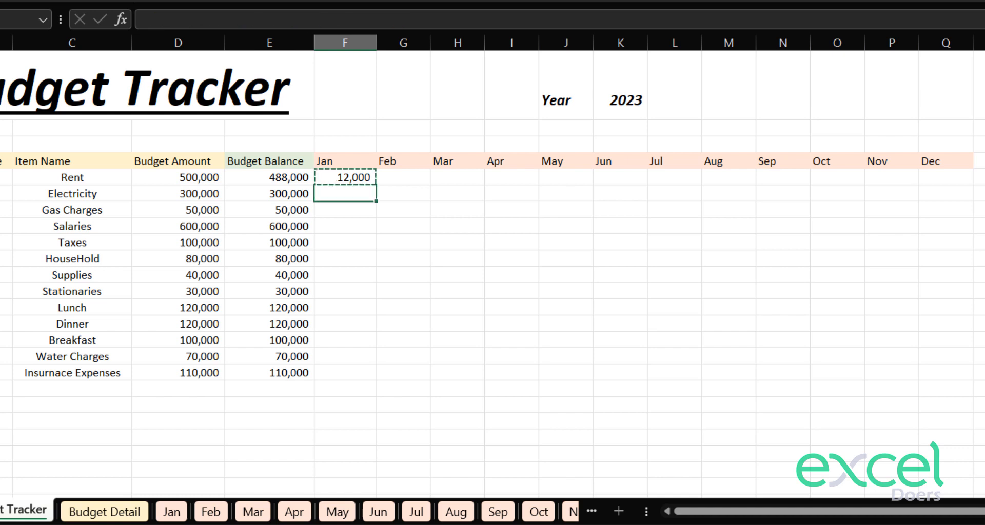
key(shift+Down)
key(shift+Down)
key(shift+Down)
key(shift+Down)
key(shift+Down)
key(shift+Down)
key(shift+Down)
key(shift+Down)
key(shift+Down)
key(shift+Down)
key(shift+Down)
key(ctrl+v)
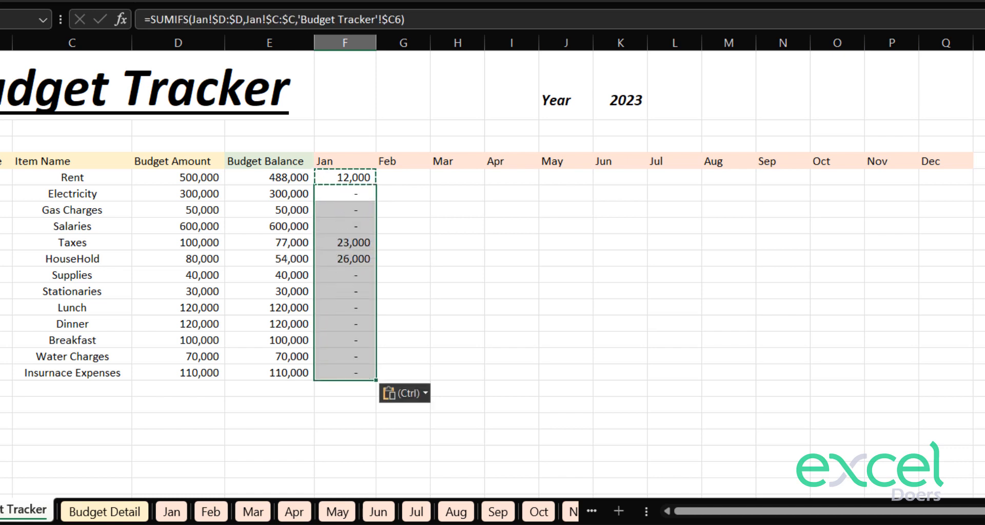
- Try copying the whole block of January formulas into the Feb and Mar columns
key(Up)
key(Right)
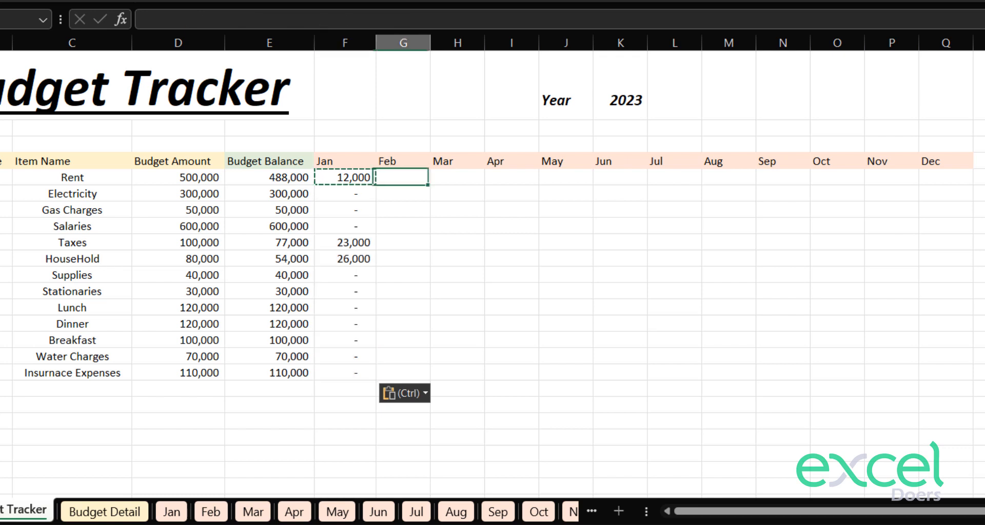
key(Left)
key(ctrl+shift+Down)
key(ctrl+c)
key(Right)
key(ctrl+v)
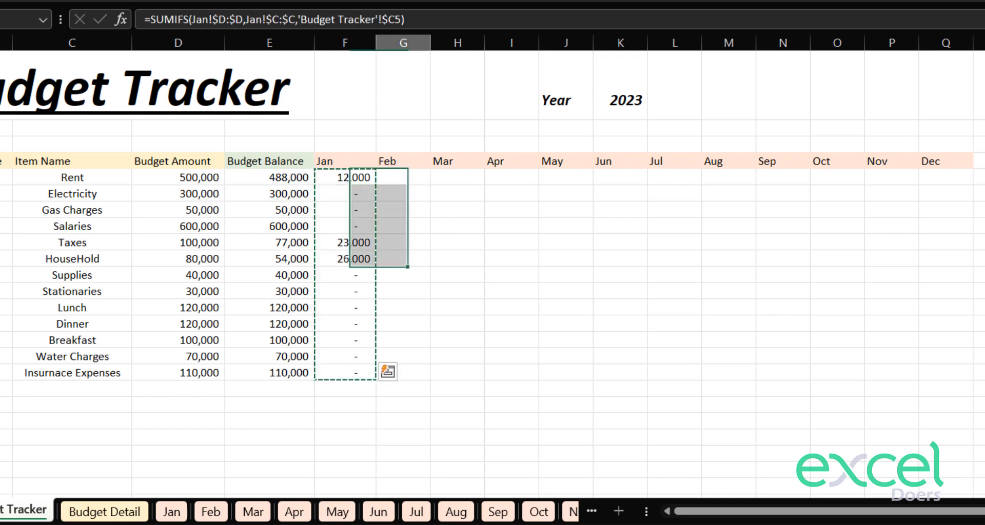
key(Right)
key(ctrl+v)
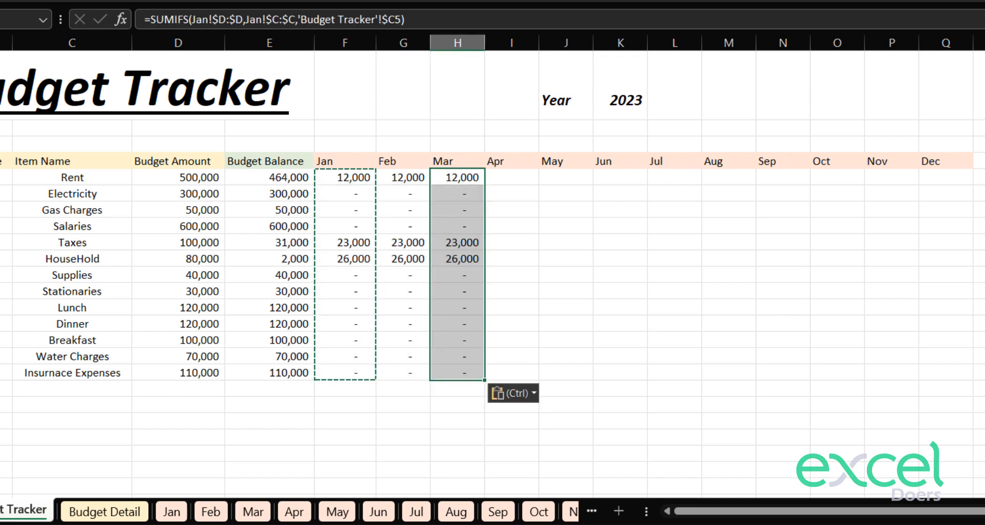
- Clear the pasted Mar formulas and inspect the Jan sheet reference in the Feb Rent formula
key(Delete)
key(Left)
key(F2)
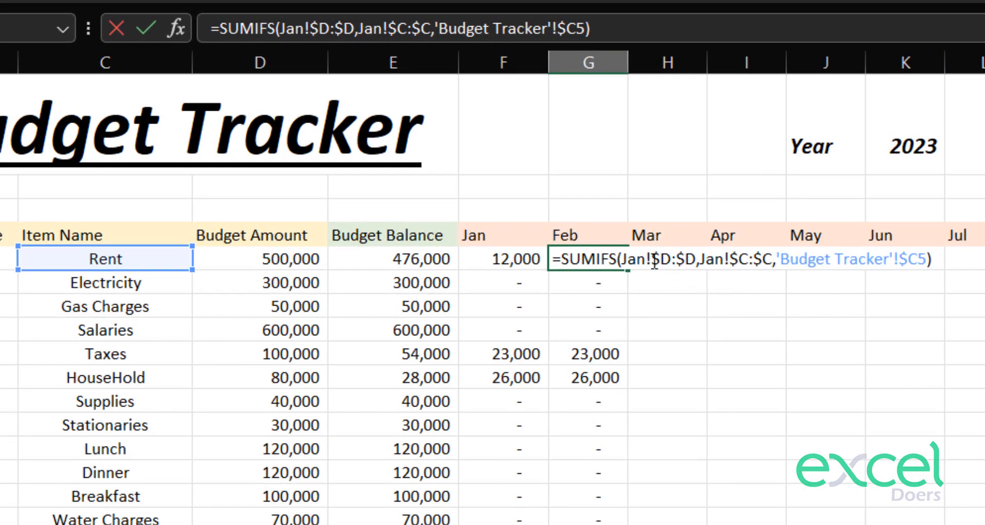
drag(629, 251, 607, 252)
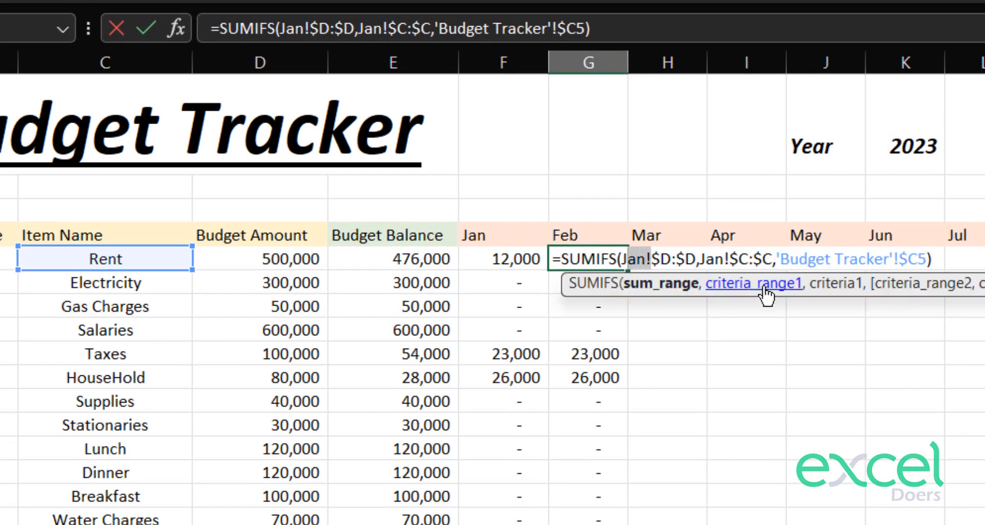
key(Return)
- Delete the pasted formulas from the Feb column
key(Up)
key(ctrl+shift+Down)
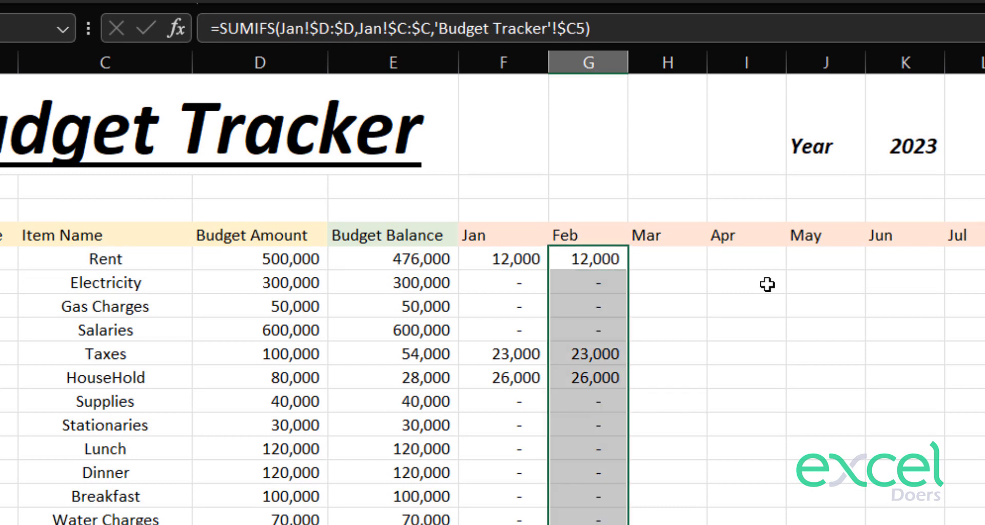
key(Delete)
key(Left)
key(Down)
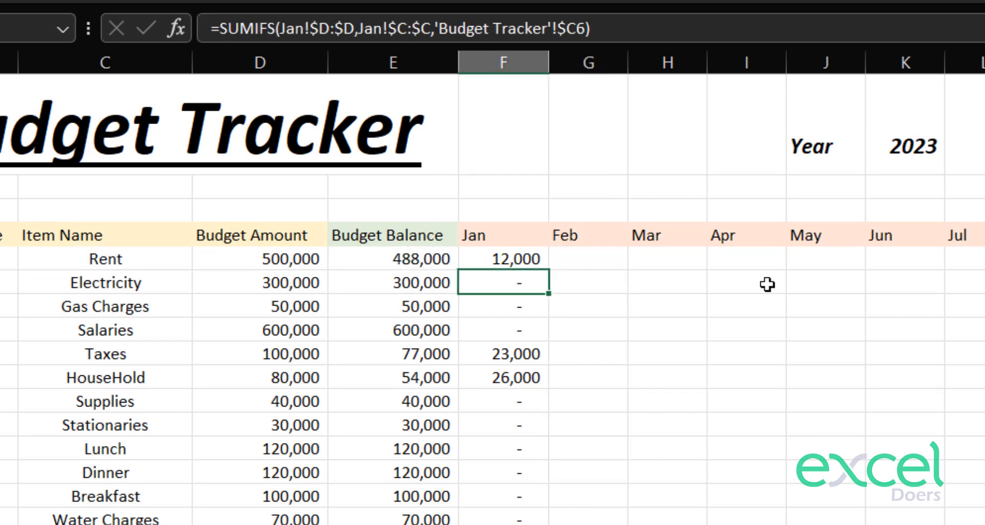
- Clear the January formulas for all items below Rent
key(ctrl+shift+Down)
key(Delete)
key(Up)
key(Up)
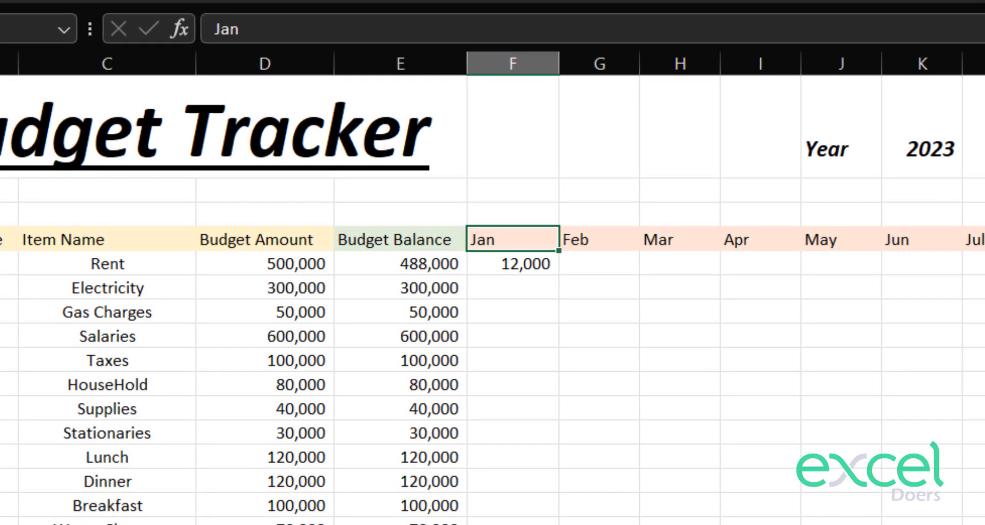
- In the January Rent formula, insert INDIRECT before the sum range and replace its Jan sheet name with header cell F4
click(504, 259)
double_click(508, 261)
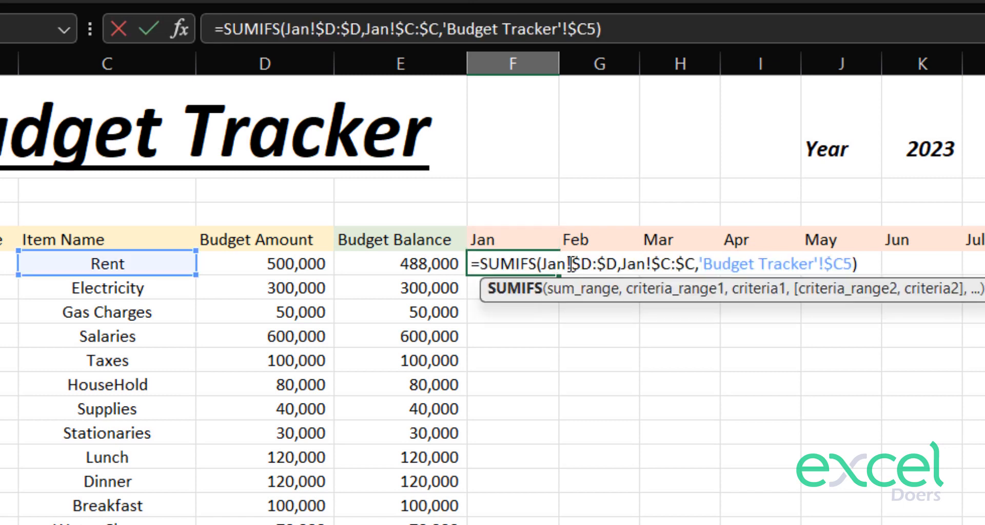
click(571, 264)
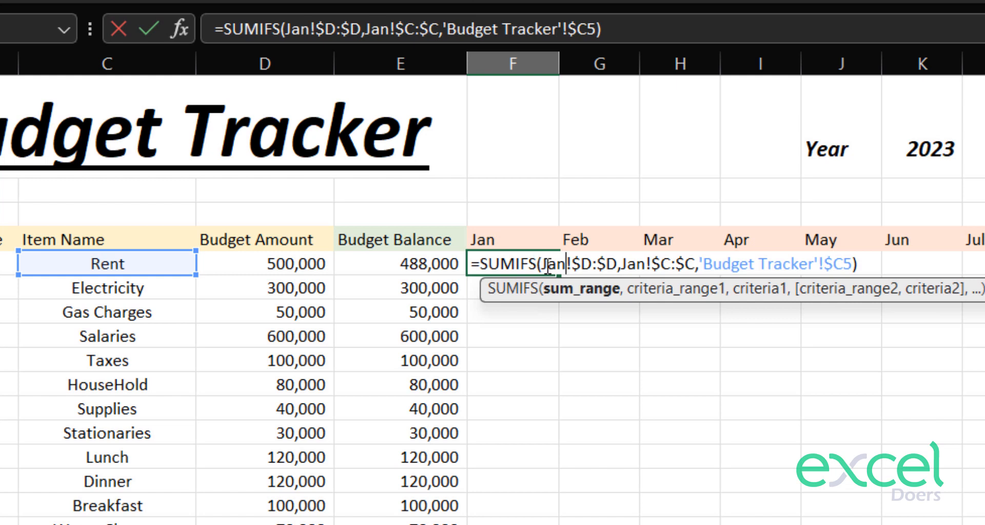
drag(544, 265, 622, 262)
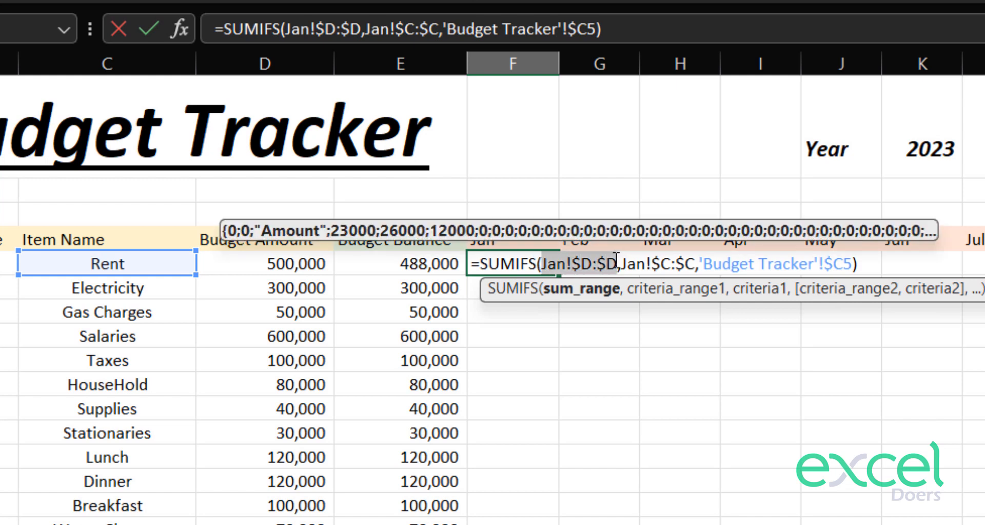
click(478, 265)
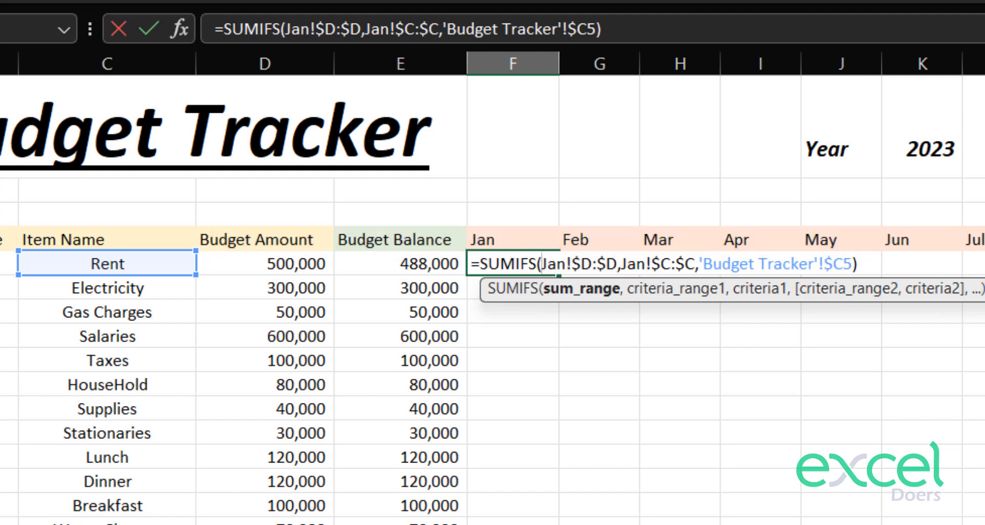
text(indi)
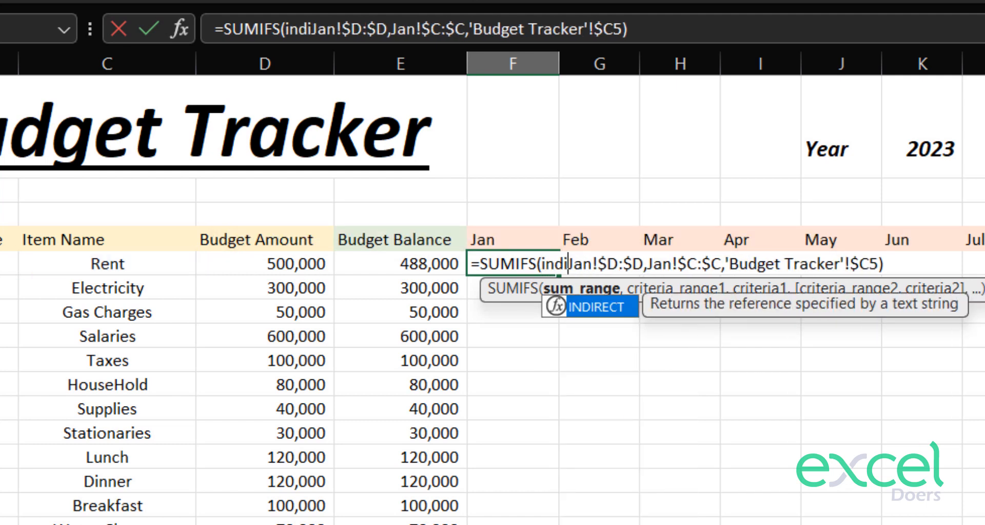
key(Tab)
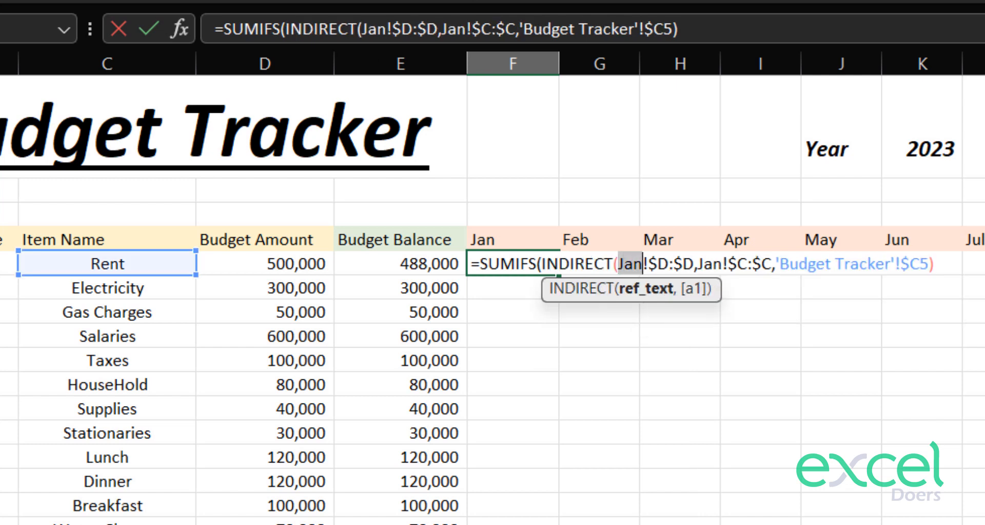
key(BackSpace)
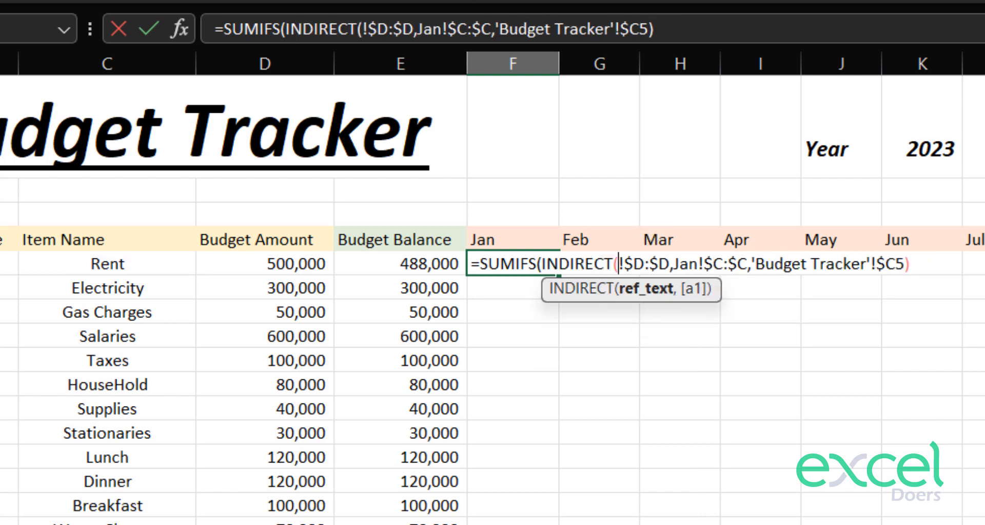
click(485, 241)
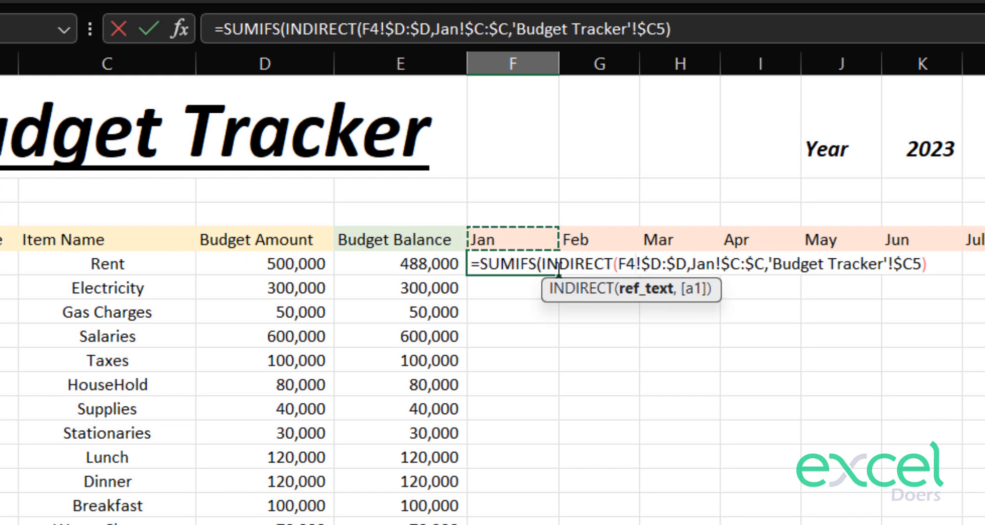
- Lock the header reference as F$4, join it with & to the quoted text "!$D:$D", and close the first INDIRECT
click(625, 264)
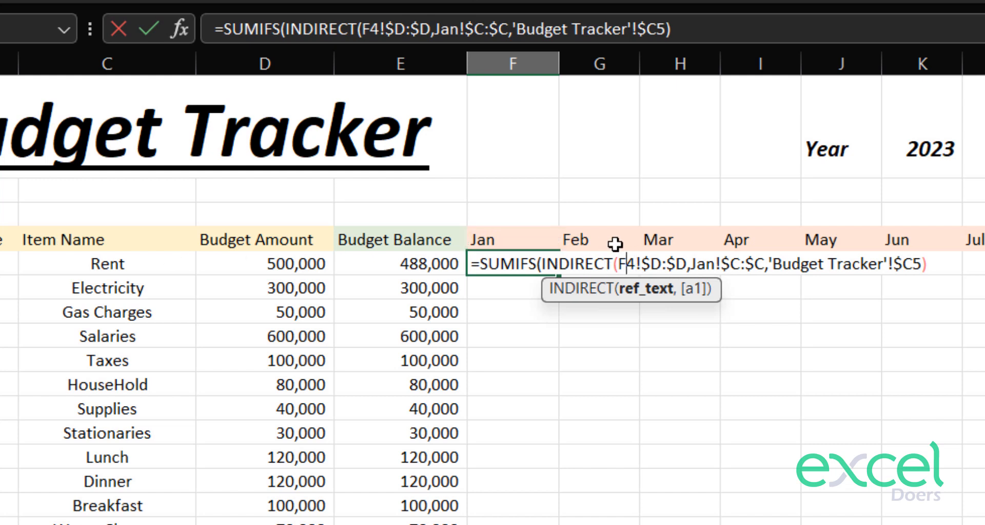
text($)
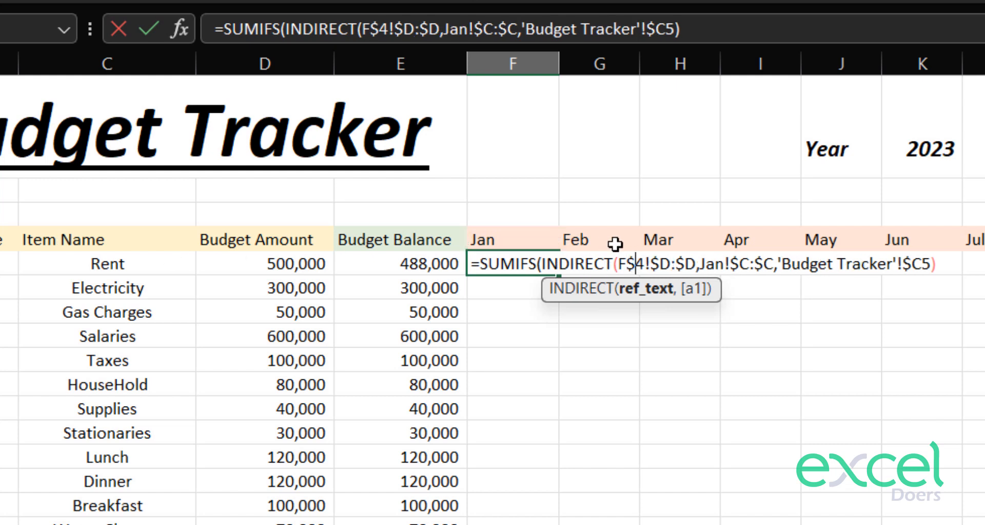
click(644, 264)
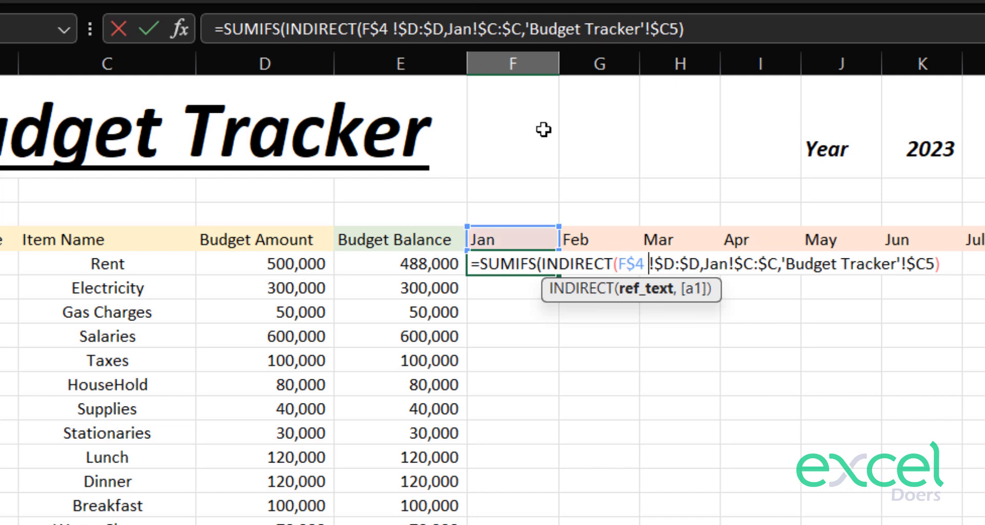
text(&)
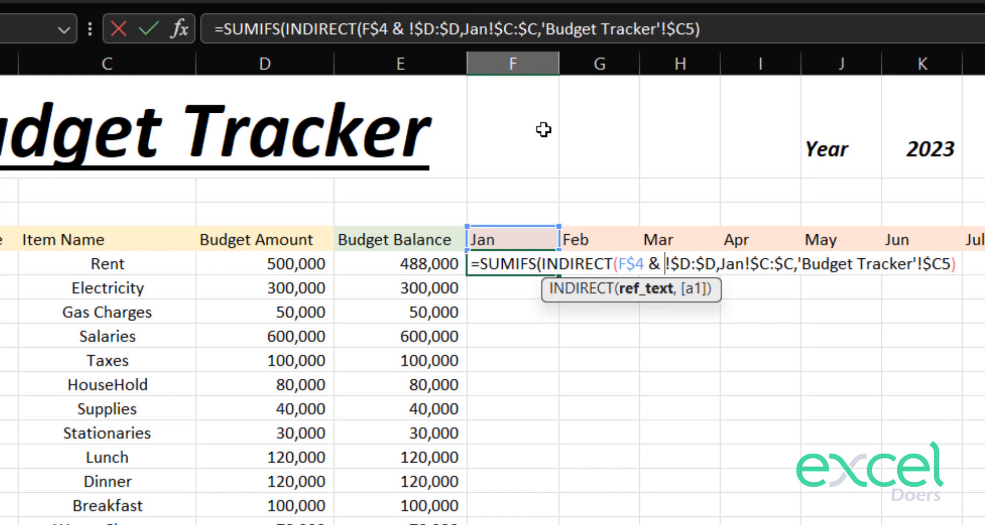
text( ")
key(Right)
key(Right)
key(Right)
key(Right)
key(Right)
key(Right)
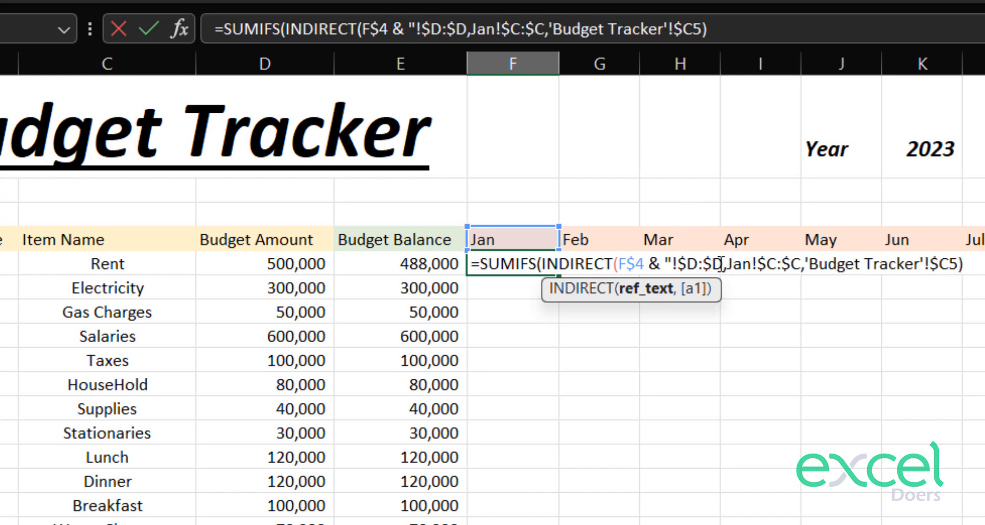
text(")
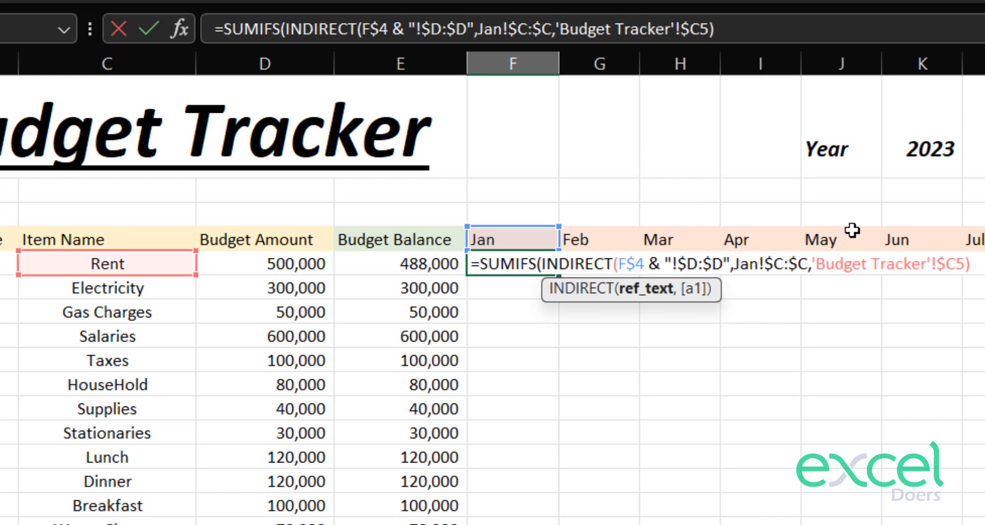
text())
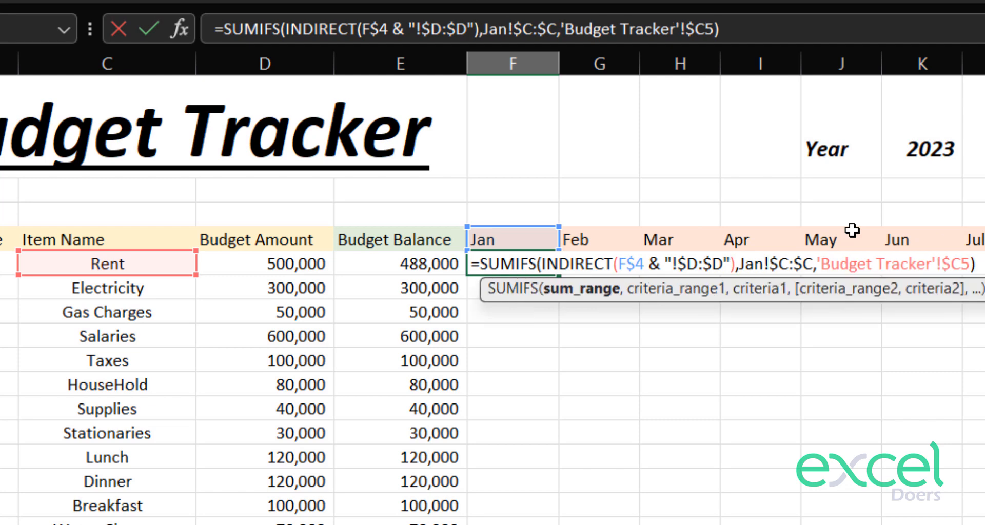
- Insert INDIRECT before the SUMIFS criteria range and replace its Jan sheet name with header cell F4
click(742, 264)
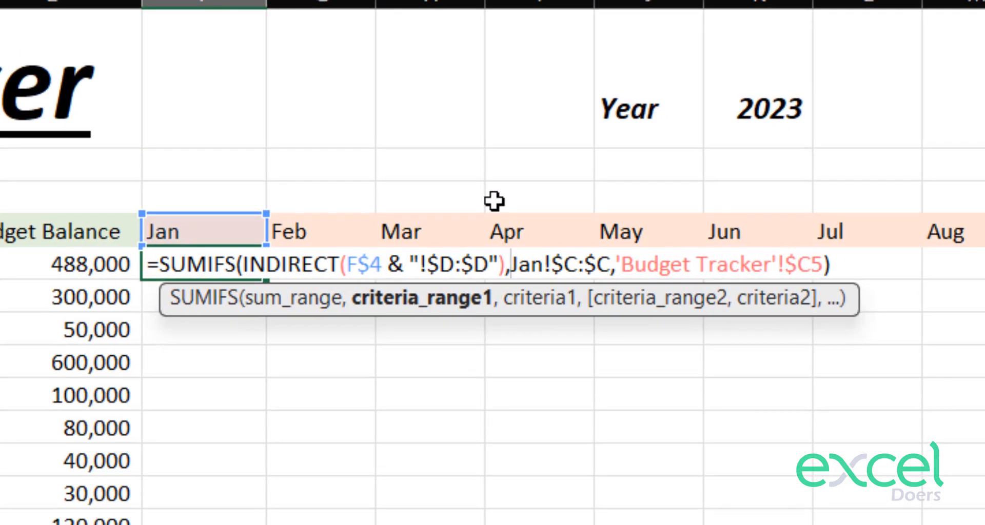
text(ind)
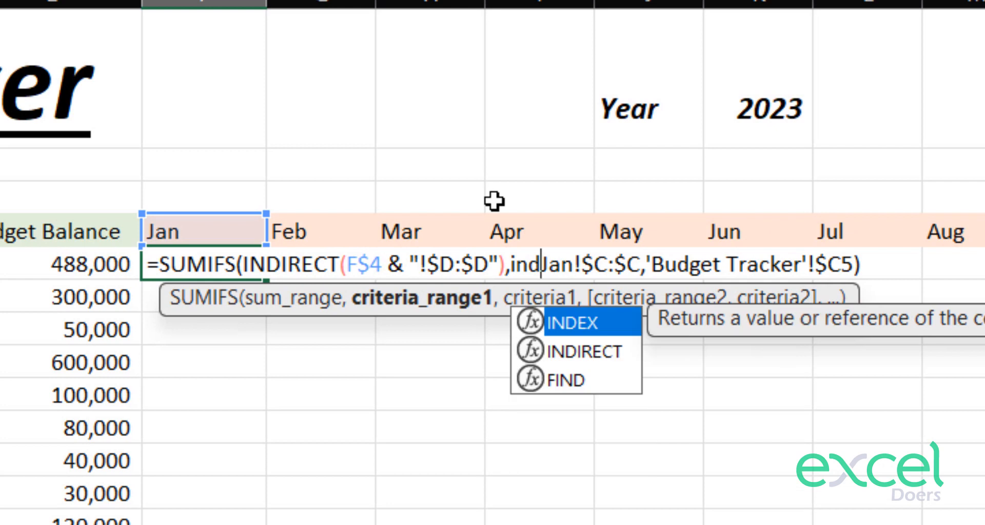
text(i)
key(Tab)
key(shift+Right)
key(shift+Right)
key(shift+Right)
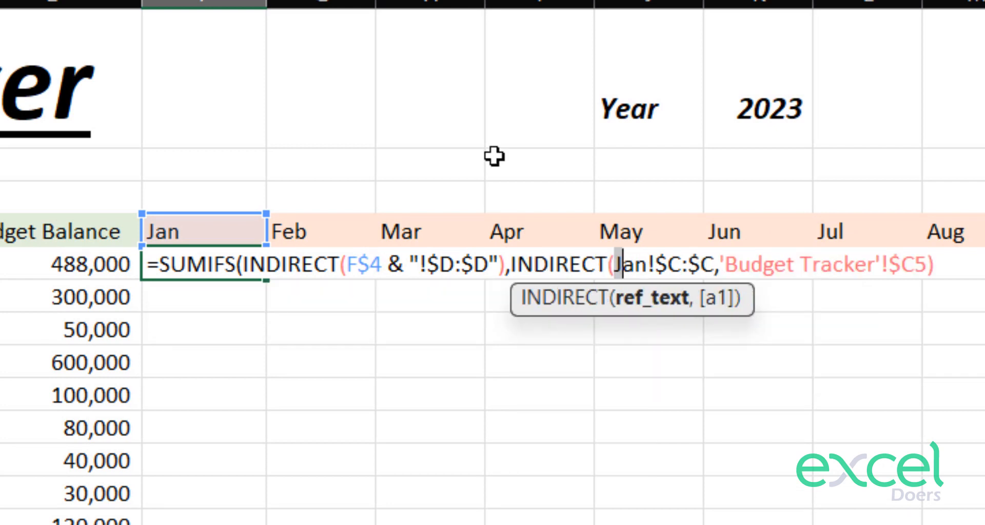
key(BackSpace)
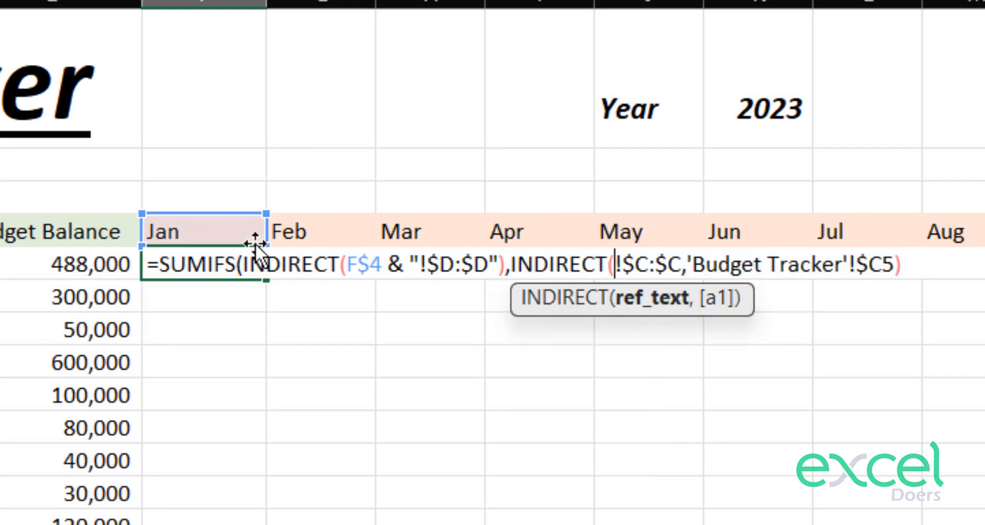
click(204, 231)
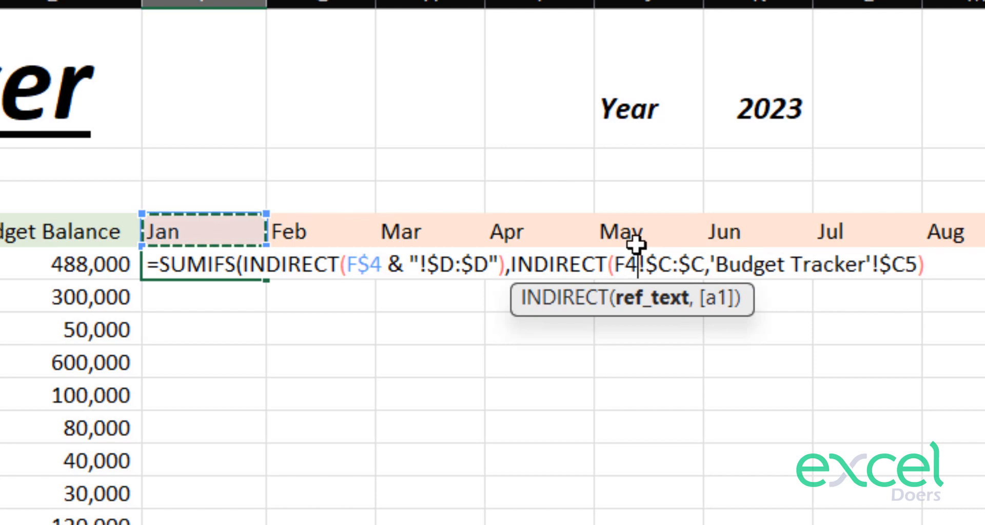
- Complete the second INDIRECT as F$4 & "!$C:$C" and commit the January Rent formula
click(626, 264)
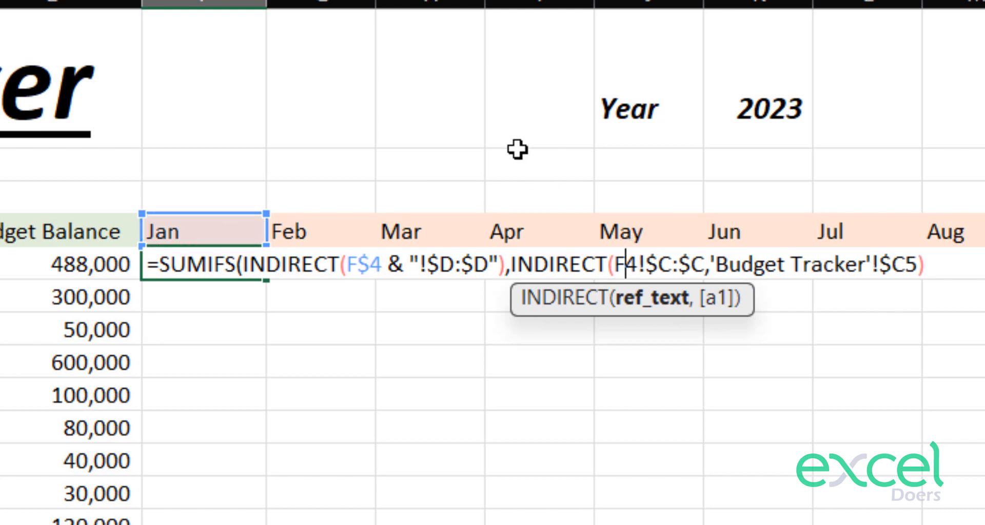
text($)
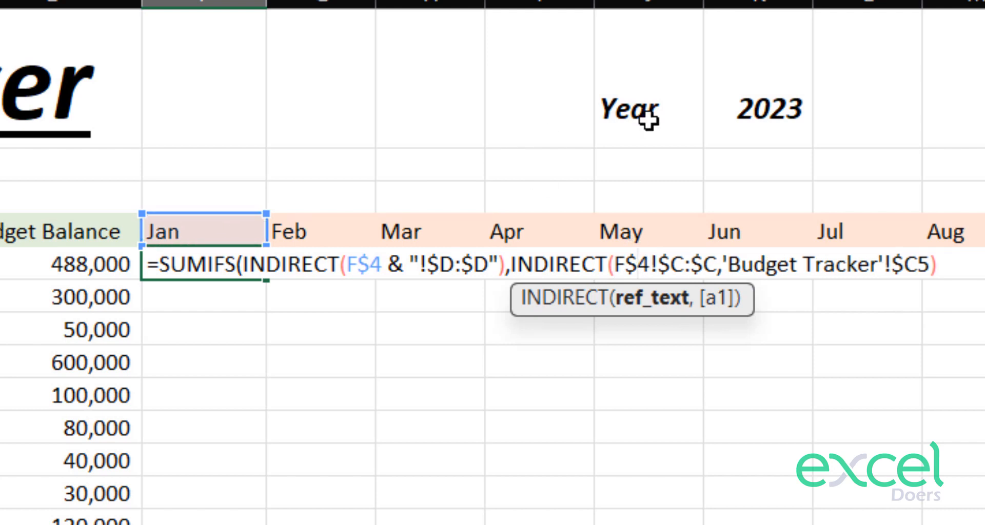
click(650, 264)
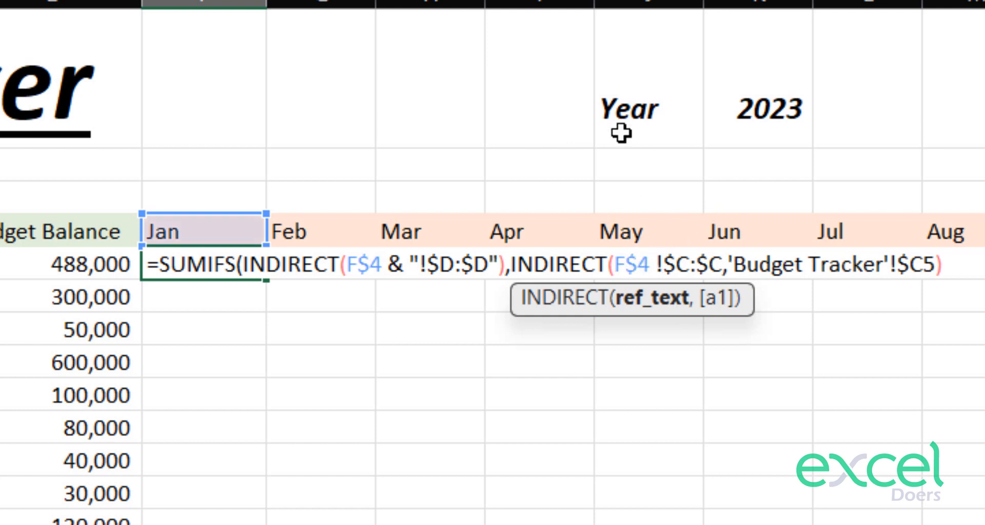
text(&)
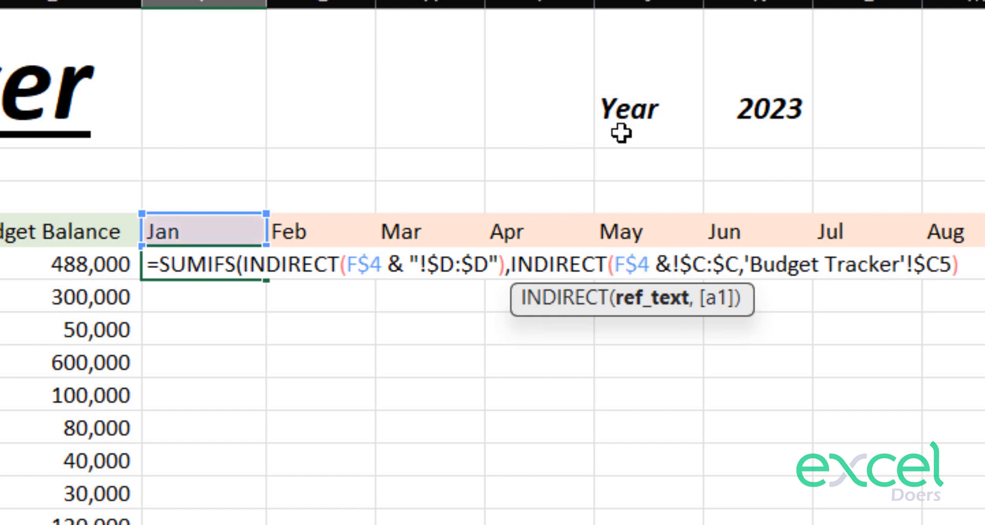
text( ")
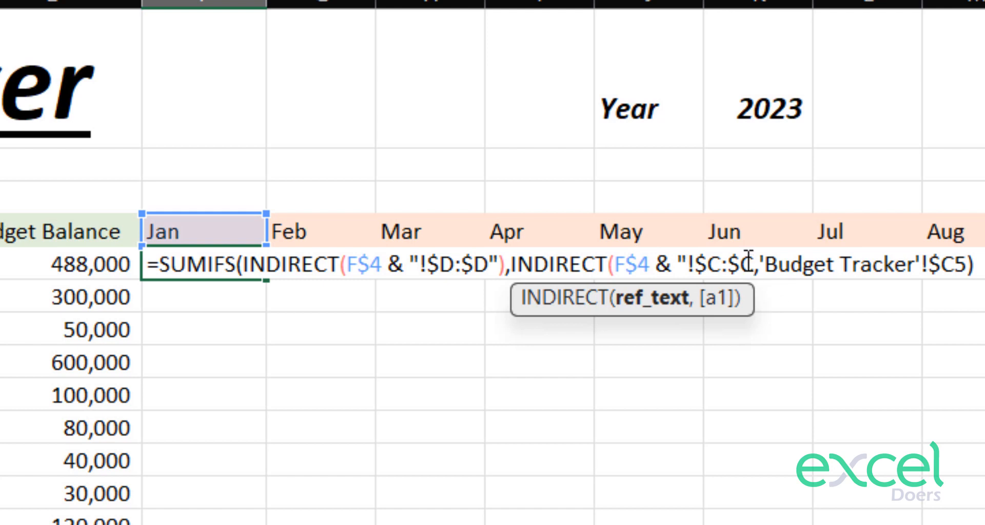
text("))
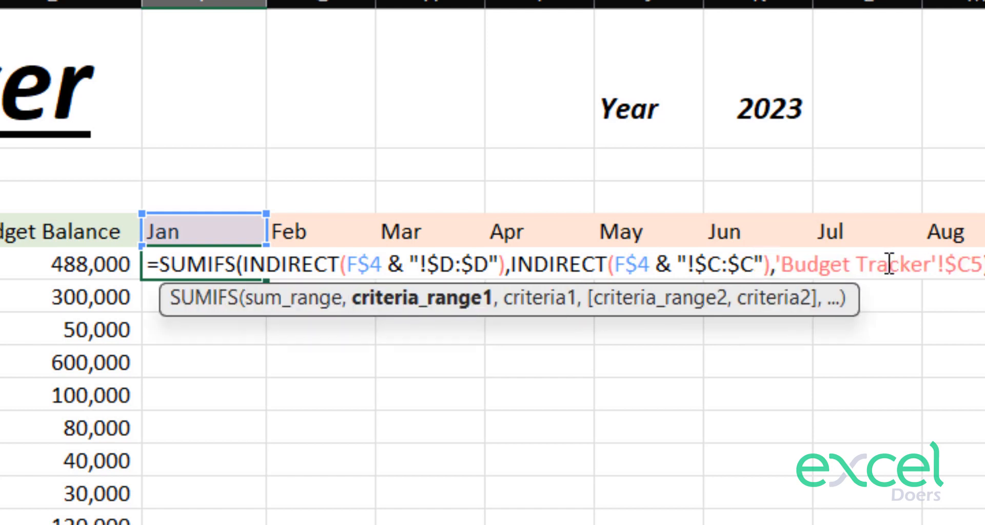
key(Return)
key(Up)
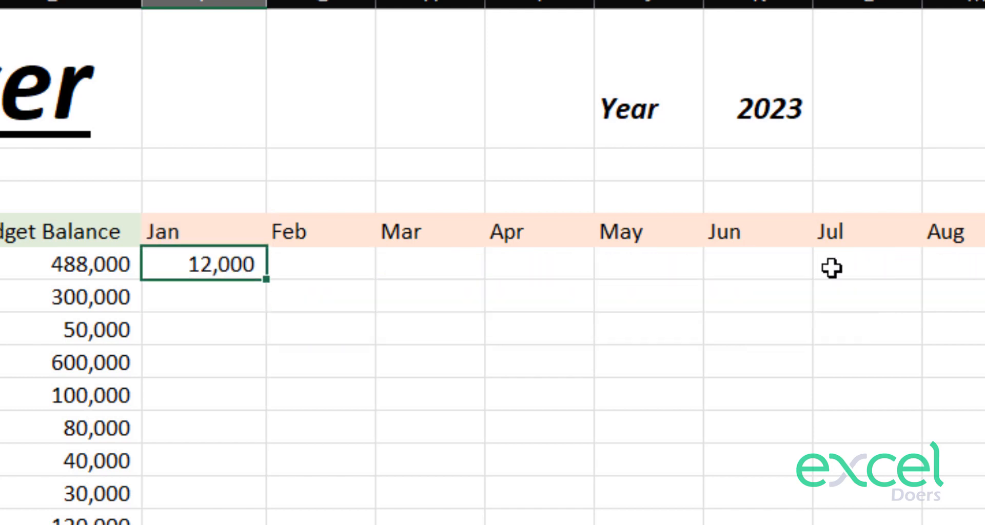
- Copy the January Rent formula to every item from Rent to Insurnace Expenses across the Jan to Dec columns
key(ctrl+c)
key(shift+Right)
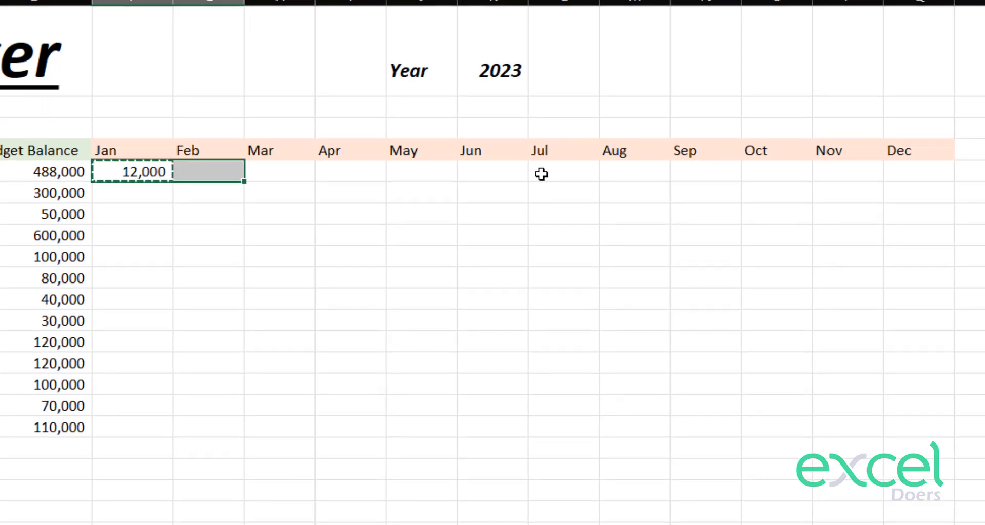
key(shift+Right)
key(shift+Right)
key(shift+Right)
key(shift+Right)
key(shift+Right)
key(shift+Right)
key(shift+Right)
key(shift+Right)
key(shift+Right)
key(shift+Right)
key(shift+Right)
key(shift+Left)
key(shift+Left)
key(shift+Right)
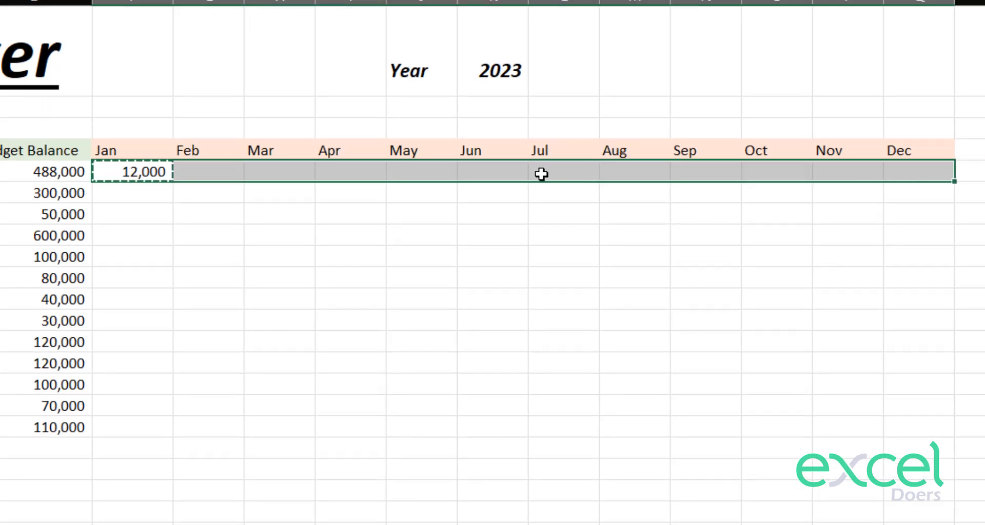
key(shift+Down)
key(shift+Down)
key(shift+Down)
key(shift+Down)
key(shift+Down)
key(shift+Down)
key(shift+Down)
key(shift+Down)
key(shift+Down)
key(shift+Down)
key(shift+Down)
key(shift+Down)
key(ctrl+v)
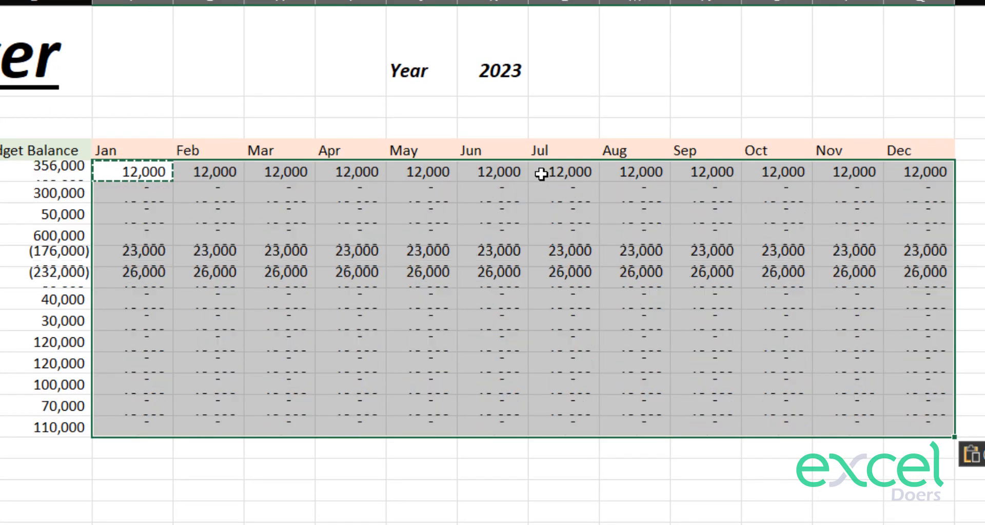
click(542, 295)
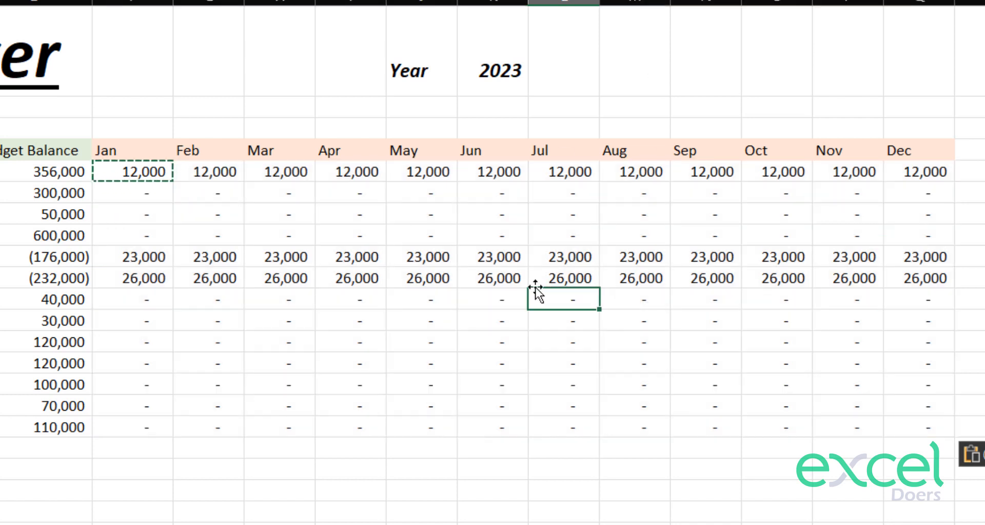
- Inspect the header references in the April Rent formula without changing it, and move to the March Rent cell
click(381, 247)
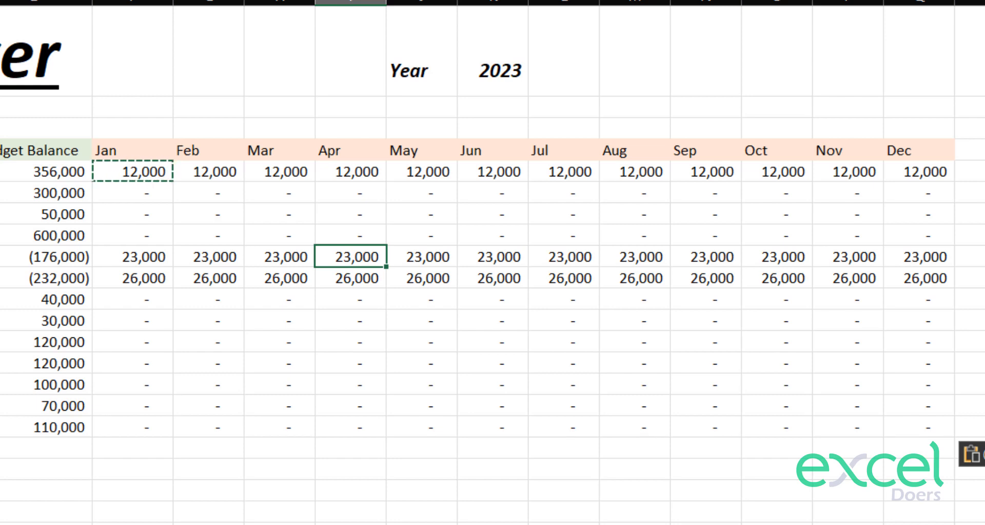
key(Up)
key(Up)
key(Up)
key(Up)
key(F2)
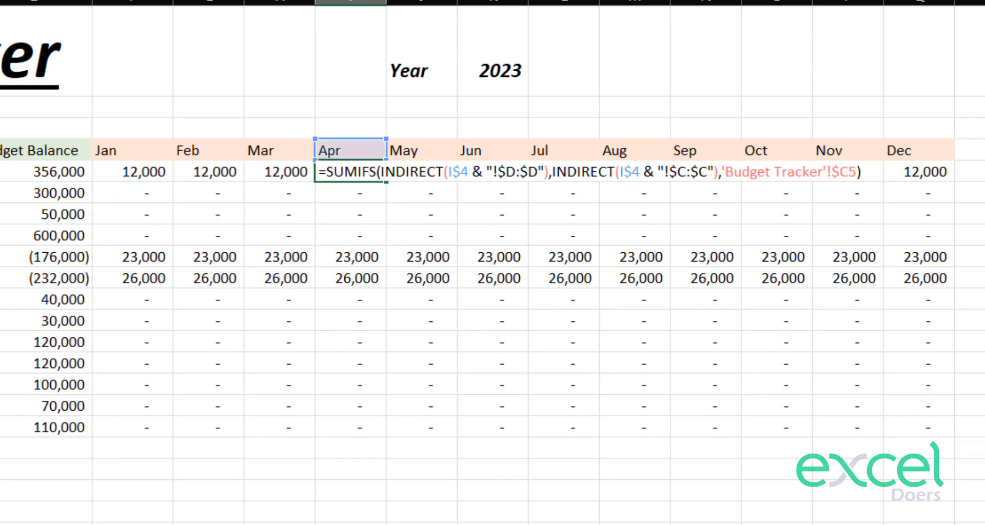
key(Escape)
key(Left)
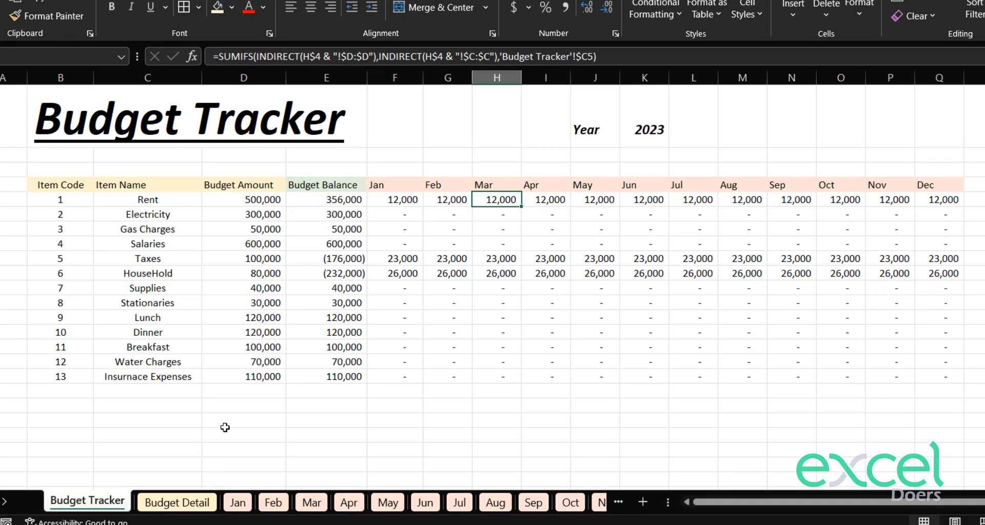
- Set the Taxes amount on the Feb sheet to 50,000 and check the Feb Taxes cell in the Budget Tracker
click(273, 502)
click(254, 159)
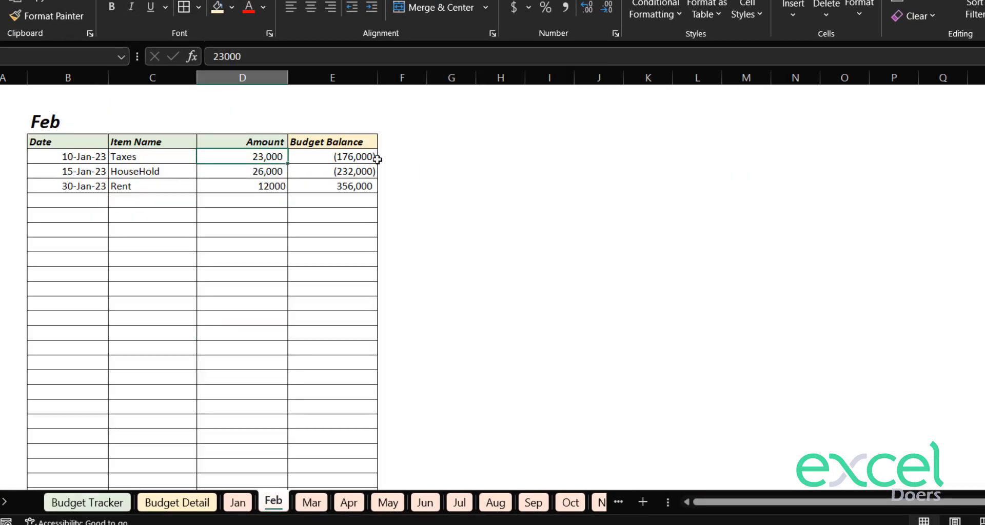
text(50,00)
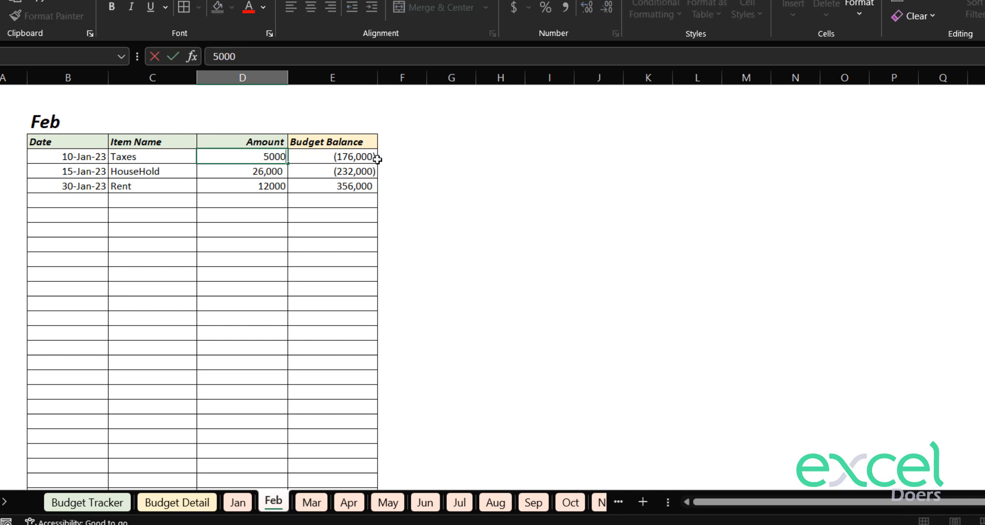
text(0)
key(Return)
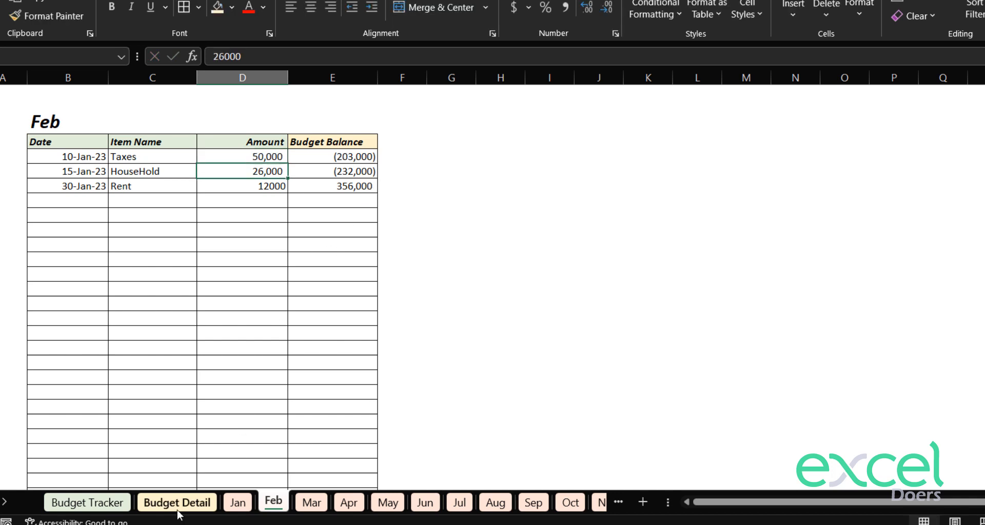
click(194, 509)
click(88, 503)
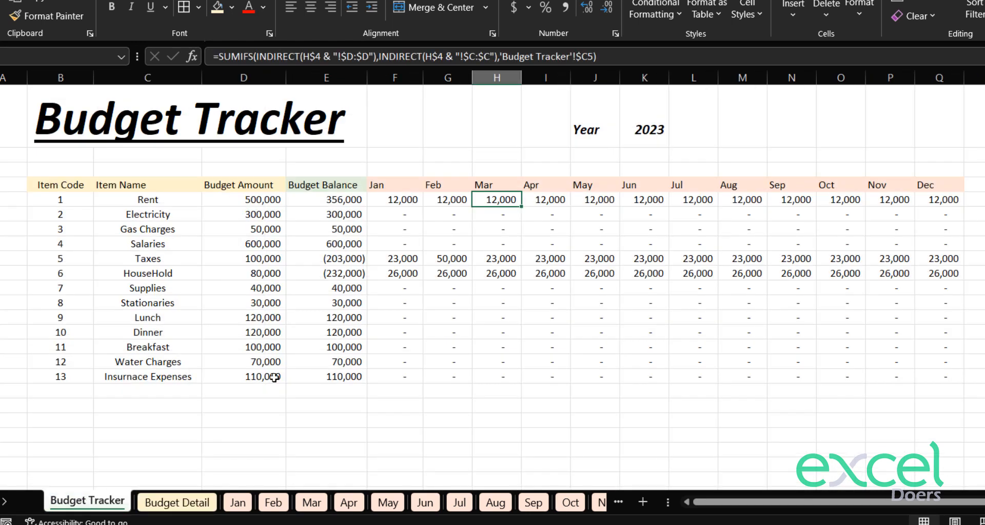
click(461, 258)
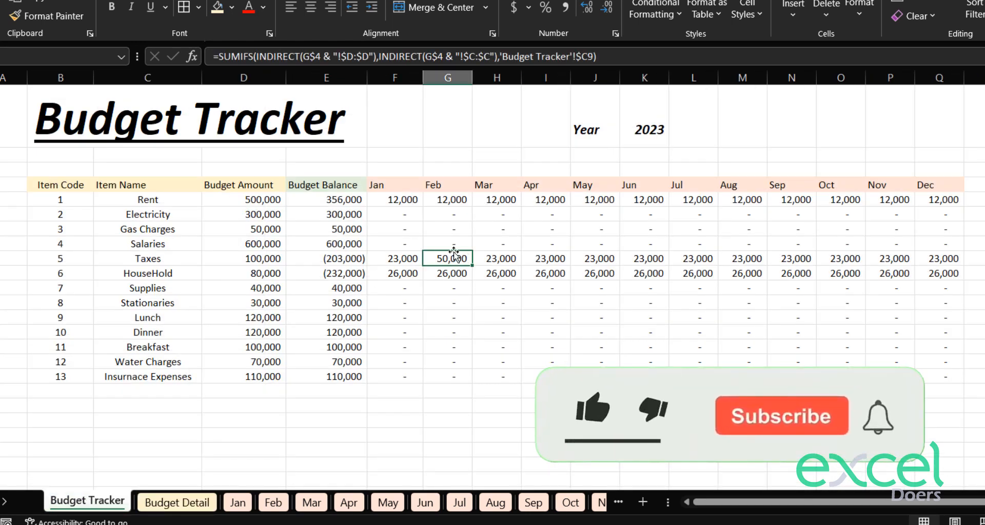
- Set the Rent amount on the Feb sheet to 25000 and check the Feb Rent and HouseHold cells in the Budget Tracker
click(277, 506)
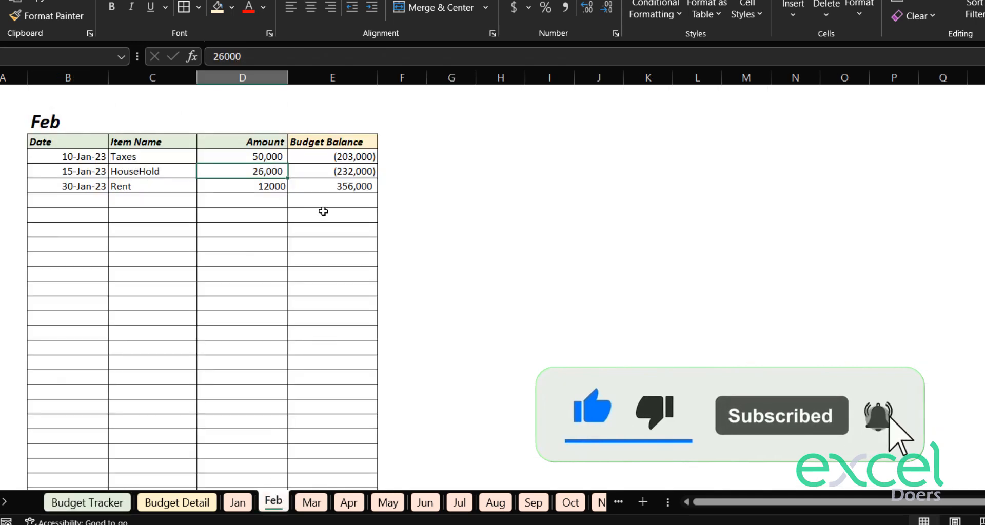
click(277, 188)
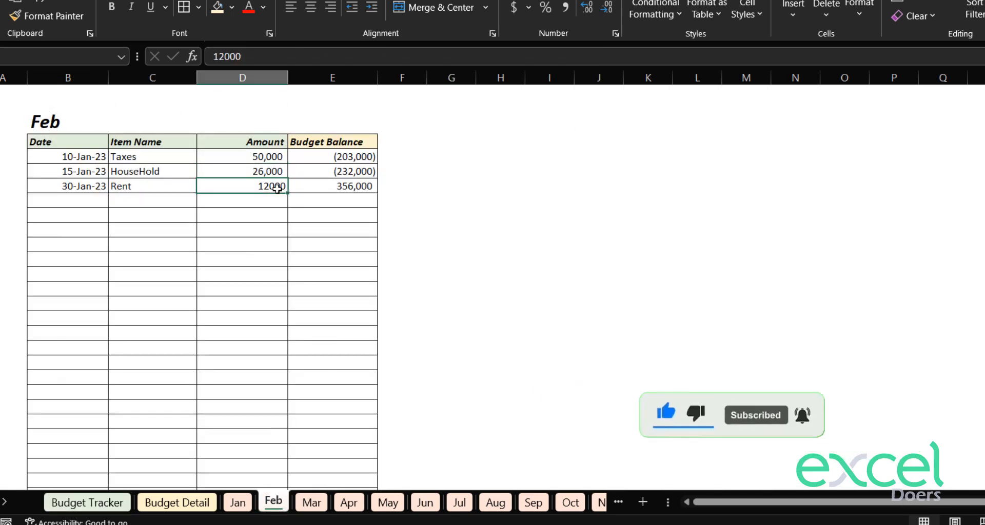
text(250)
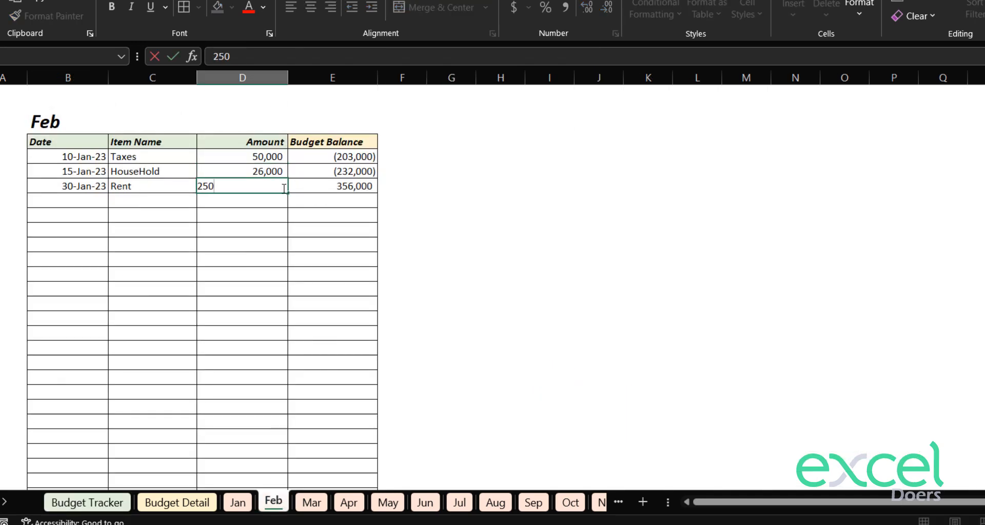
key(Return)
click(69, 503)
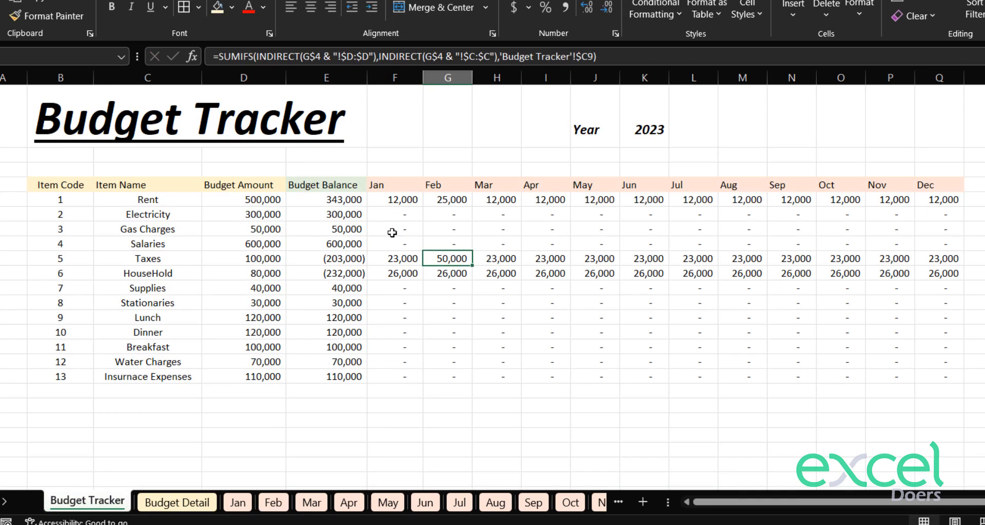
click(441, 199)
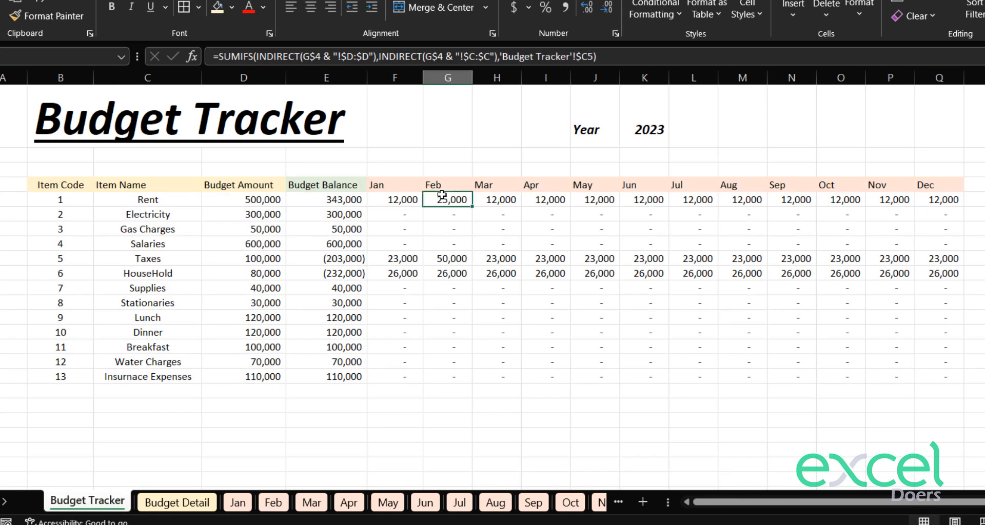
click(447, 282)
click(451, 274)
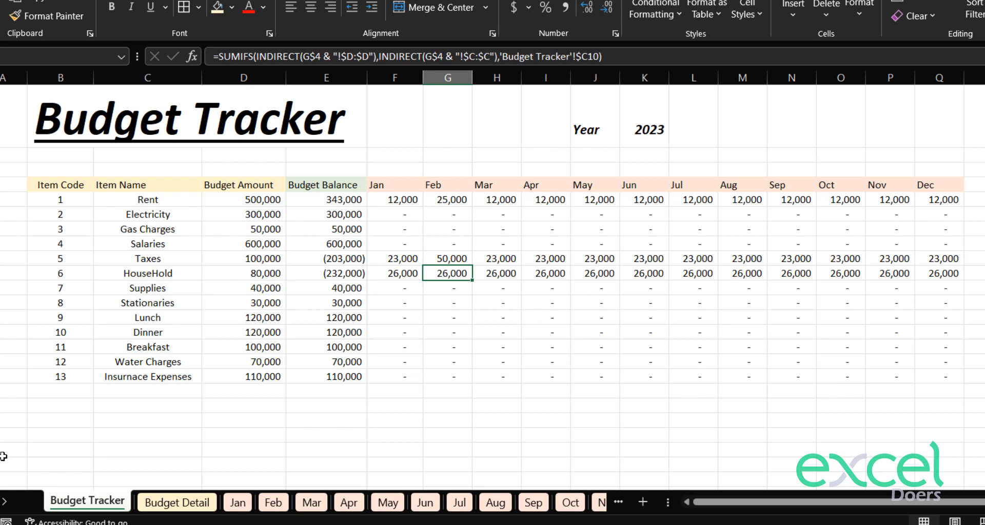
- Set the Rent amount on the Jan sheet to 60000 and check the Jan and Feb Rent cells in the Budget Tracker
click(238, 505)
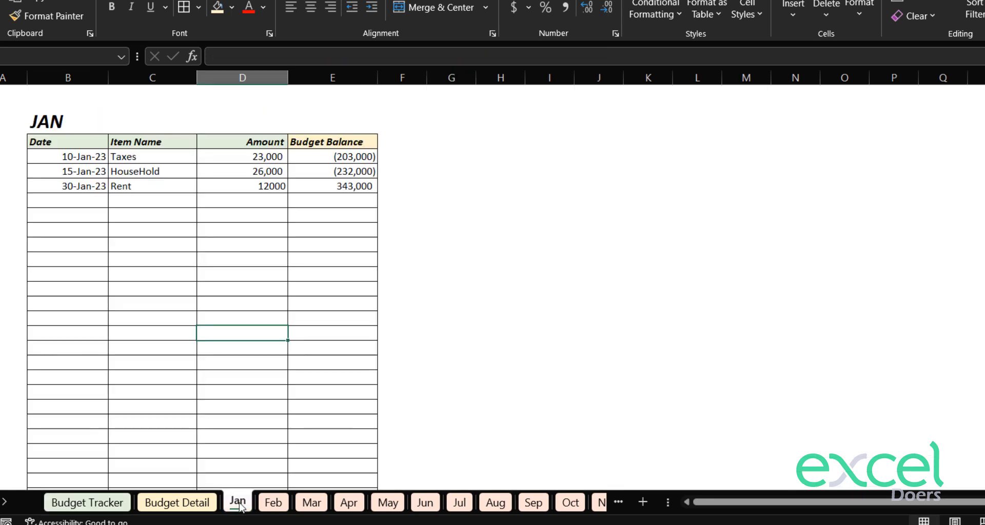
click(226, 187)
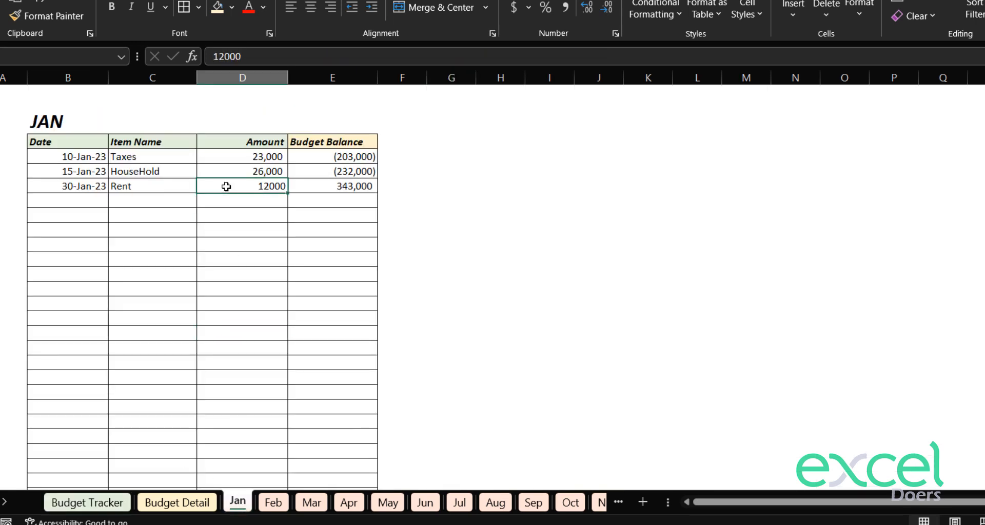
text(60000)
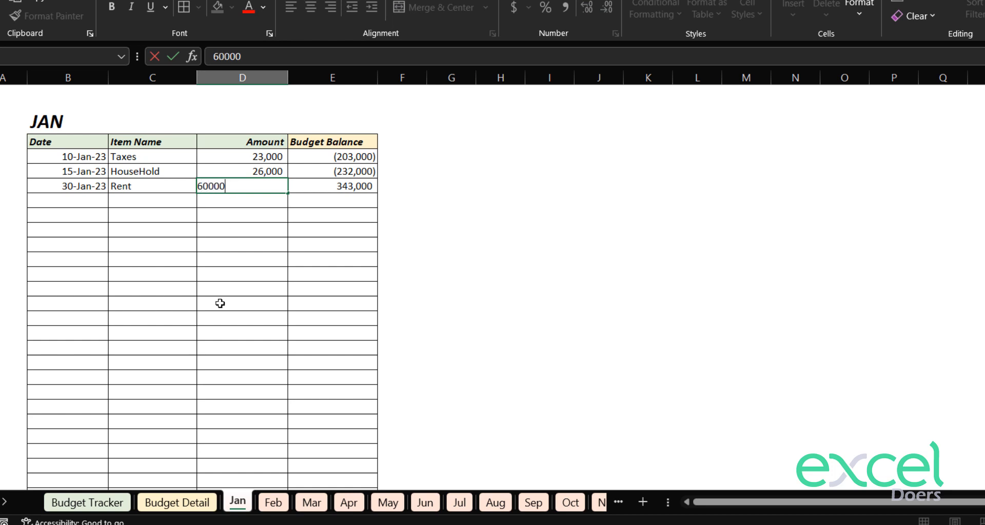
key(Return)
click(48, 500)
click(462, 272)
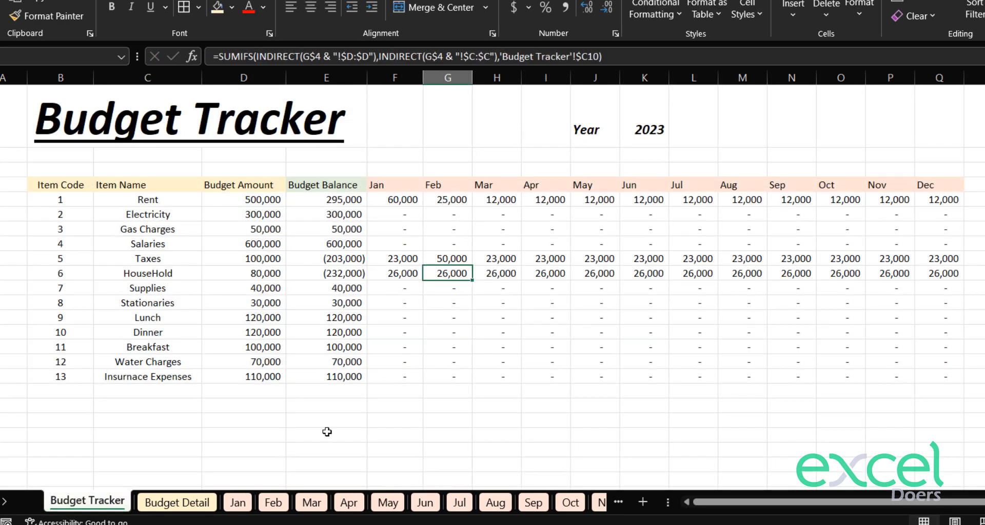
click(386, 203)
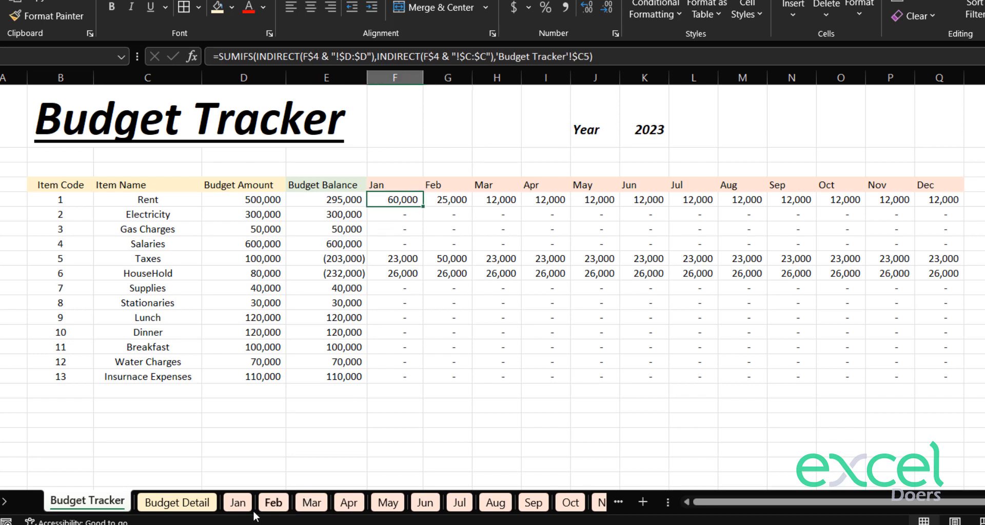
click(457, 200)
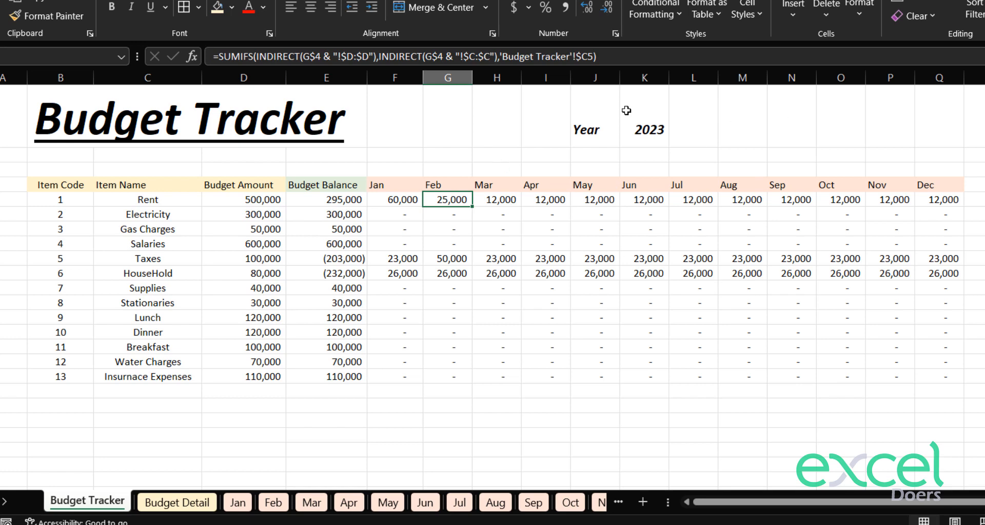
- Choose Breakfast as the item name in the first empty row of the May sheet
click(387, 502)
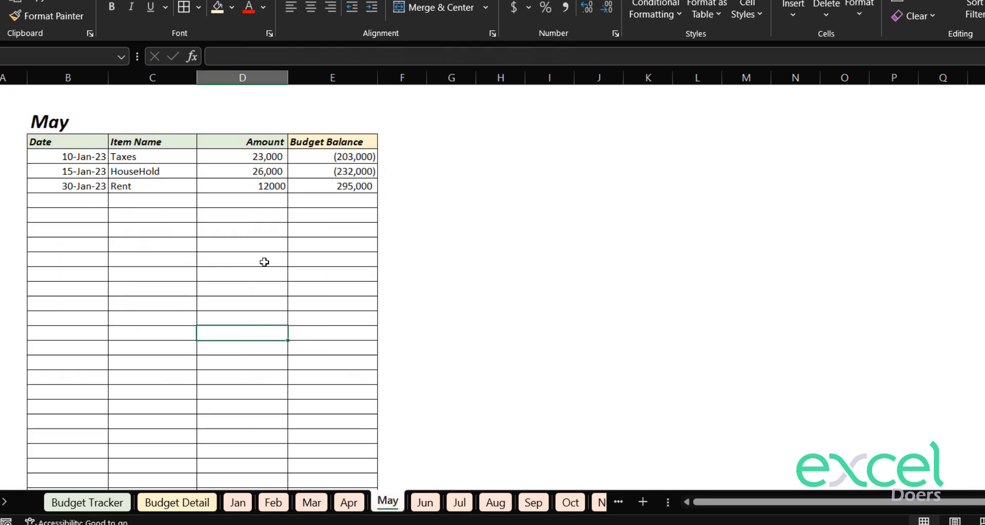
click(90, 201)
click(149, 200)
click(203, 201)
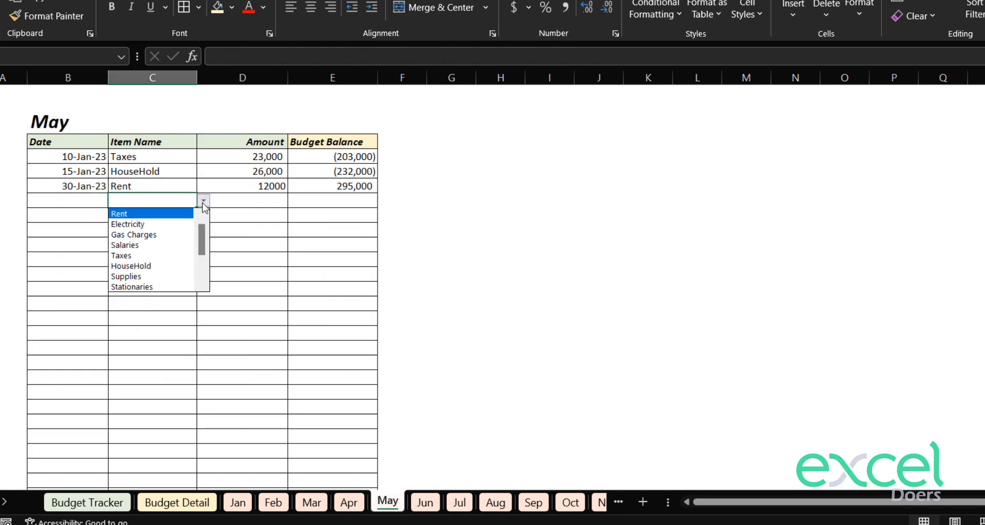
click(66, 158)
drag(66, 158, 73, 198)
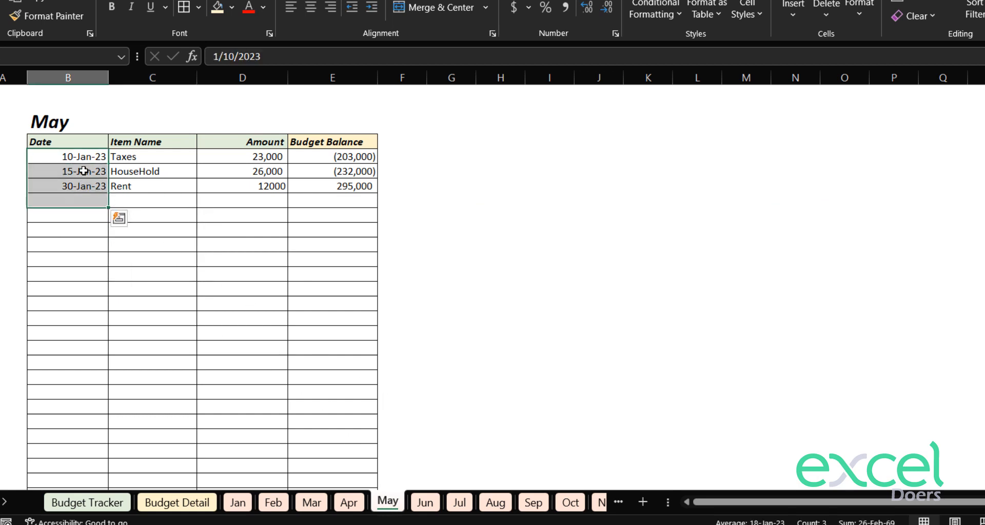
click(164, 204)
click(203, 200)
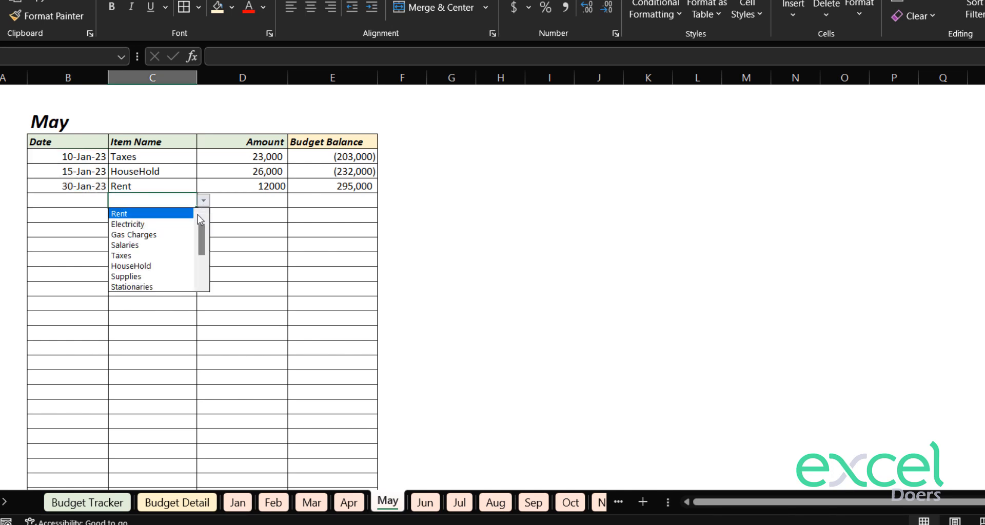
drag(204, 235, 203, 272)
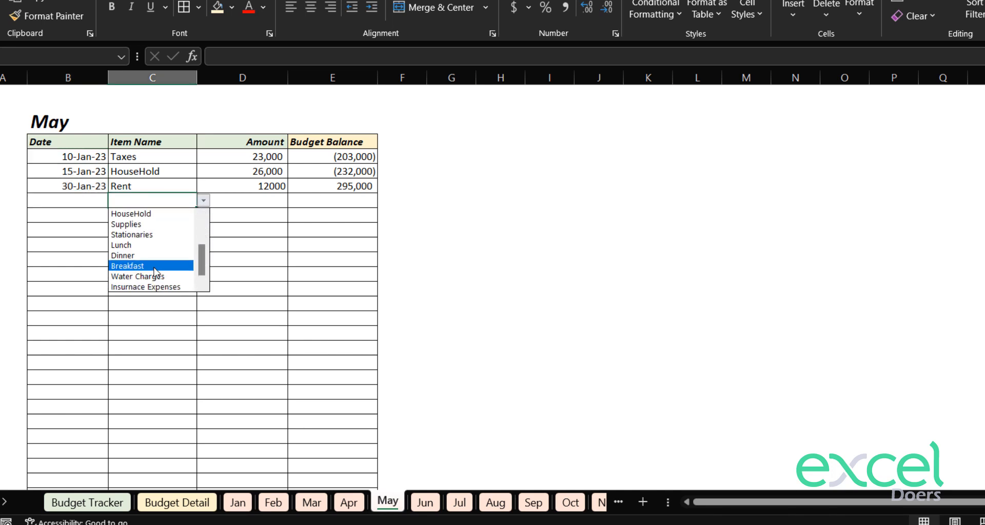
click(132, 266)
- Enter 2000 as the Breakfast amount on the May sheet and check the May Breakfast cell in the Budget Tracker
click(231, 203)
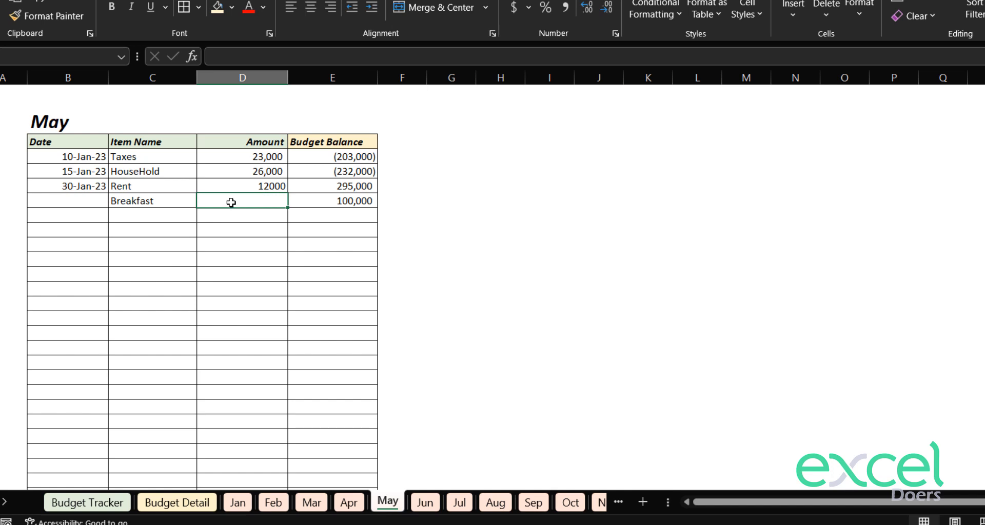
text(2000)
key(Return)
click(94, 504)
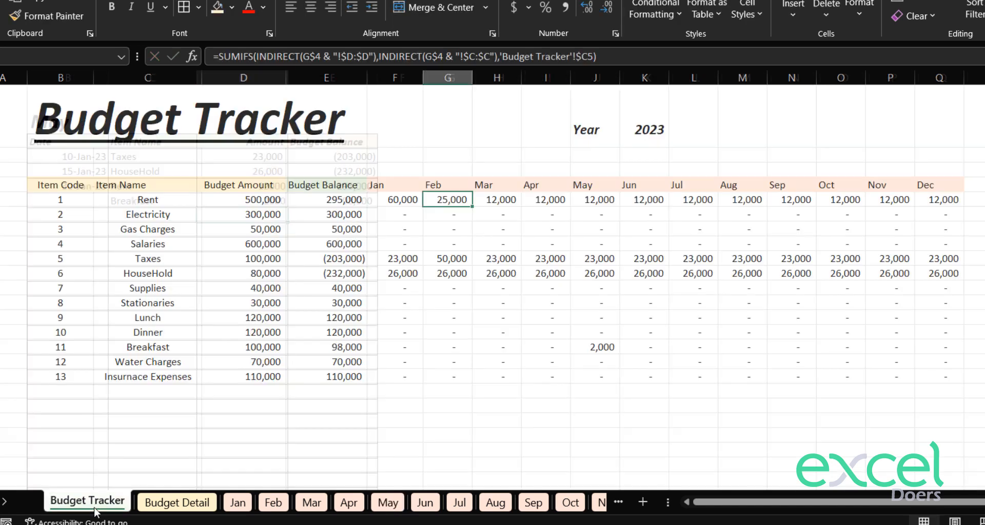
click(613, 344)
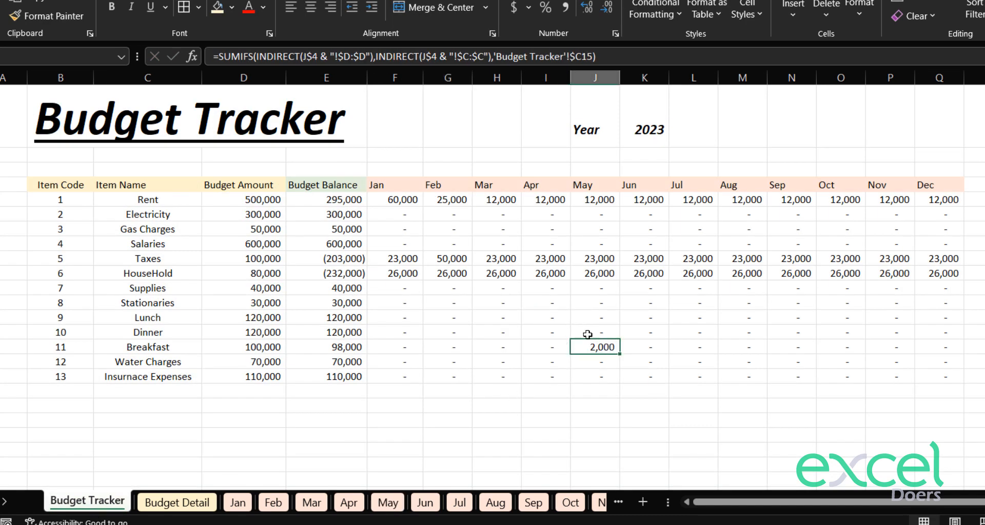
- Examine the budget balances and budget amounts of Taxes and HouseHold in the Budget Tracker, glancing at the Jul sheet
drag(340, 258, 340, 273)
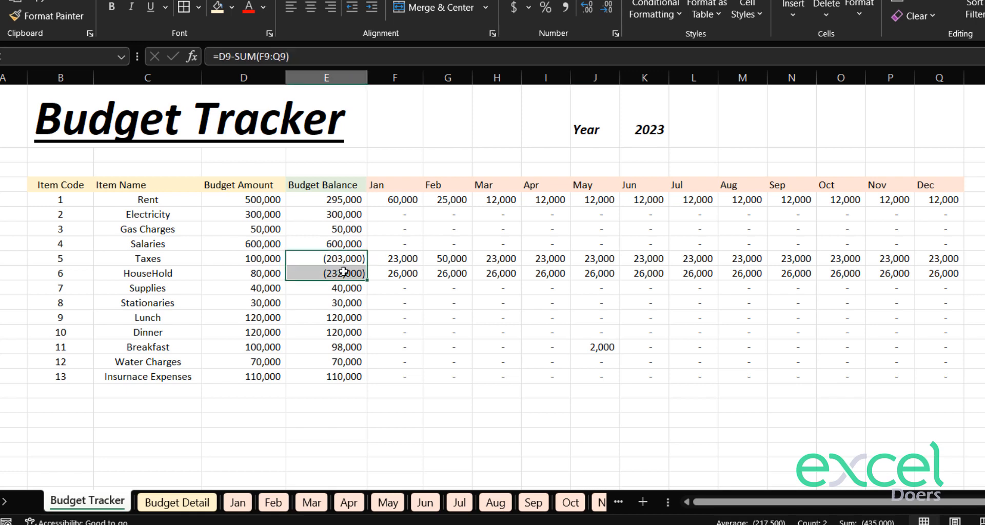
click(459, 502)
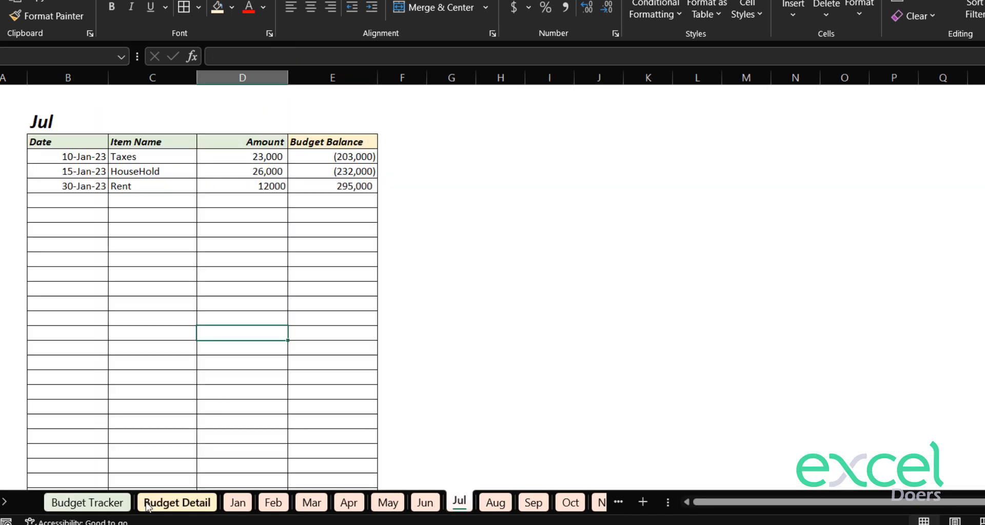
click(87, 502)
drag(247, 259, 247, 274)
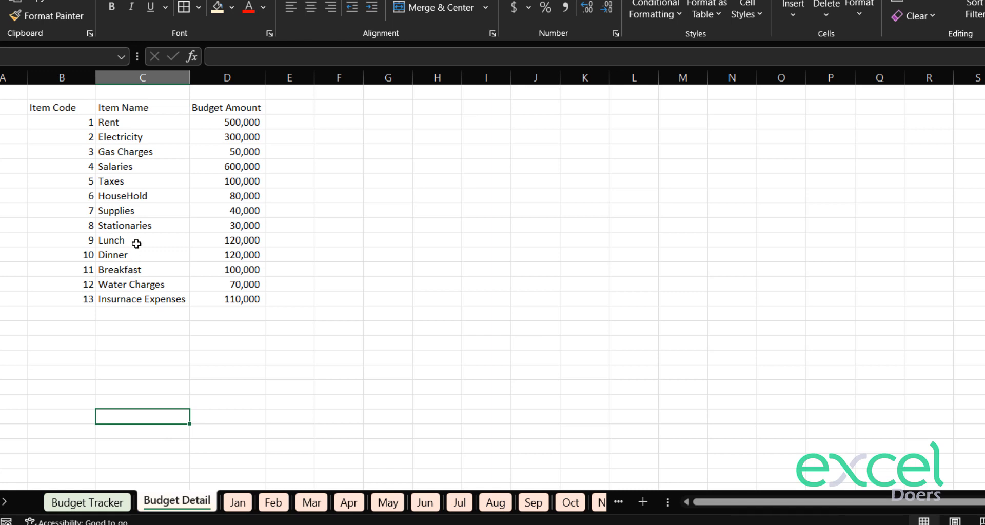
- Set the Taxes budget amount on the Budget Detail sheet to 500,000
drag(143, 184, 144, 195)
double_click(238, 182)
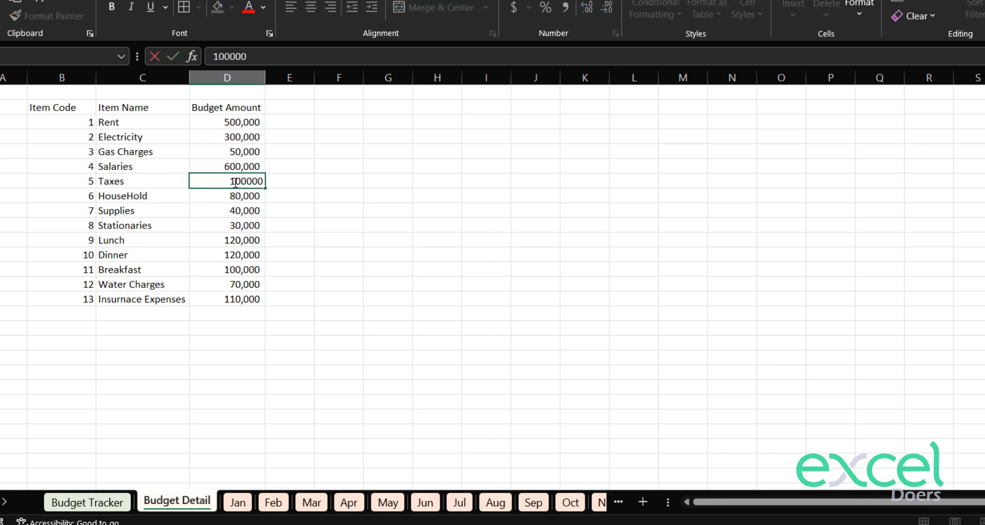
key(BackSpace)
text(5)
key(Return)
- Set the HouseHold budget amount on the Budget Detail sheet to 300,000 and check its balance in the Budget Tracker
double_click(238, 194)
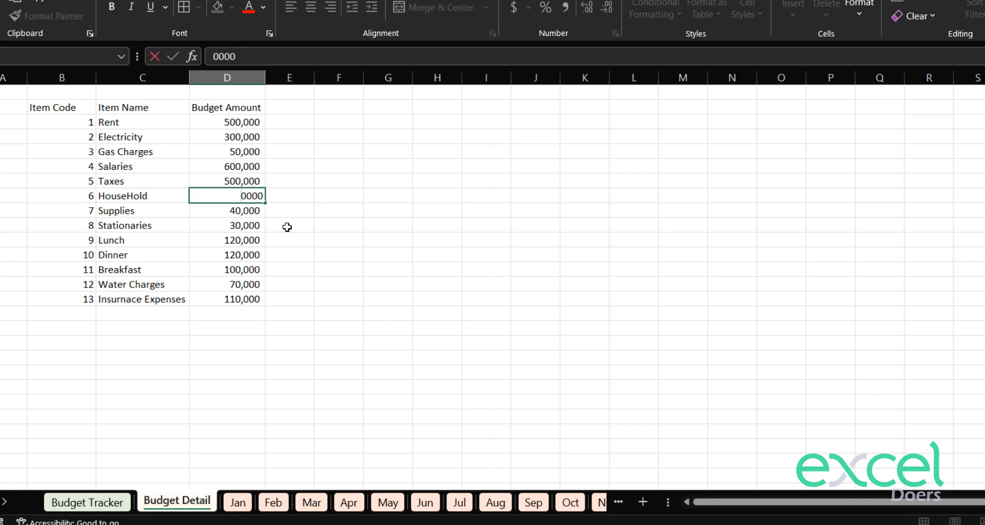
text(3,00)
key(Return)
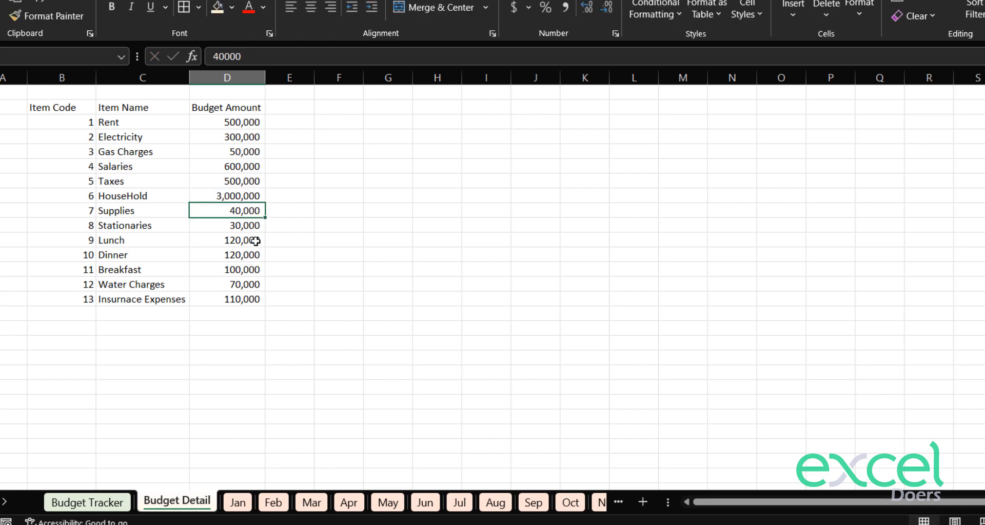
double_click(244, 196)
key(BackSpace)
key(Return)
click(100, 501)
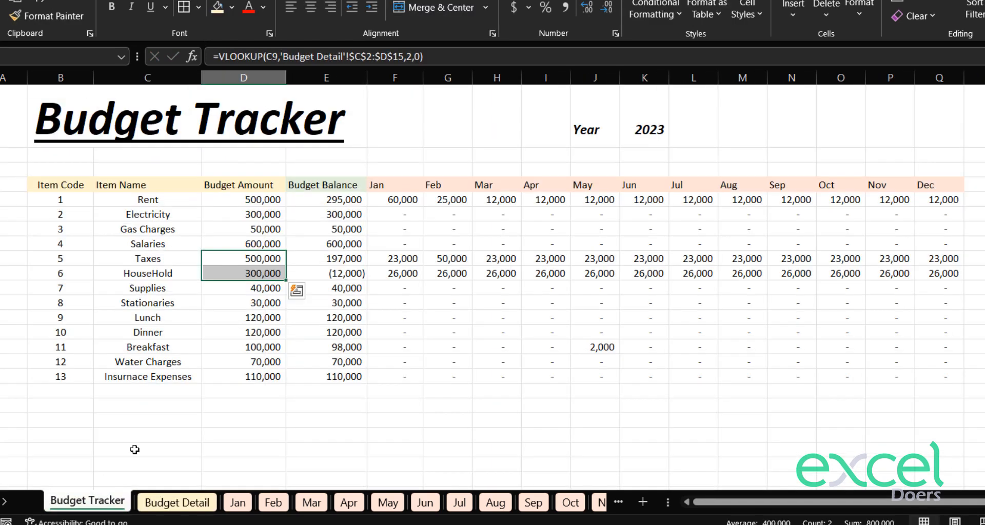
click(242, 362)
click(311, 277)
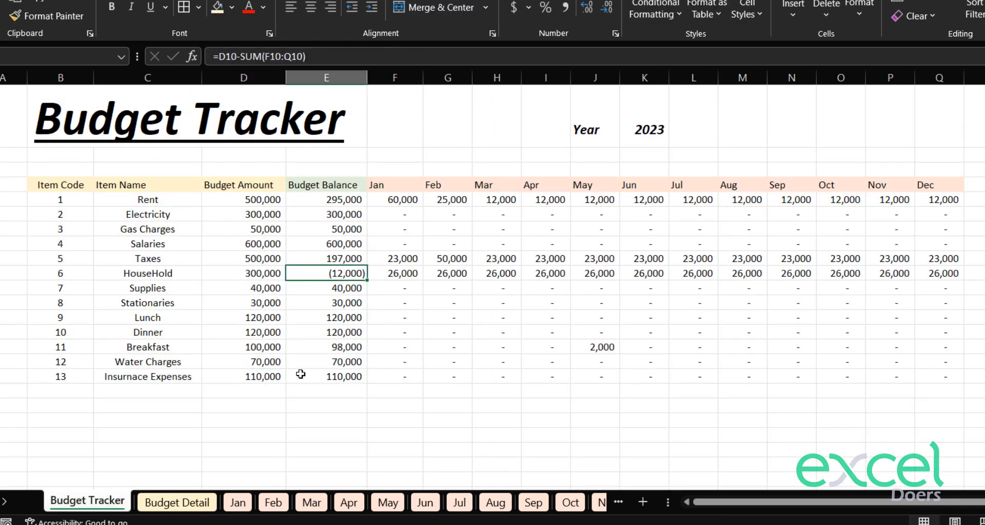
- Raise the HouseHold budget amount on the Budget Detail sheet to 400,000
click(176, 502)
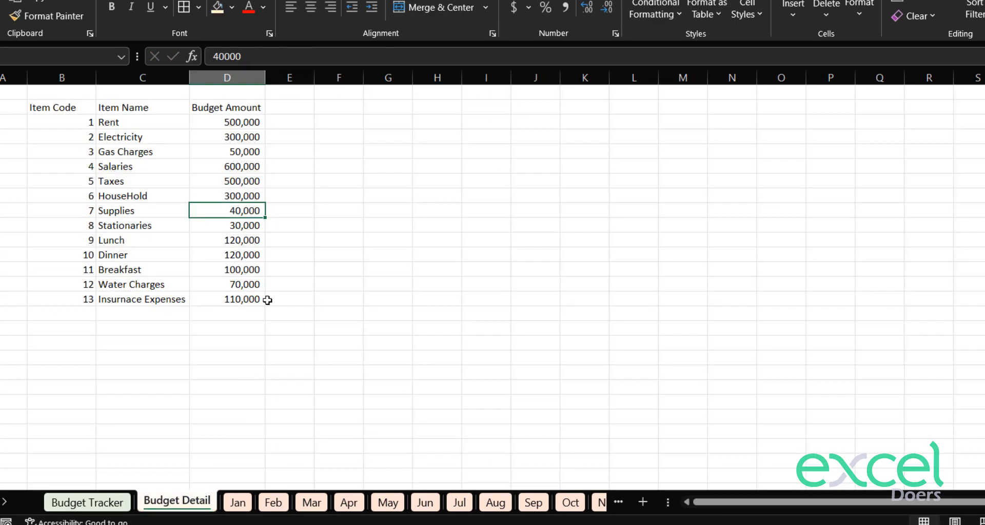
double_click(235, 196)
key(BackSpace)
text(4)
key(Return)
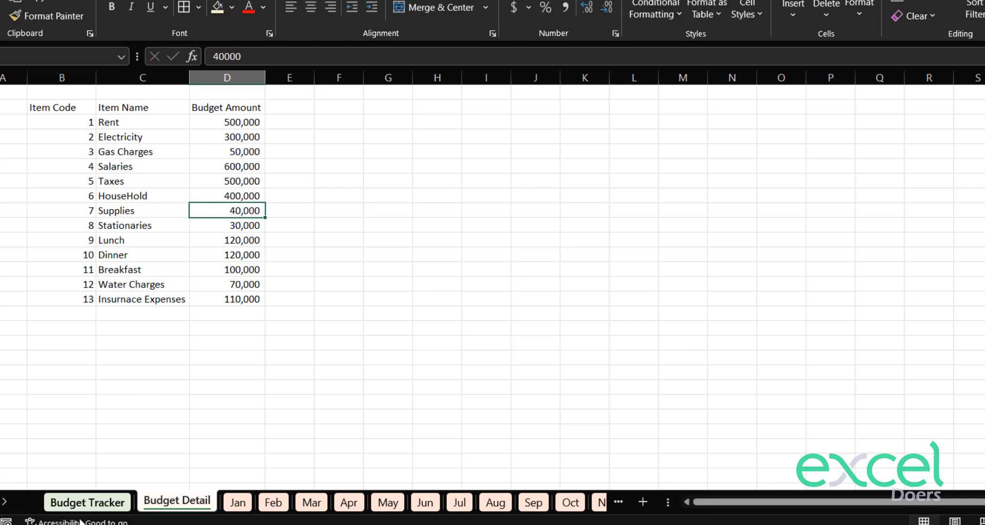
- Examine the budget balances of all items in the Budget Tracker
click(115, 493)
click(263, 328)
drag(308, 200, 322, 375)
click(340, 477)
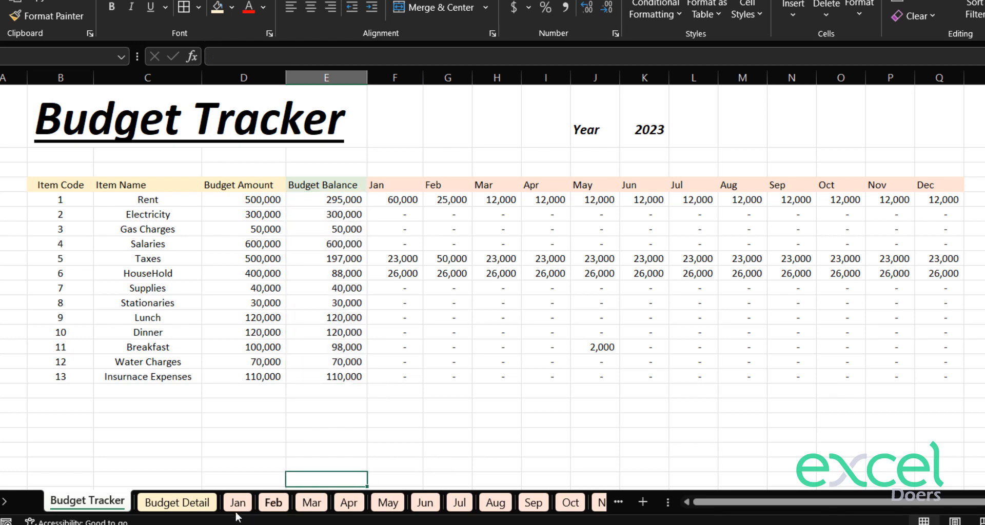
- Add an Electricity expense of 50000 below the Rent entry on the Apr sheet, checking its budget balance before and after
click(347, 500)
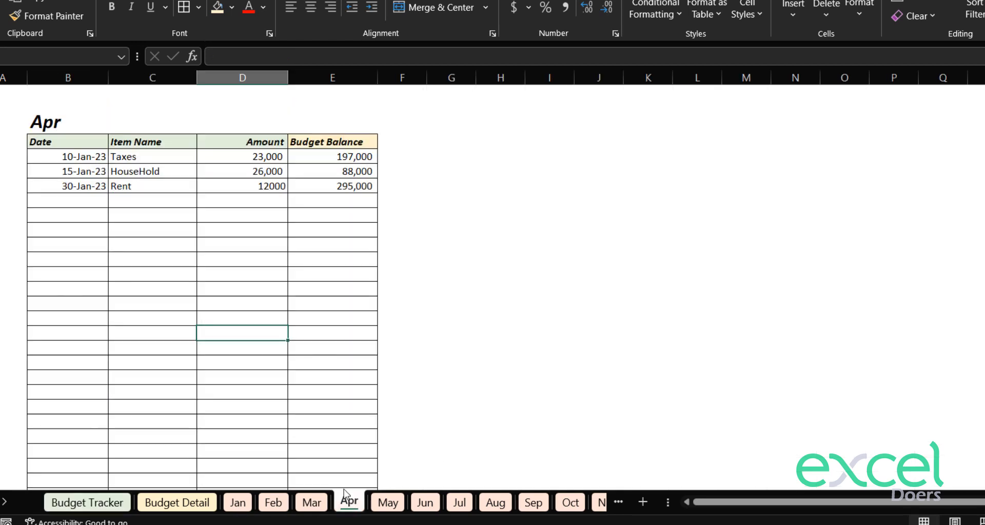
click(150, 204)
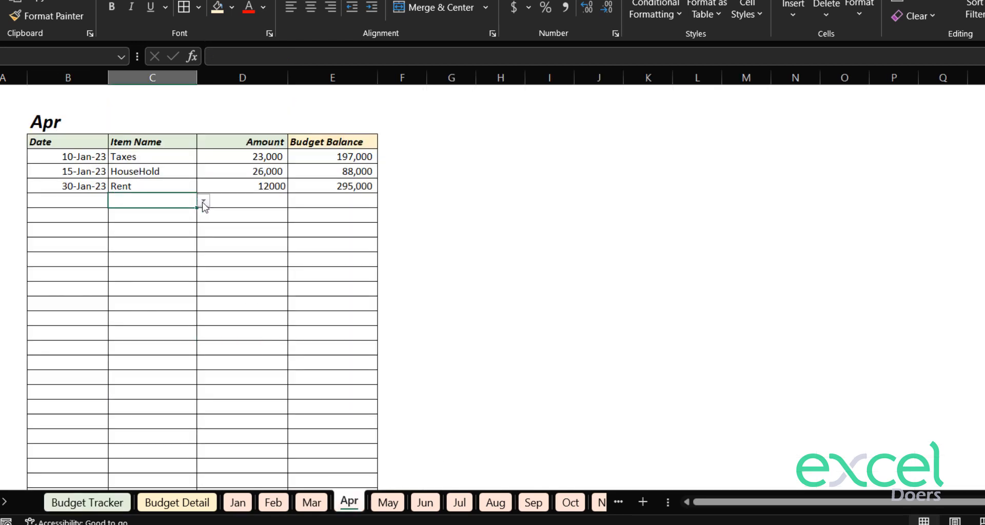
click(203, 202)
click(189, 224)
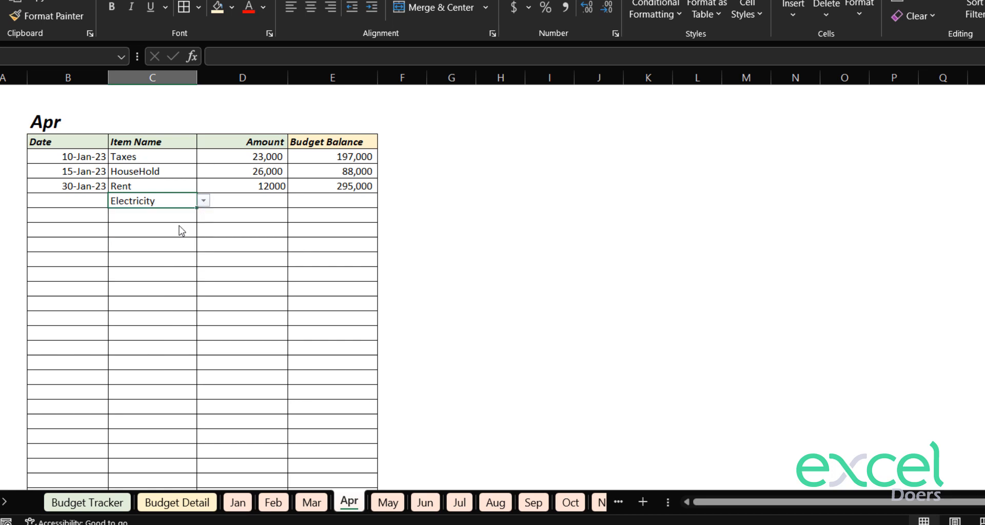
click(338, 204)
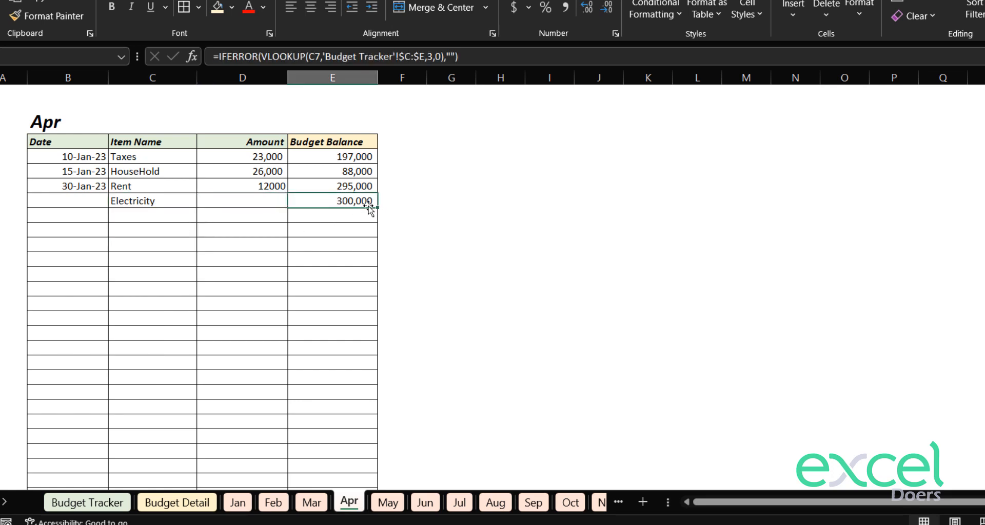
click(247, 202)
text(50000)
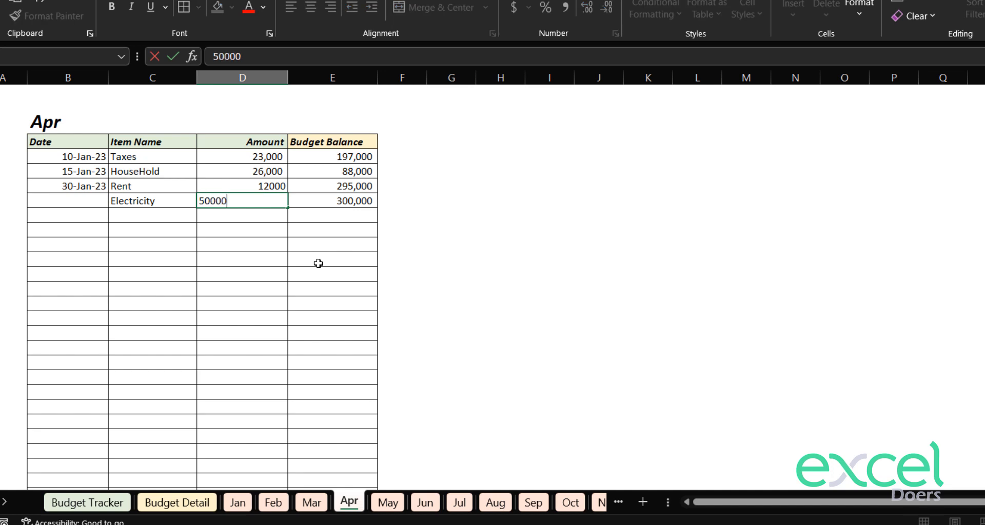
key(Return)
click(342, 202)
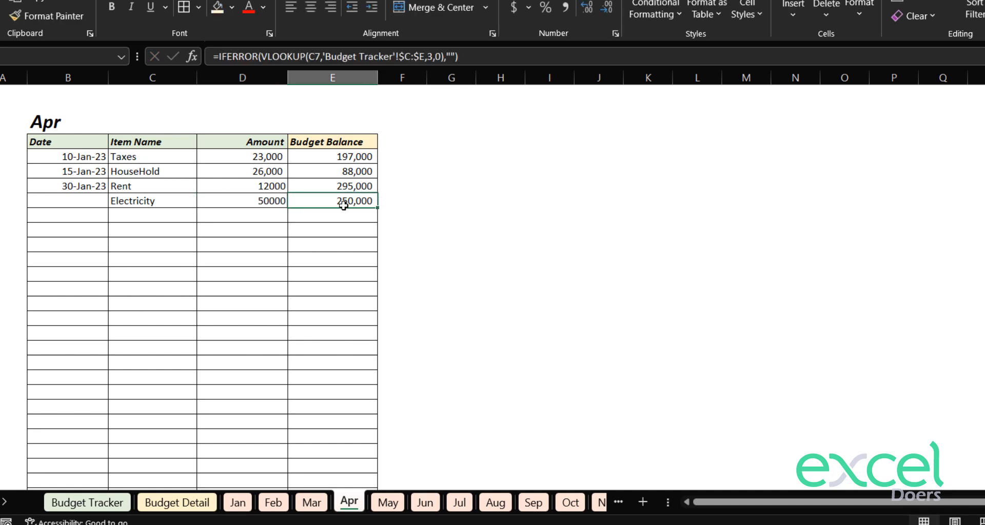
- Check Electricity's budget balance and Apr spending in the Budget Tracker
click(85, 503)
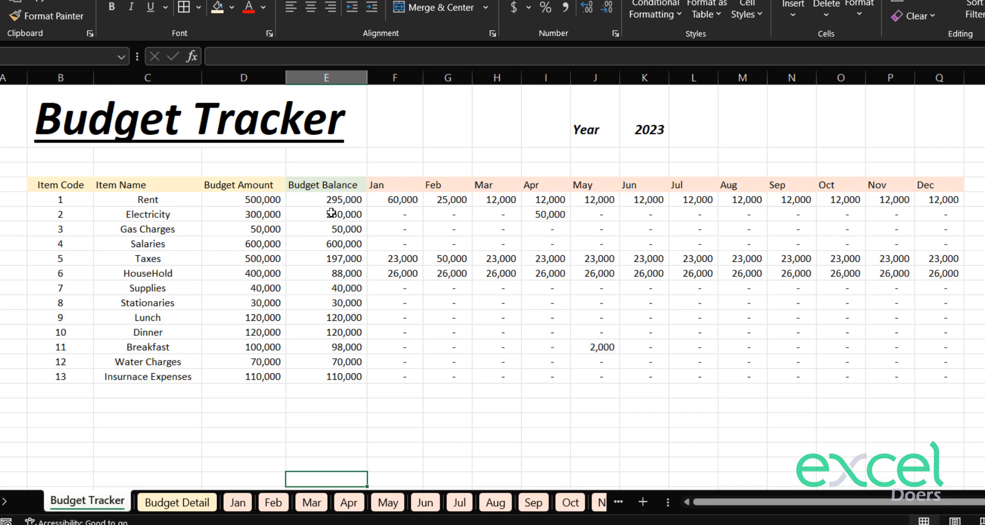
click(329, 214)
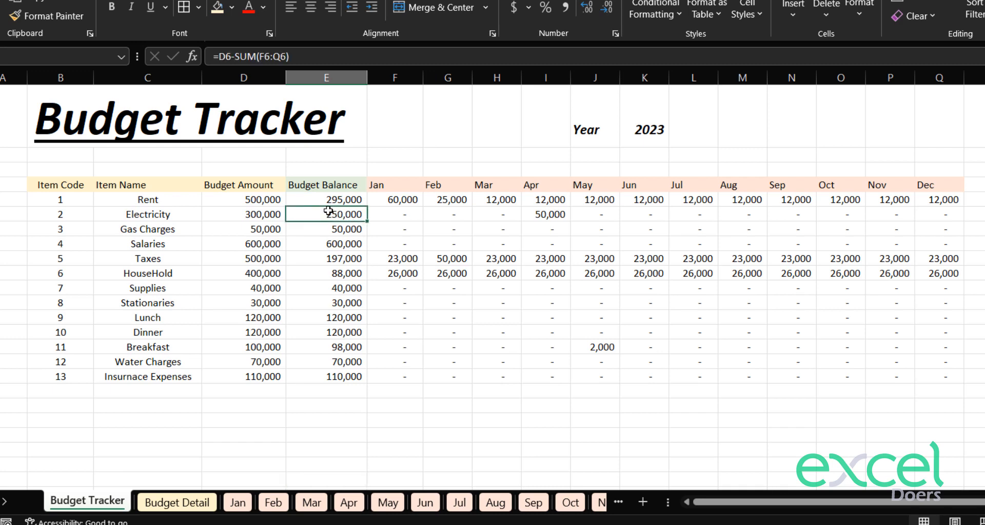
click(539, 215)
- Copy all item names from the Budget Detail sheet and paste them as values below the existing entries on the Aug sheet
click(177, 502)
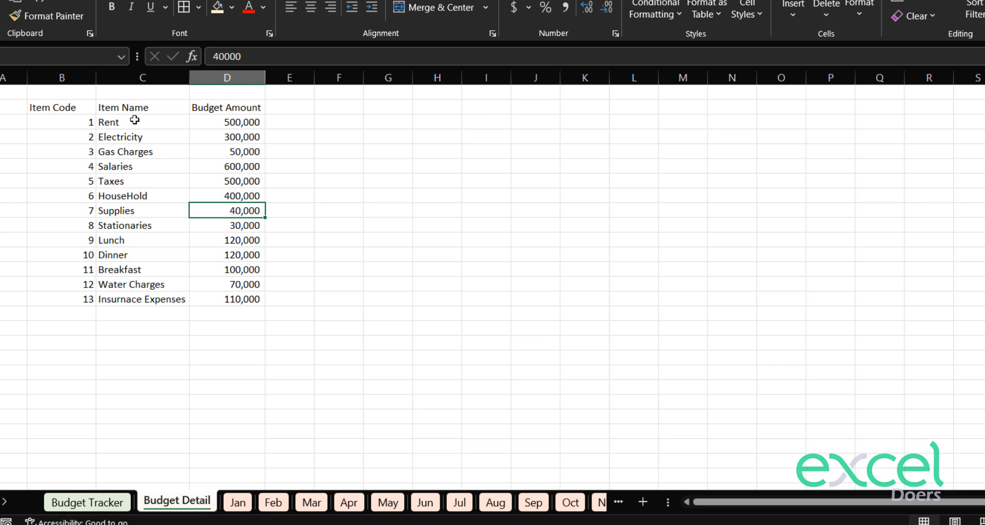
drag(134, 120, 125, 287)
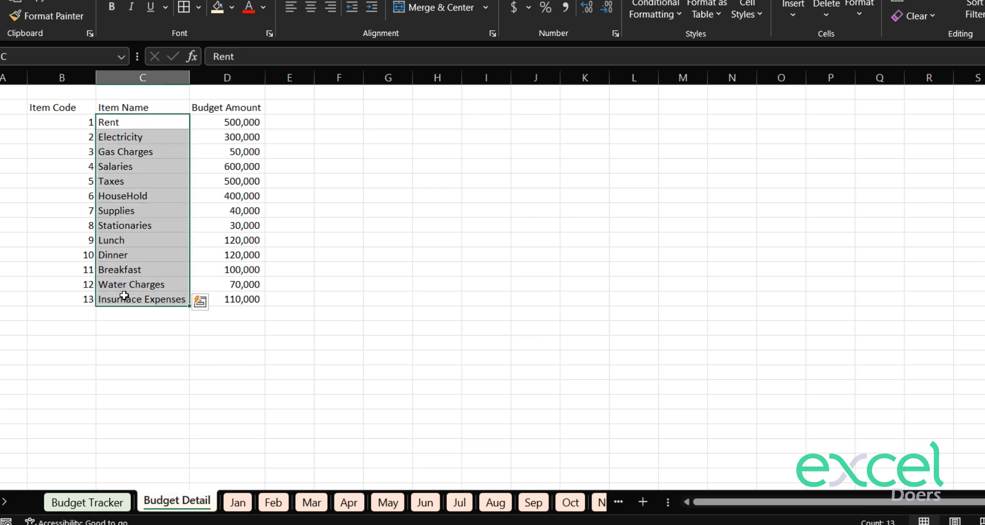
key(ctrl+c)
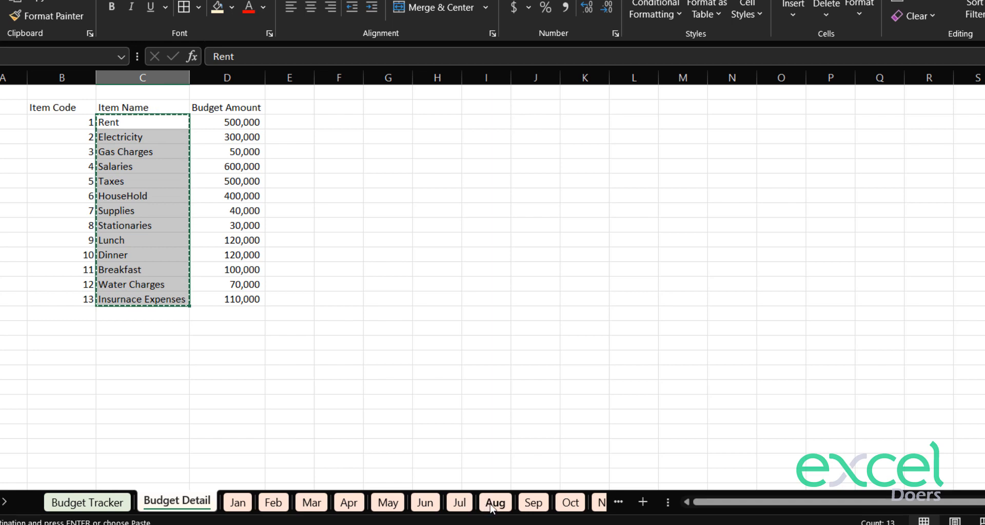
click(495, 502)
click(138, 203)
right_click(137, 202)
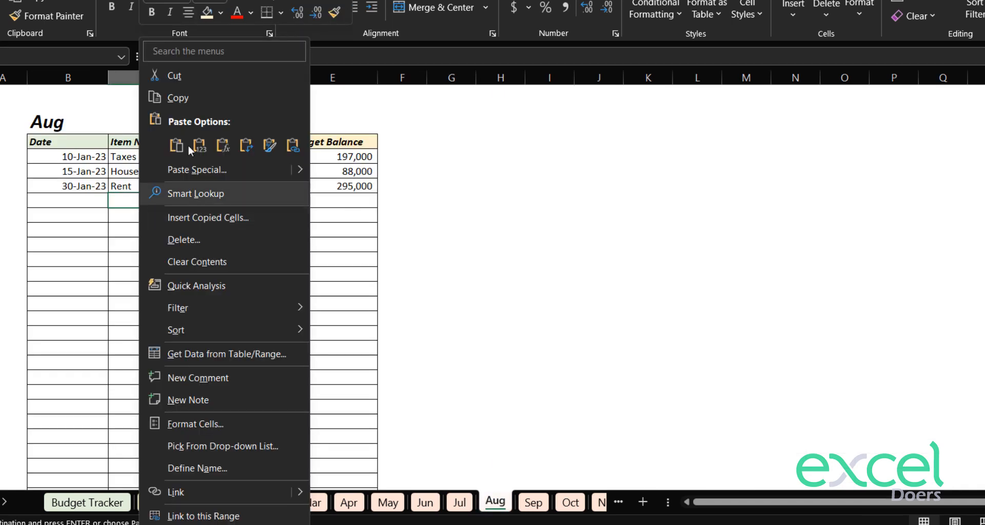
click(193, 141)
- Fill in amounts for the thirteen added Aug items, including 15000 for Rent, 250 for Electricity, 51515 for Taxes and 67 for Insurnace Expenses
click(271, 202)
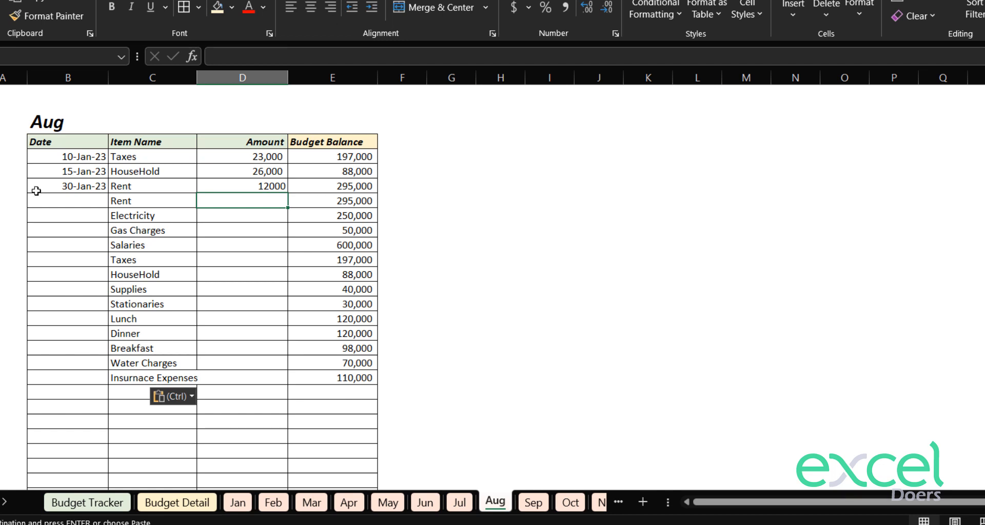
text(15000)
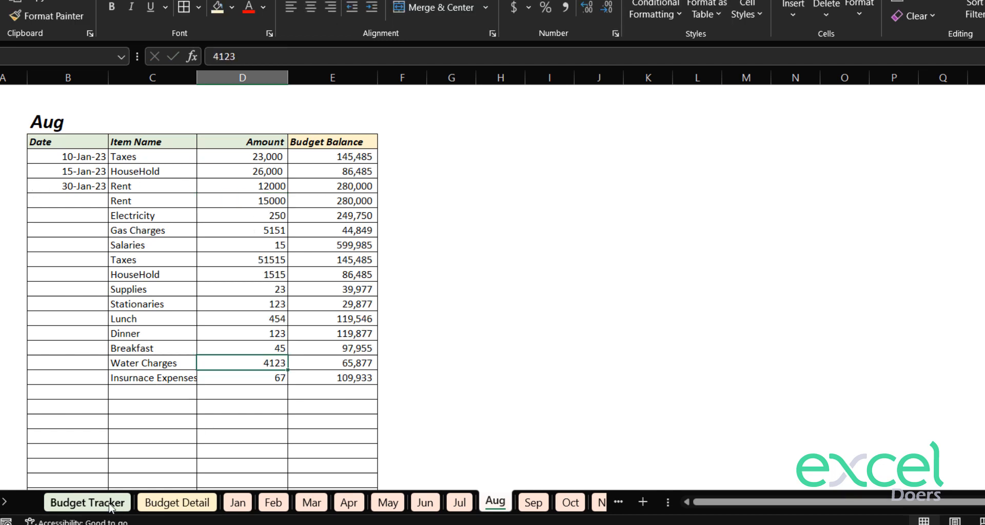
- Examine the Aug spending column and the budget balances of all items in the Budget Tracker
click(110, 505)
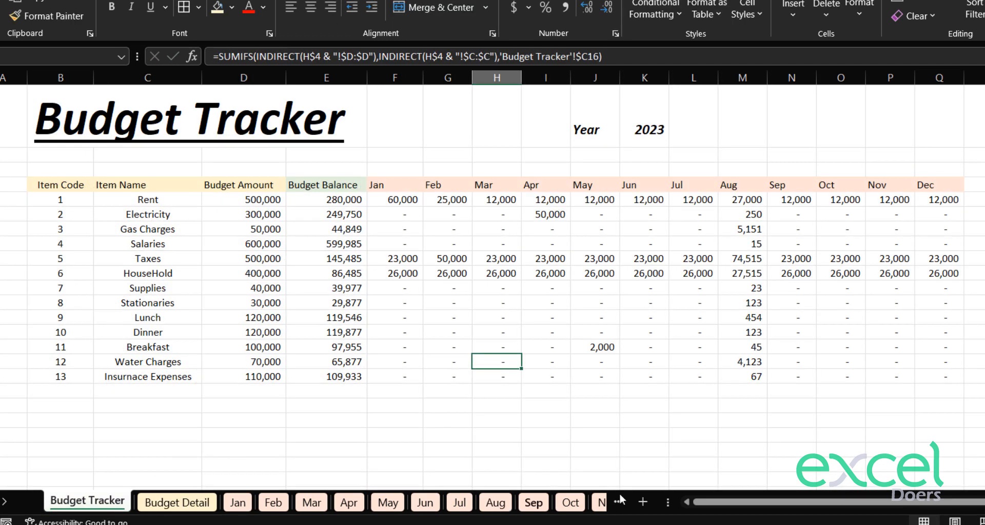
drag(721, 205, 741, 378)
drag(317, 203, 323, 374)
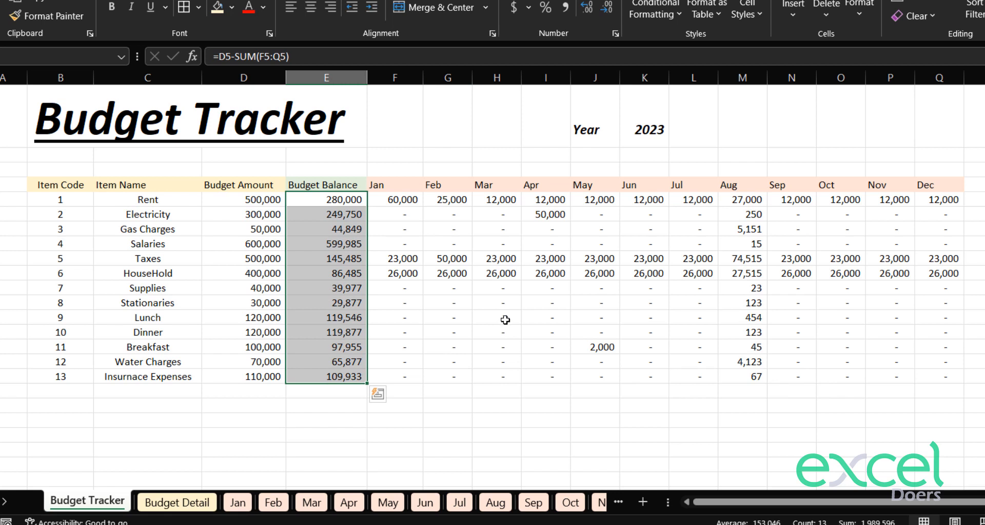
click(495, 303)
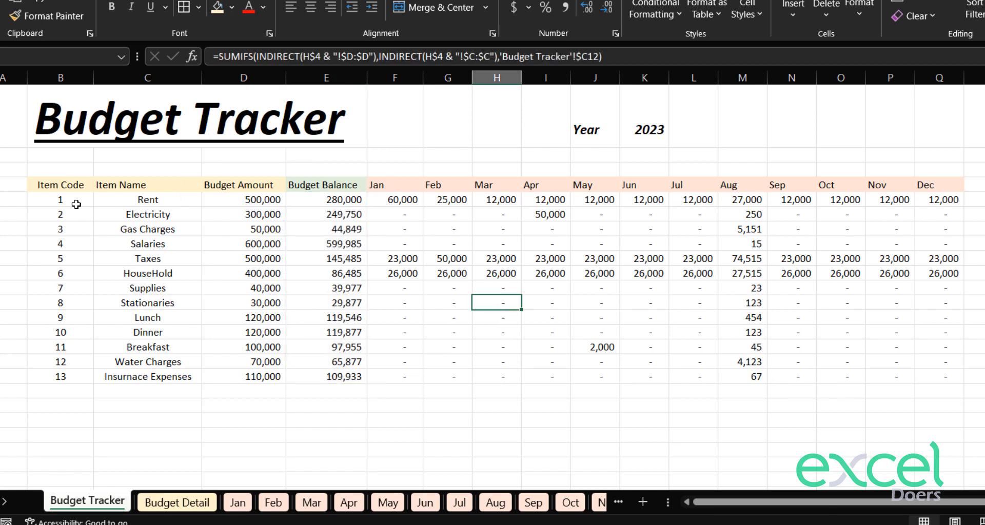
- Apply borders to all cells of the Budget Tracker table, from the Item Code header to the last Dec cell
drag(54, 189, 907, 369)
click(184, 7)
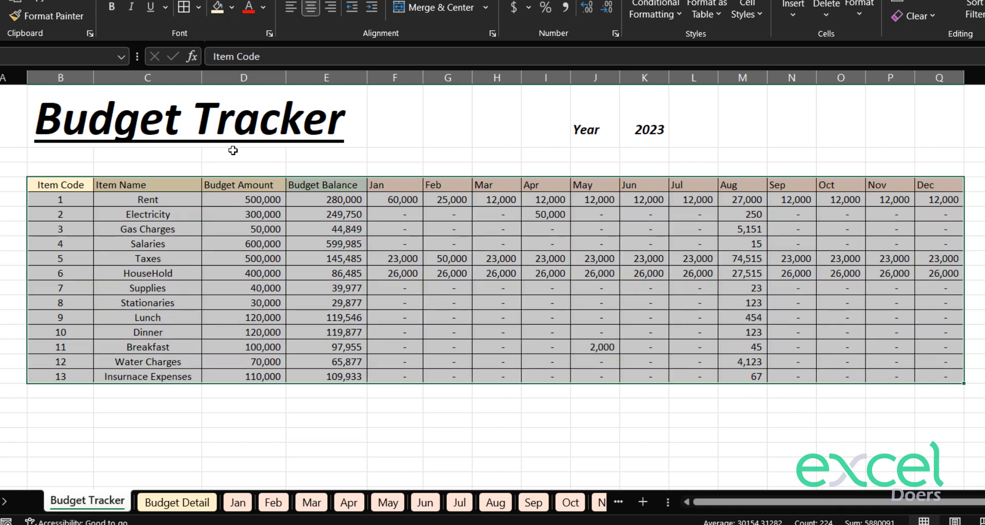
click(245, 211)
- Make the Budget Tracker's header row 4 taller and format its text bold at font size 12
click(1, 185)
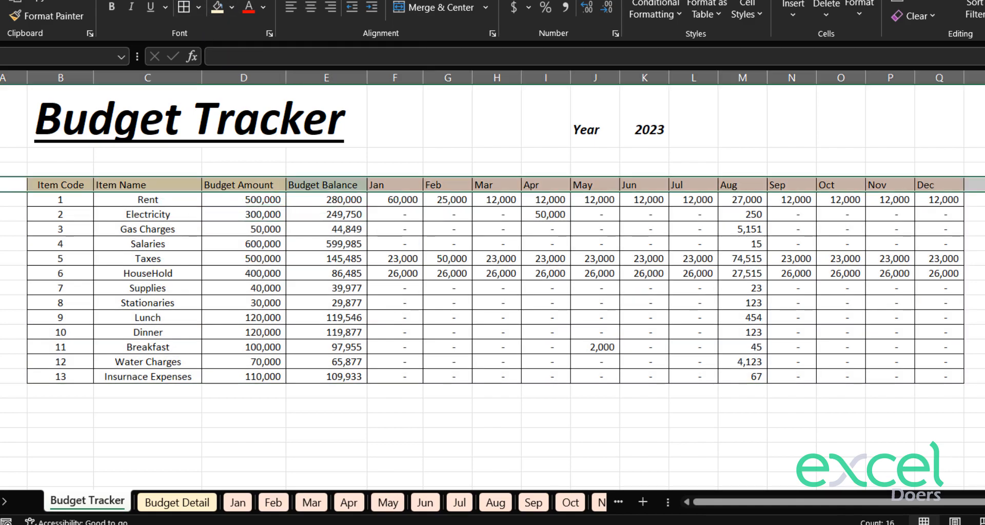
drag(1, 192, 1, 206)
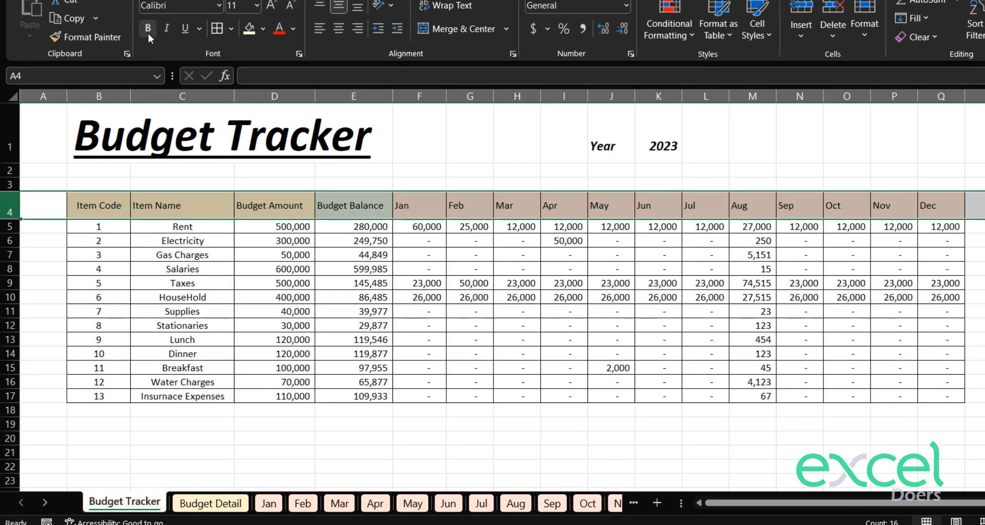
click(148, 29)
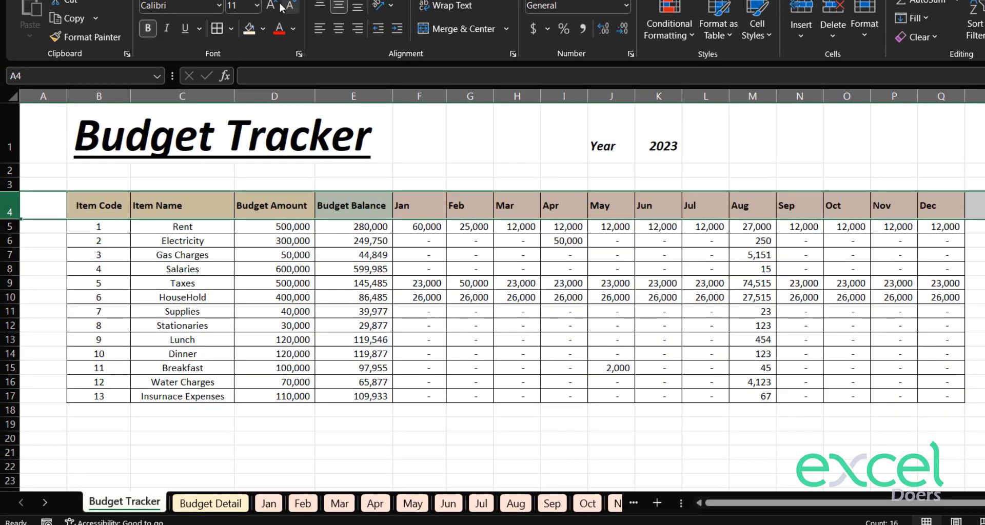
click(371, 227)
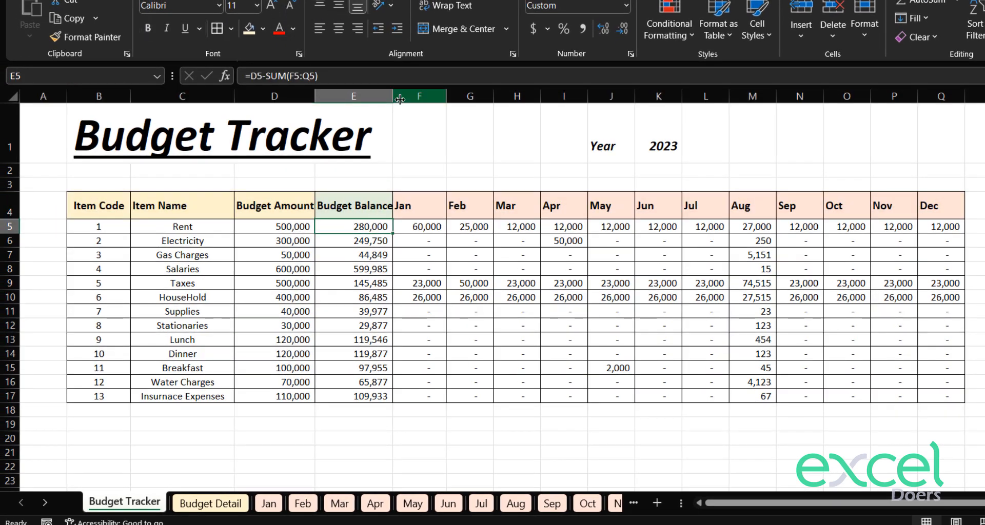
- Widen the Budget Balance and Budget Amount columns to fit their bold headers
drag(393, 96, 410, 96)
click(410, 139)
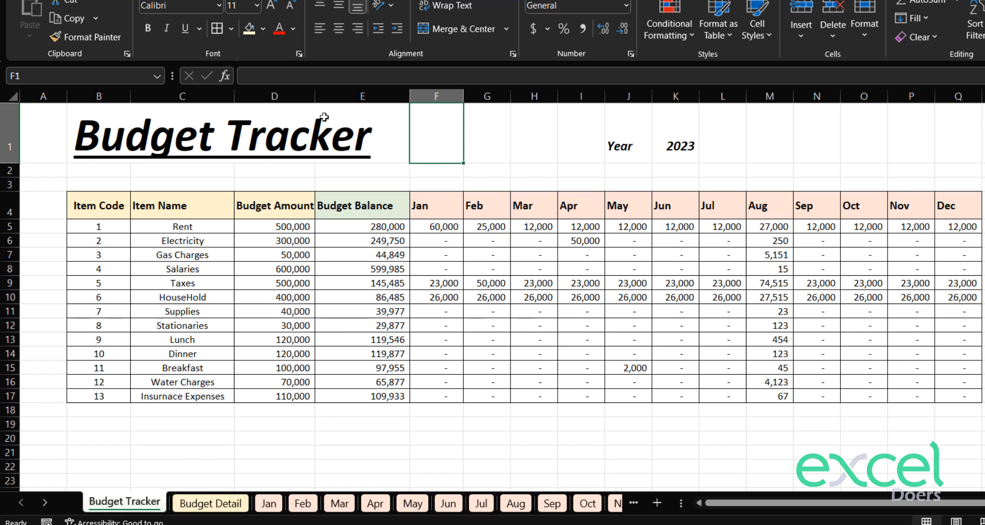
drag(315, 96, 326, 95)
click(443, 268)
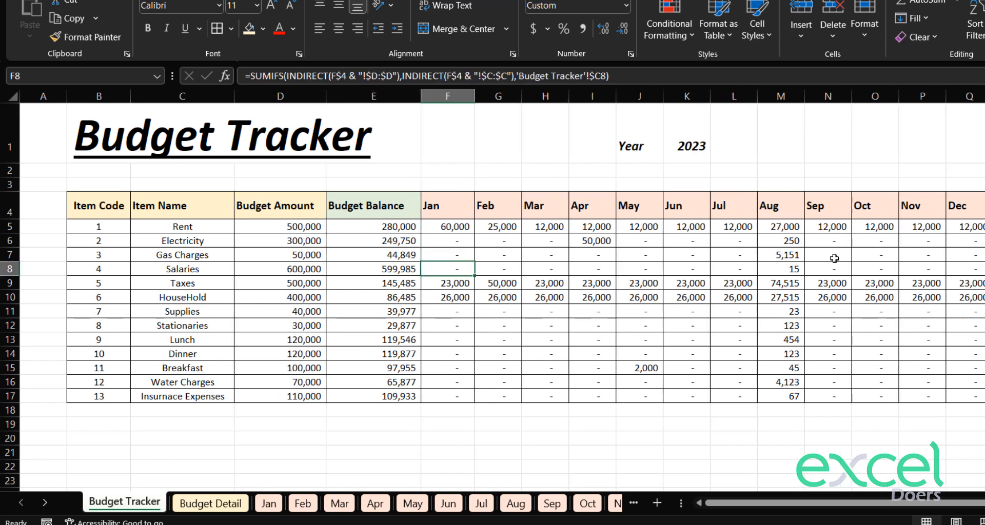
- Look over the budget balances and hide the gridlines on the Budget Tracker sheet
drag(395, 228, 401, 340)
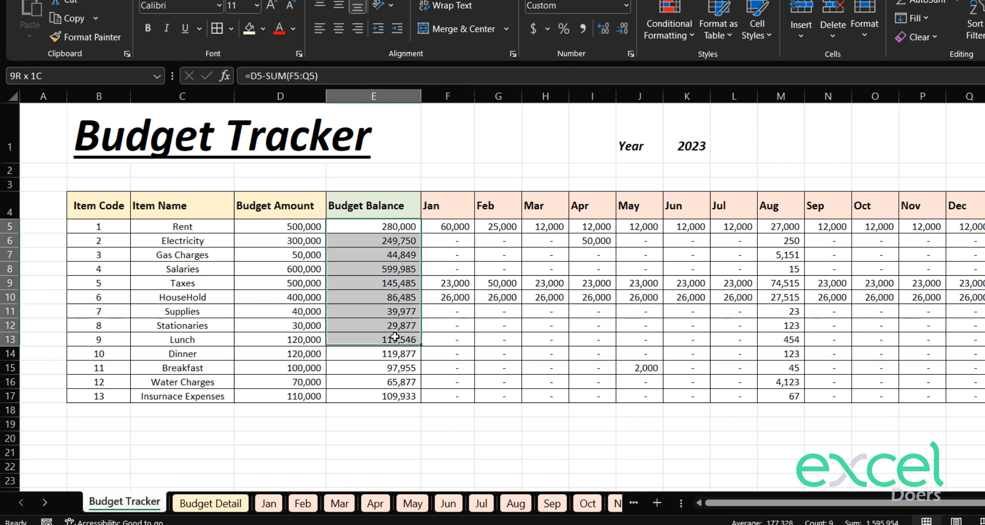
click(415, 309)
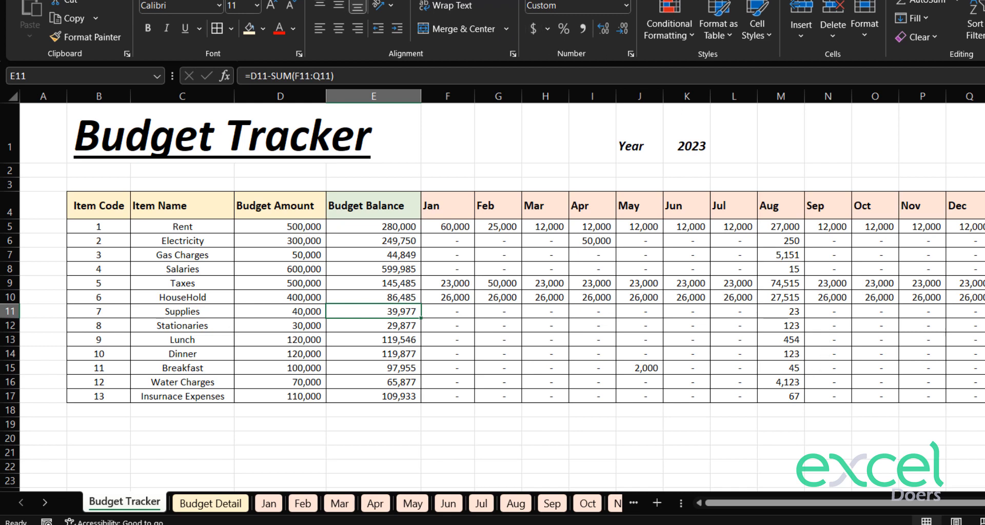
click(285, 0)
click(426, 31)
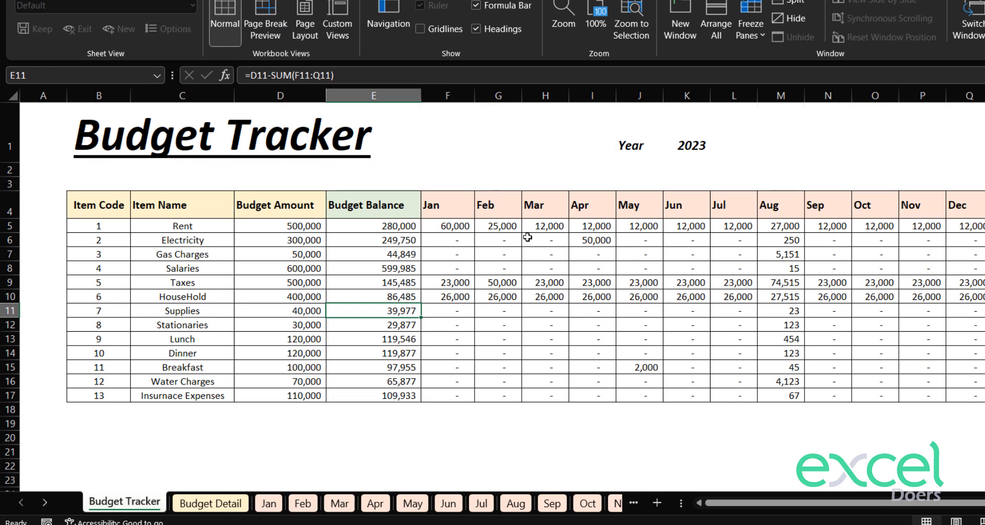
- Increase the height of item rows 5 to 17 and align their contents vertically in the middle
drag(10, 226, 22, 396)
drag(10, 332, 13, 364)
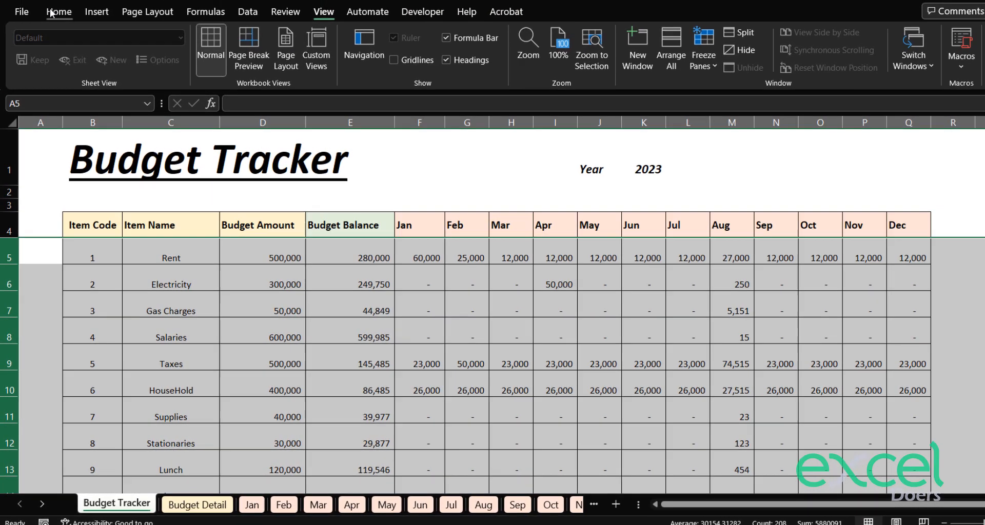
click(58, 11)
click(317, 38)
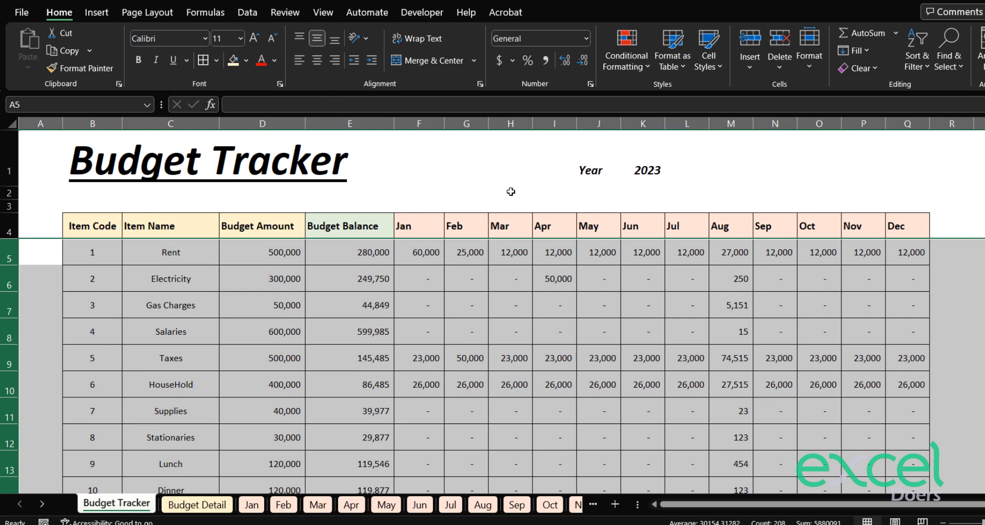
- Center the Budget Tracker's header labels horizontally, from Item Code to Dec
drag(891, 224, 113, 225)
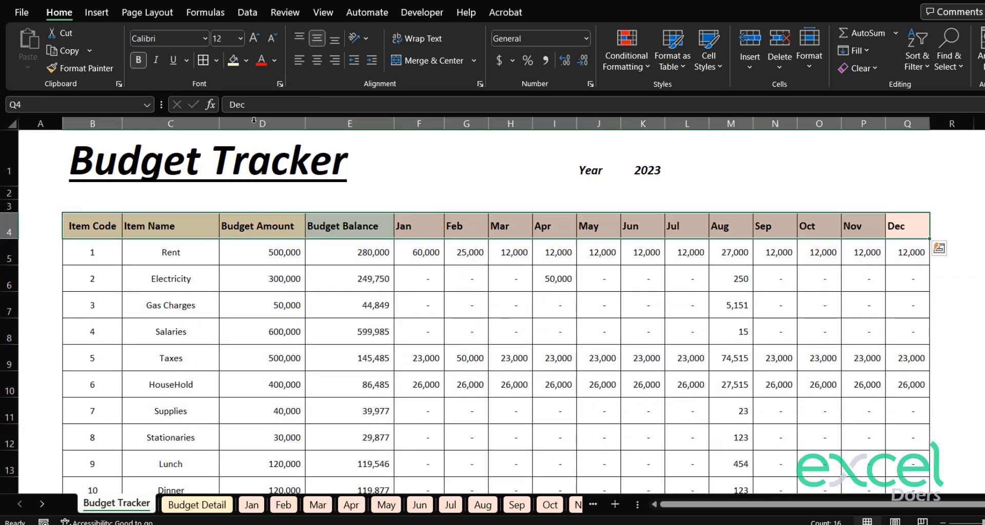
click(317, 60)
click(531, 174)
- Freeze the Budget Tracker's rows above row 5 and check the frozen headers by scrolling through the item rows
scroll(533, 182, down, 1)
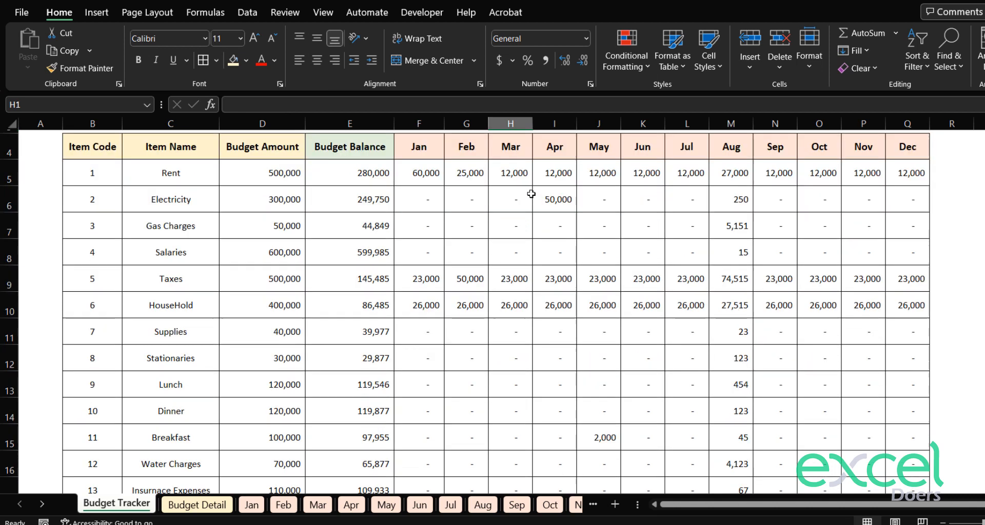
scroll(535, 185, down, 1)
scroll(536, 184, up, 2)
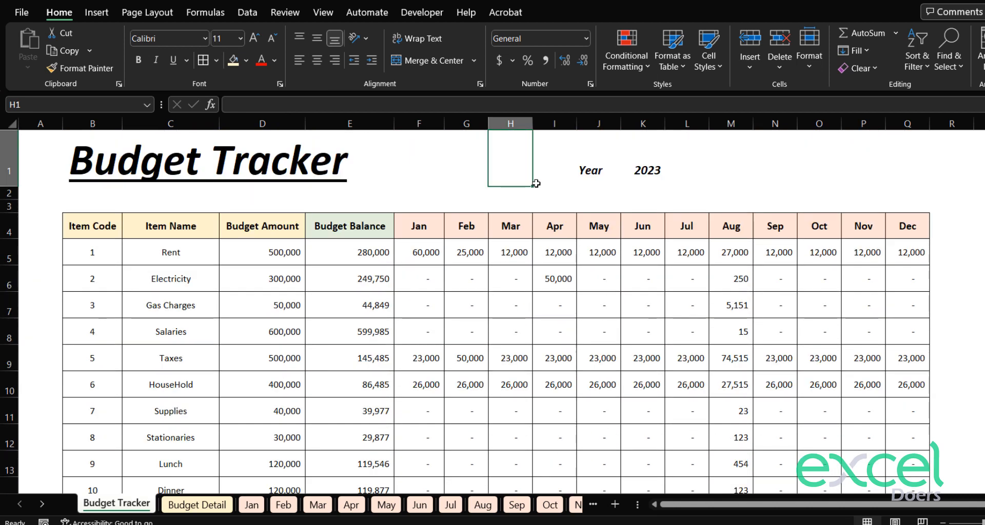
scroll(535, 183, down, 2)
scroll(535, 182, up, 2)
click(7, 260)
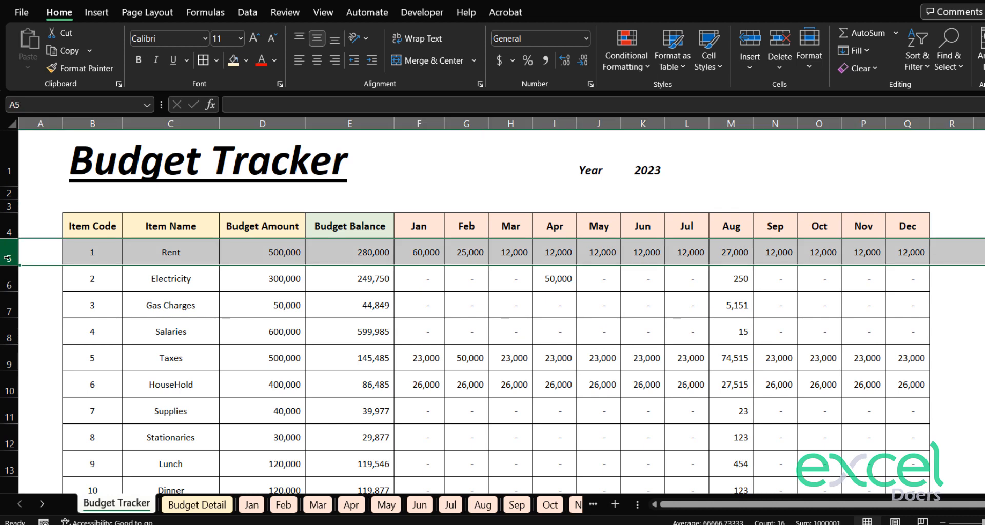
click(324, 14)
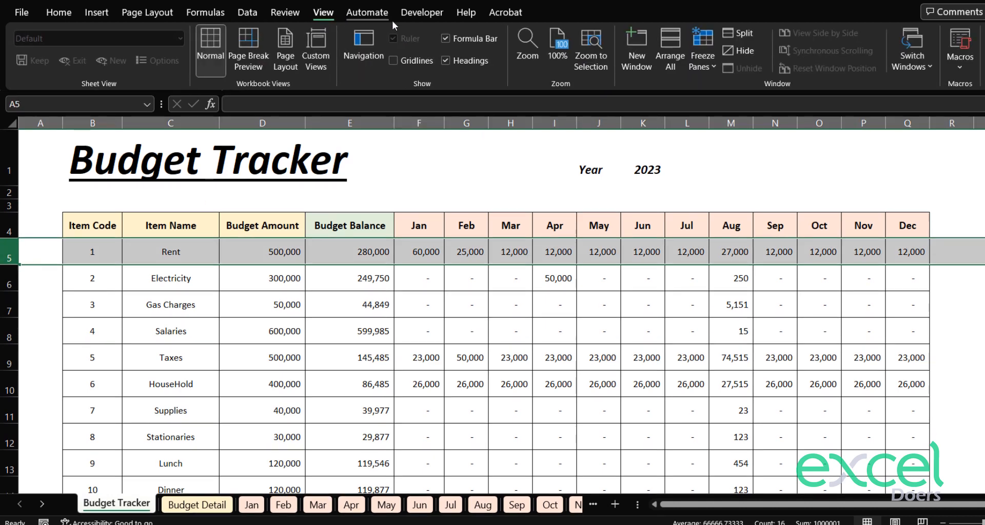
click(716, 70)
click(719, 92)
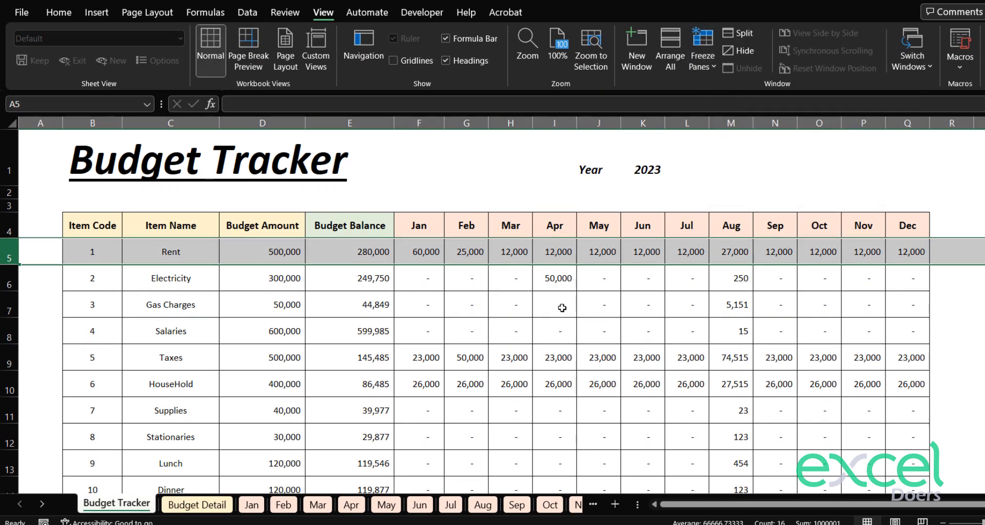
click(564, 308)
scroll(565, 309, down, 2)
scroll(565, 309, up, 2)
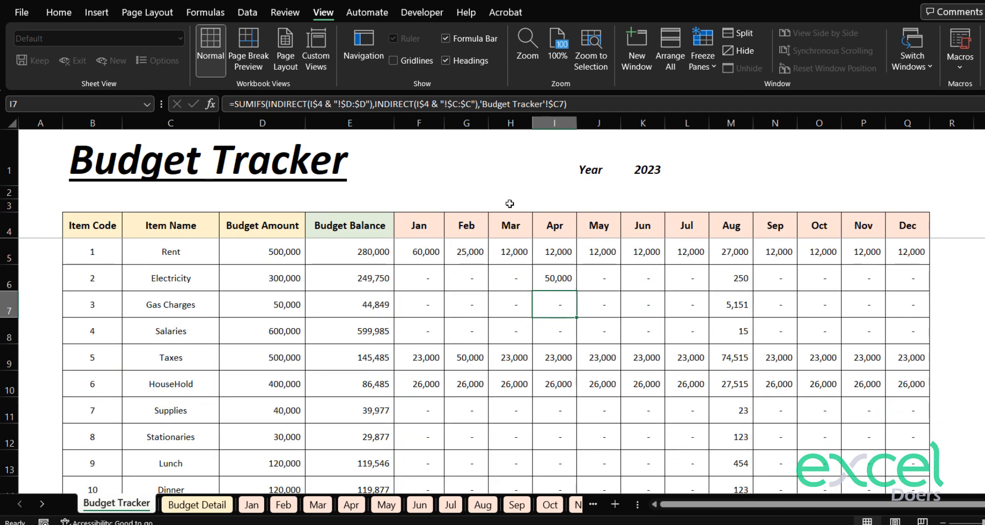
scroll(635, 343, down, 1)
click(635, 344)
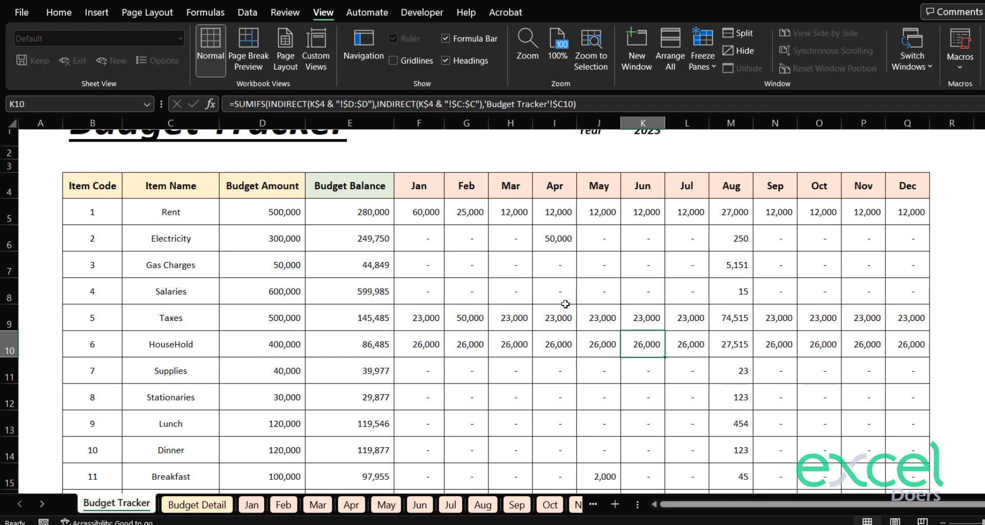
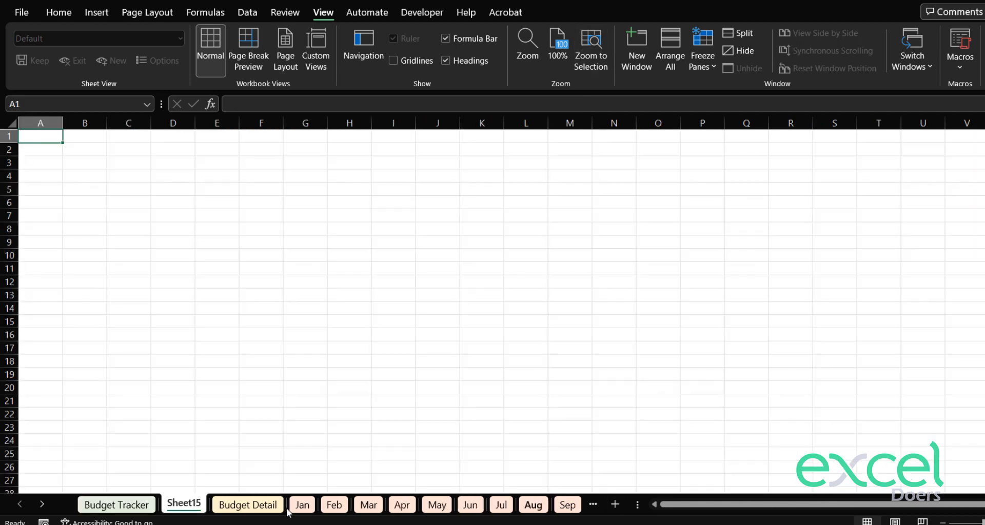
- Add a new worksheet after Budget Tracker and name it Dashboard
click(614, 504)
double_click(181, 503)
text(D)
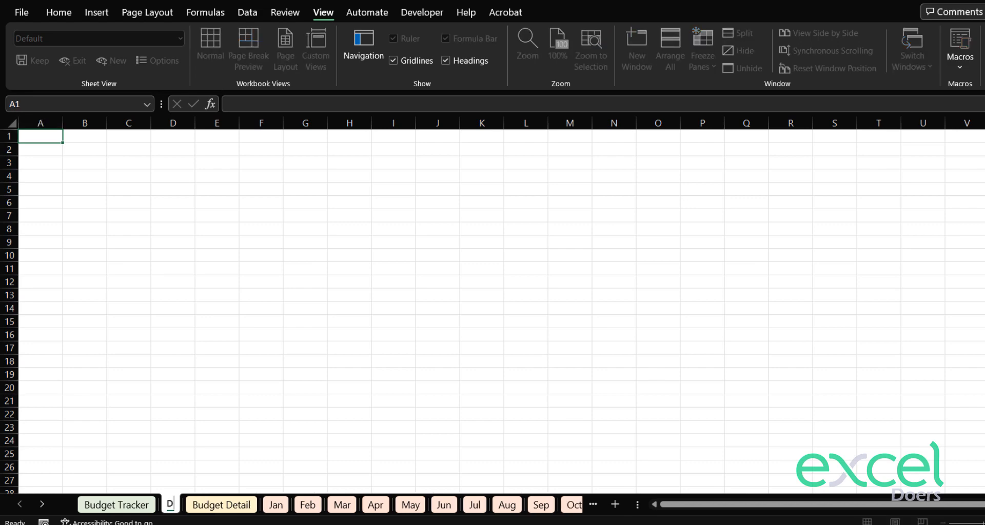
text(ashboard)
key(Return)
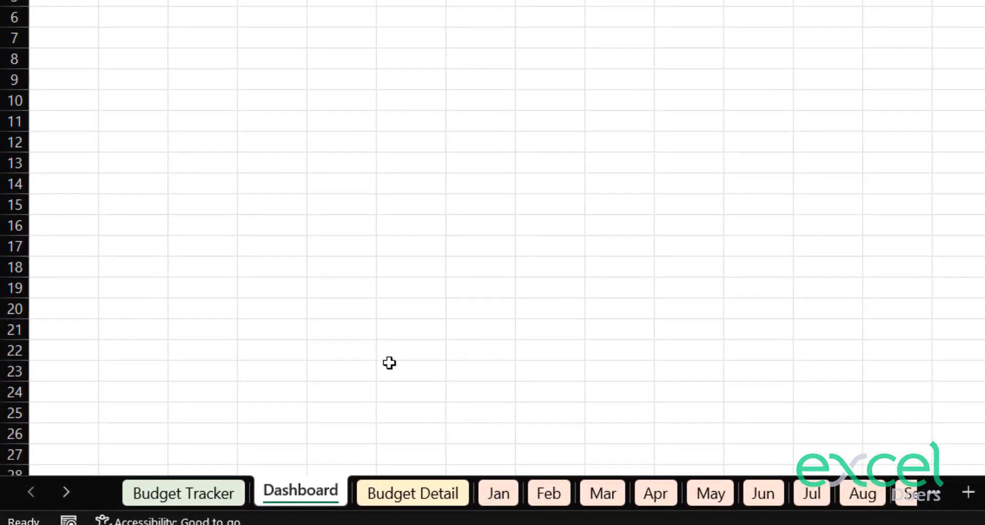
- Total the Budget Balance column on the Budget Tracker sheet with =SUM(E5:E17) in cell E18
click(214, 501)
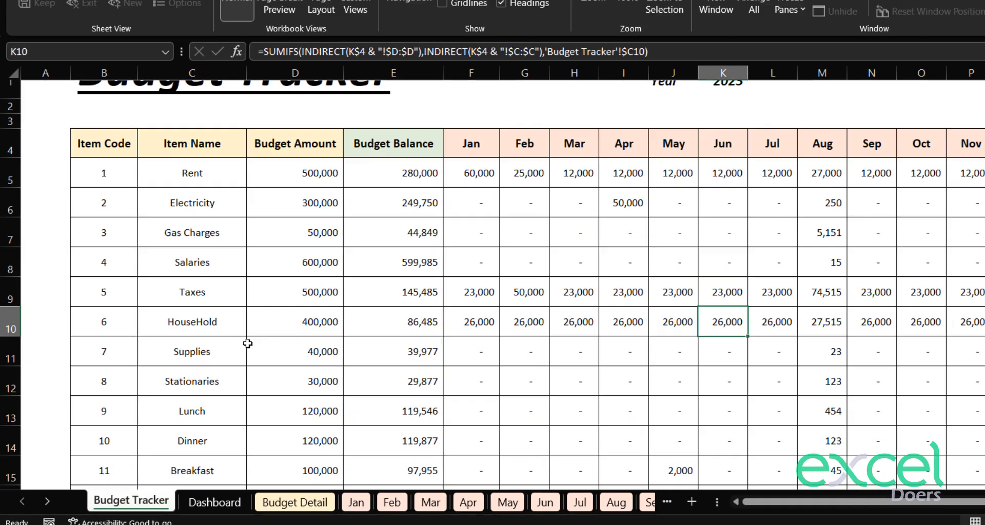
scroll(553, 422, down, 1)
click(557, 435)
key(Down)
key(Down)
scroll(342, 335, up, 1)
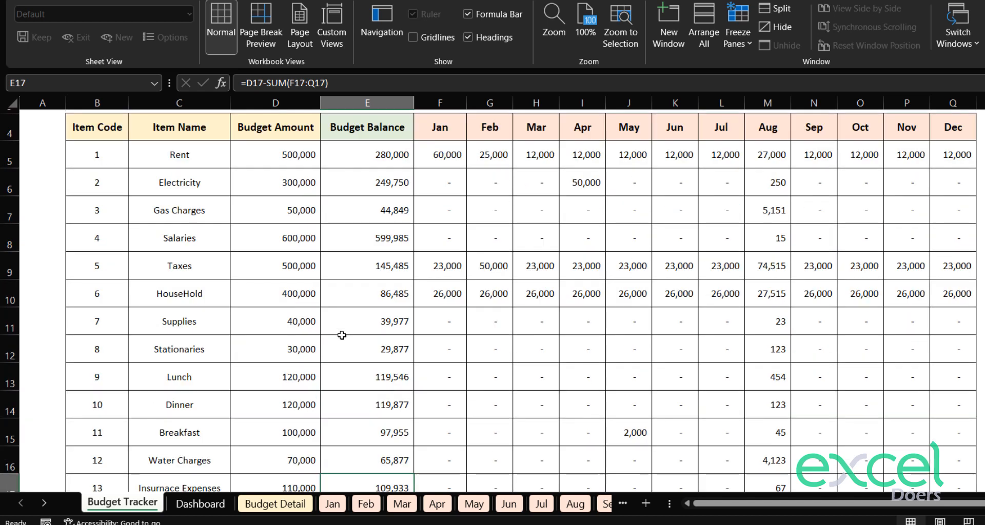
key(Down)
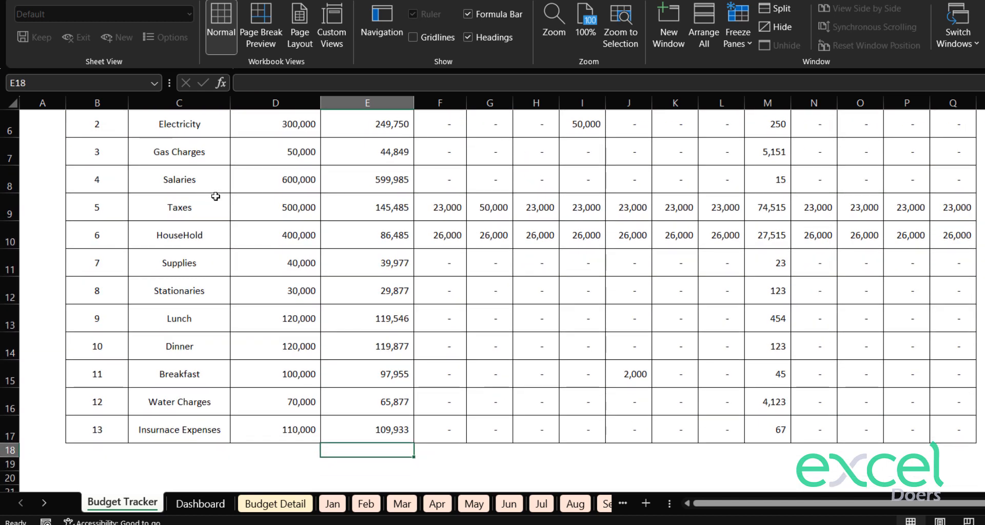
key(alt+equal)
key(Return)
key(Up)
key(F2)
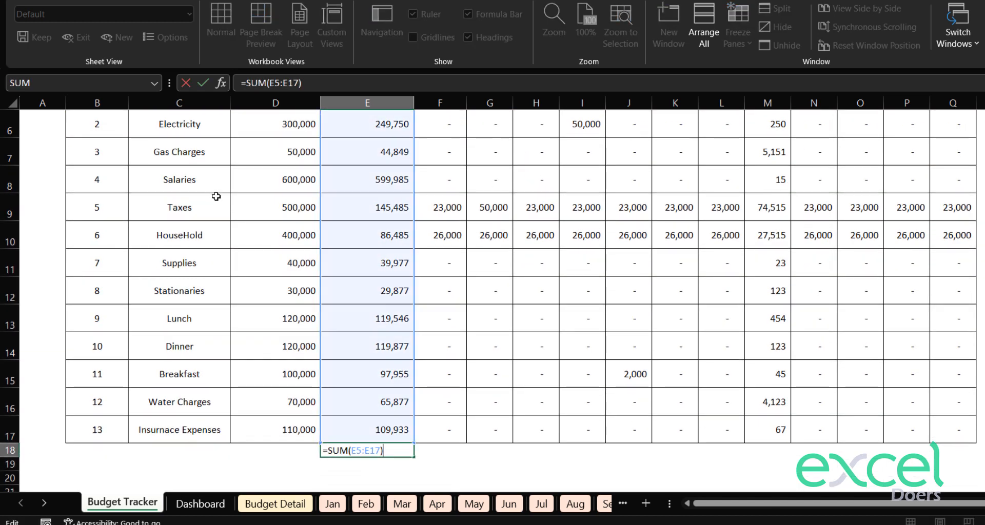
key(ctrl+Return)
- Copy the total formula from E18 across the Jan to Dec columns, F18 to Q18
key(ctrl+c)
key(Right)
key(shift+Right)
key(shift+Right)
key(shift+Right)
key(shift+Right)
key(shift+Right)
key(shift+Right)
key(shift+Right)
key(shift+Right)
key(shift+Right)
key(shift+Right)
key(shift+Right)
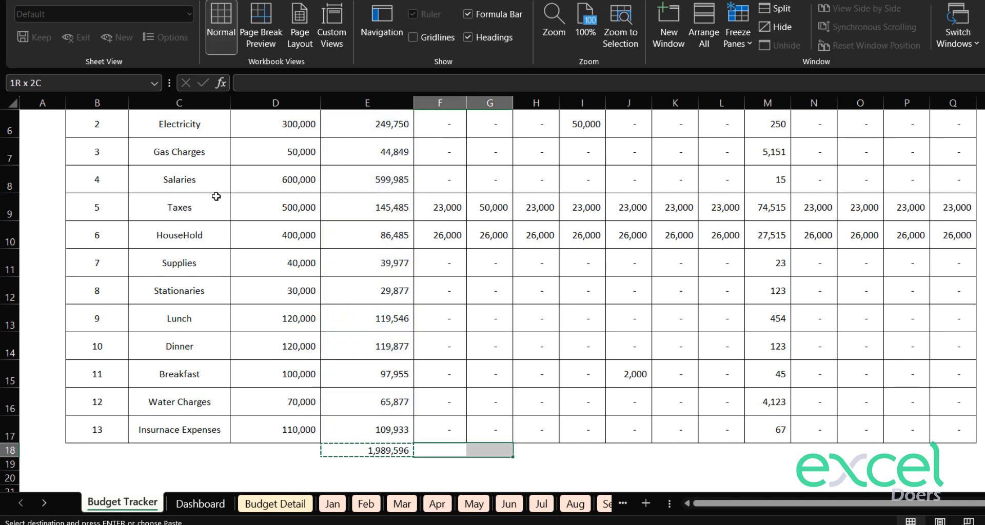
key(ctrl+v)
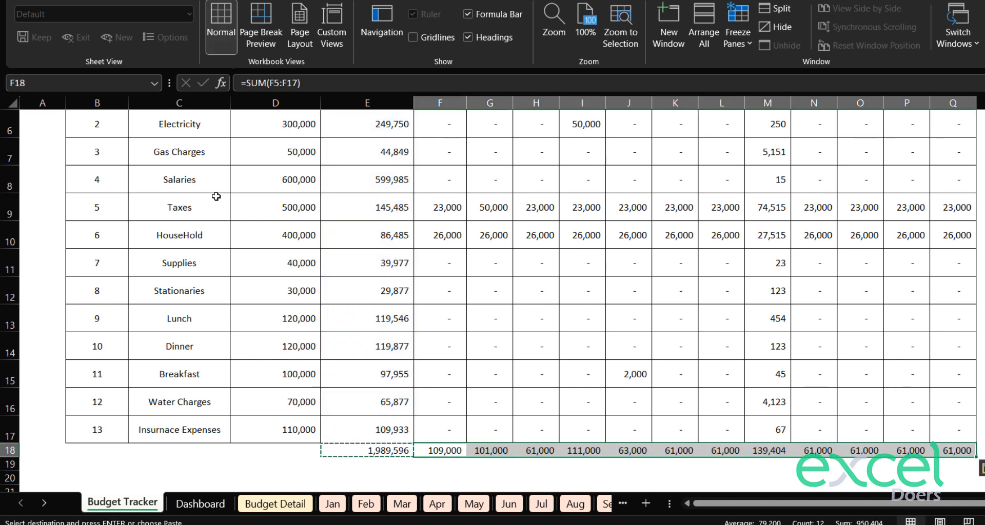
- Copy the Budget Balance total formula to D18 to total the Budget Amount column
key(Left)
key(Escape)
key(ctrl+c)
key(Left)
key(ctrl+v)
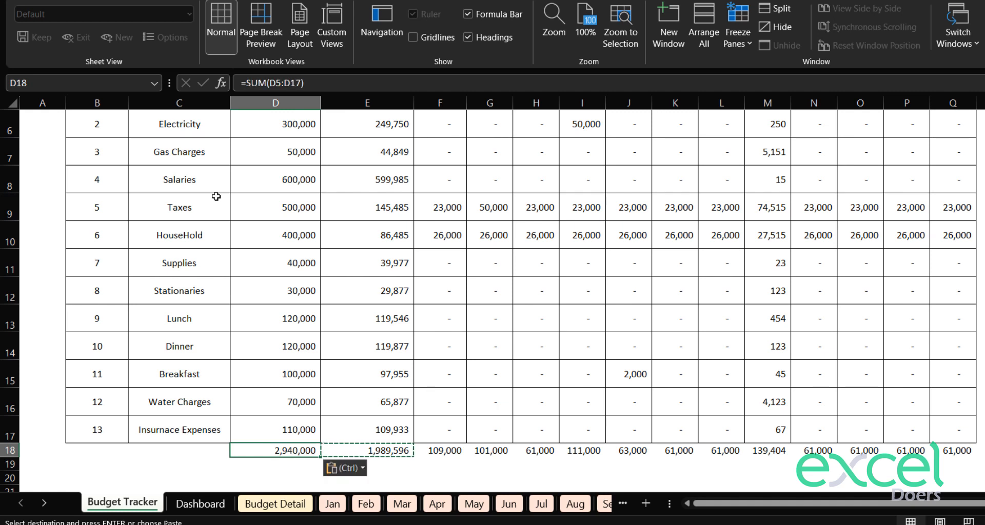
key(Escape)
key(Right)
key(Right)
key(Right)
key(Right)
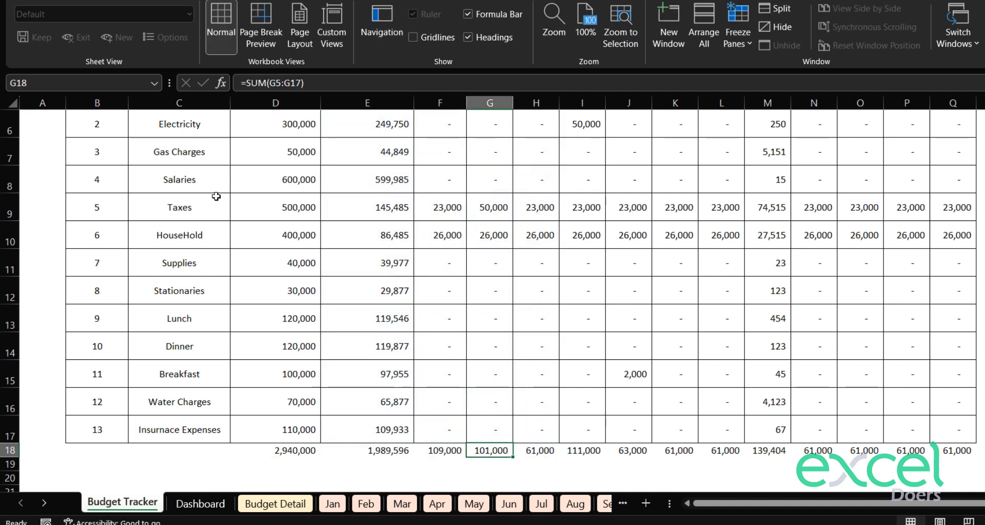
- Copy the formatting of row 17's table cells to the totals row 18 and increase that row's height
drag(97, 424, 956, 438)
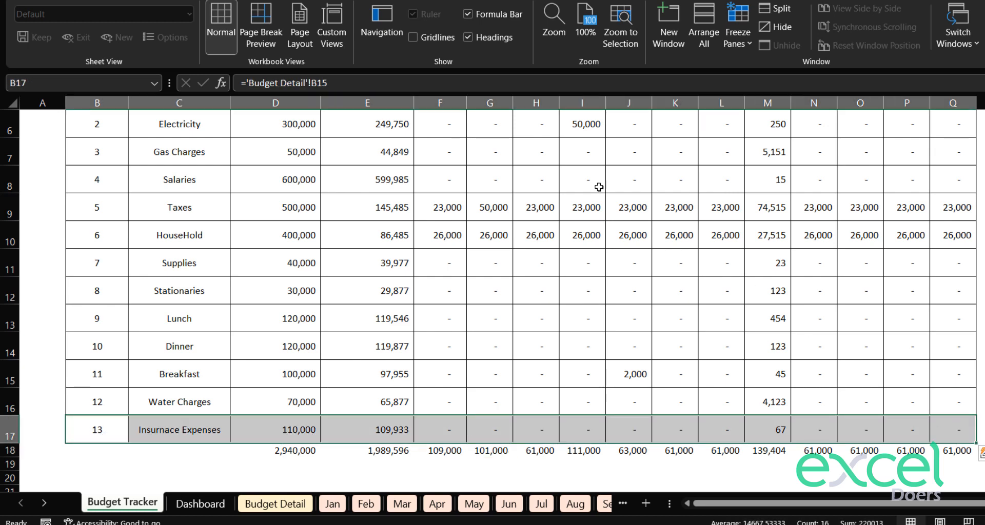
click(57, 1)
click(79, 50)
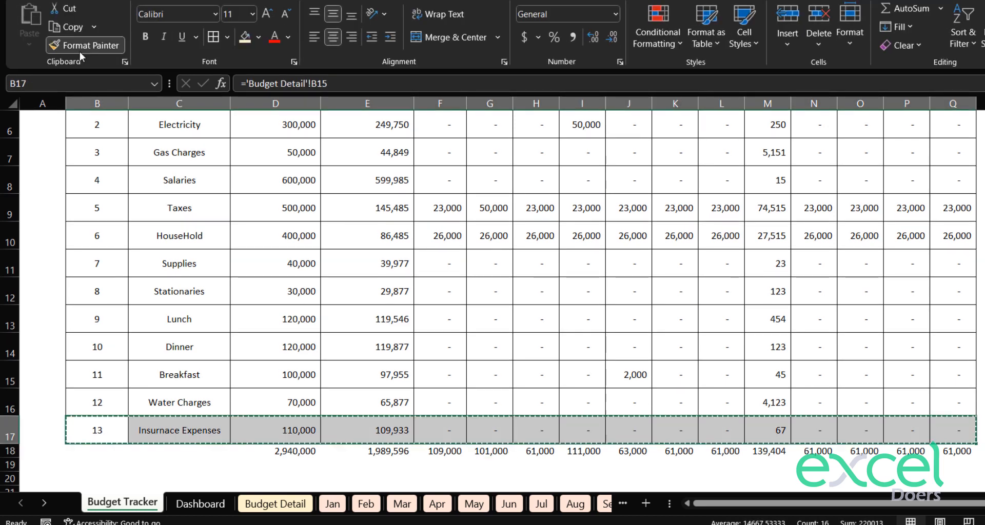
click(109, 453)
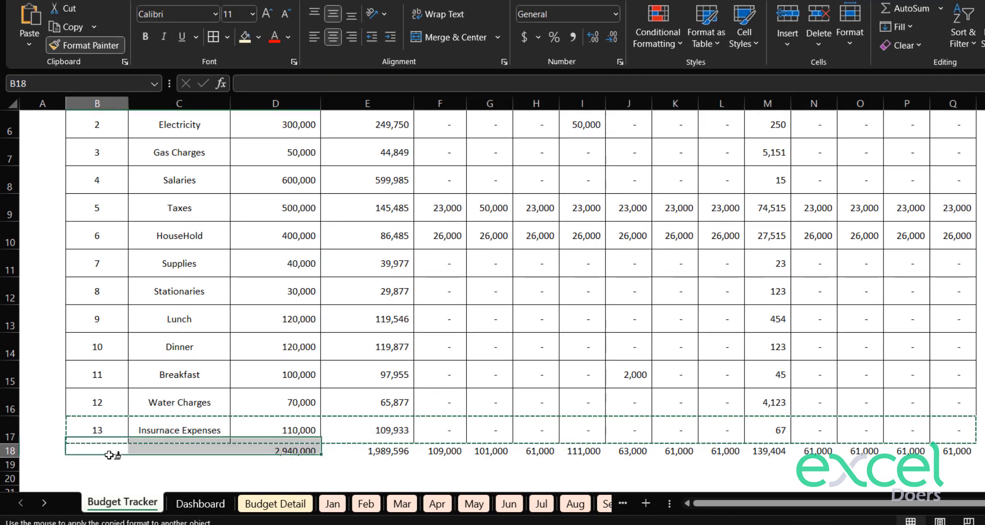
key(Down)
drag(9, 458, 9, 471)
- Label the totals row TOTAL in C18 and make the row bold from C18 to Q18
click(142, 448)
text(TOTAL)
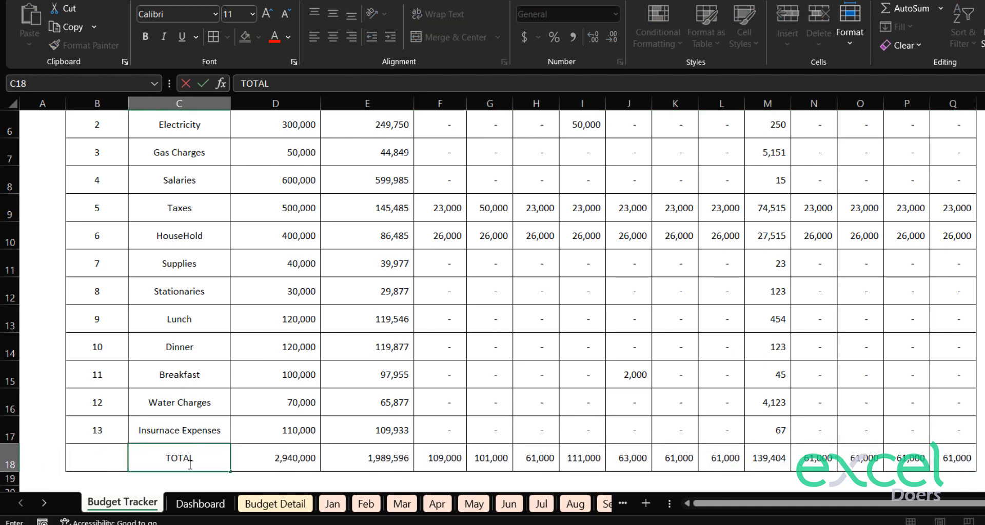
key(Return)
click(189, 464)
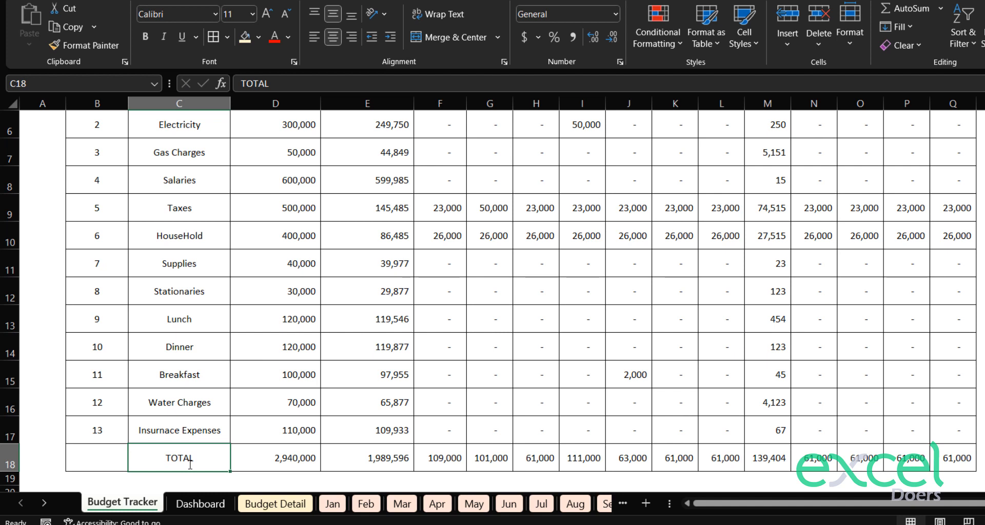
key(ctrl+shift+Right)
key(ctrl+b)
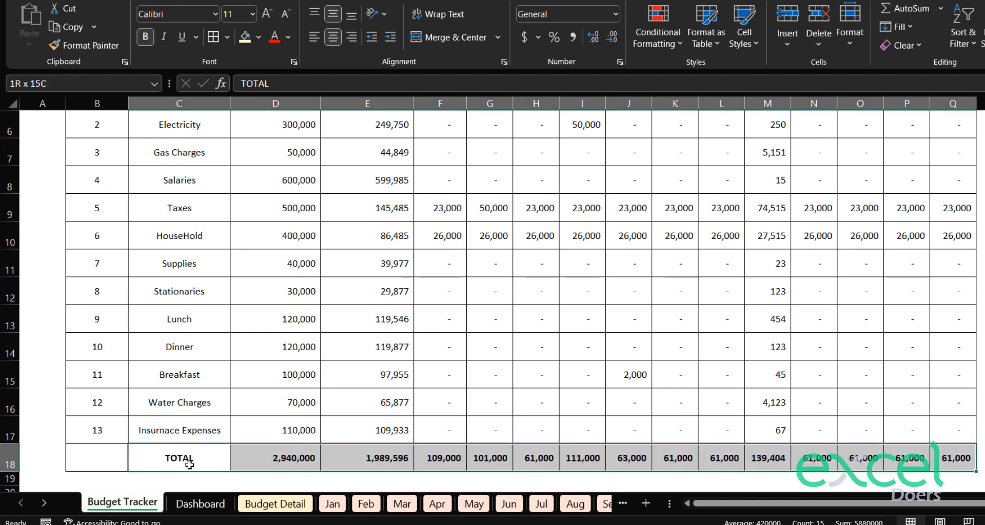
click(211, 475)
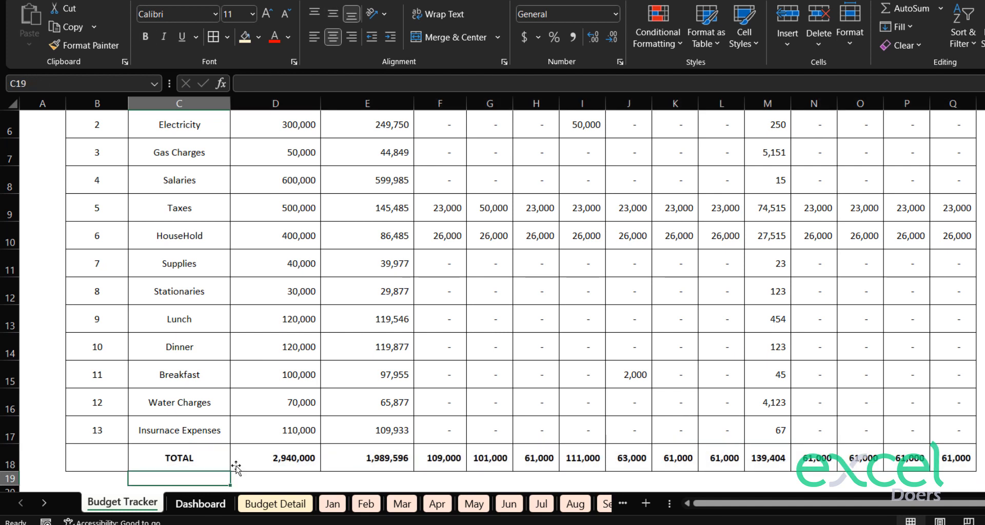
double_click(240, 446)
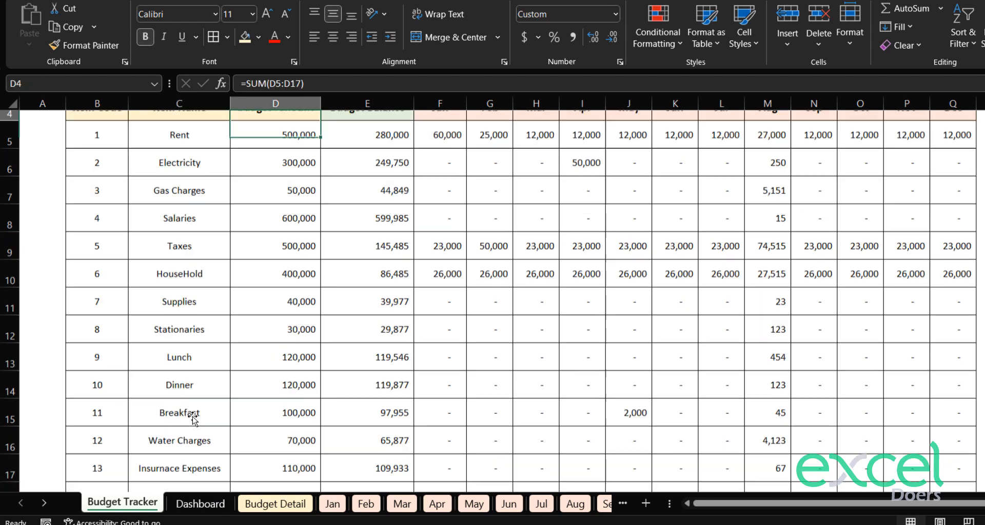
- Enter the label Select Item in B3 of the Dashboard sheet and widen column B to fit it
click(200, 504)
click(83, 147)
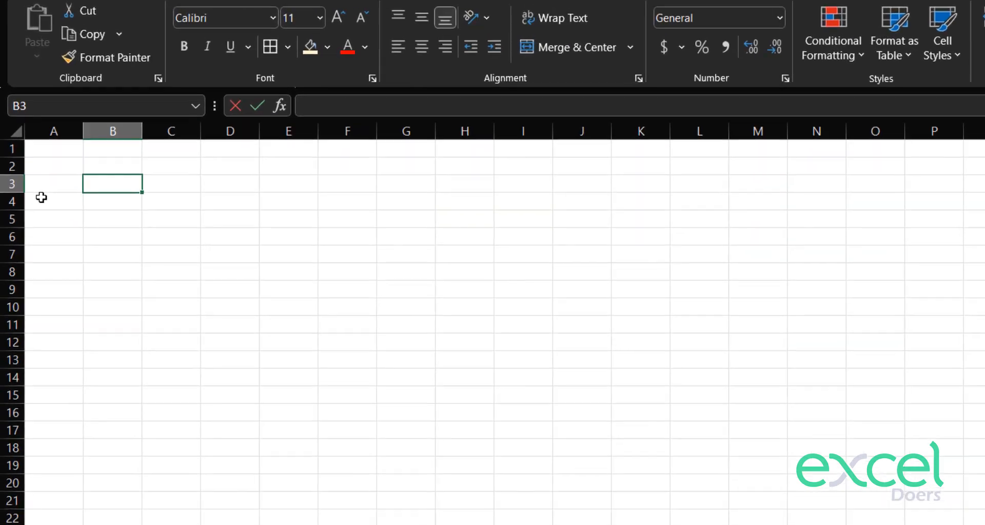
text(Select Item)
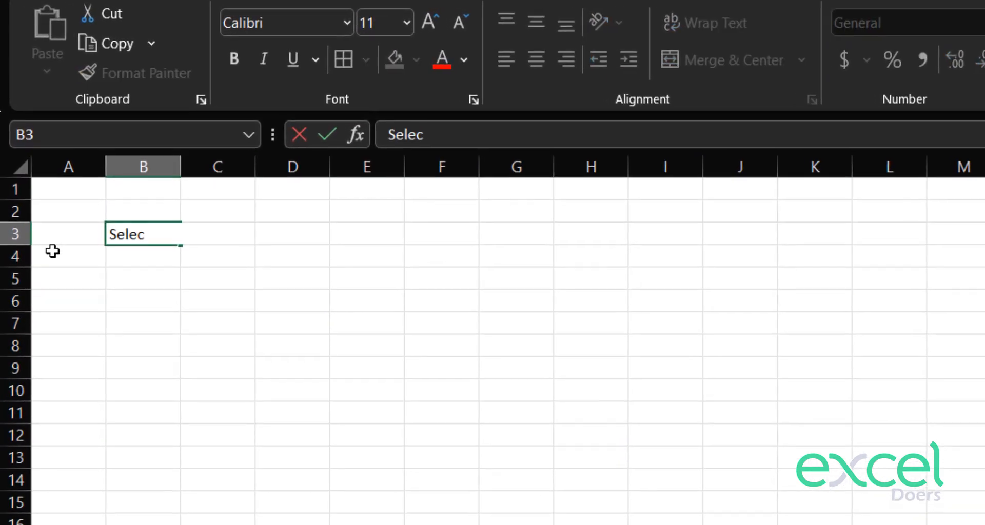
key(Return)
drag(181, 165, 238, 246)
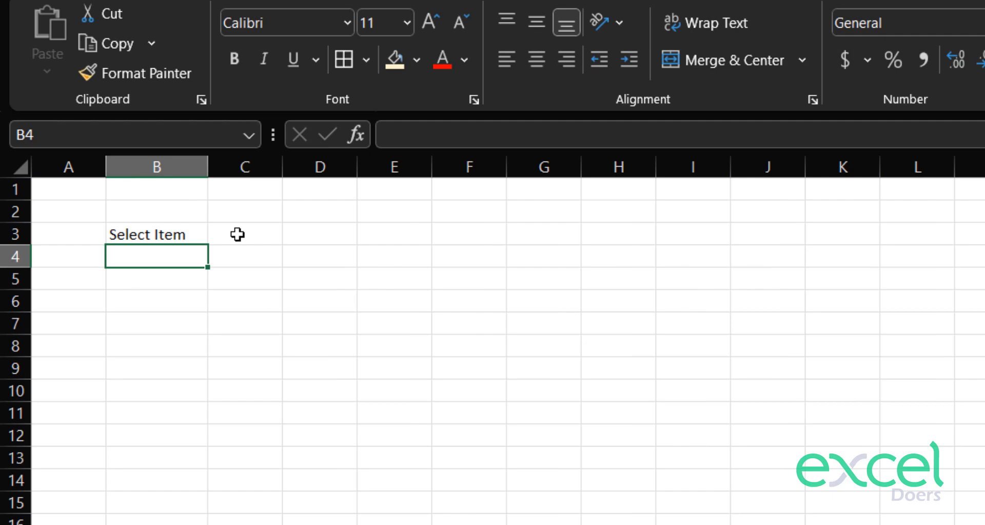
- Add a list data validation drop-down to C3 of the Dashboard sheet with the source ='Budget Tracker'!$C$5:$C$18
click(237, 234)
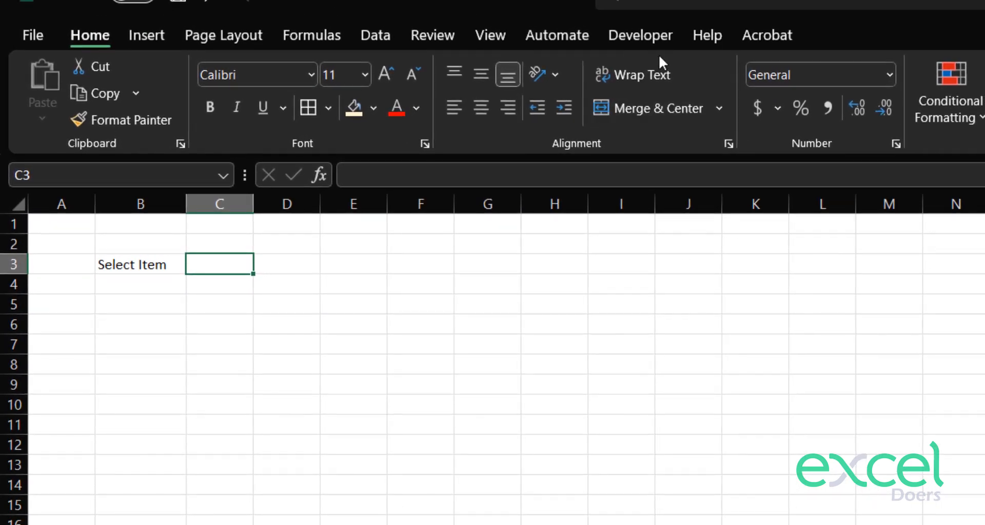
click(380, 34)
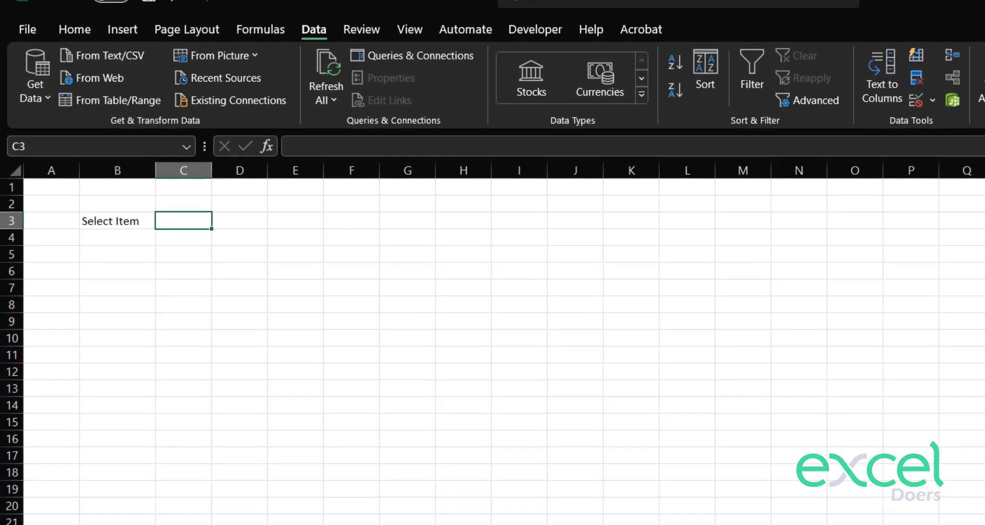
click(931, 102)
click(942, 123)
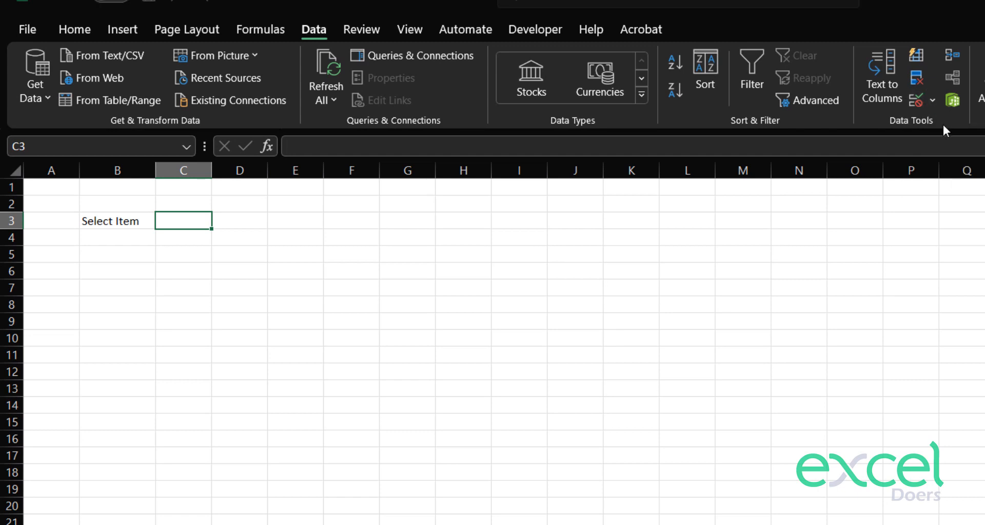
click(574, 213)
click(549, 264)
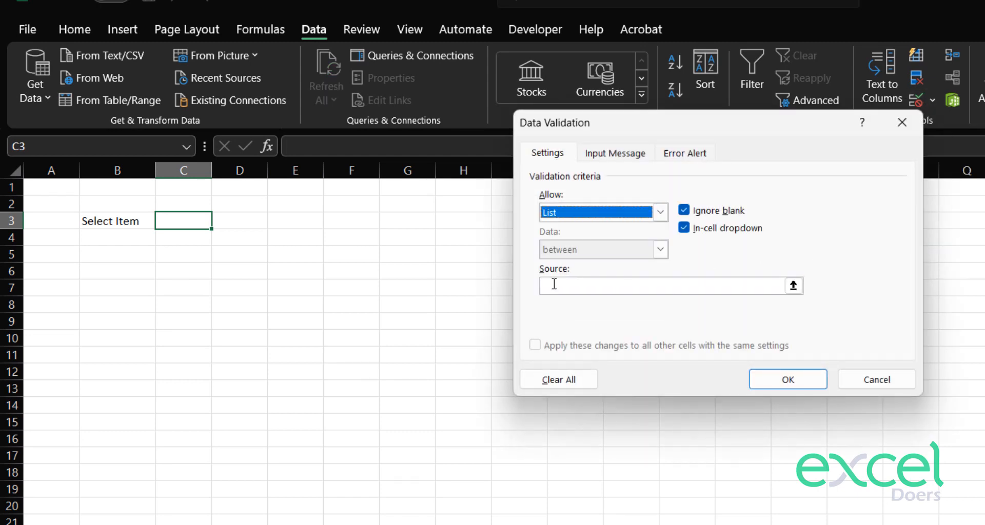
click(554, 287)
key(ctrl+Page_Up)
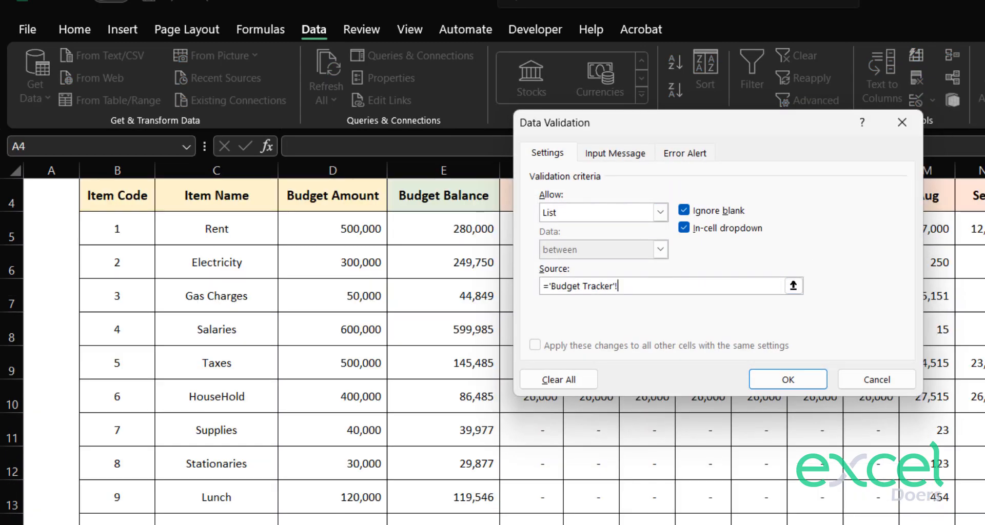
drag(196, 227, 198, 523)
click(912, 145)
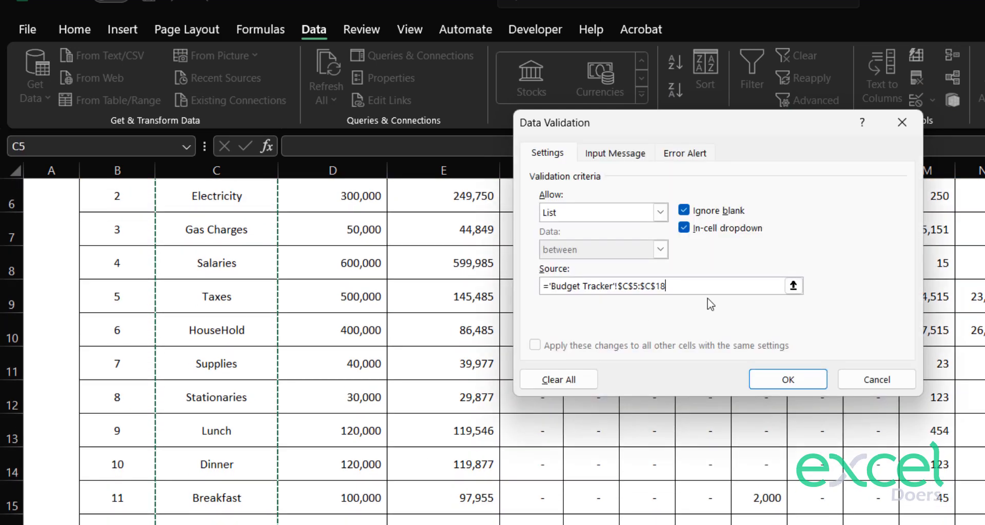
click(765, 380)
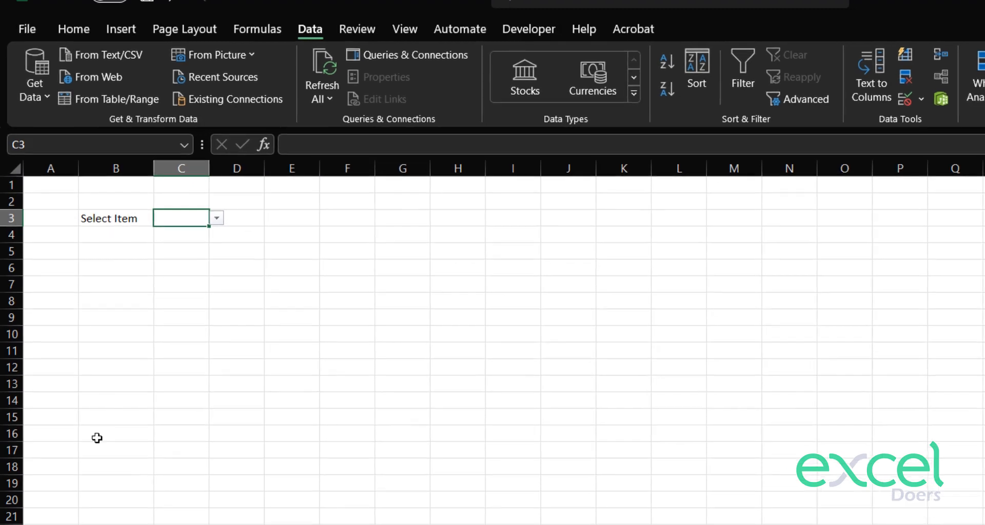
- Copy the headers Budget Amount through Dec (D4:Q4) from the Budget Tracker sheet to the Dashboard sheet, starting at C6
click(114, 510)
scroll(354, 274, up, 2)
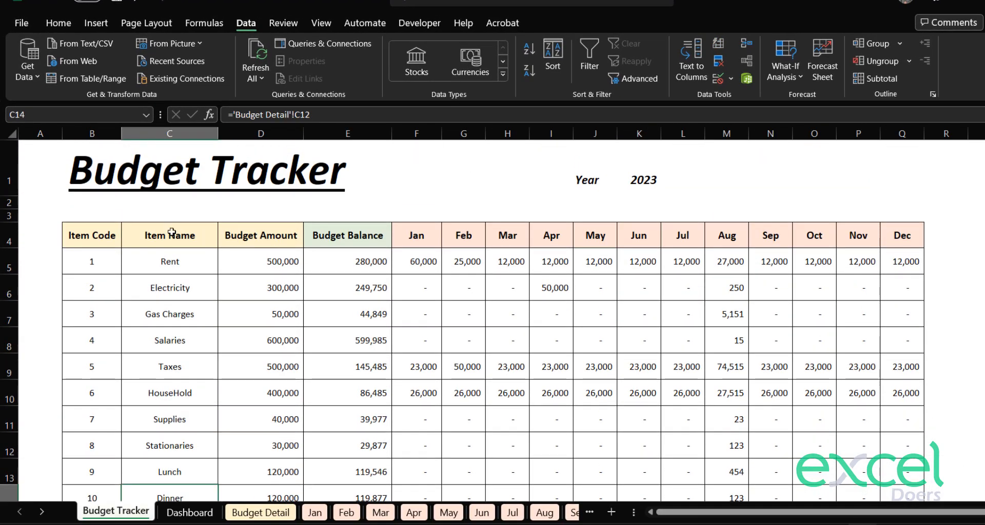
drag(233, 234, 891, 238)
key(ctrl+c)
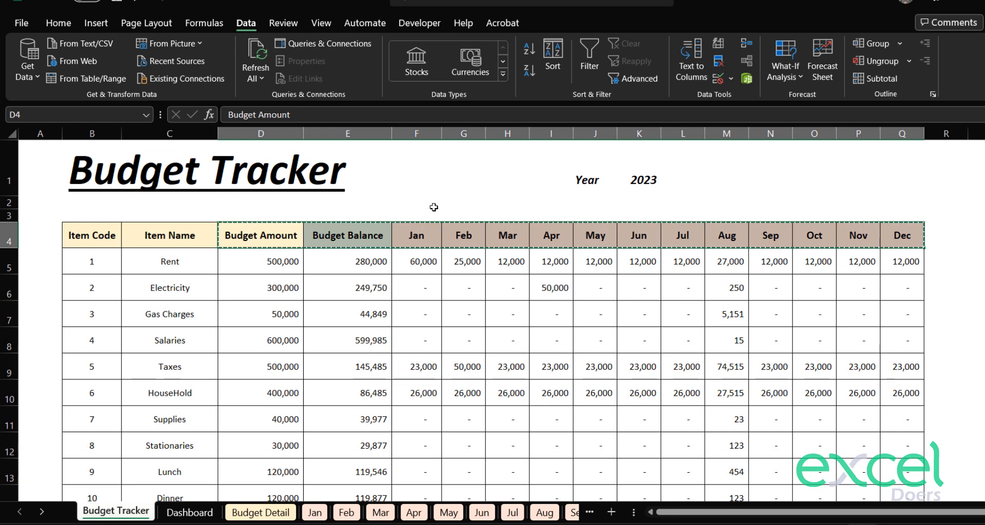
click(180, 512)
key(Down)
key(Down)
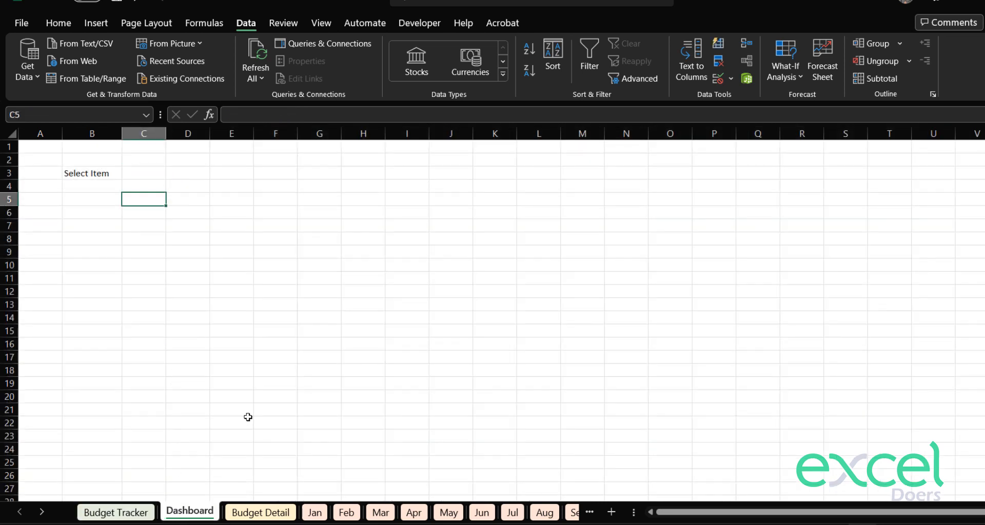
key(ctrl+v)
- Number the cells above the Dashboard headers from 1 in C5 to 14 in P5
key(Up)
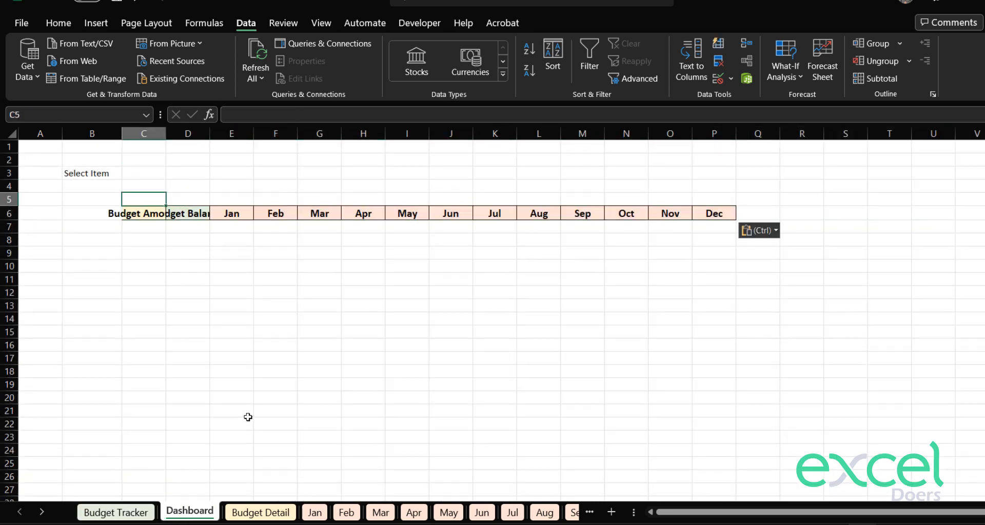
text(1)
key(Tab)
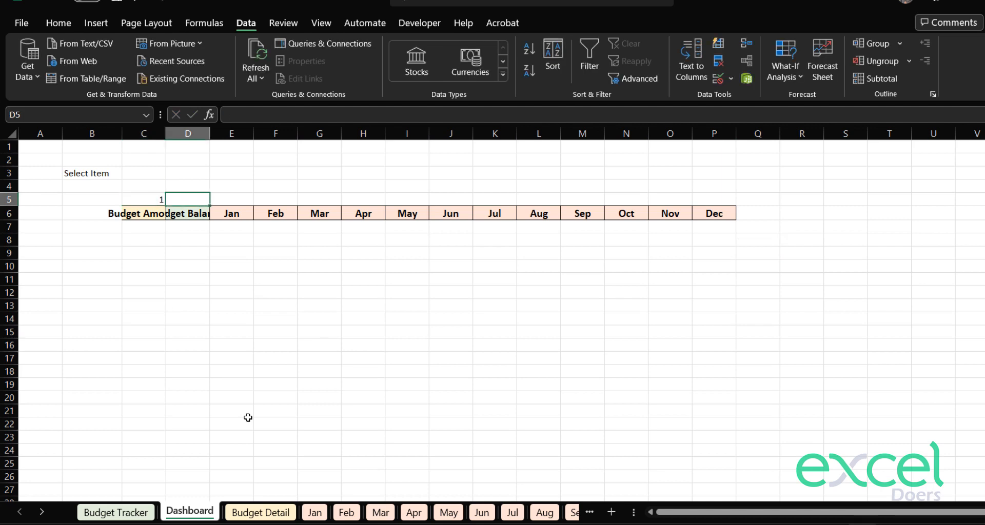
text(2)
key(Tab)
text(3)
key(Tab)
text(4)
key(Tab)
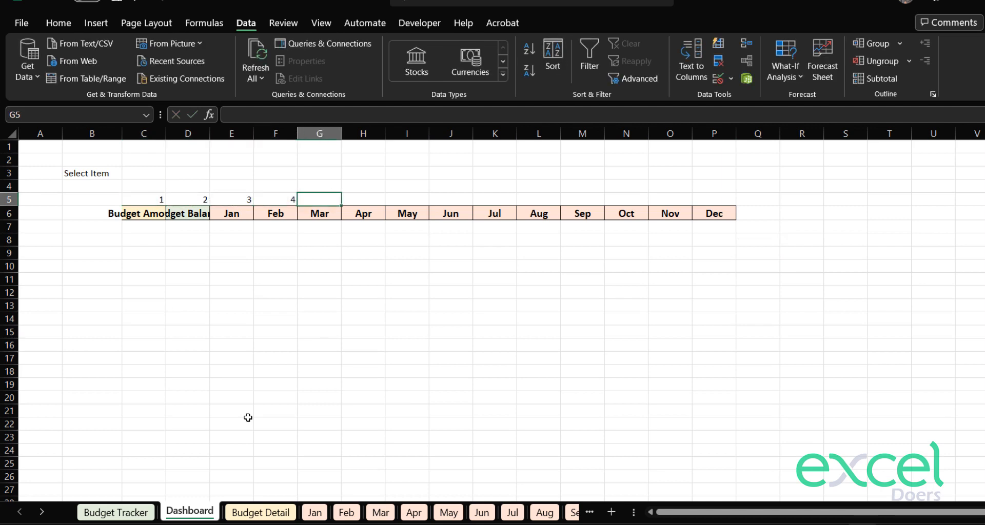
text(5)
key(Tab)
text(6)
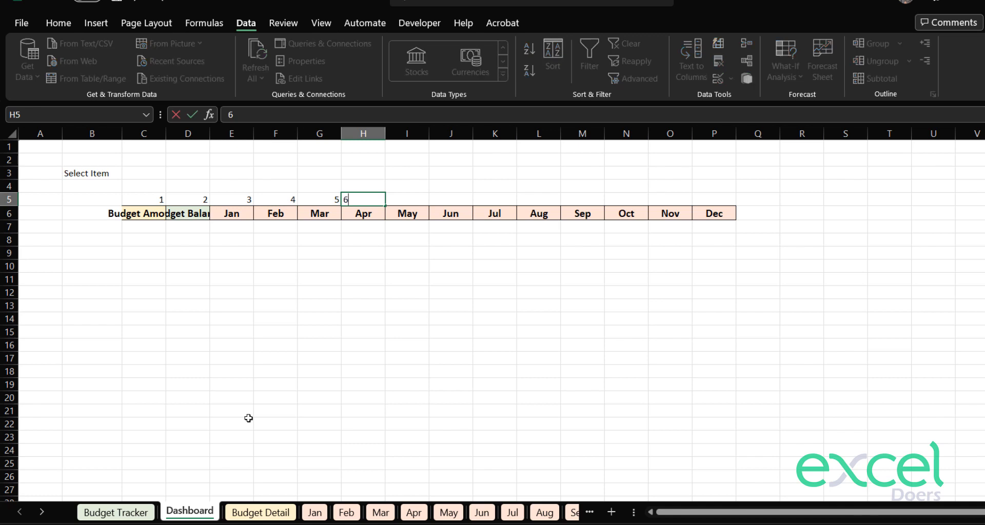
key(Tab)
text(7)
key(Tab)
text(8)
key(Tab)
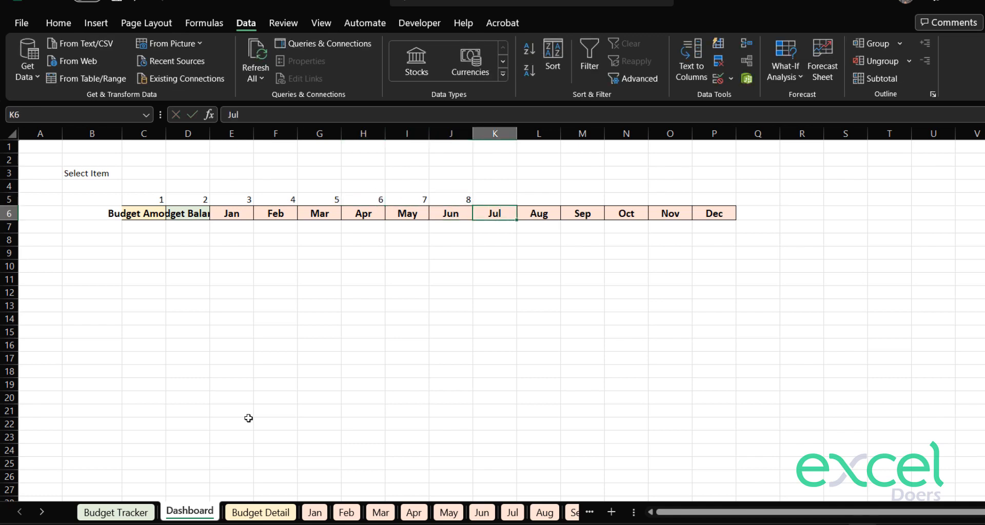
text(9)
key(Tab)
text(10)
key(Tab)
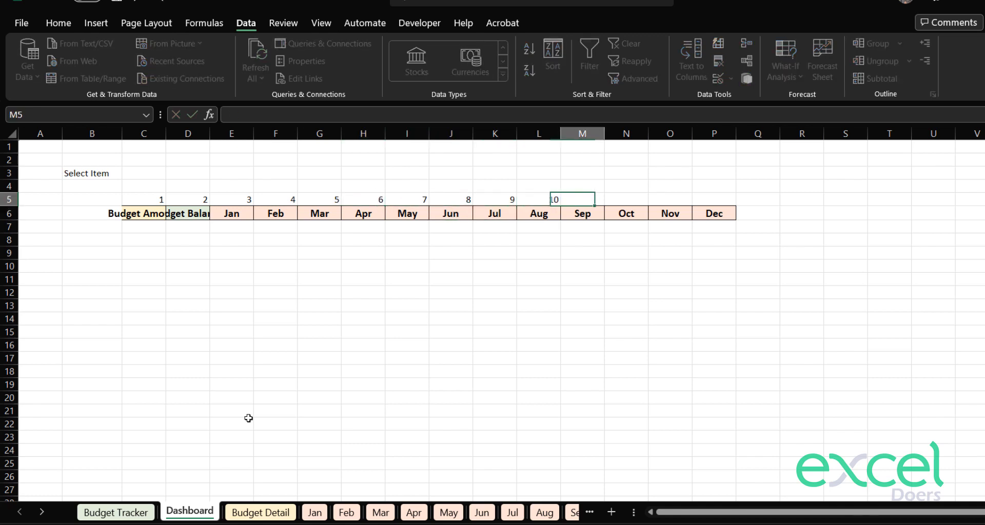
text(11)
key(Tab)
text(12)
key(Tab)
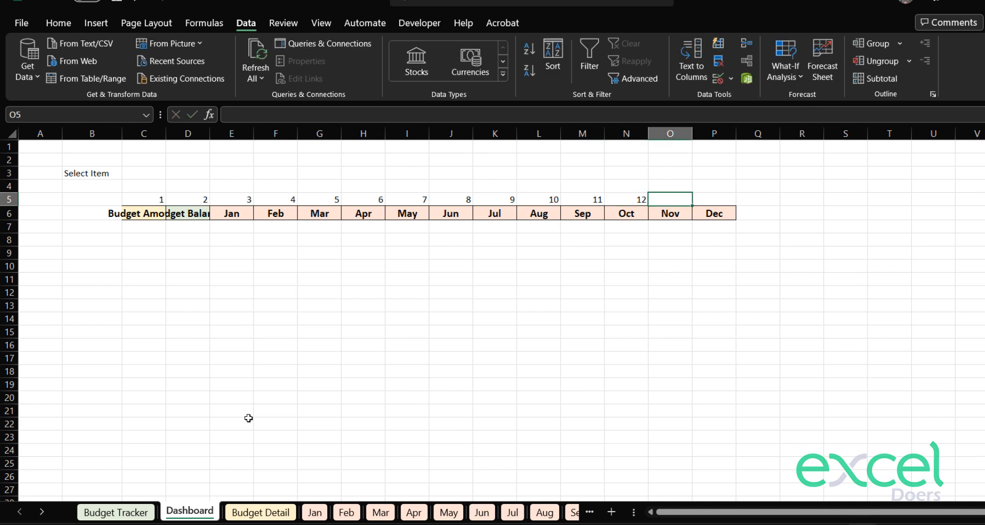
text(13)
key(Tab)
text(14)
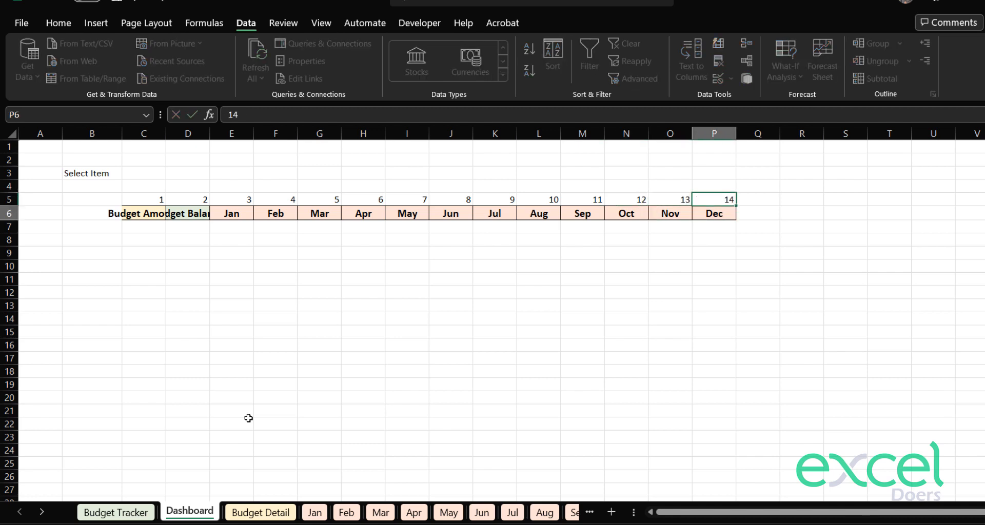
key(Down)
- Widen columns C to P of the Dashboard, making C and D wide enough for the Budget Amount and Budget Balance headers
drag(718, 143, 188, 139)
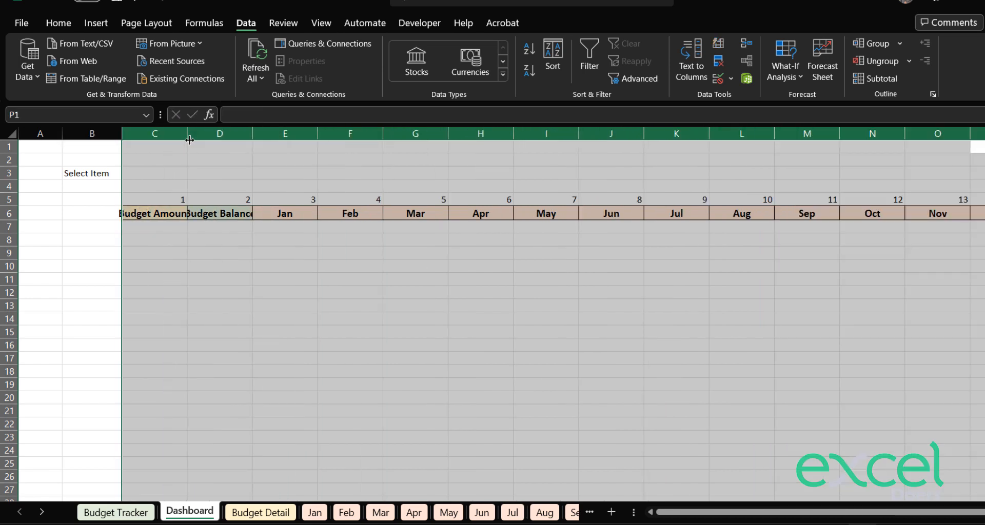
click(201, 142)
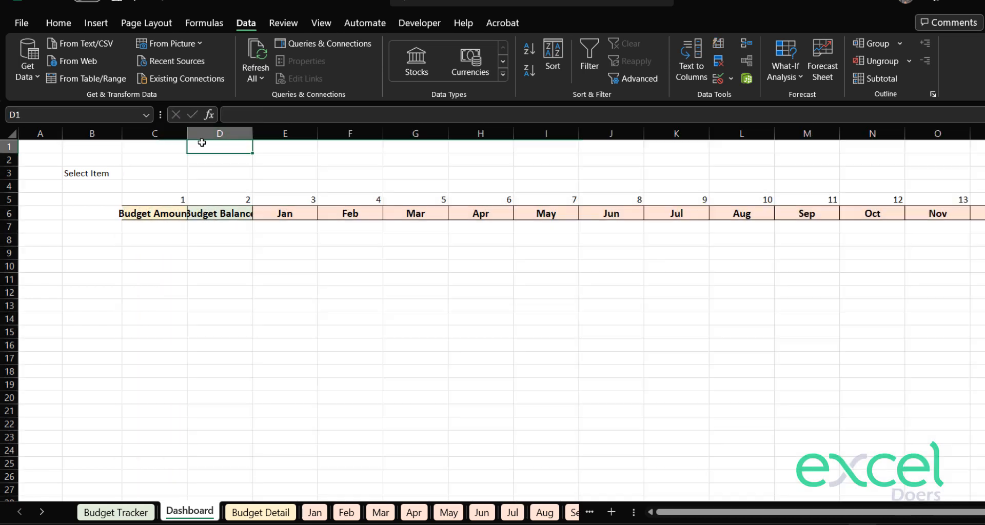
click(168, 232)
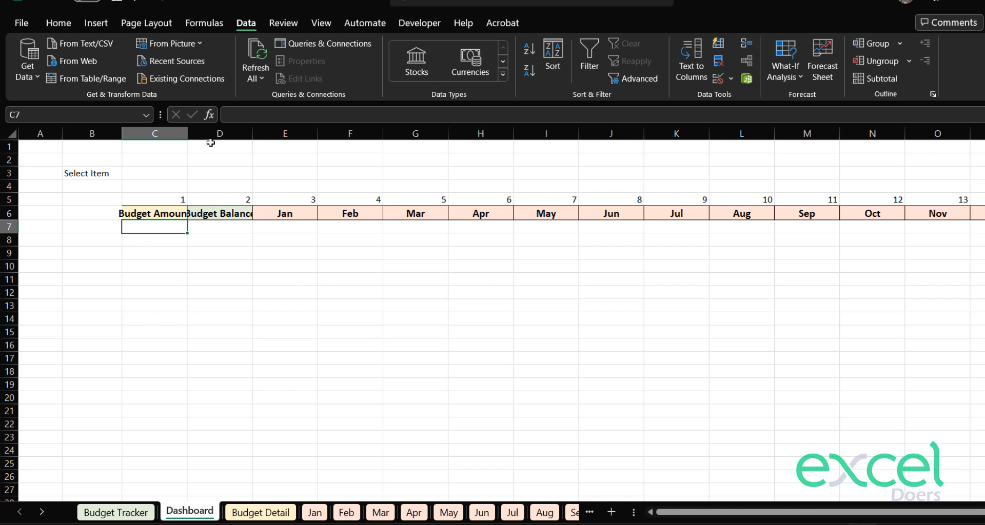
mouse_move(208, 134)
mouse_down()
mouse_move(168, 134)
mouse_move(217, 135)
mouse_up()
click(214, 230)
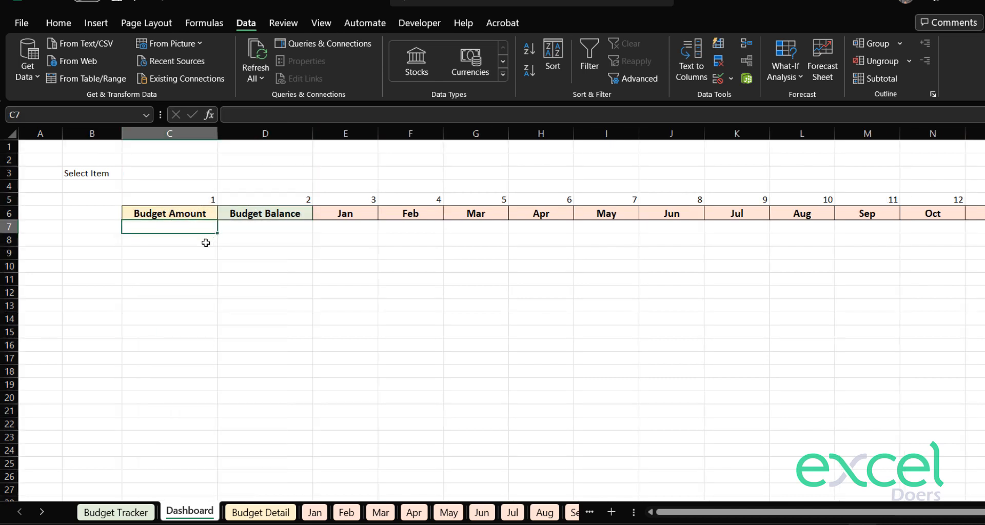
- Choose Salaries from the item drop-down in C3
click(170, 170)
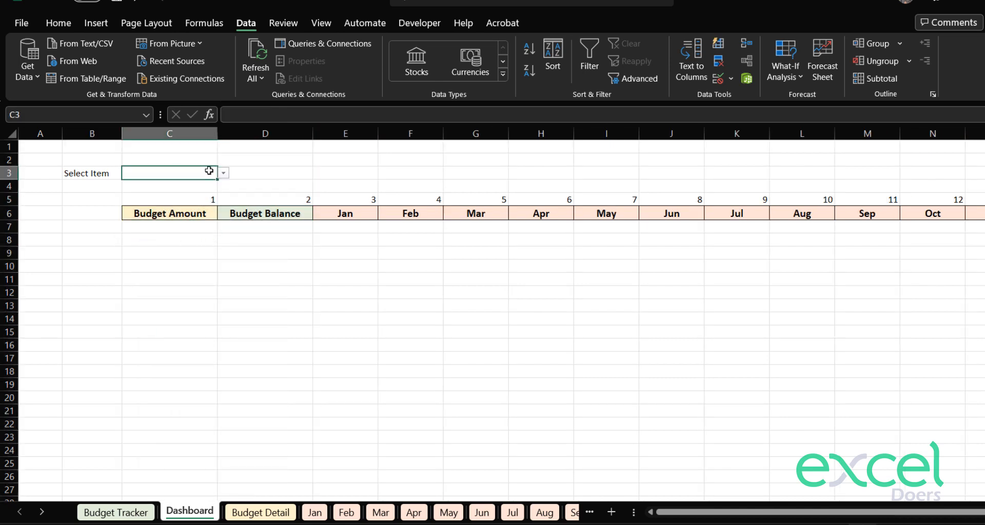
click(223, 173)
click(193, 218)
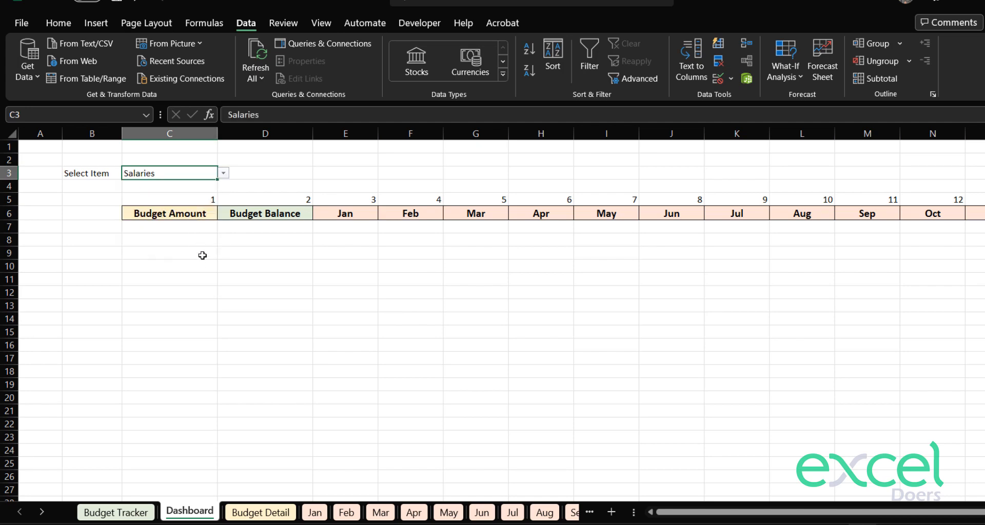
- Start a VLOOKUP formula in C7 with the absolute reference $C$3 as its lookup value
click(144, 230)
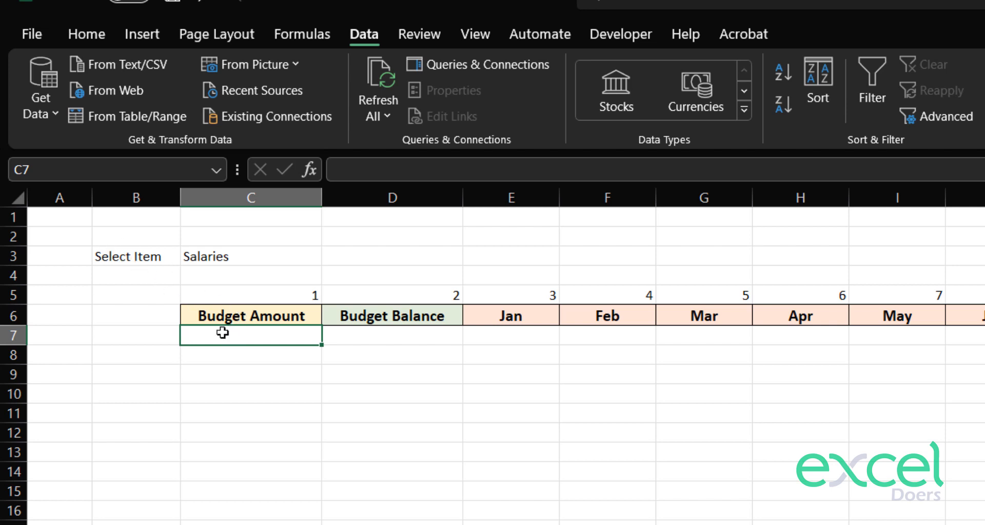
text(=)
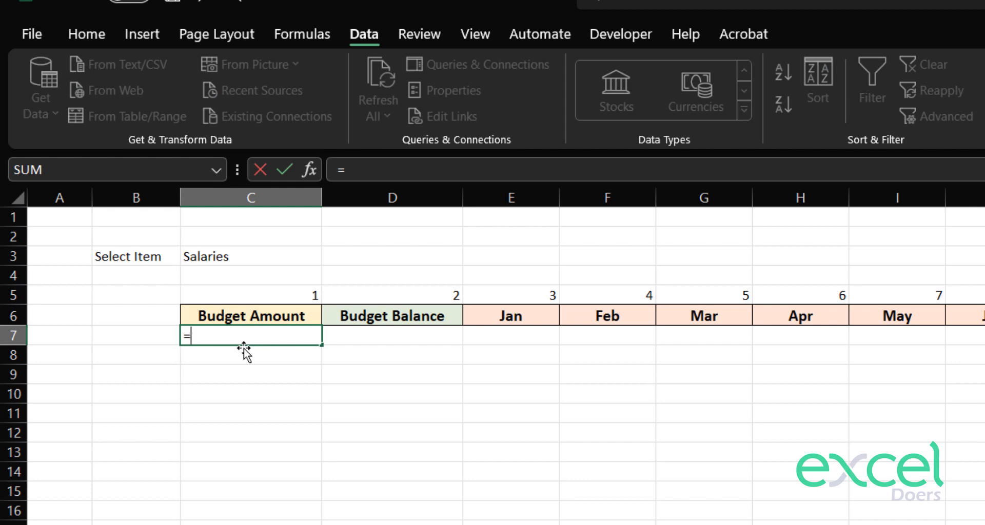
text(vlo)
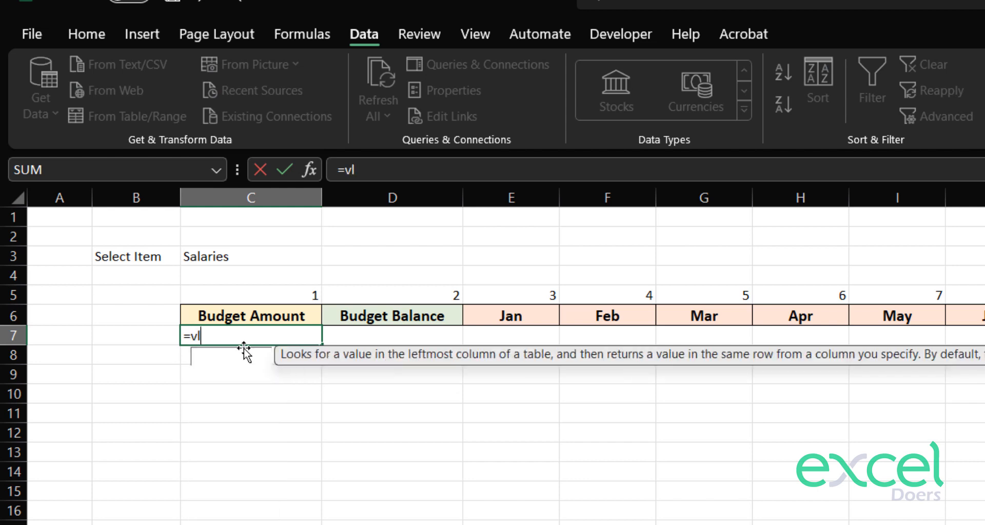
key(Tab)
key(Up)
key(Up)
key(Up)
key(Up)
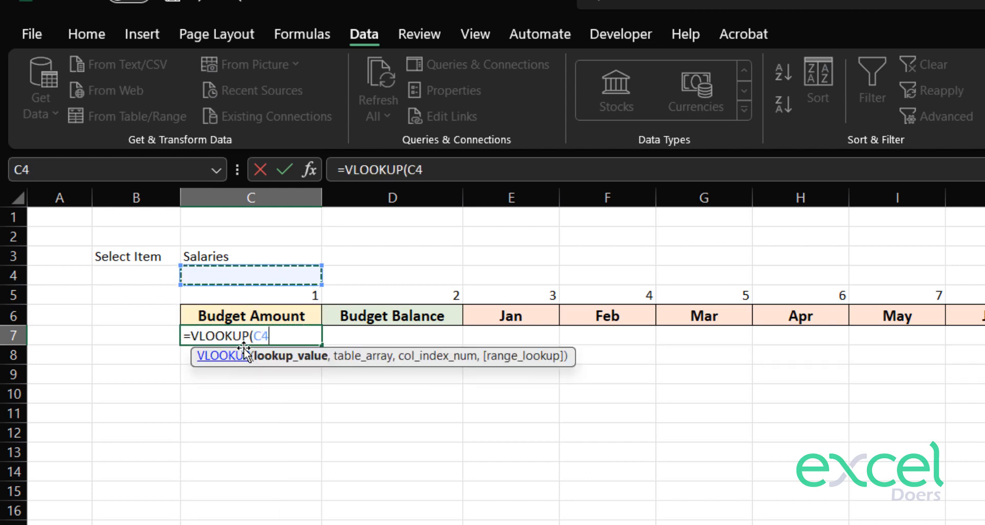
key(F4)
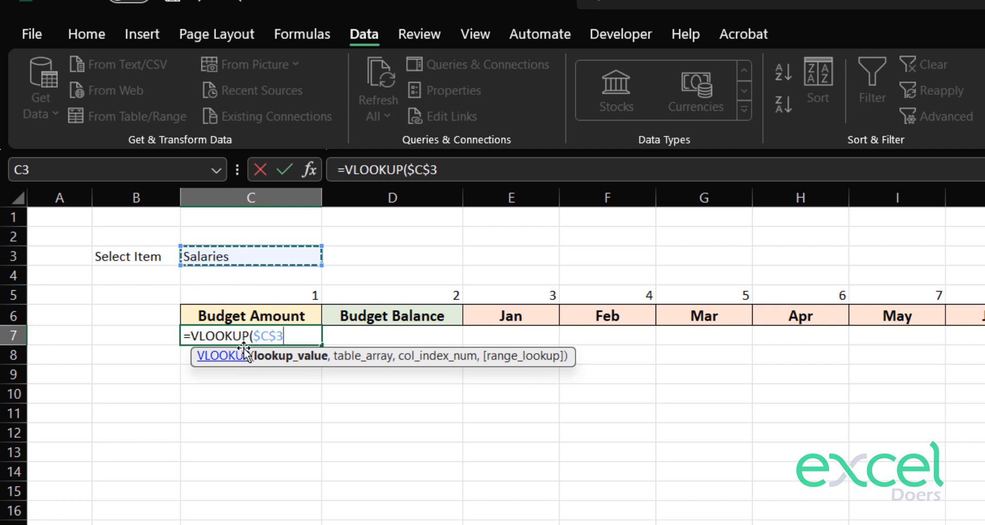
text(,)
- Complete the C7 lookup with 'Budget Tracker'!$C:$Q as the table, Dashboard!C5 as the column index and 0 for an exact match
key(ctrl+Page_Up)
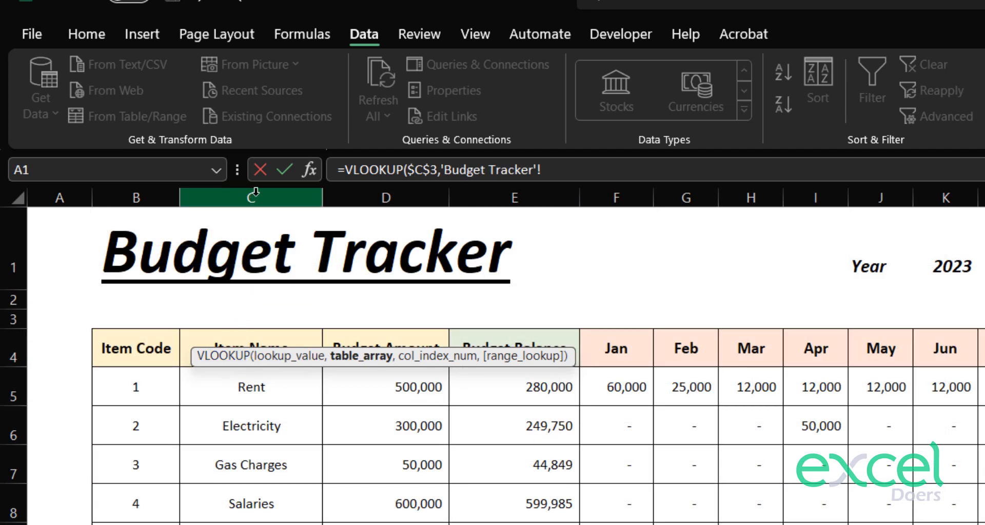
drag(256, 192, 936, 254)
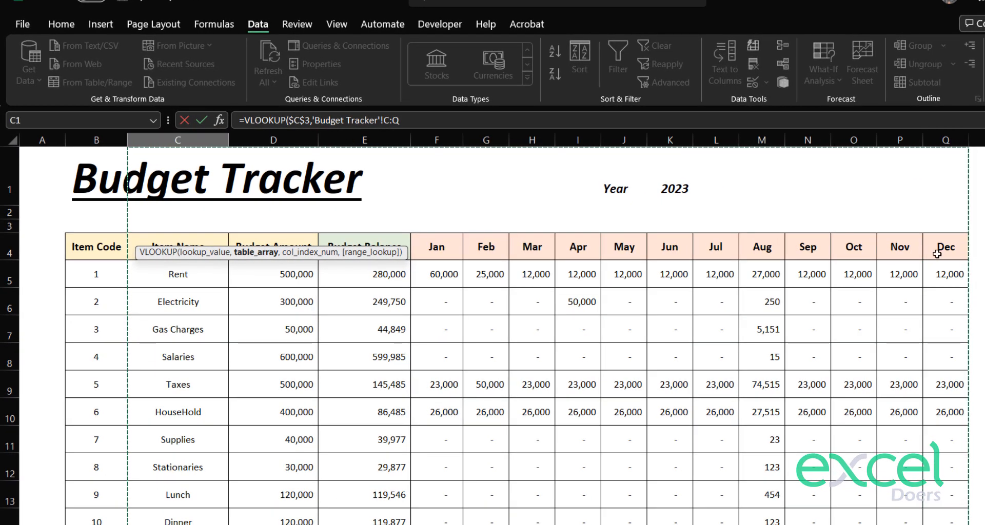
key(F4)
text(,)
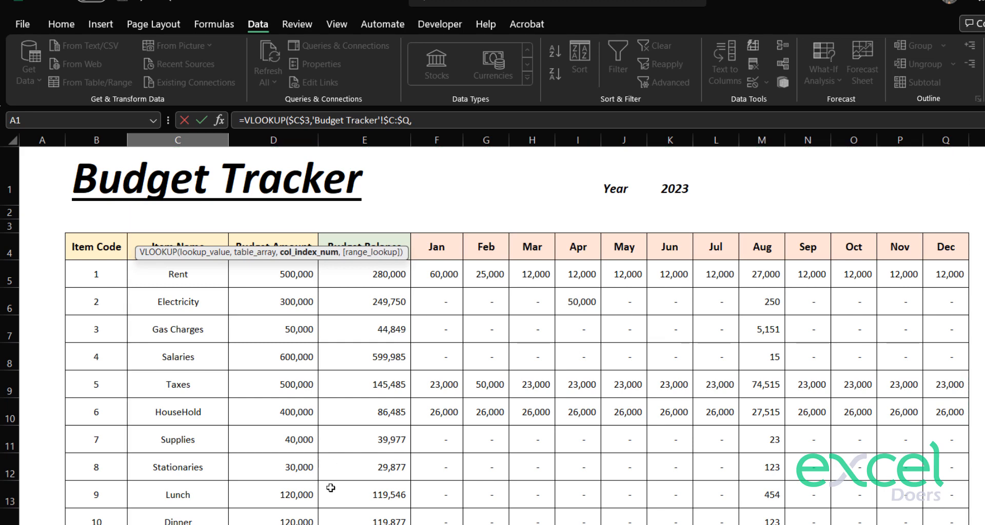
click(205, 524)
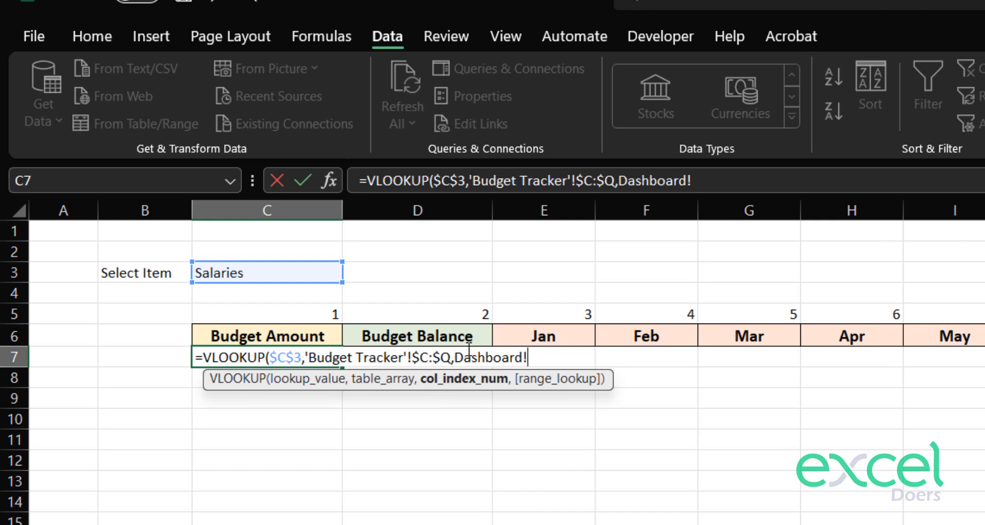
click(324, 313)
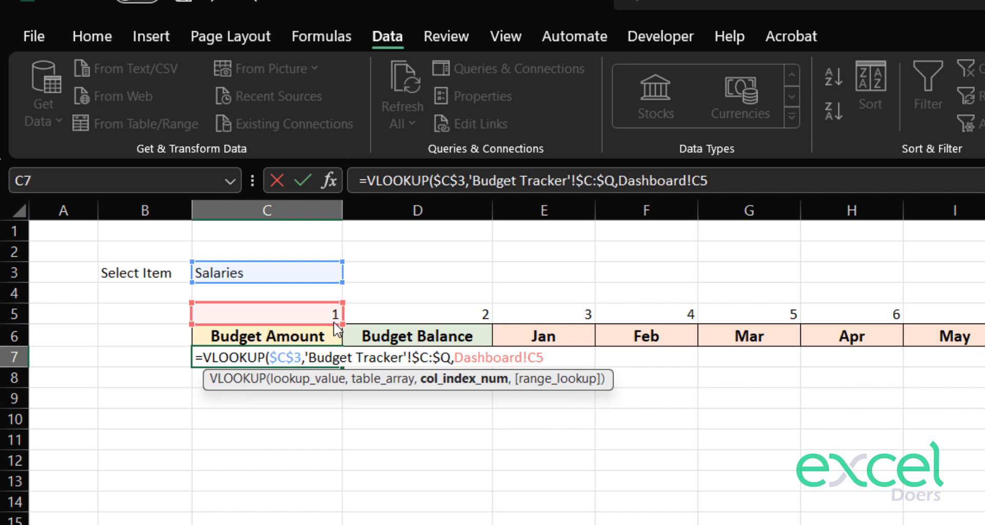
text(,0))
key(Return)
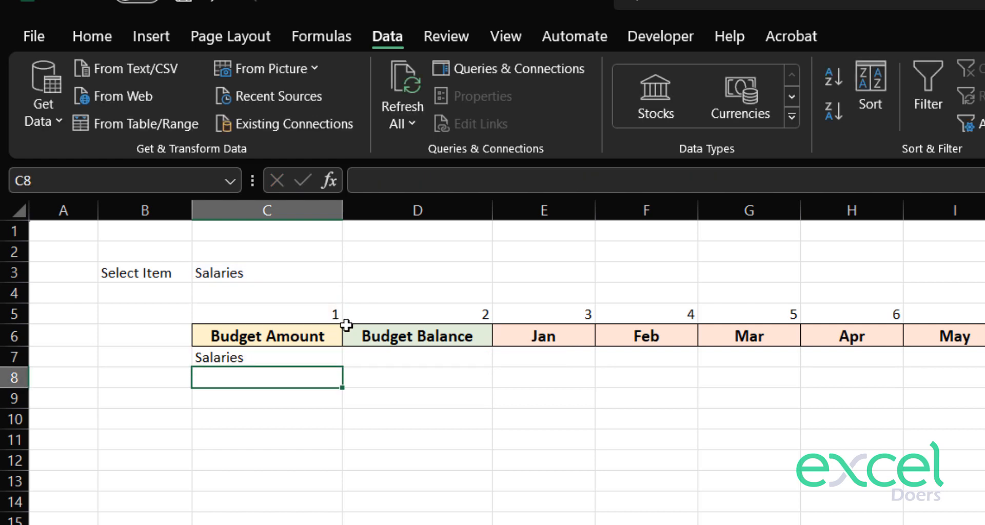
- Set the column index above Budget Amount in C5 to 2
key(Up)
key(Up)
key(Up)
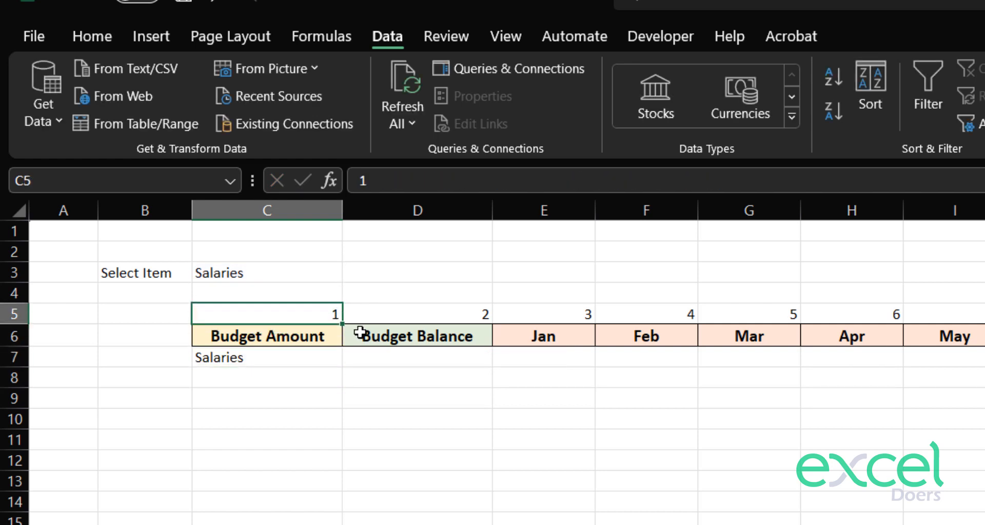
text(2)
key(Return)
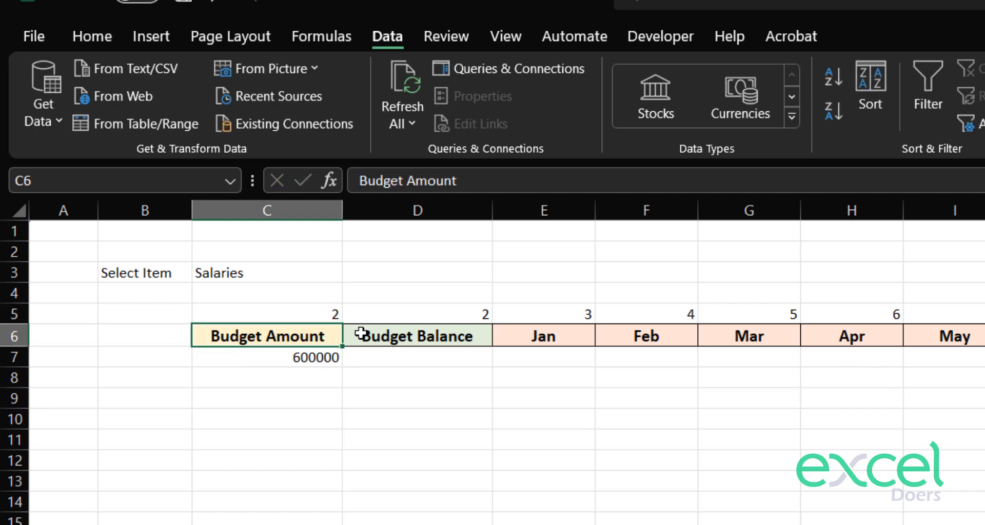
key(Up)
key(Right)
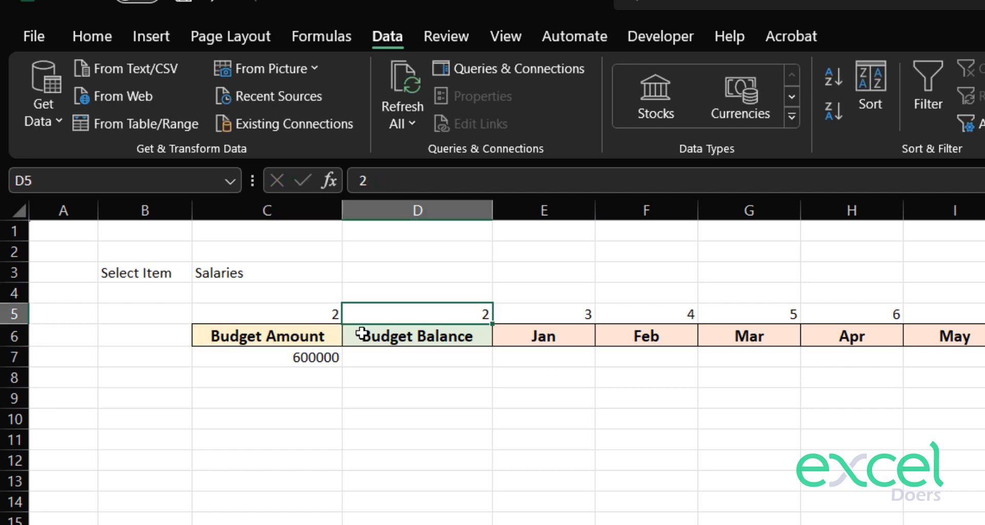
text(=)
key(Left)
text(+)
key(Return)
key(Escape)
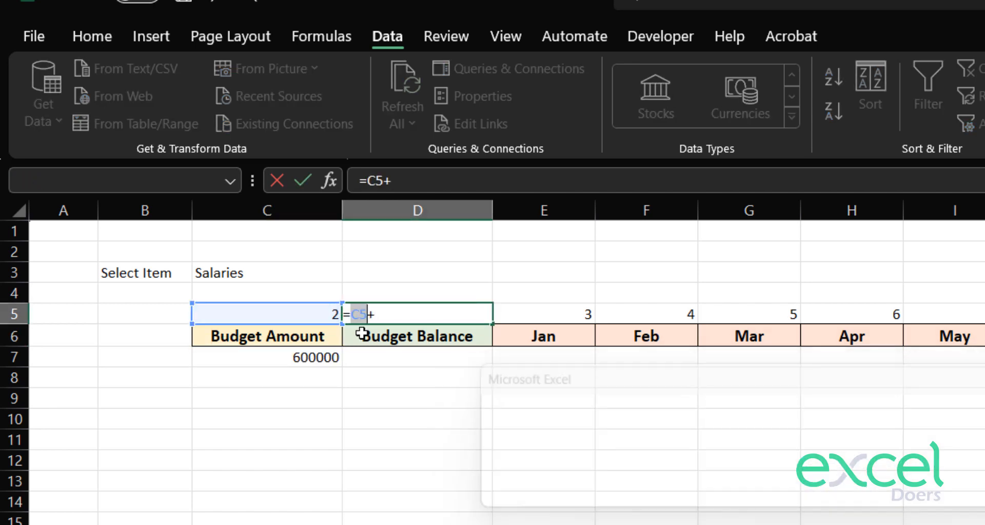
key(Escape)
key(Escape)
- Set the column indexes above Budget Balance and Jan to 3 in D5 and 4 in E5
text(3)
key(Tab)
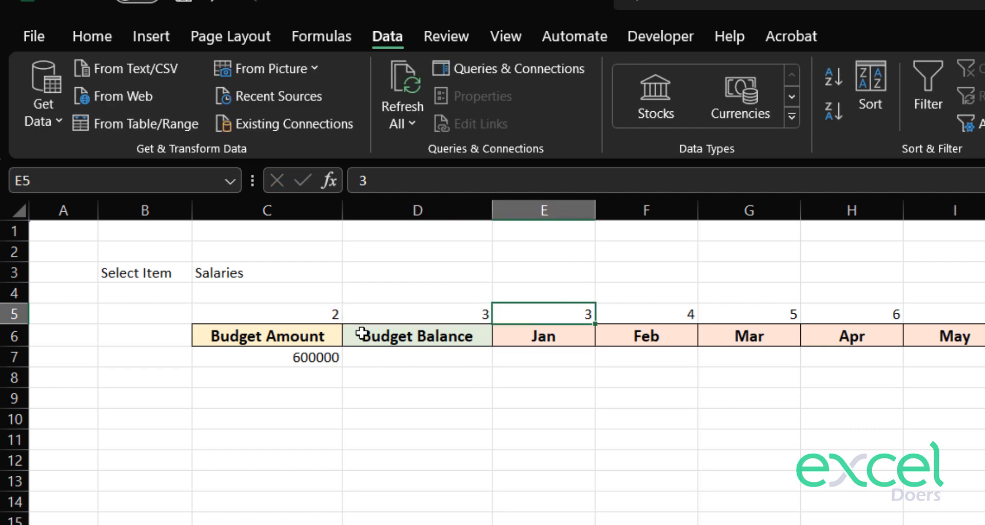
text(4)
key(Tab)
- Enter =E5+1 in F5, copy it and select F5:P5
text(=)
key(Left)
text(+)
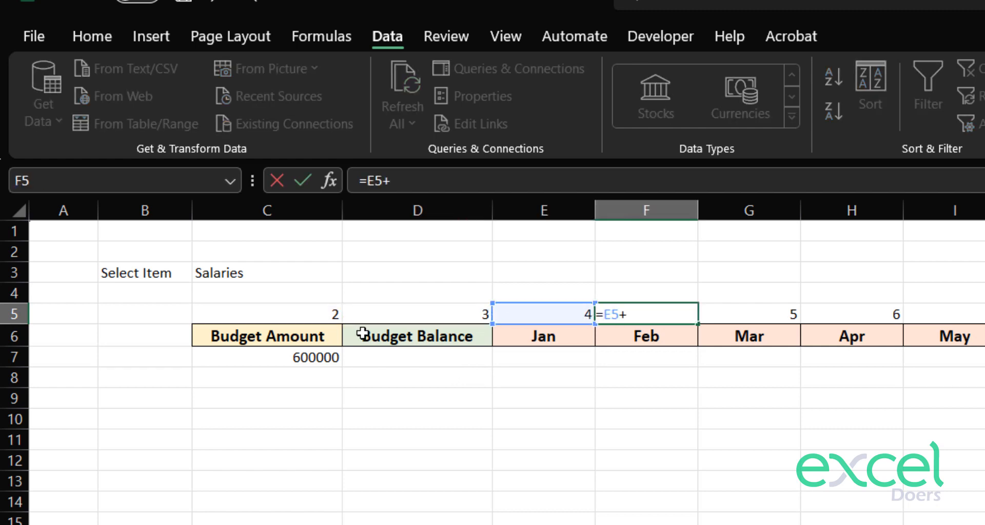
text(1)
key(Return)
key(Up)
key(ctrl+c)
key(ctrl+shift+Right)
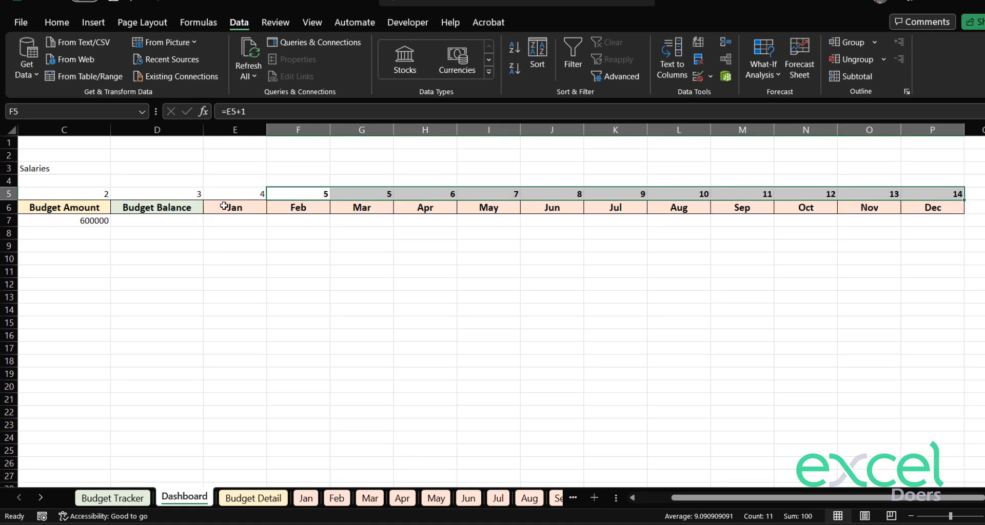
- Copy the value 4 from E5 across the month index cells through P5
key(Left)
key(ctrl+c)
key(ctrl+shift+Right)
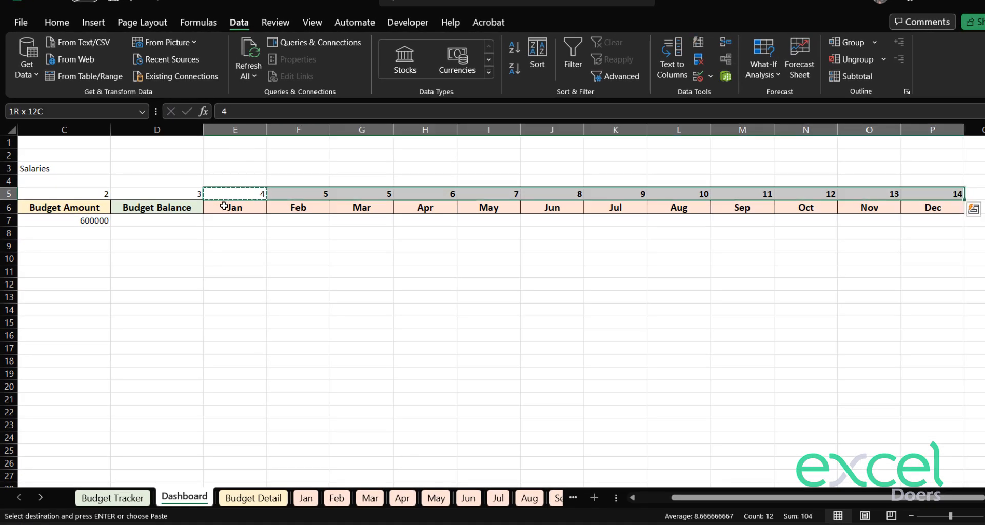
key(ctrl+v)
key(Escape)
key(Left)
key(Right)
key(F2)
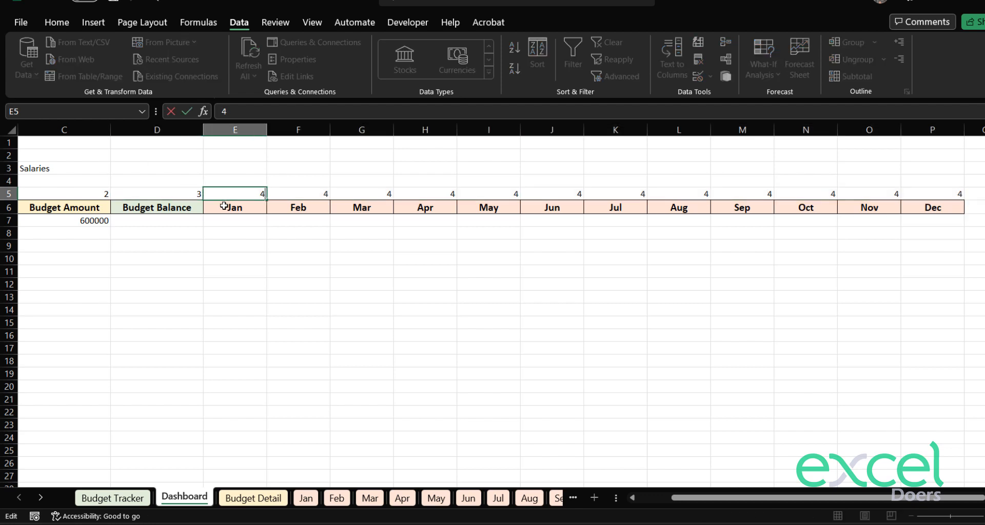
key(Escape)
- Enter =E5+1 as the Feb column index in F5 and fill it across through Dec in P5
key(Right)
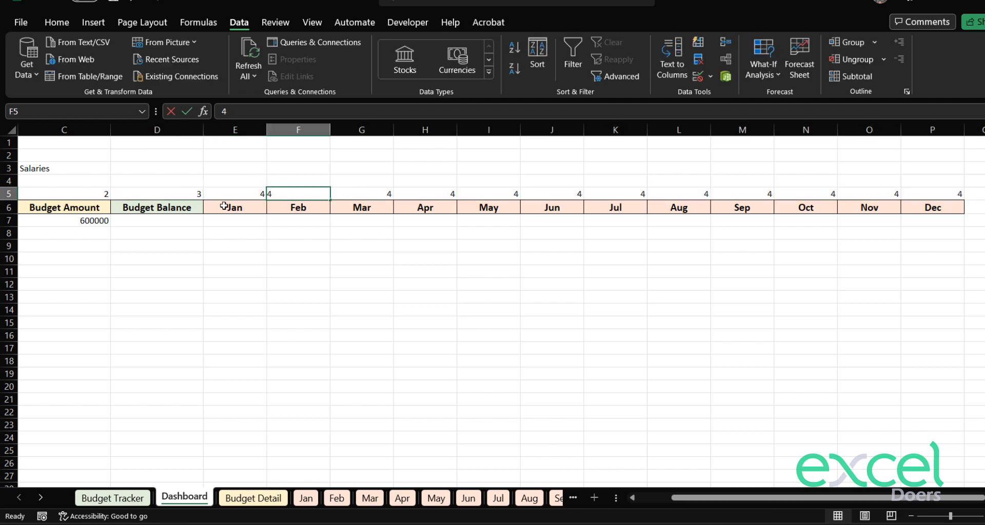
key(BackSpace)
text(=E5+1)
key(Return)
key(Up)
key(ctrl+c)
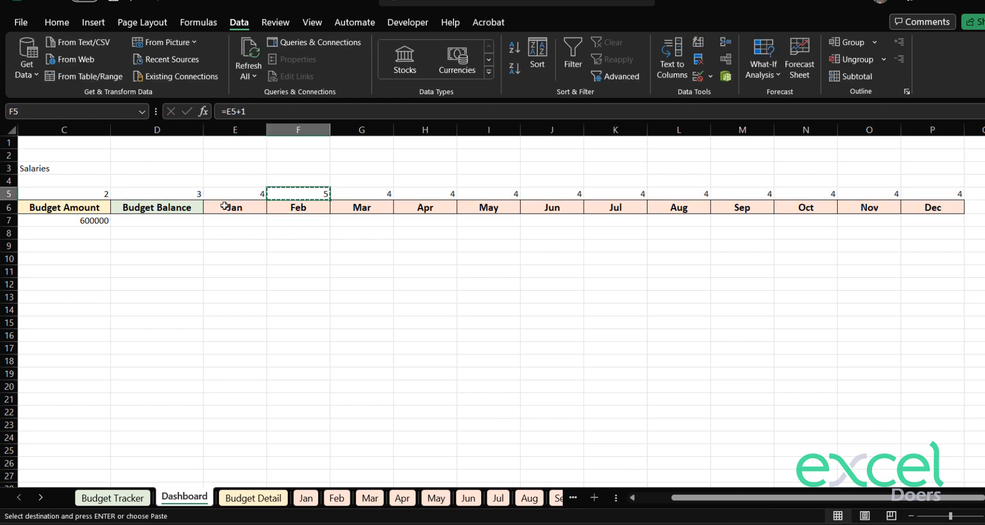
key(ctrl+shift+Right)
key(ctrl+v)
key(Escape)
key(Down)
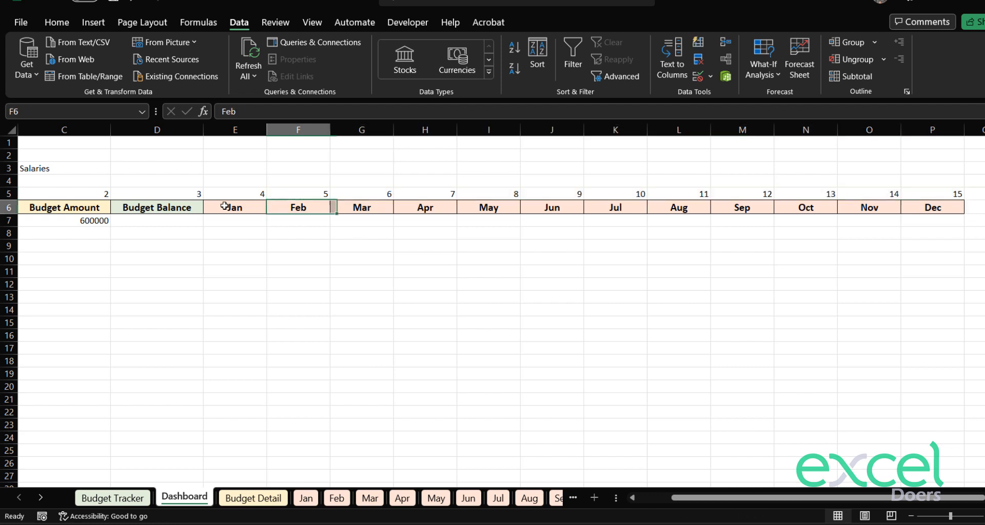
- Copy the VLOOKUP formula from C7 across row 7 through the Dec column, P7
key(Down)
key(Left)
key(Left)
key(Left)
key(Left)
key(Left)
key(Right)
key(Right)
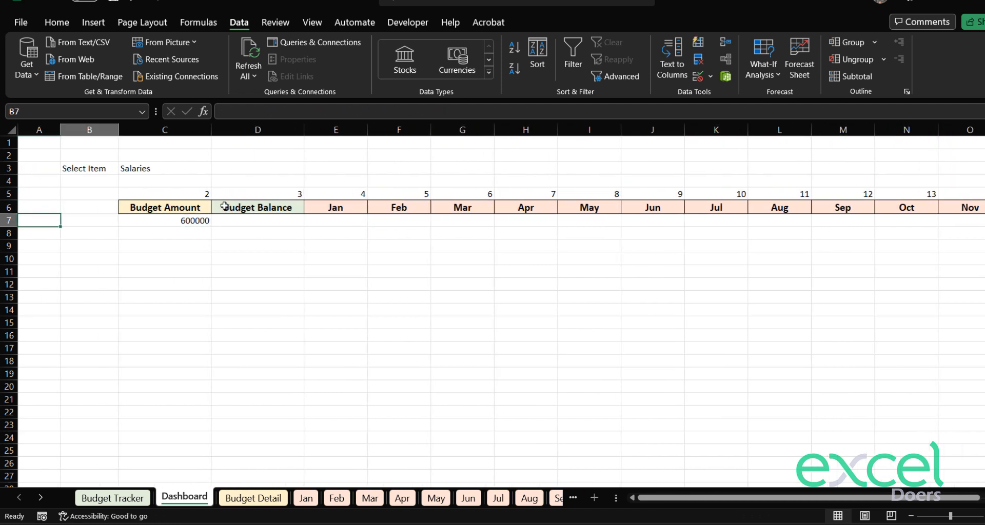
key(ctrl+c)
key(Right)
key(shift+Right)
key(shift+Right)
key(shift+Right)
key(shift+Right)
key(shift+Right)
key(shift+Right)
key(shift+Right)
key(shift+Right)
key(shift+Right)
key(shift+Right)
key(shift+Right)
key(shift+Right)
key(shift+Right)
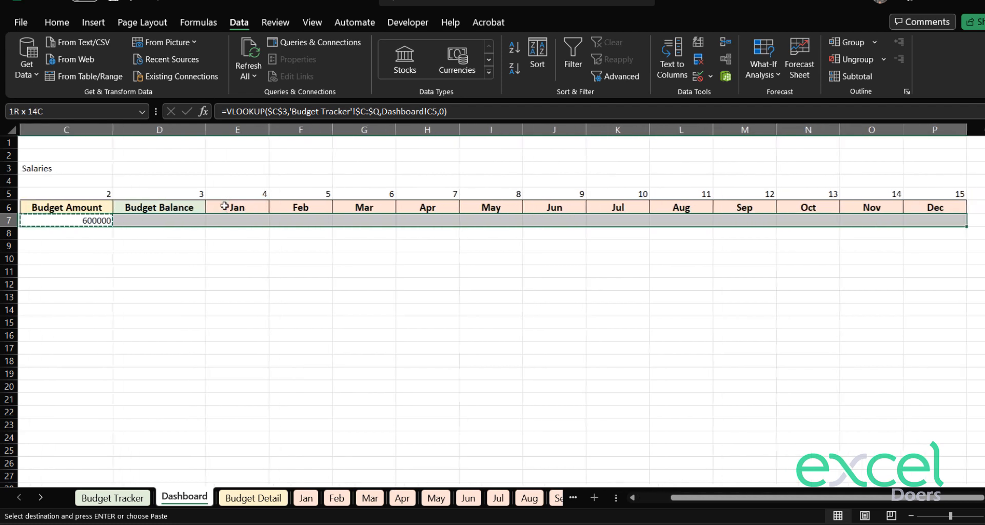
key(ctrl+v)
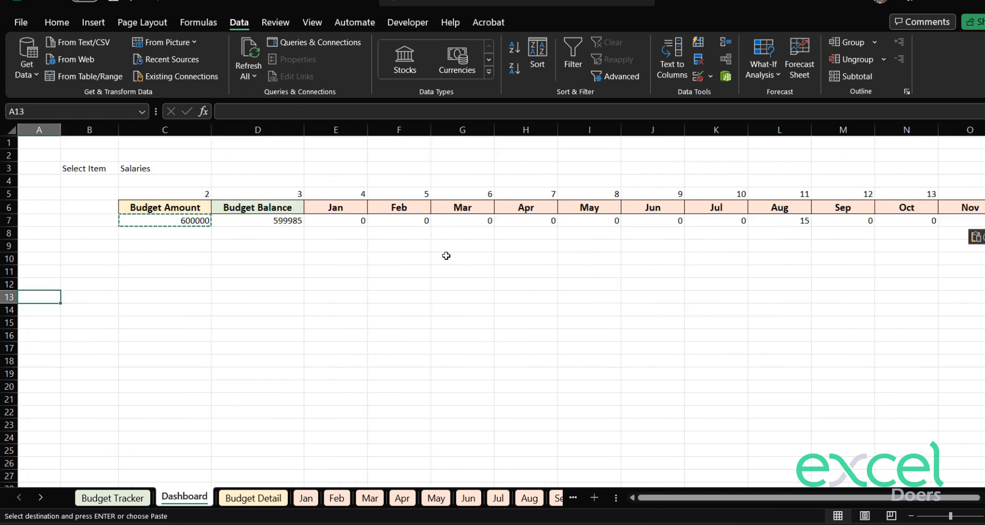
- Choose Taxes from the item drop-down in C3 and check the looked-up balance and monthly figures
click(335, 258)
click(265, 221)
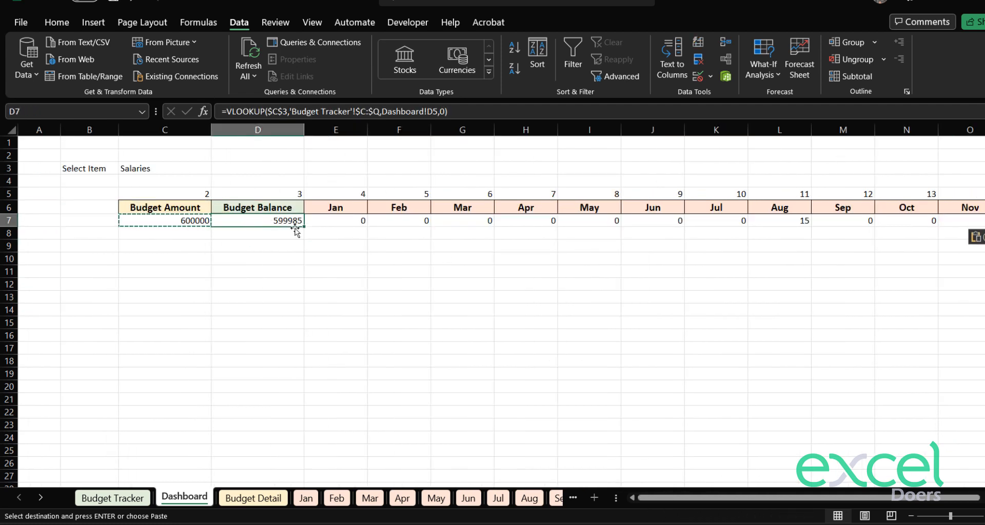
click(317, 233)
click(197, 168)
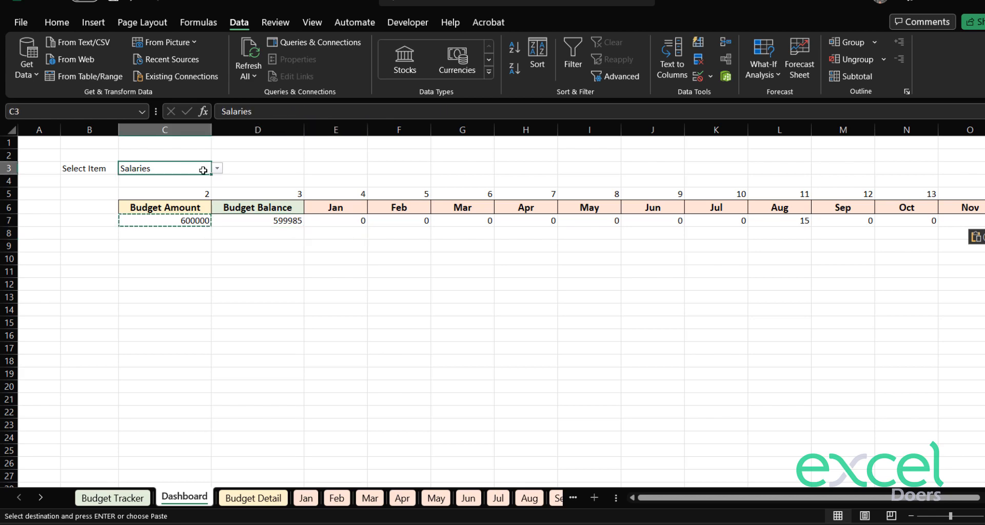
click(216, 169)
click(135, 192)
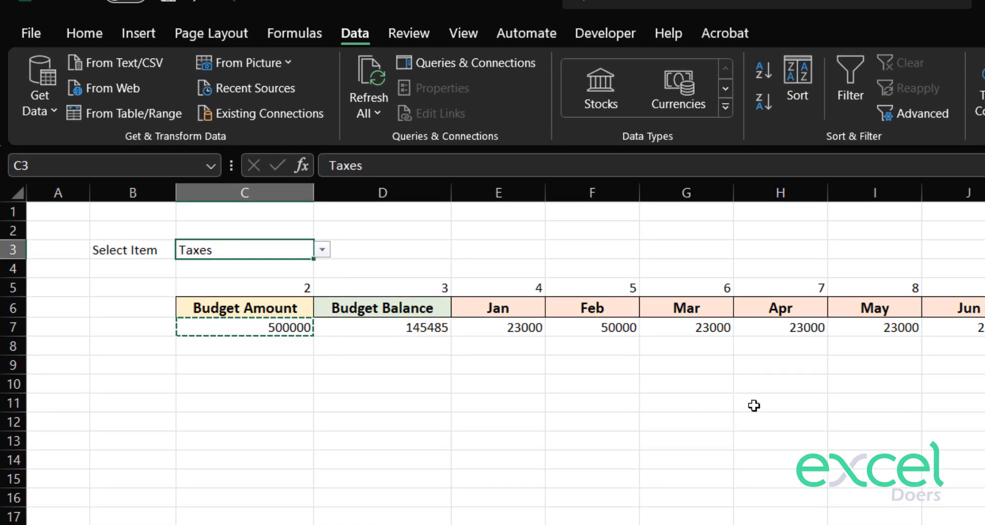
drag(984, 328, 703, 330)
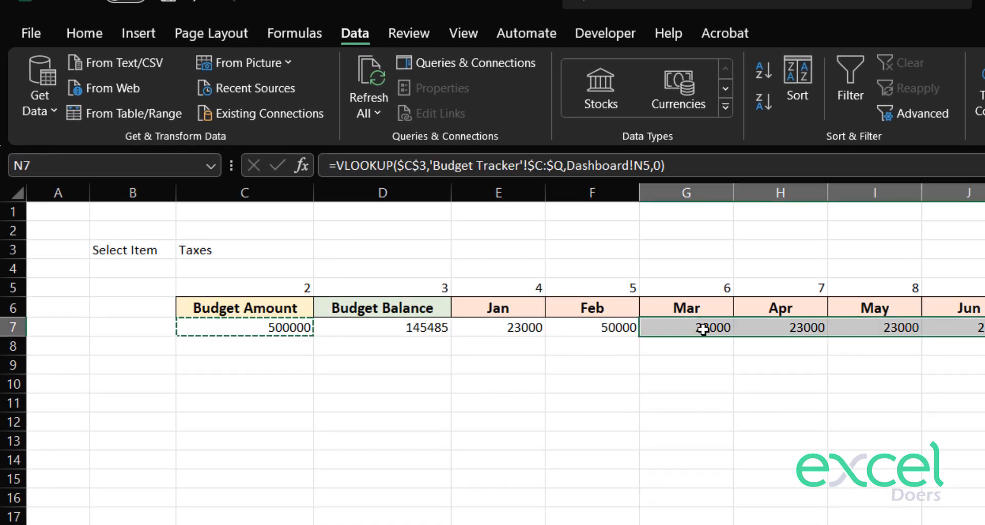
click(429, 330)
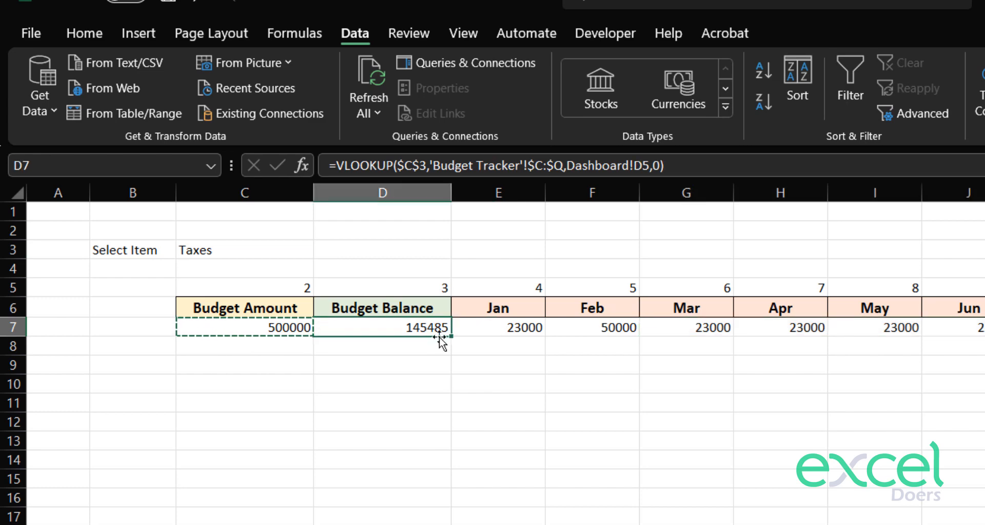
- Move the Budget Balance column from column D to directly after the Dec column
click(408, 189)
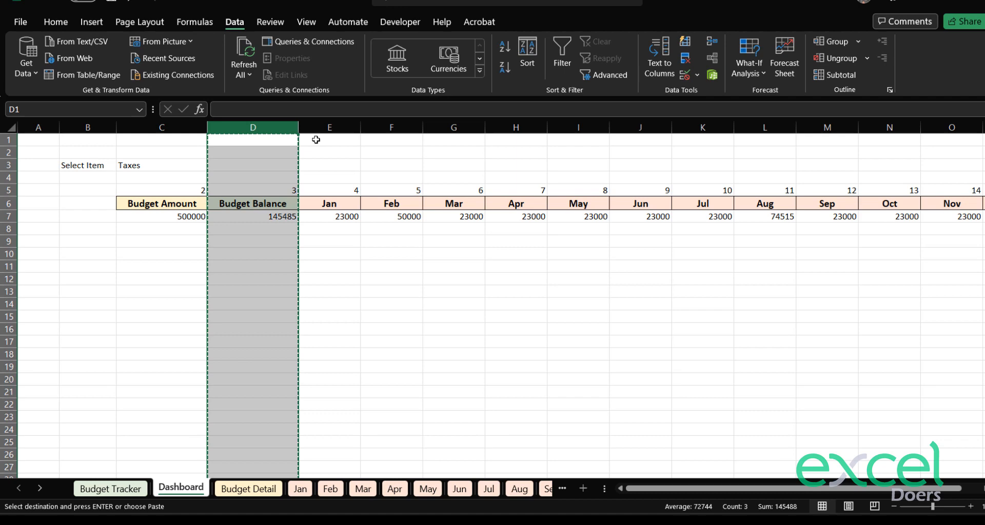
key(ctrl+c)
click(482, 215)
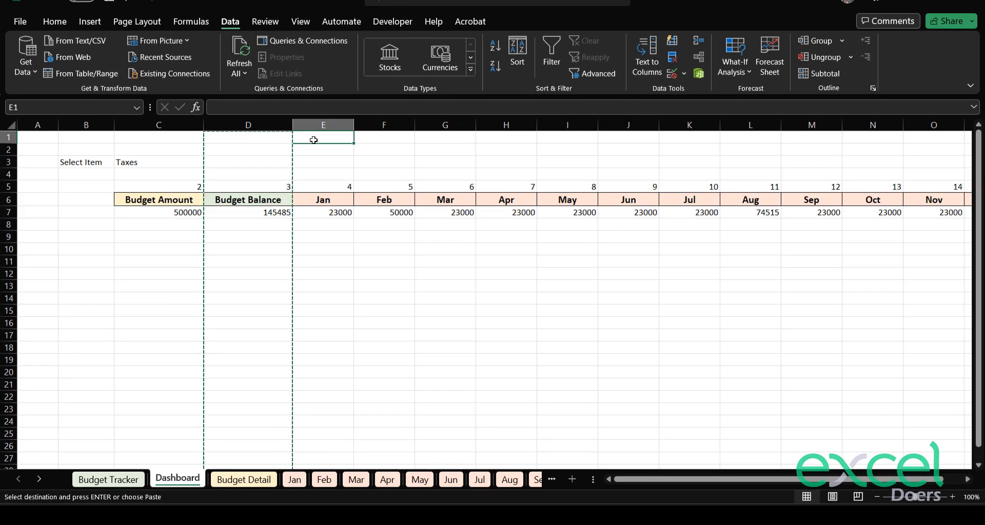
key(Right)
key(Right)
key(Right)
key(Right)
key(Right)
key(Right)
key(Right)
key(Right)
key(Right)
key(Right)
key(Right)
key(Right)
key(Right)
key(Right)
key(Right)
key(Right)
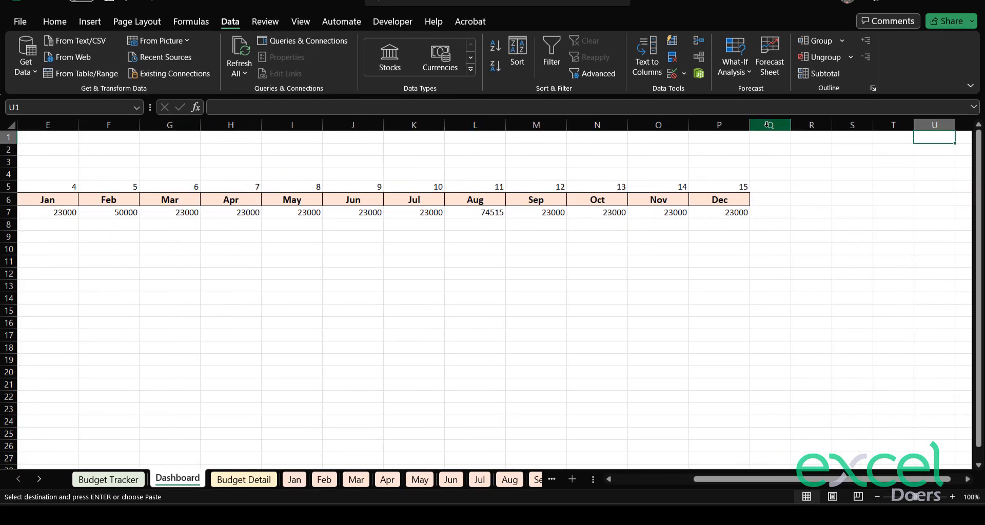
click(768, 125)
right_click(768, 126)
click(793, 261)
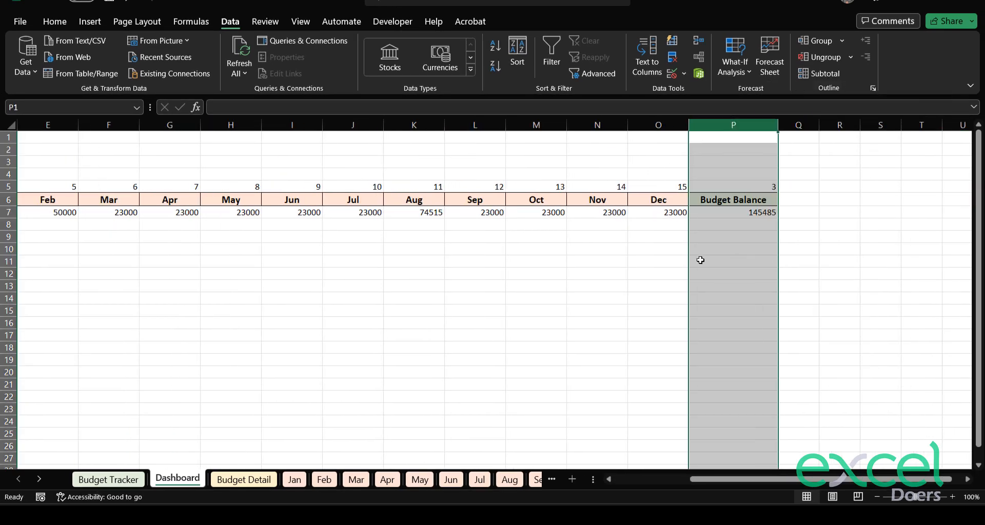
- Examine the rearranged row 7 from Budget Amount through the months to Budget Balance
click(687, 261)
key(Left)
key(Left)
key(Left)
key(Left)
key(Left)
key(Left)
key(Left)
key(Left)
key(Left)
key(Left)
key(Left)
key(Left)
key(Left)
key(Left)
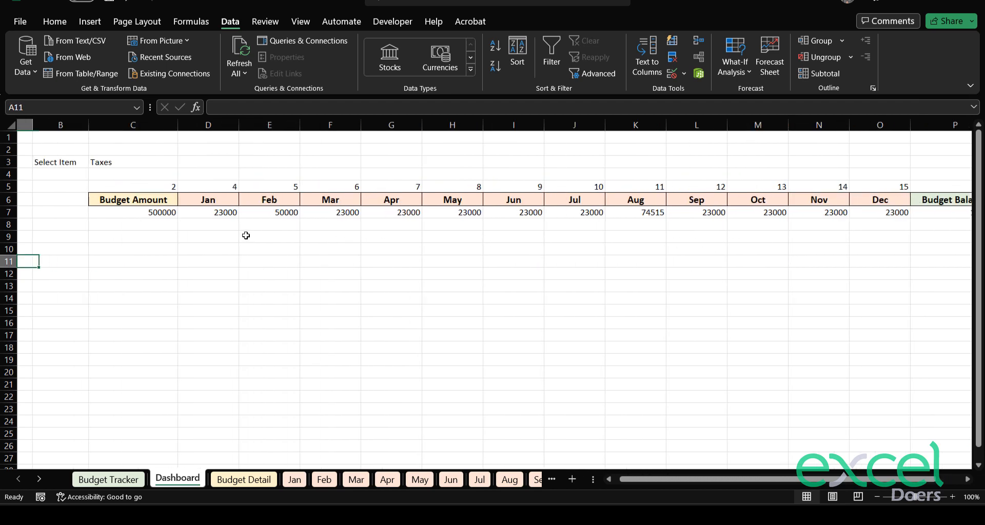
click(174, 215)
drag(223, 212, 891, 221)
key(Right)
key(Right)
key(Right)
key(Right)
key(Right)
key(Right)
key(Right)
key(Right)
key(Right)
key(Right)
key(Right)
key(Right)
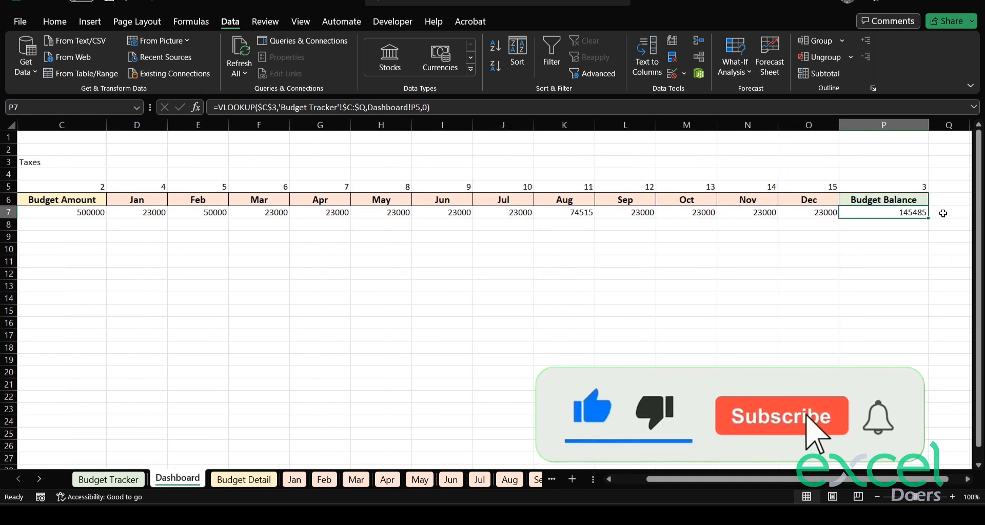
key(Left)
key(Left)
key(Left)
key(Left)
key(Left)
key(Left)
key(Left)
key(Left)
key(Left)
key(Left)
key(Left)
key(Left)
key(Left)
key(Left)
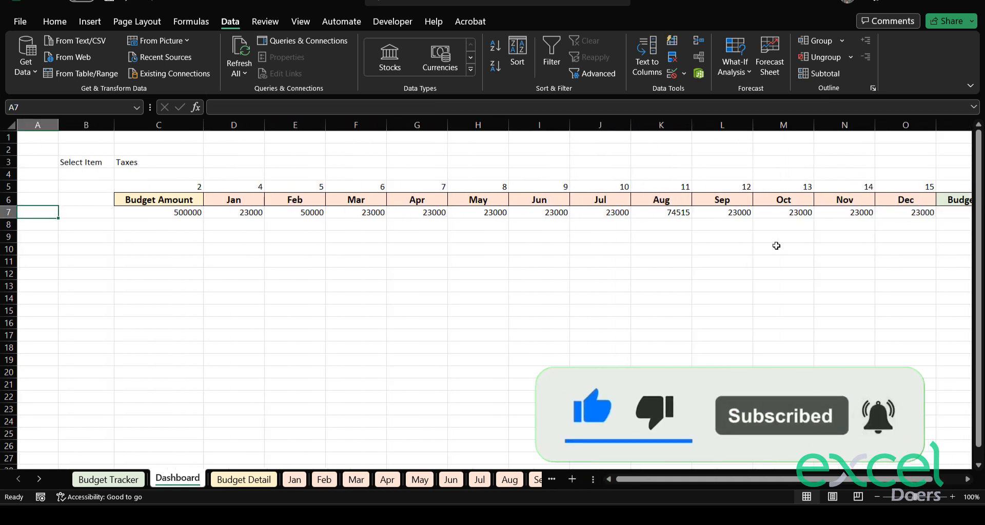
- Insert a Waterfall chart from the looked-up values in row 7, from Budget Amount through Budget Balance (C7:P7)
key(Right)
key(shift+Right)
key(shift+Right)
key(shift+Right)
key(shift+Right)
key(shift+Right)
key(shift+Right)
key(shift+Right)
key(shift+Right)
key(shift+Right)
key(shift+Right)
key(shift+Right)
key(shift+Right)
key(shift+Right)
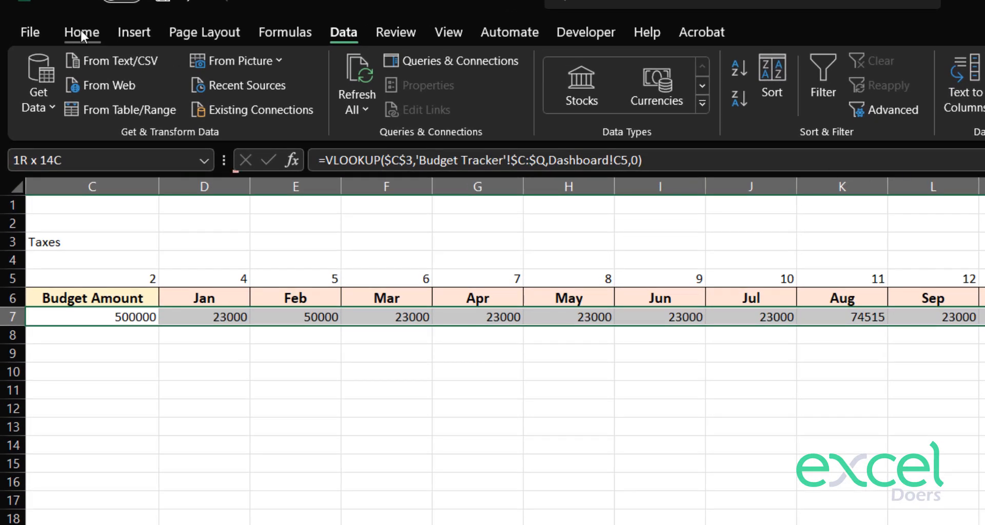
click(124, 34)
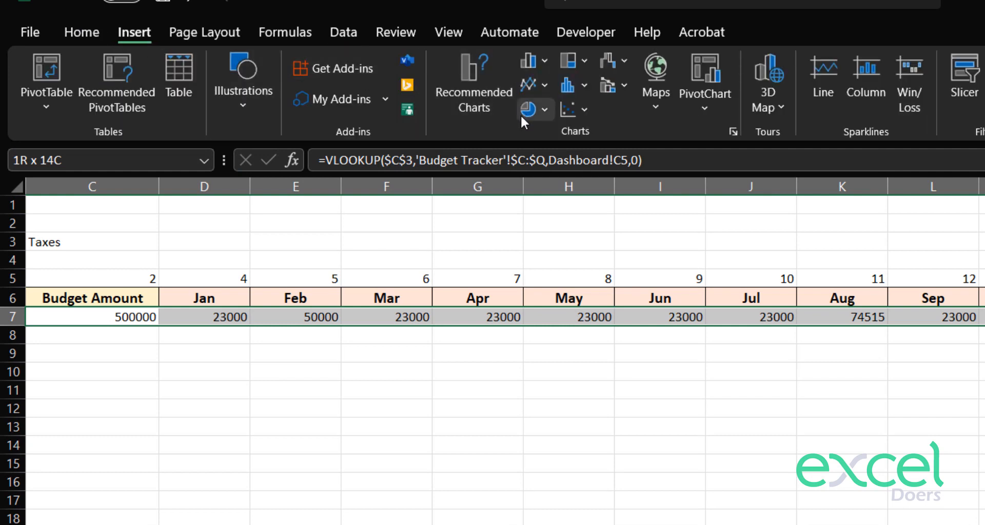
click(479, 96)
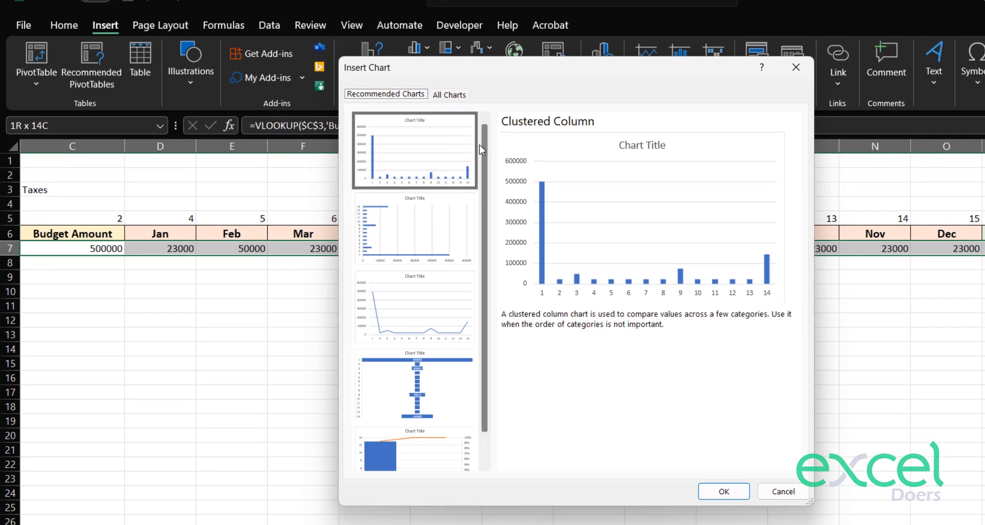
click(445, 97)
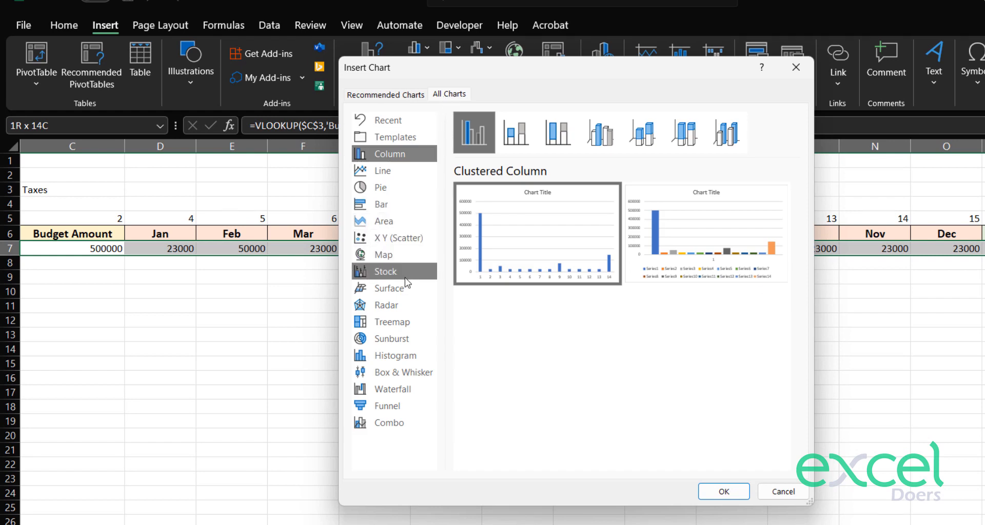
click(415, 399)
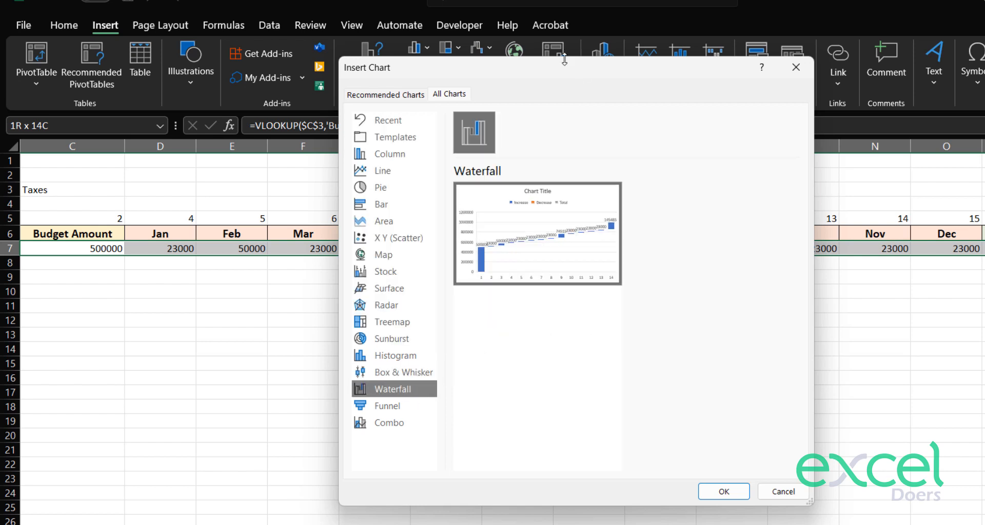
drag(567, 72, 446, 54)
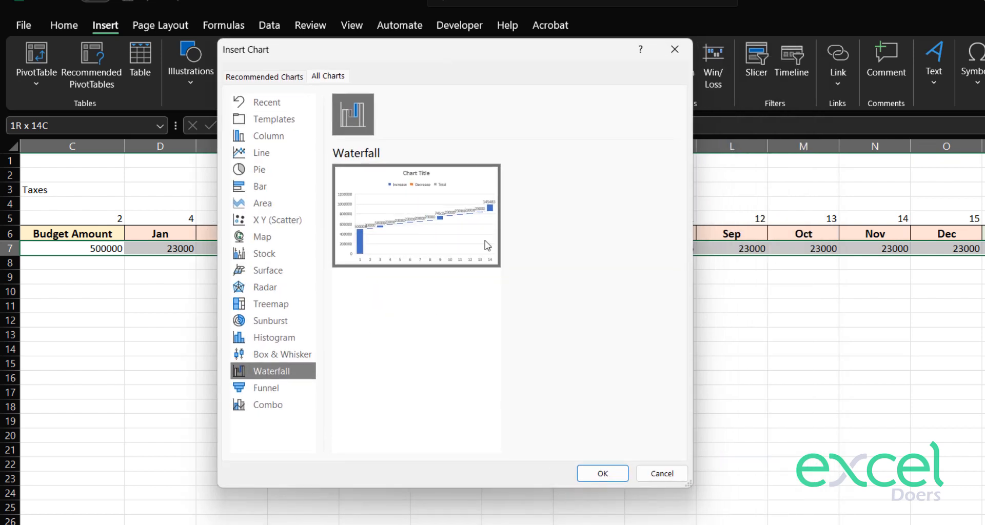
click(604, 473)
- Place the waterfall chart just below row 7 and widen it to span about columns C to O
drag(486, 277, 130, 302)
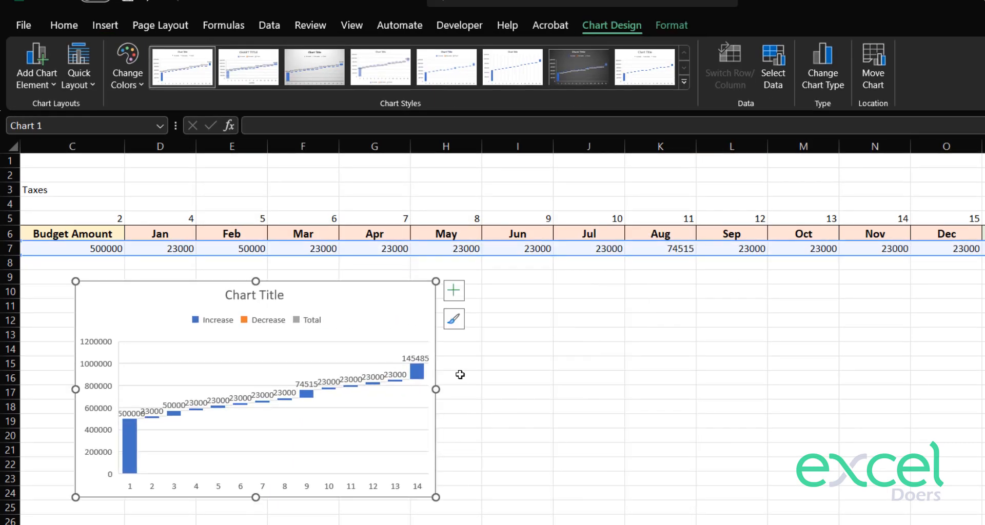
drag(437, 389, 974, 389)
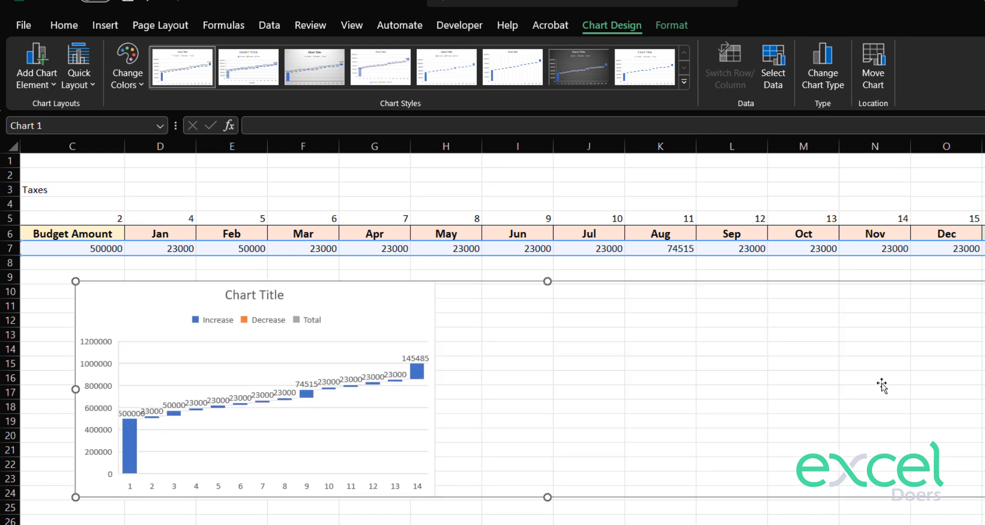
drag(165, 317, 118, 314)
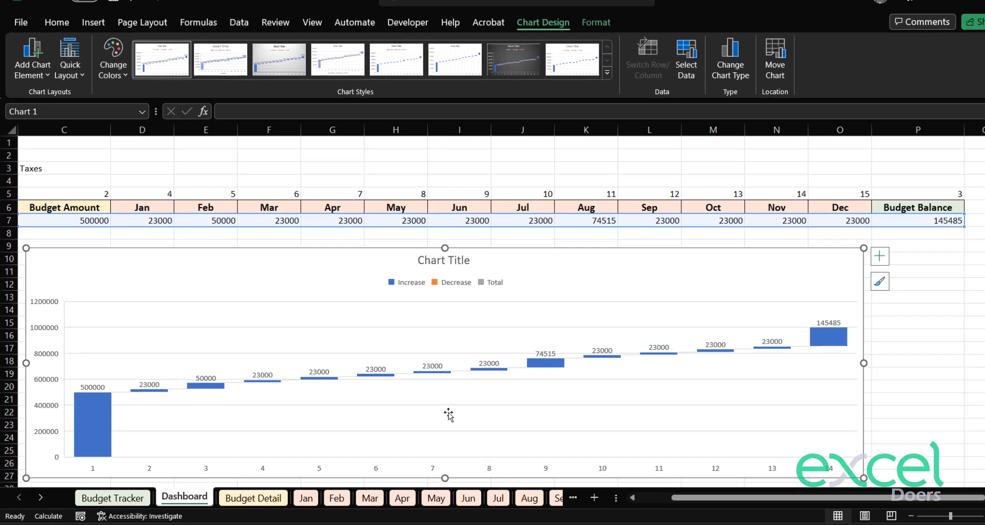
scroll(380, 274, down, 1)
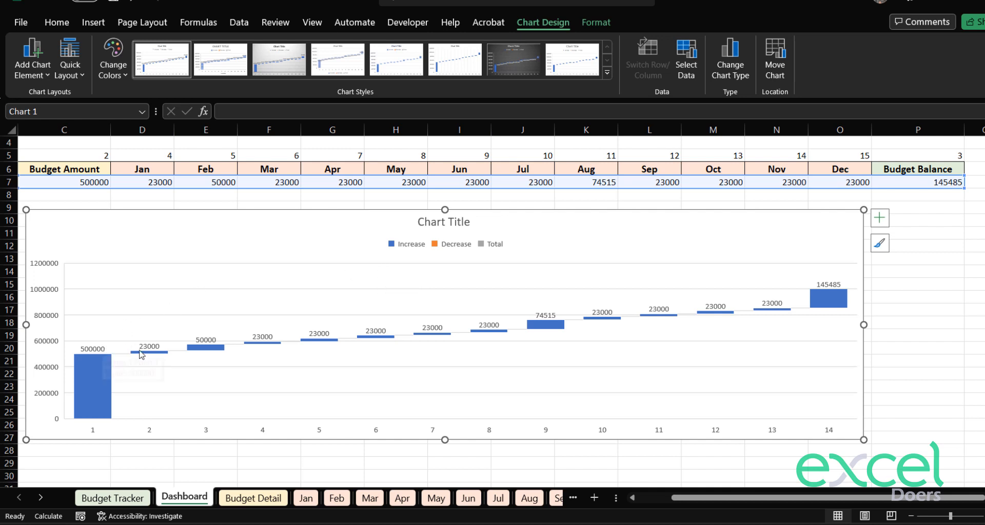
mouse_move(152, 349)
- Multiply the Jan VLOOKUP formula in D7 by -1 so the expense counts as a negative amount
click(786, 200)
key(Home)
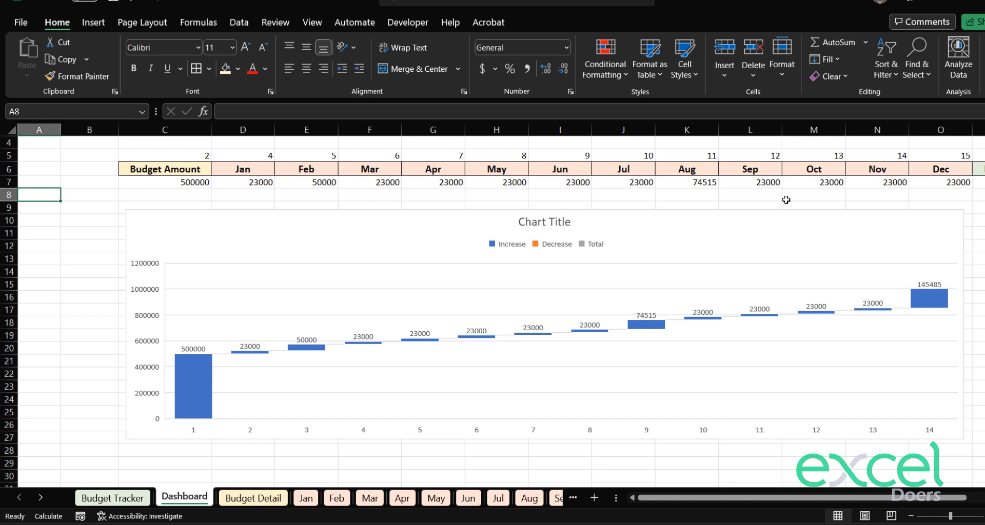
key(Right)
key(Right)
key(Right)
key(Up)
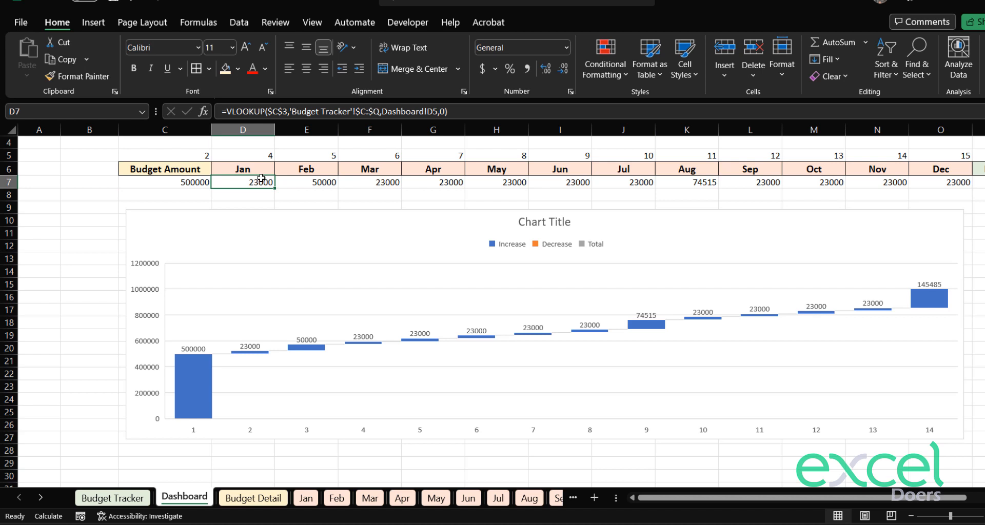
click(183, 182)
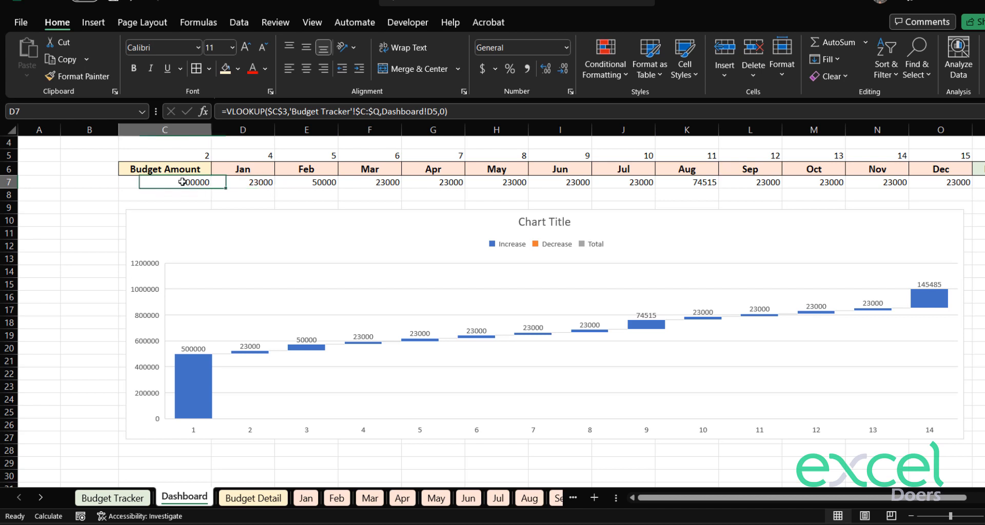
click(244, 181)
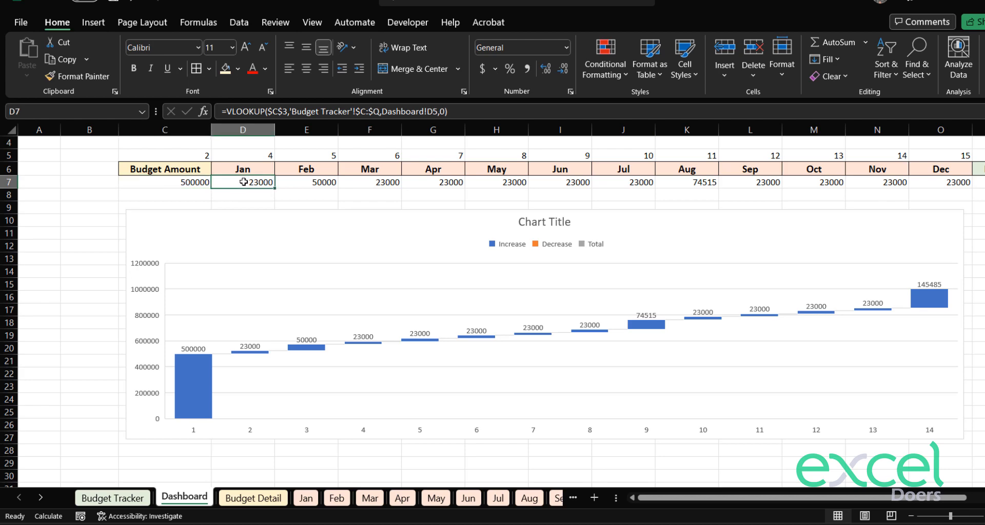
double_click(244, 181)
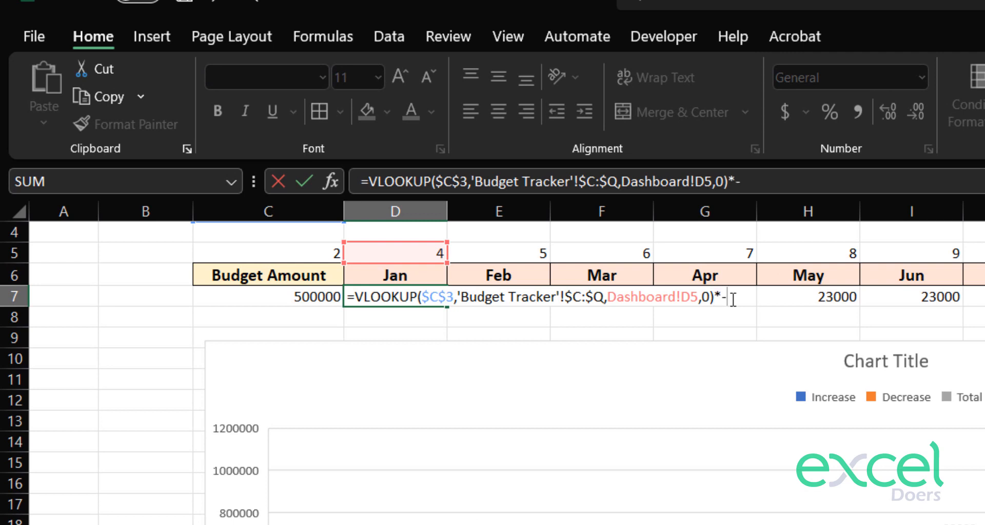
key(Return)
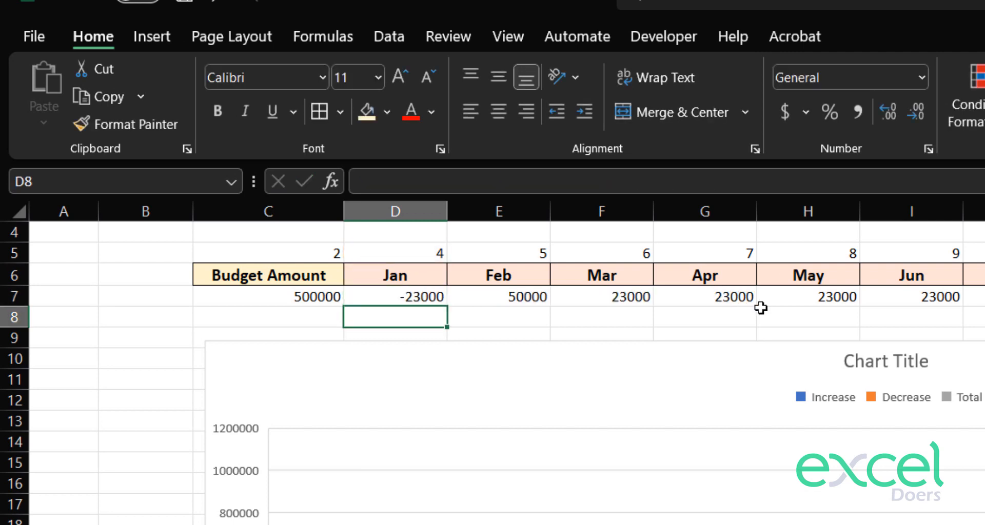
- Copy the negated Jan formula from D7 across row 7 through the Dec column, O7
key(Up)
key(ctrl+c)
key(shift+Right)
key(shift+Right)
key(shift+Right)
key(shift+Right)
key(shift+Right)
key(shift+Right)
key(shift+Right)
key(shift+Right)
key(shift+Right)
key(shift+Right)
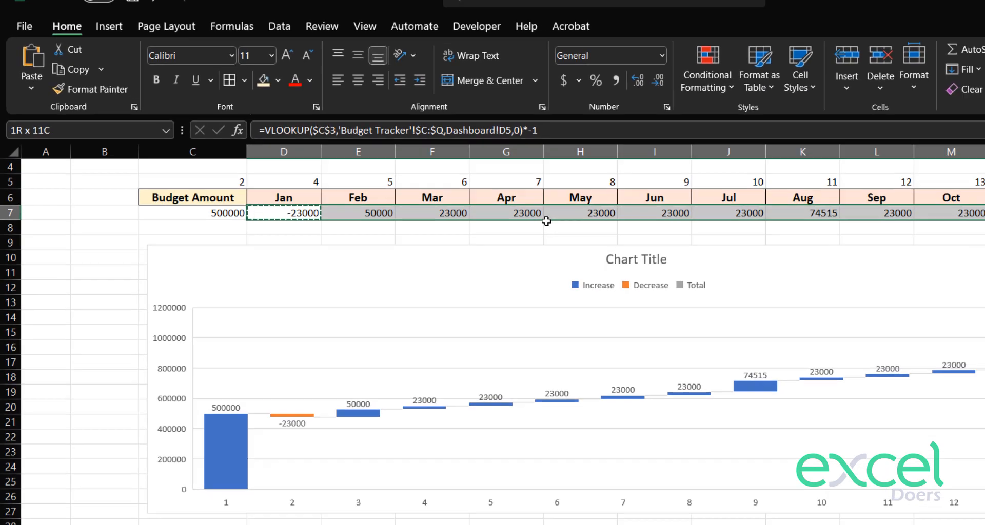
key(shift+Right)
key(ctrl+v)
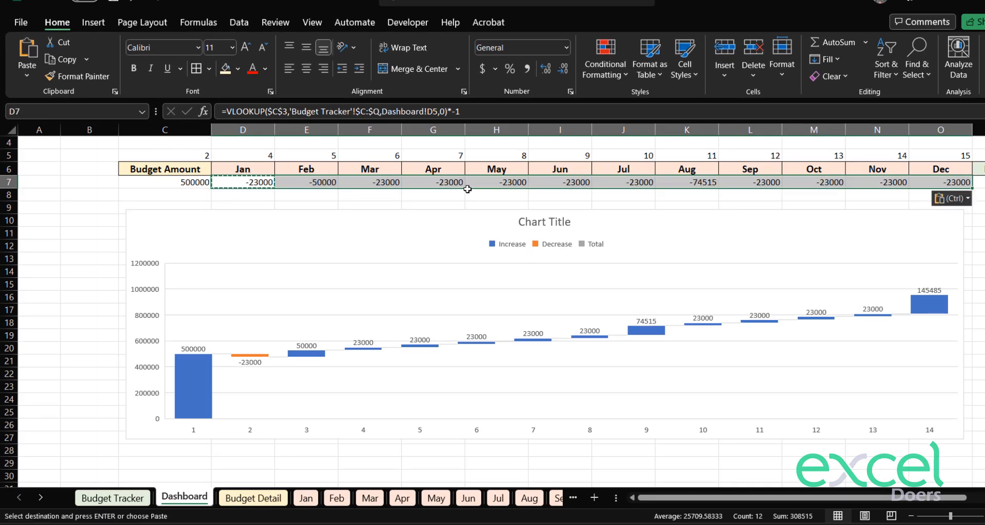
key(ctrl+Right)
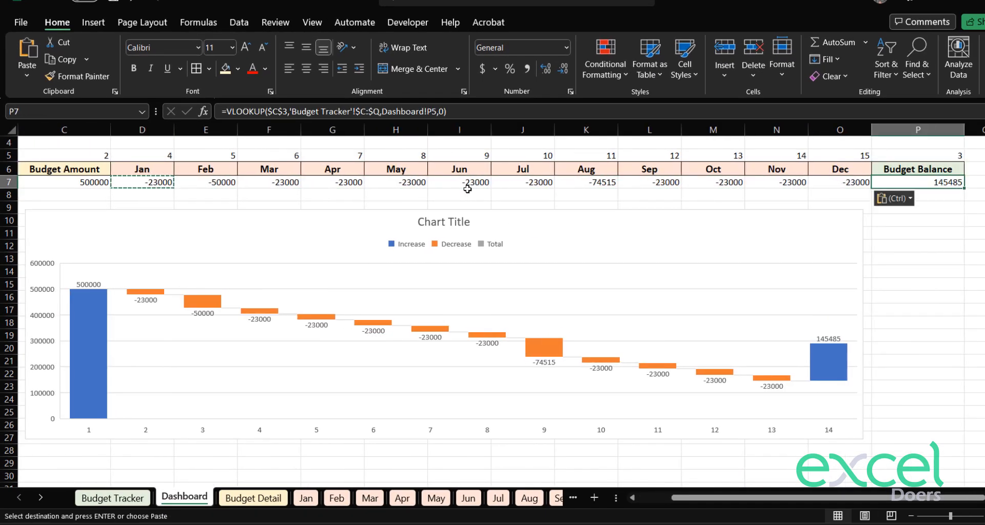
- Set the final Budget Balance bar of the waterfall chart as a total
click(827, 372)
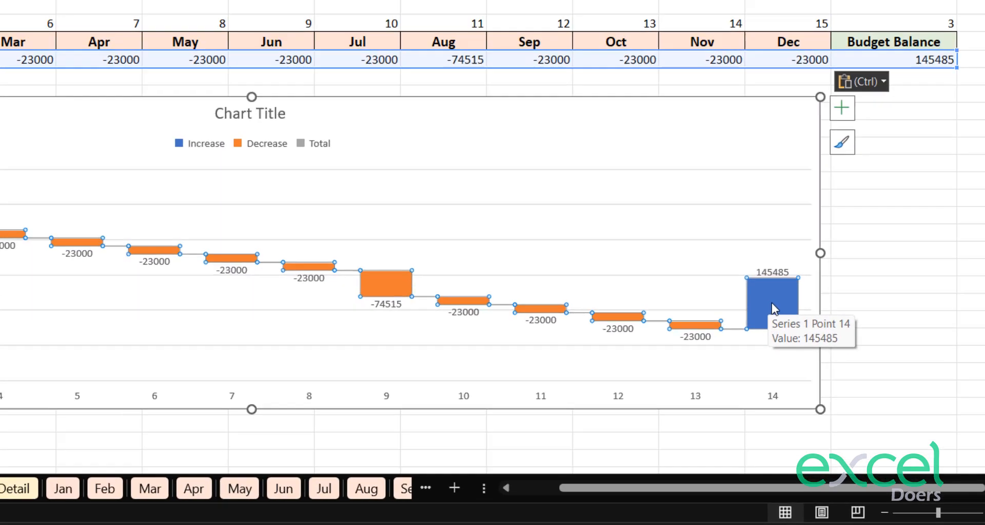
click(827, 365)
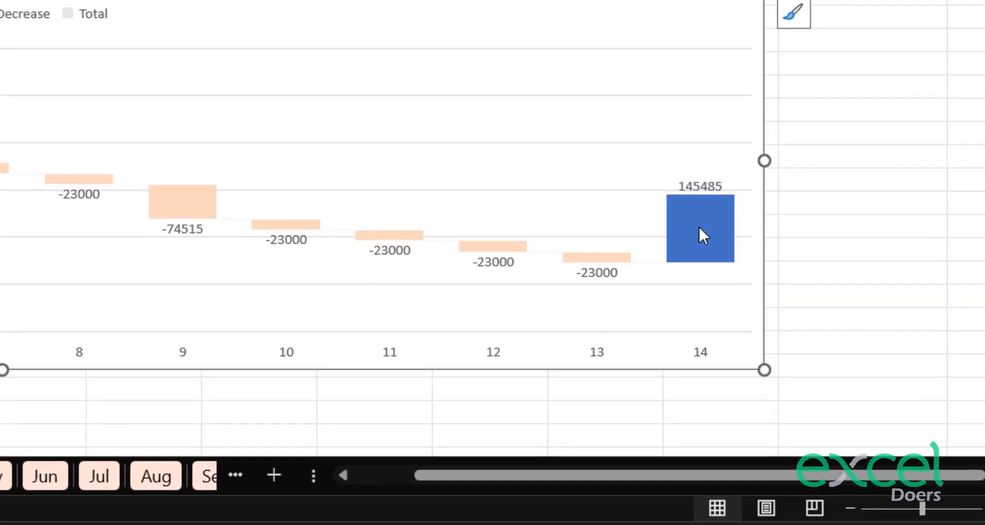
right_click(699, 228)
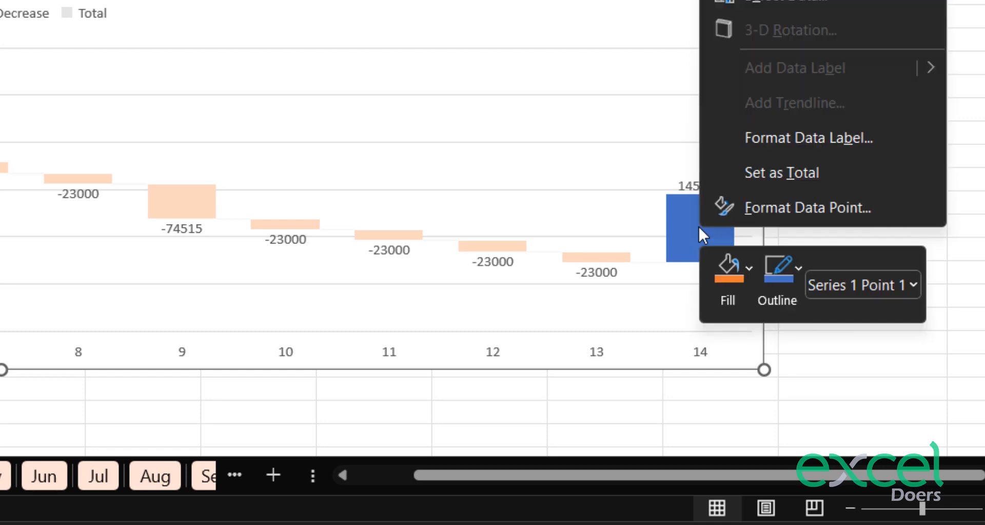
click(748, 182)
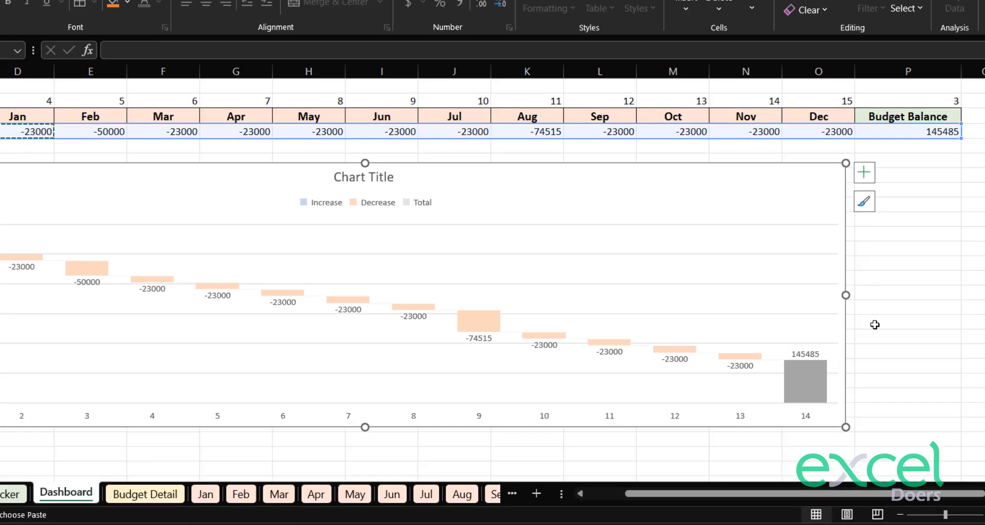
click(875, 324)
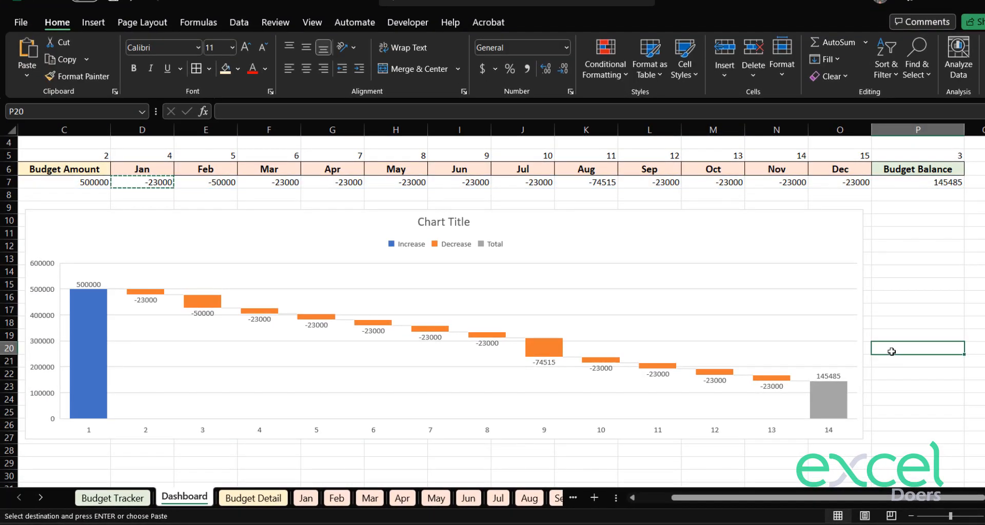
- Try several preset chart styles on the waterfall chart and settle on the eighth one
click(635, 216)
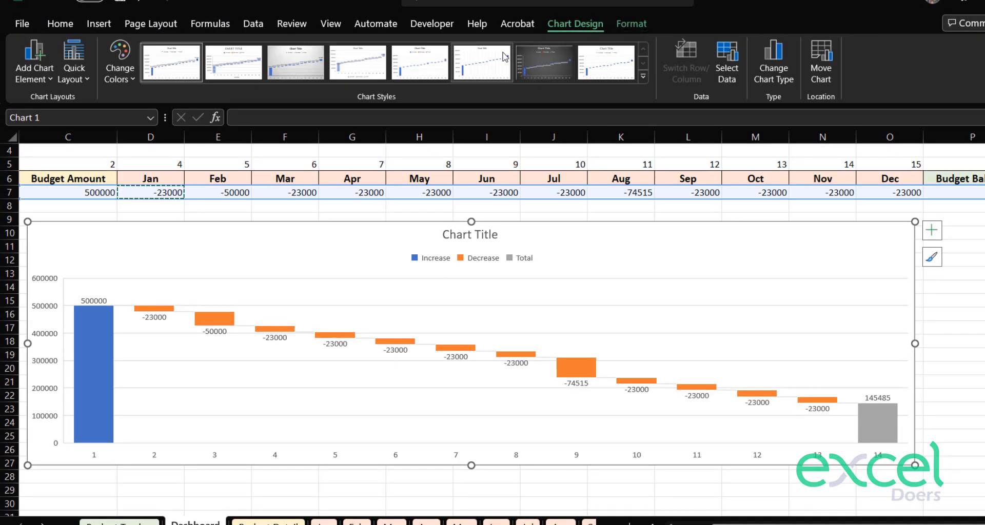
click(472, 62)
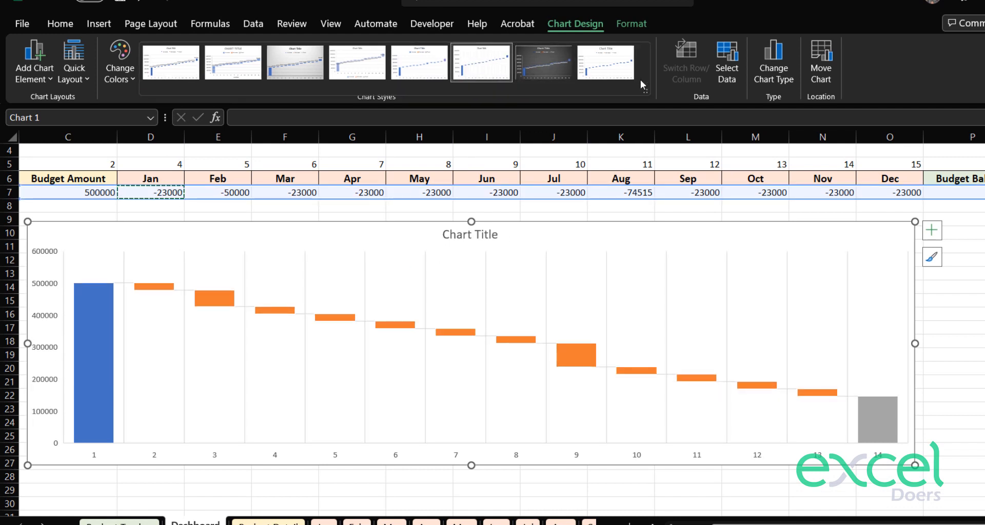
click(606, 62)
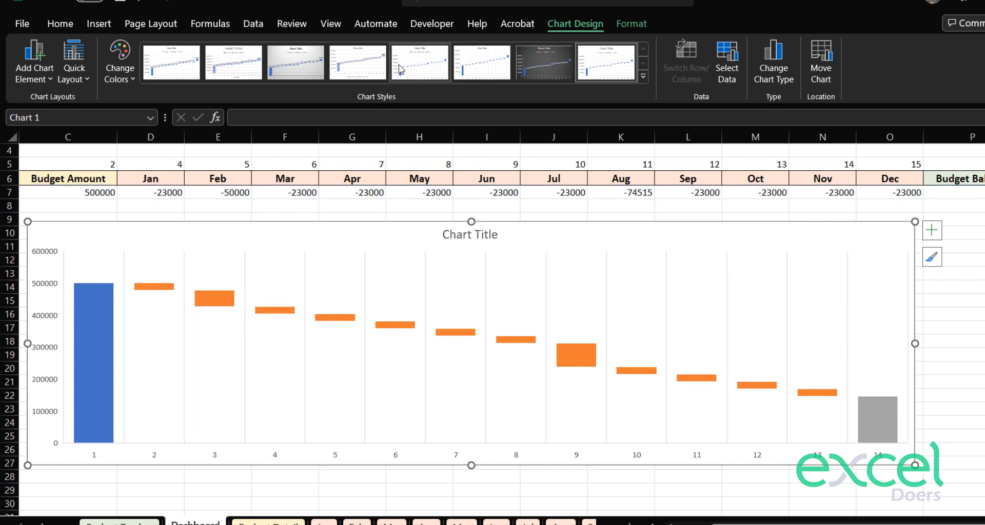
click(420, 63)
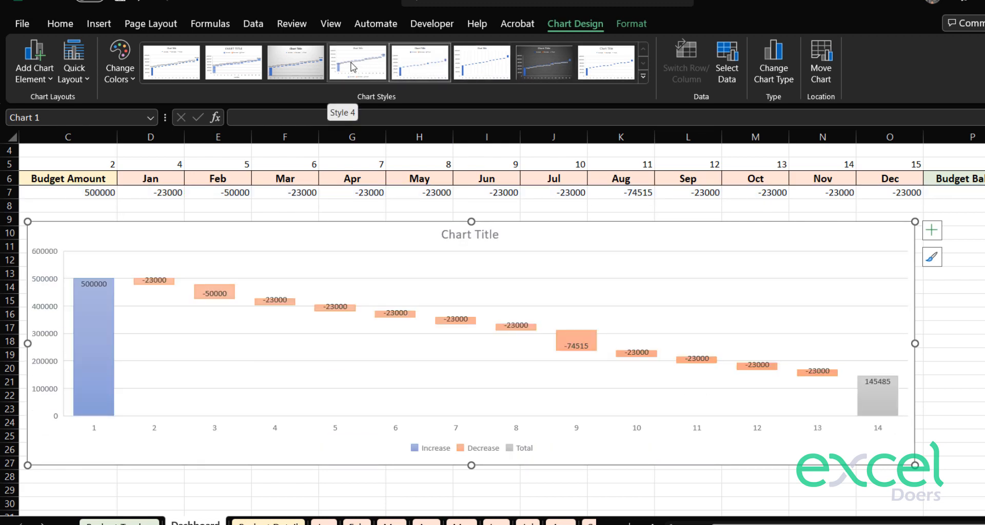
click(297, 64)
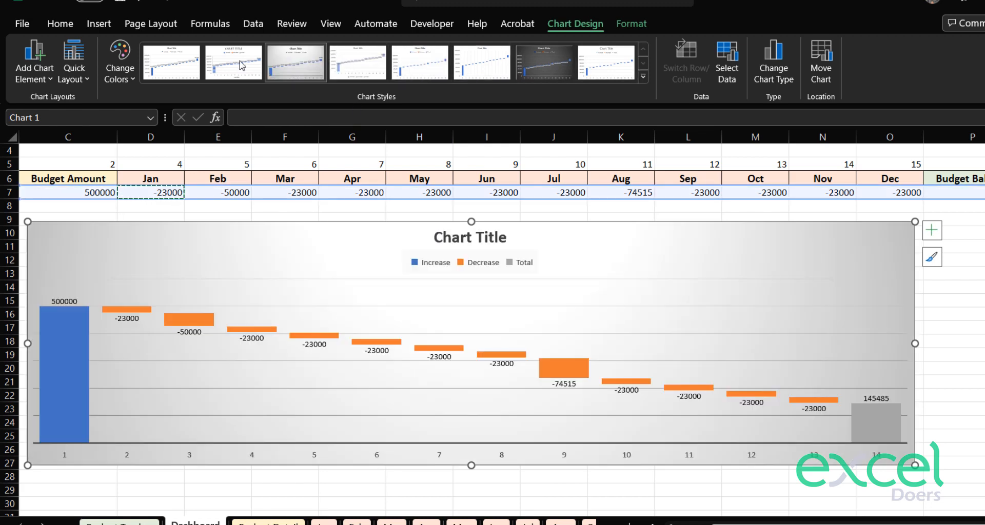
click(241, 64)
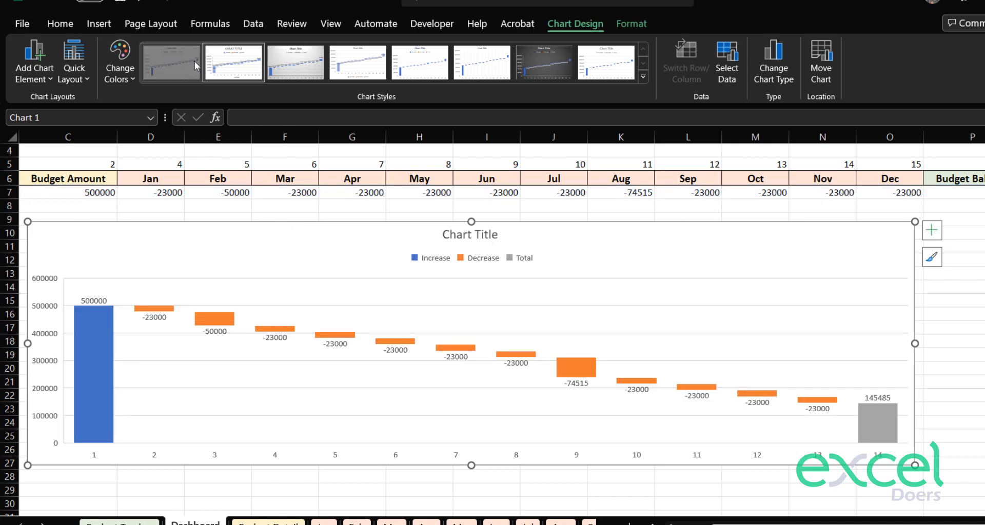
click(197, 65)
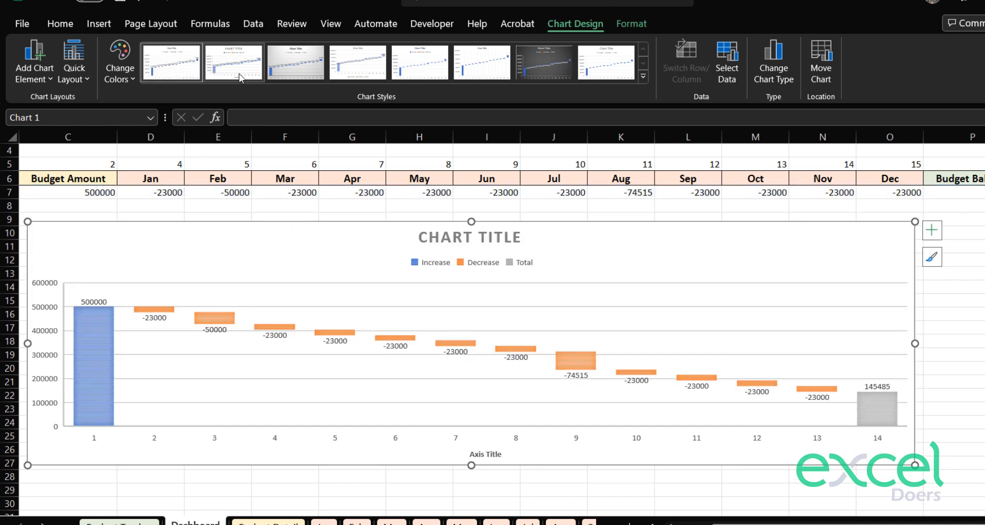
click(606, 62)
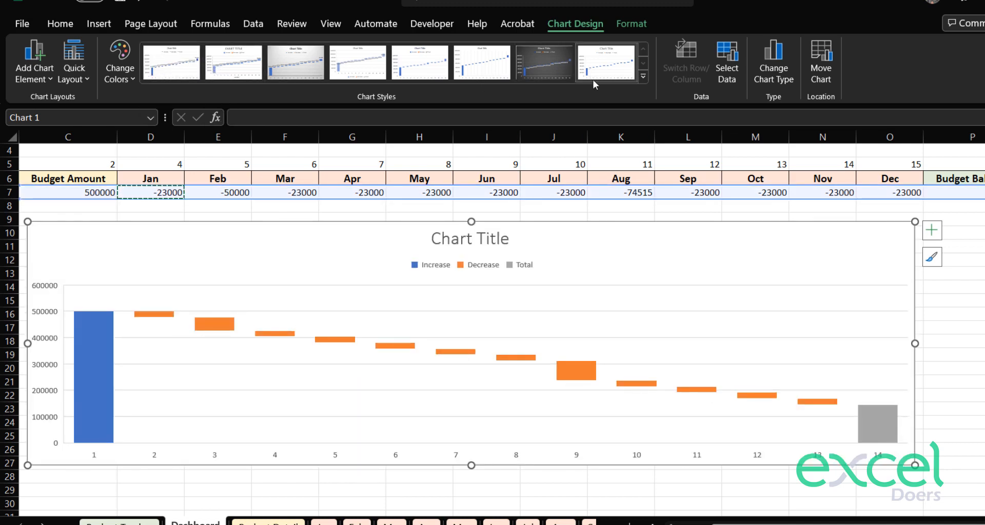
- Remove the legend from the waterfall chart and add data labels to its bars
click(932, 230)
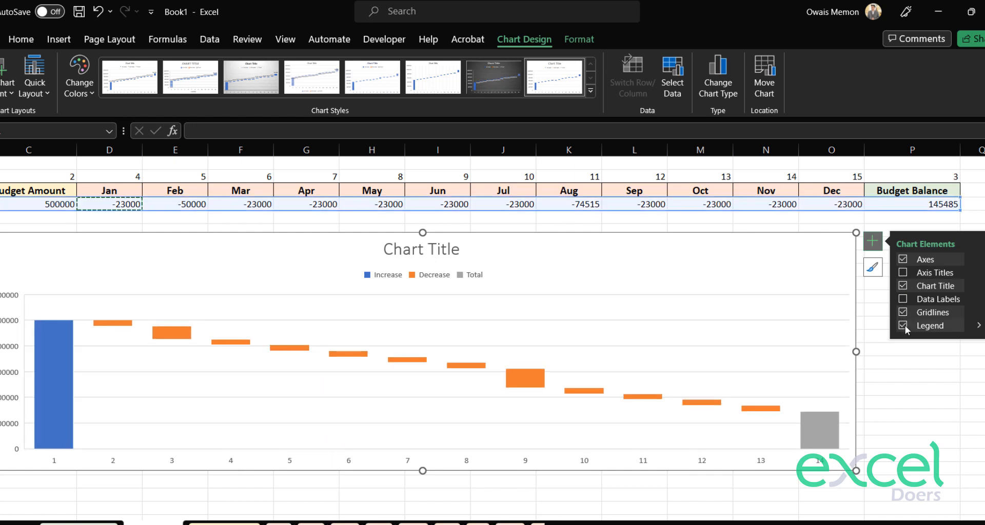
click(906, 328)
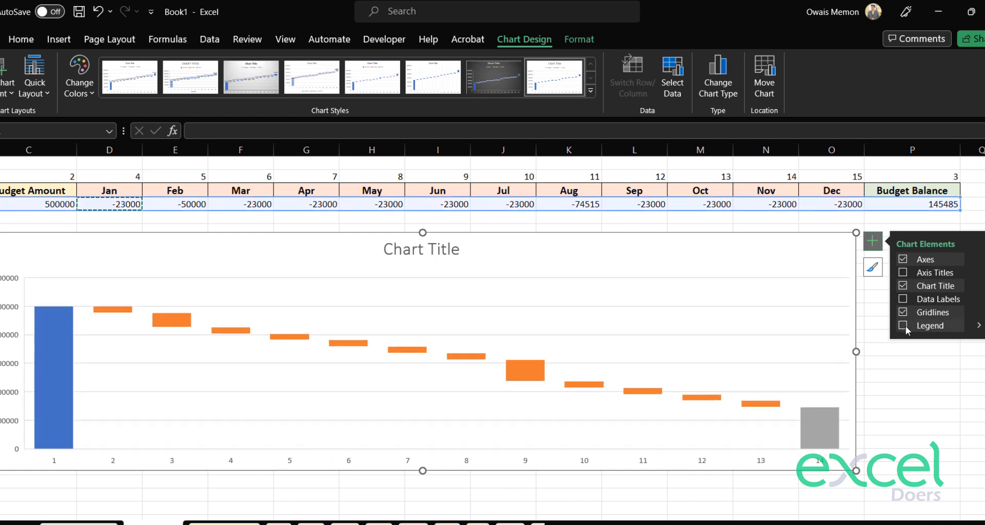
click(904, 300)
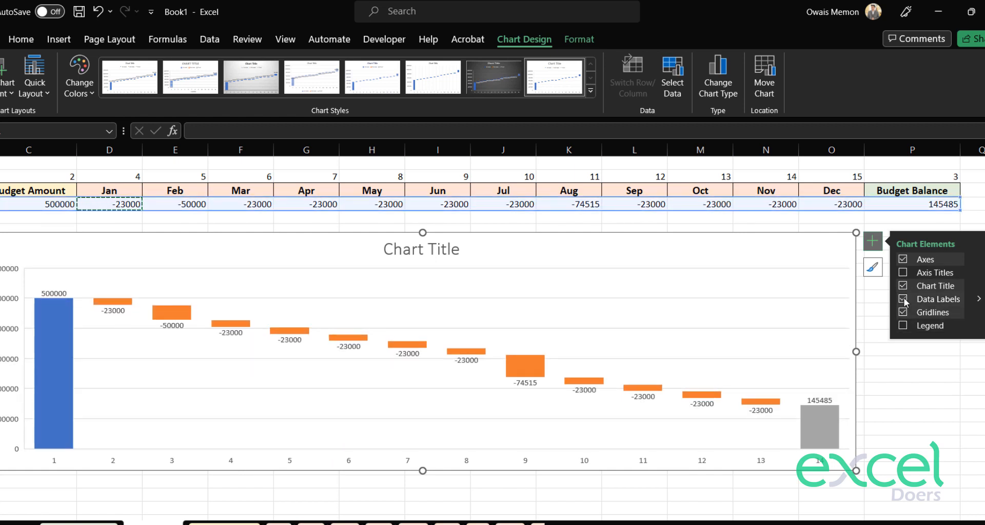
- Format the row 7 values from Budget Amount through Budget Balance in comma style with no decimals
click(878, 205)
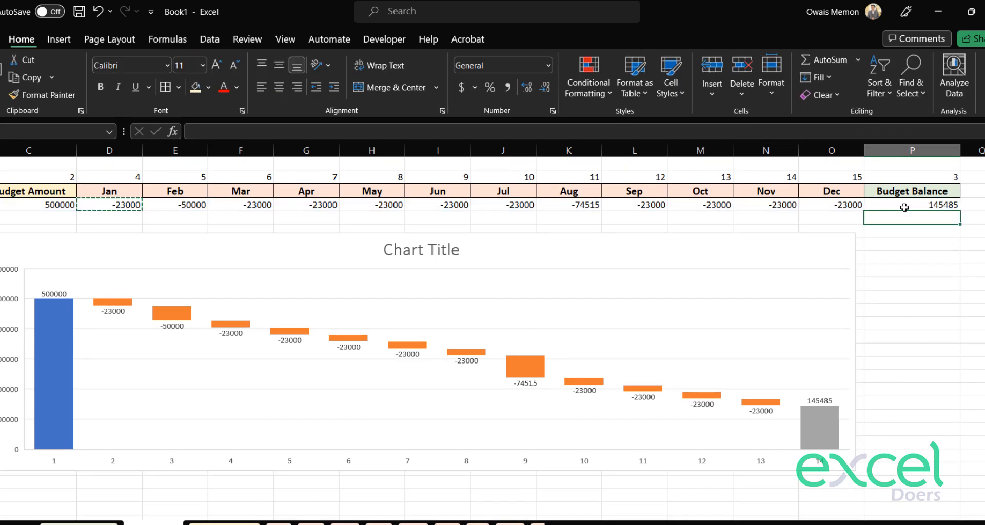
drag(878, 205, 36, 204)
click(507, 87)
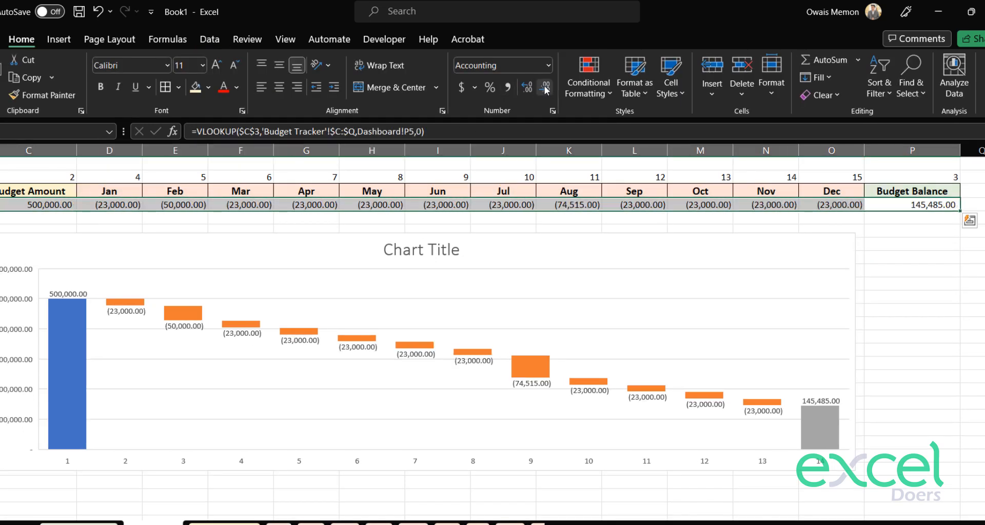
click(544, 87)
click(545, 87)
click(940, 333)
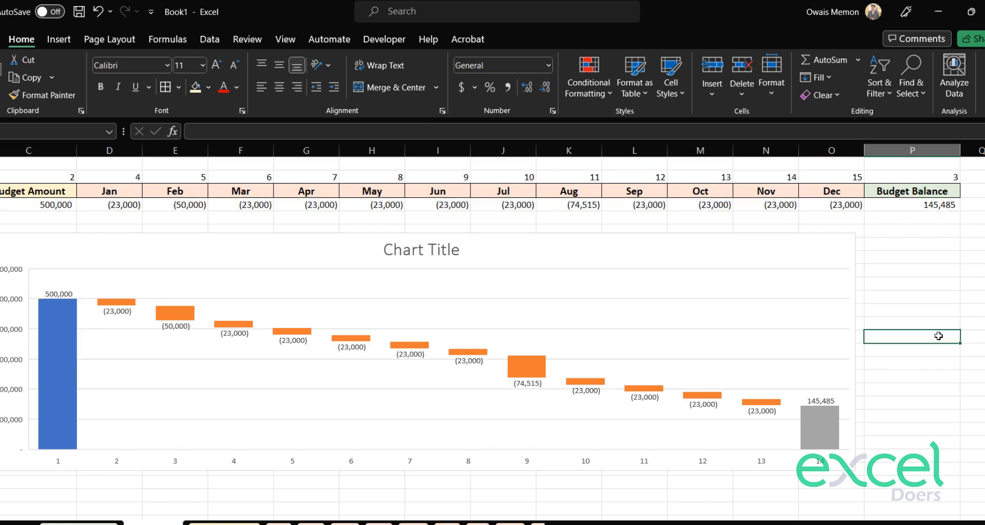
- Fill only the final Budget Balance bar of the waterfall chart with standard green
scroll(867, 330, down, 1)
click(817, 395)
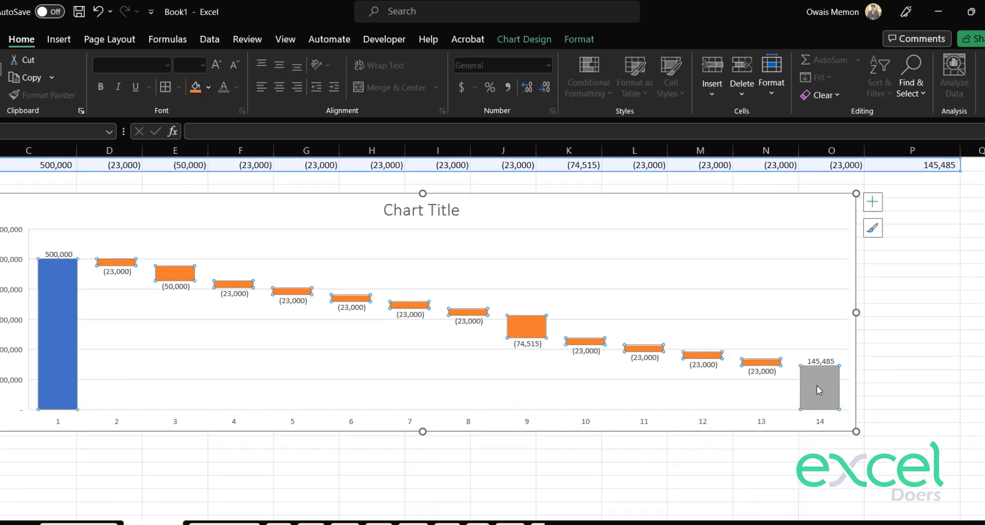
click(817, 386)
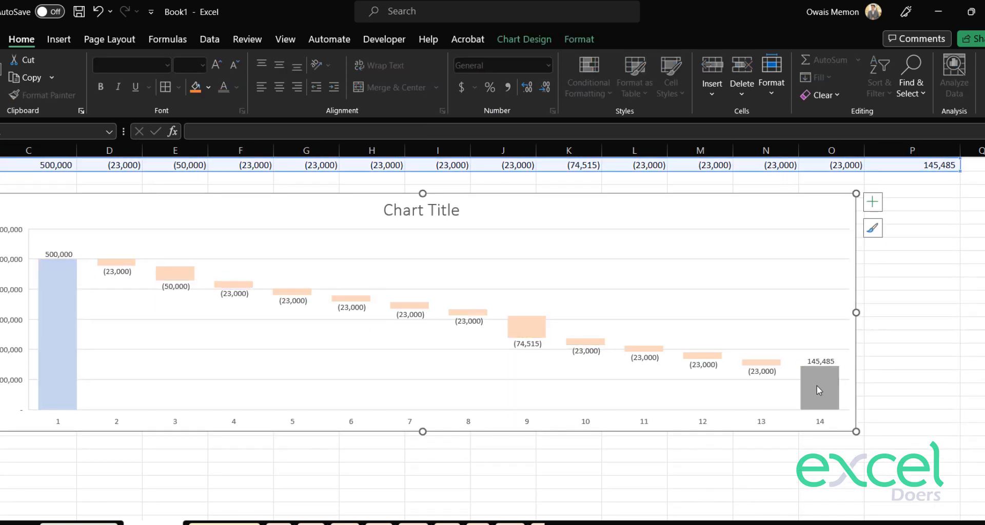
click(208, 87)
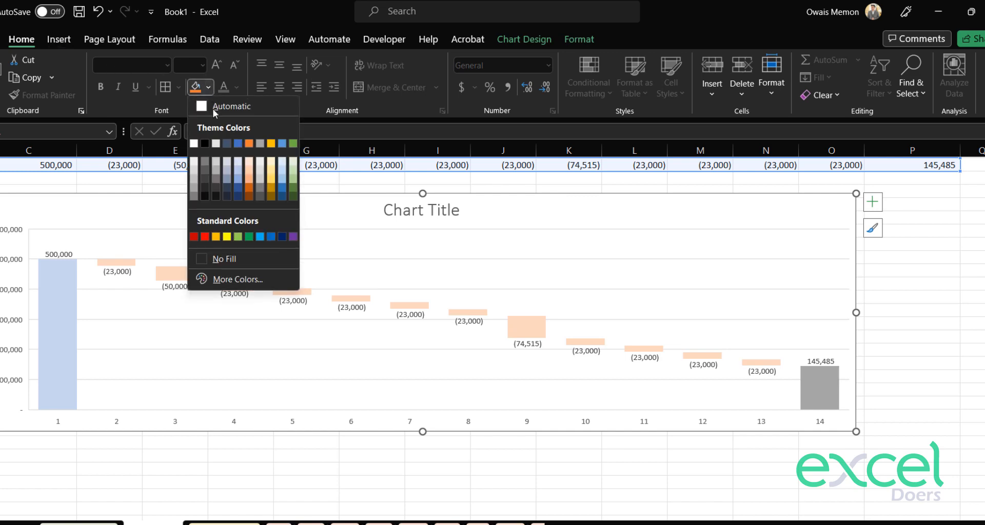
click(249, 237)
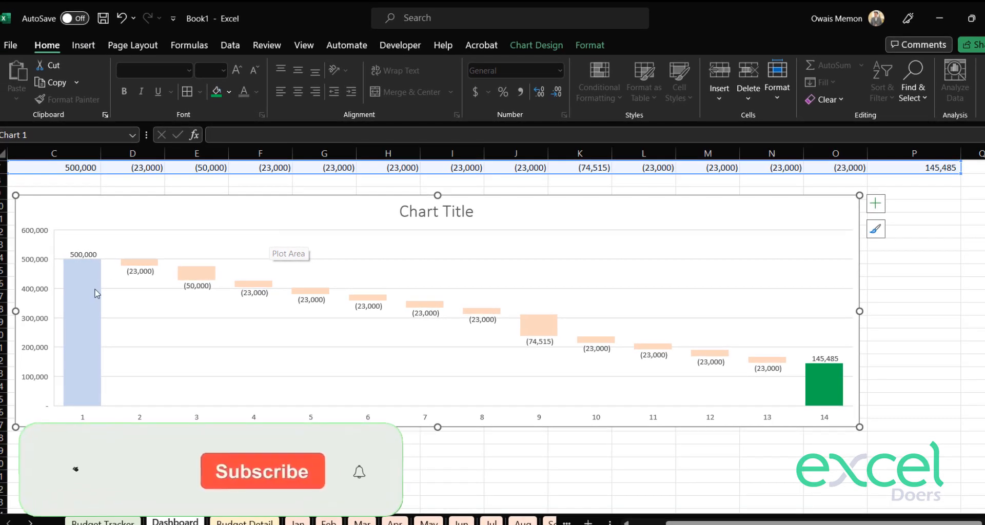
- Try a light orange theme fill on the first bar, Budget Amount, of the waterfall chart
click(84, 285)
click(228, 92)
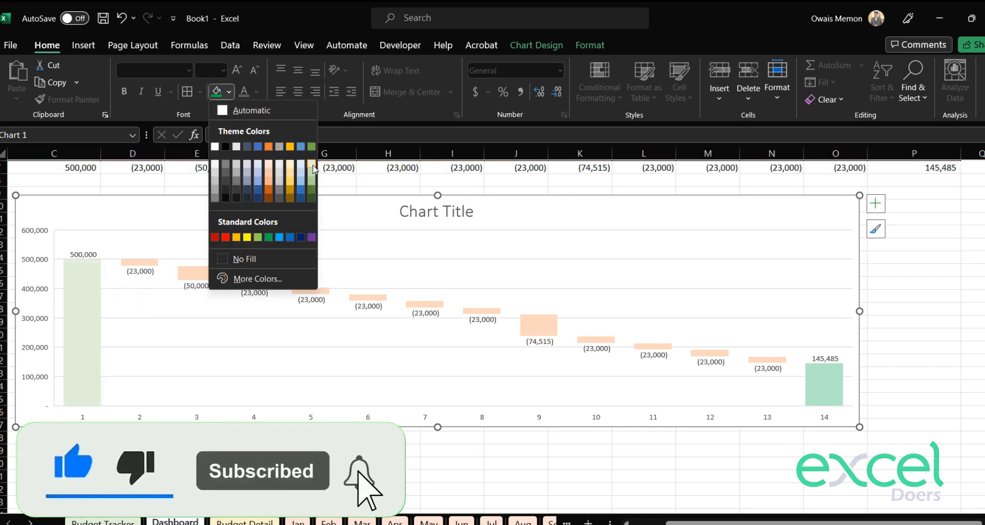
click(270, 165)
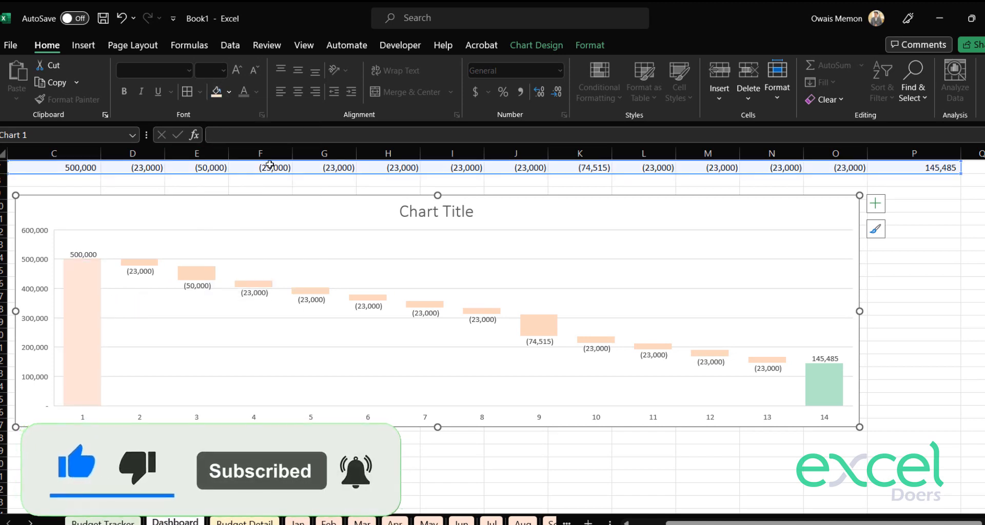
click(229, 93)
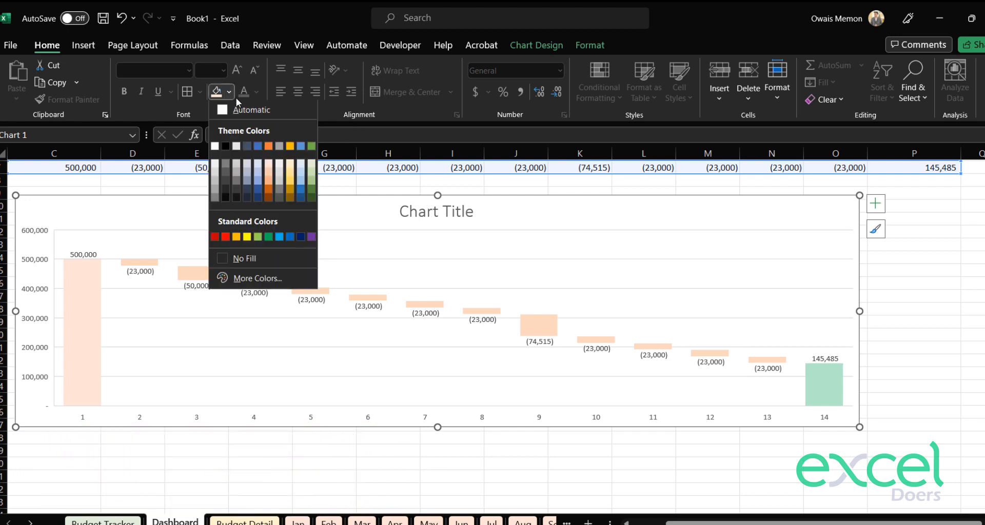
click(76, 327)
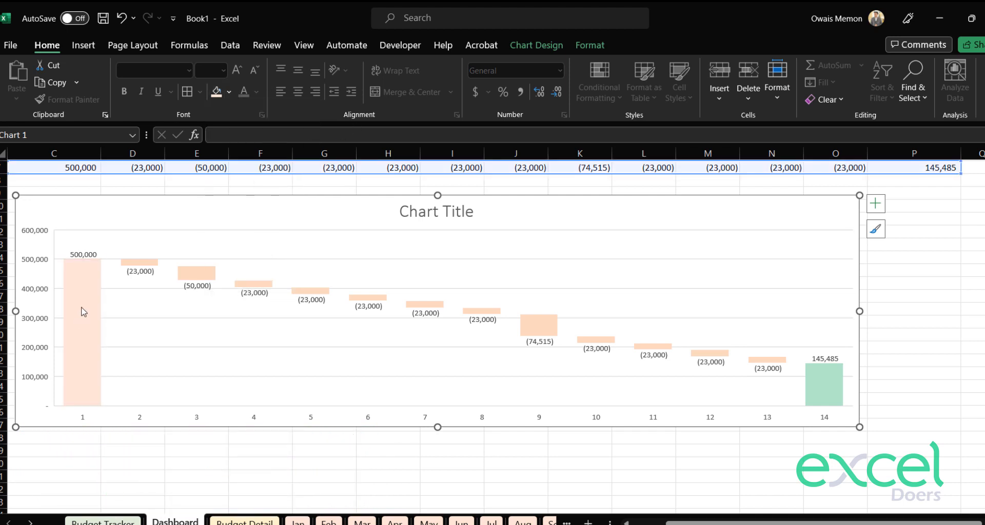
- Fill the first bar, Budget Amount, of the waterfall chart with the base green theme colour
click(84, 311)
click(84, 296)
click(228, 93)
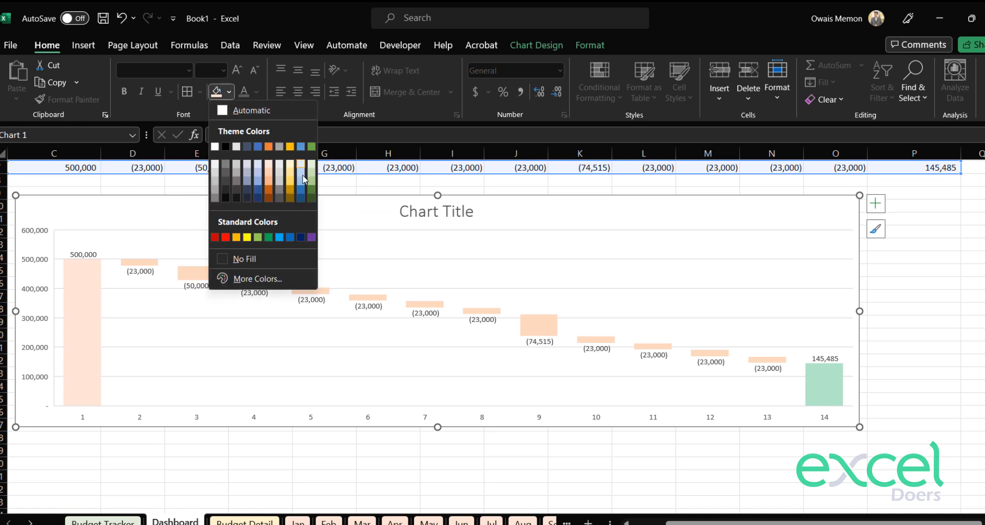
click(312, 147)
click(972, 348)
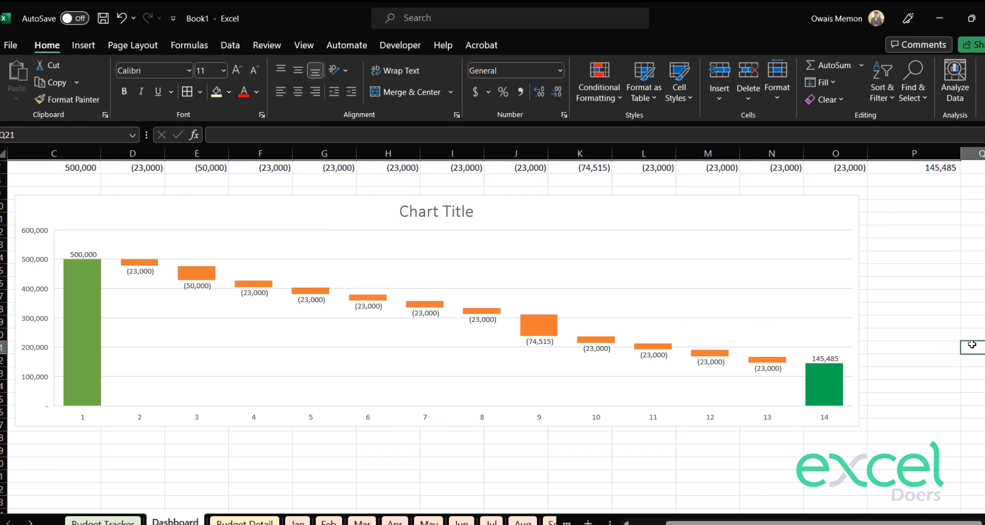
- Delete the chart title and move the chart up over the lookup table, just below the Select Item row
click(415, 220)
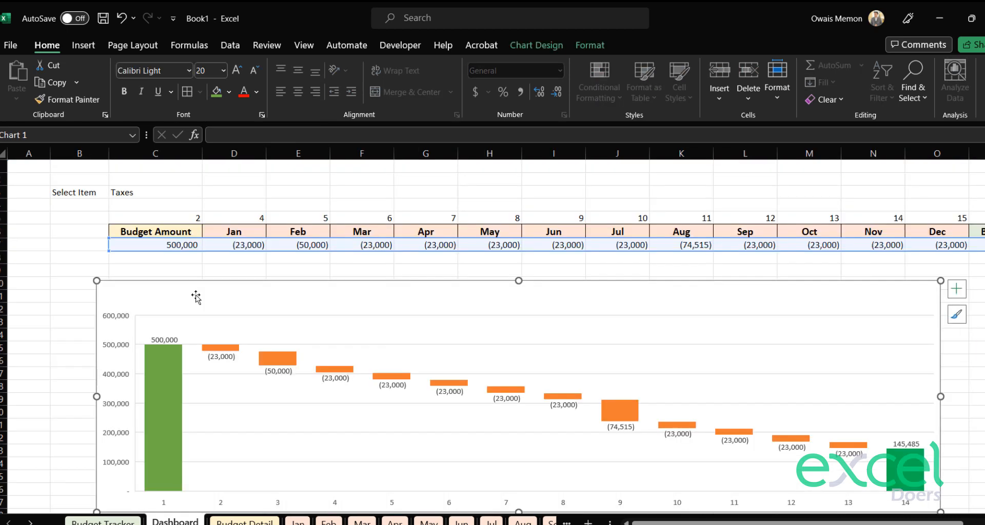
drag(220, 300, 232, 229)
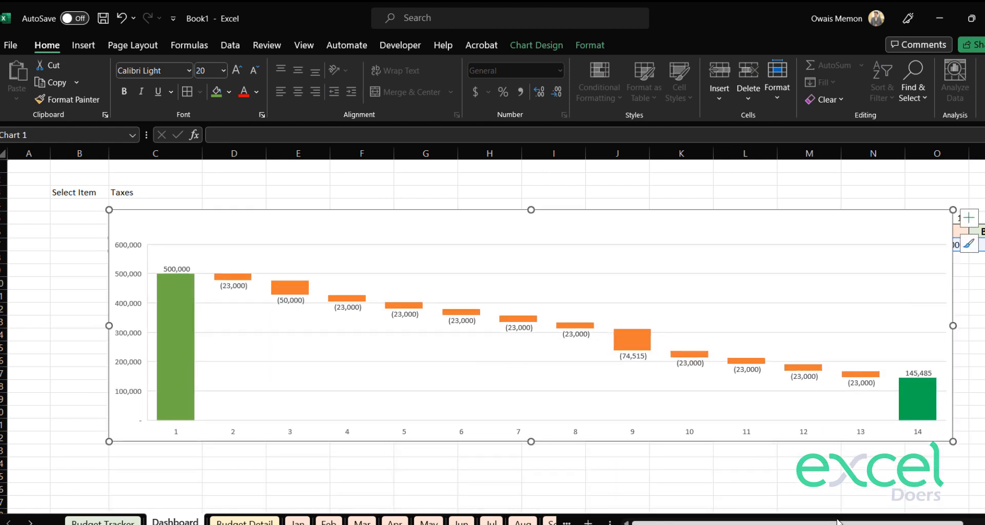
- Narrow columns D through P equally and widen the chart into column S so it covers the whole lookup table
drag(837, 523, 871, 523)
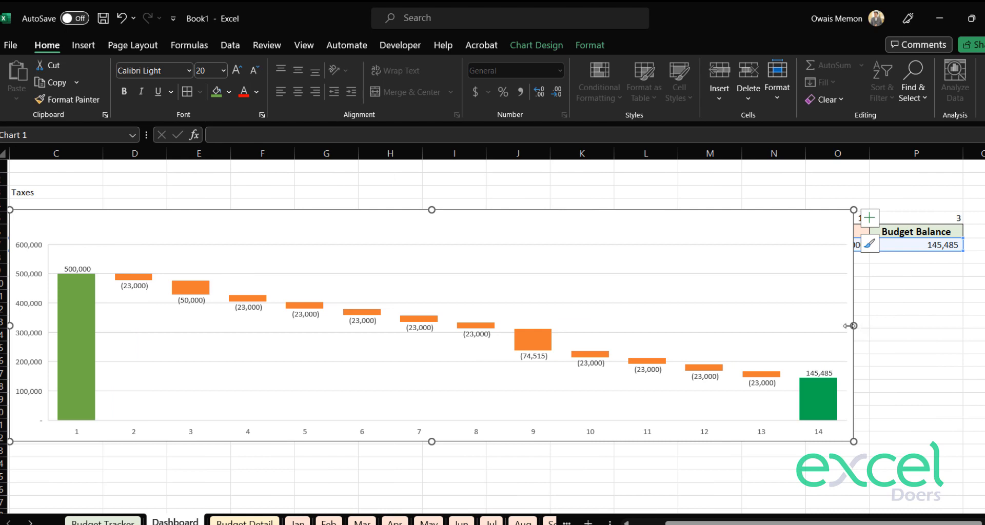
drag(916, 153, 242, 153)
click(621, 259)
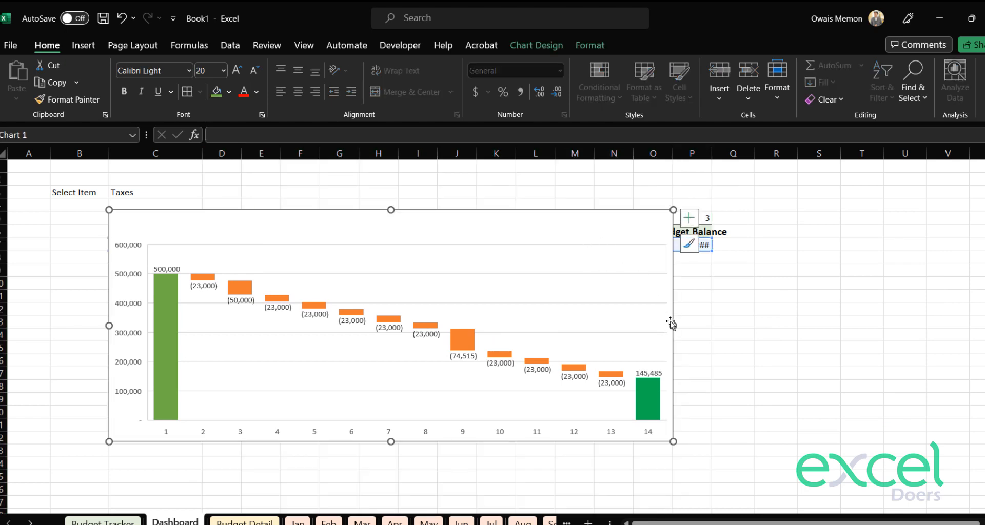
drag(741, 333, 831, 328)
click(496, 168)
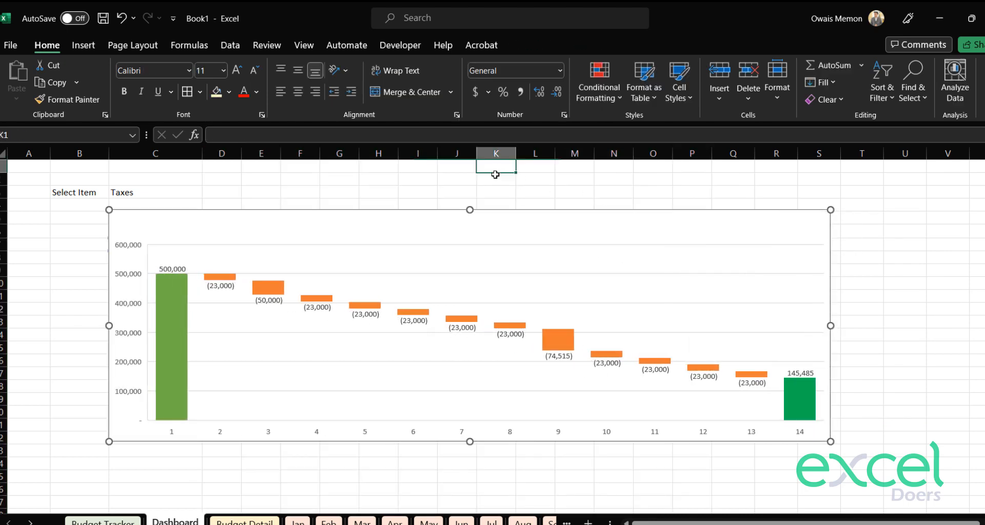
- Make the selected item in C3 bold and enlarge its font
click(156, 191)
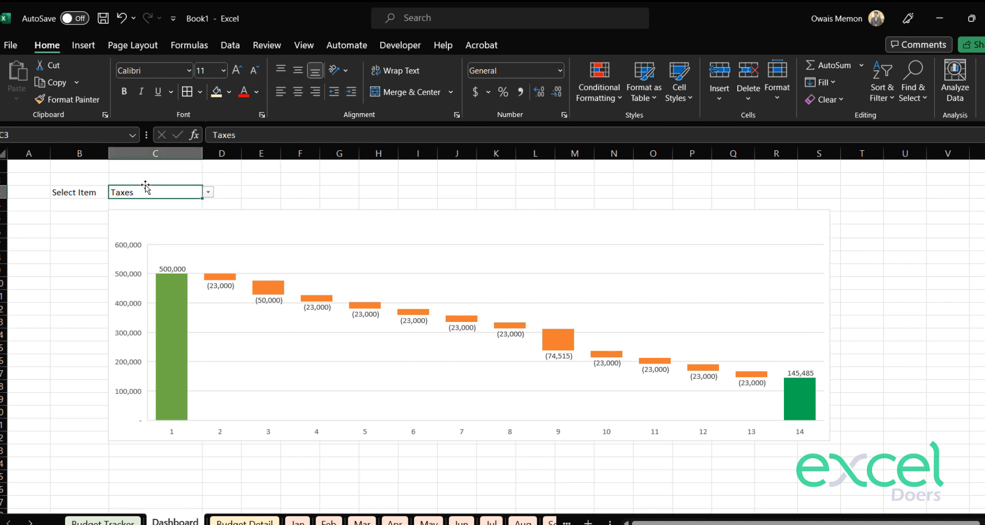
click(123, 91)
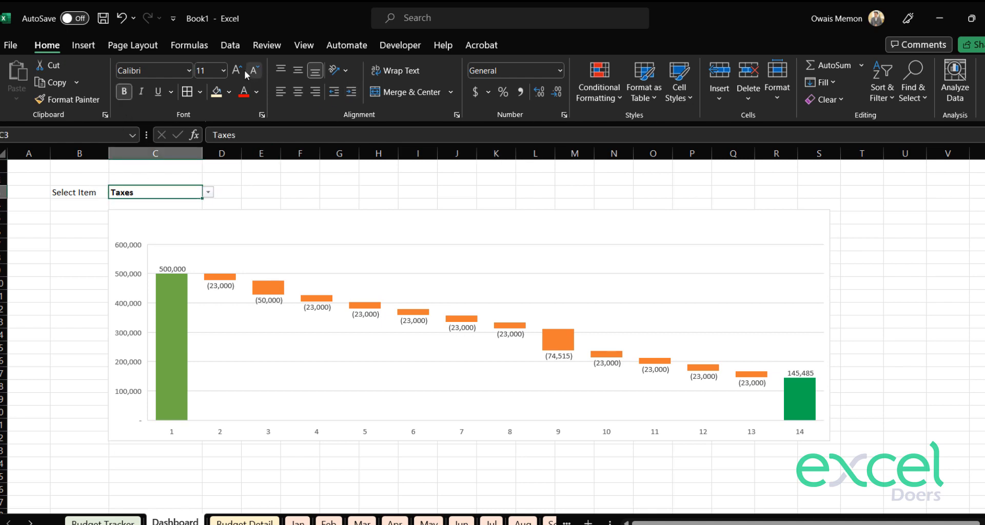
click(238, 71)
- Make the Select Item label in B3 bold at size 18 and widen column B to fit it
key(Left)
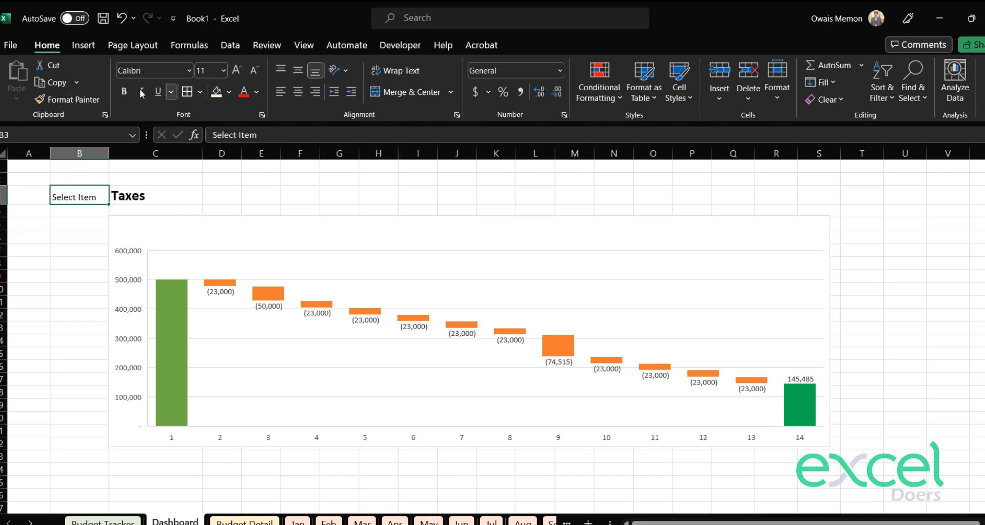
click(123, 91)
click(236, 70)
click(237, 70)
click(237, 69)
click(236, 70)
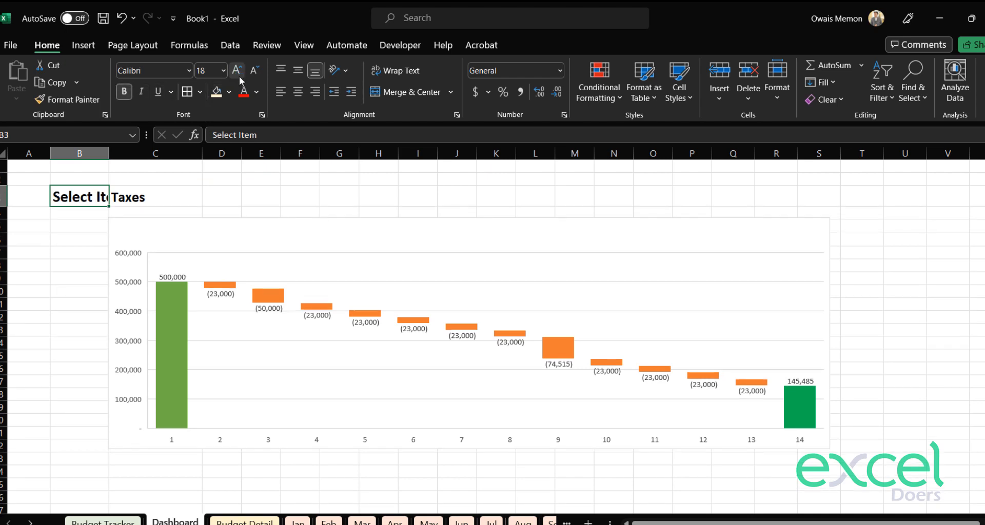
drag(111, 154, 161, 154)
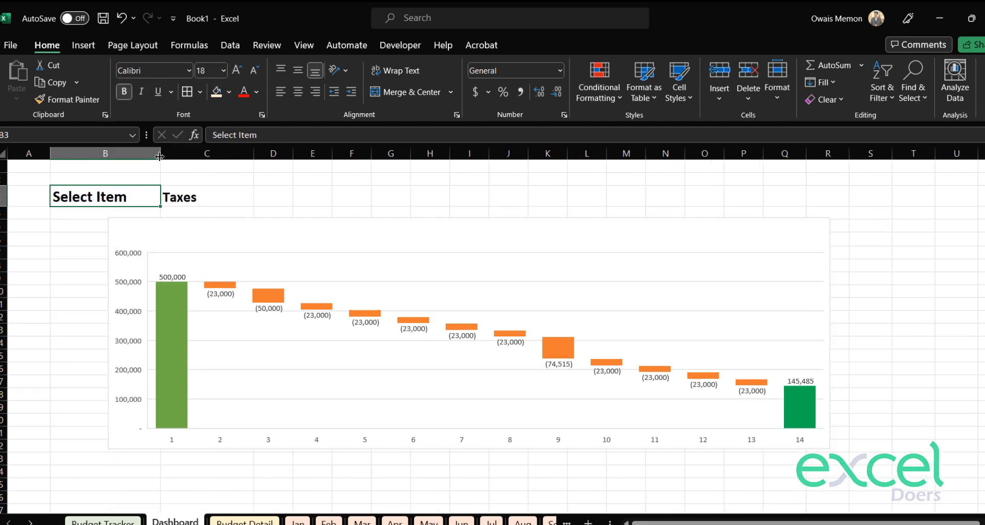
- Enter the title BUDGET VISUALIZATION in B1
click(167, 187)
click(138, 170)
text(BUD)
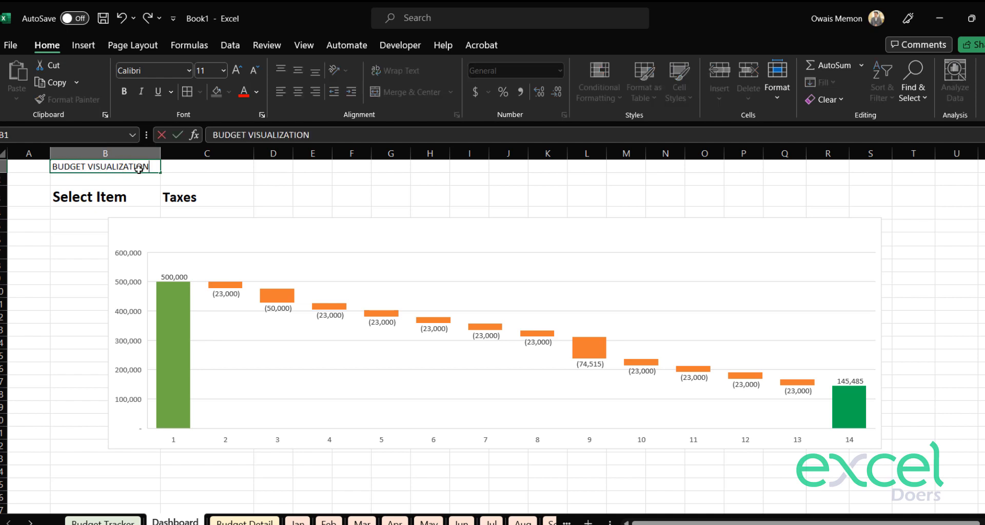
text(GET VISUALIZATION)
key(Return)
- Format the B1 title as bold italic at font size 24
click(105, 167)
click(124, 92)
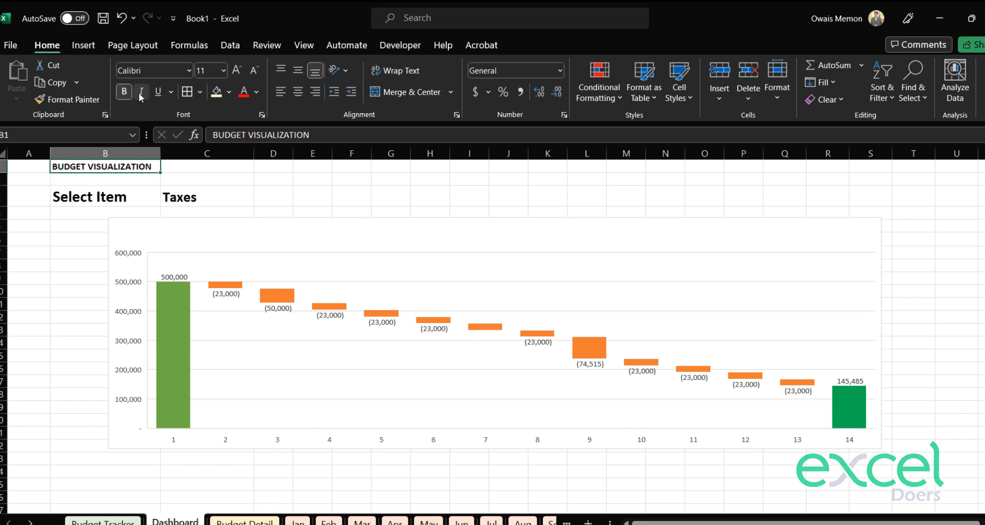
click(141, 93)
click(236, 70)
click(237, 70)
click(237, 70)
click(237, 70)
click(237, 70)
click(237, 70)
click(236, 70)
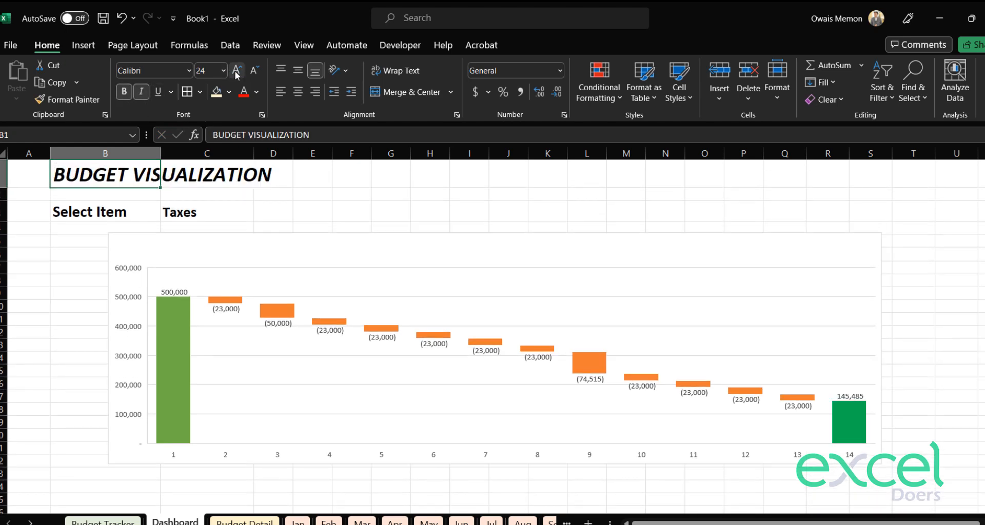
- Hide the gridlines on the Dashboard sheet
click(304, 46)
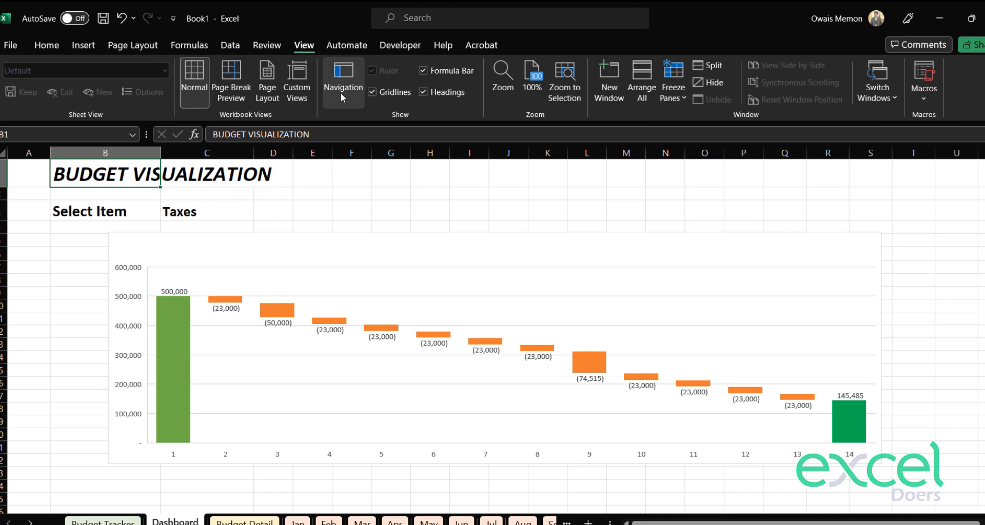
click(387, 94)
click(383, 189)
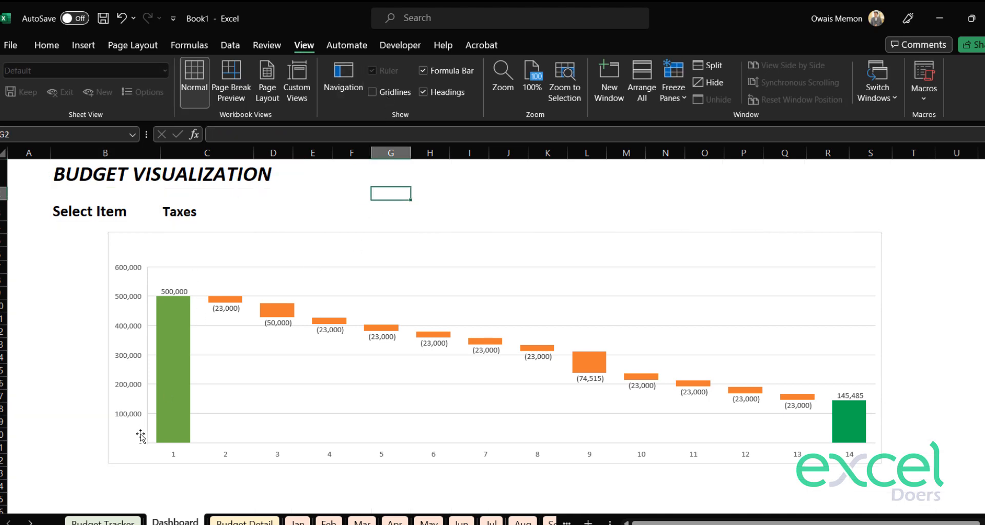
- Extend the chart's left edge to the start of column B and adjust its height to fit the visible sheet
click(110, 462)
drag(109, 464, 54, 508)
scroll(407, 422, down, 2)
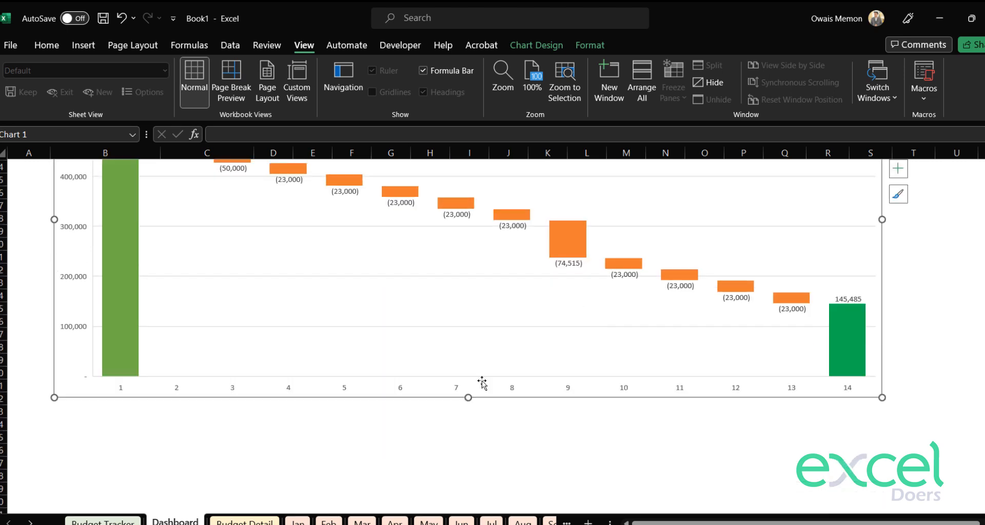
drag(467, 400, 466, 314)
scroll(872, 329, up, 5)
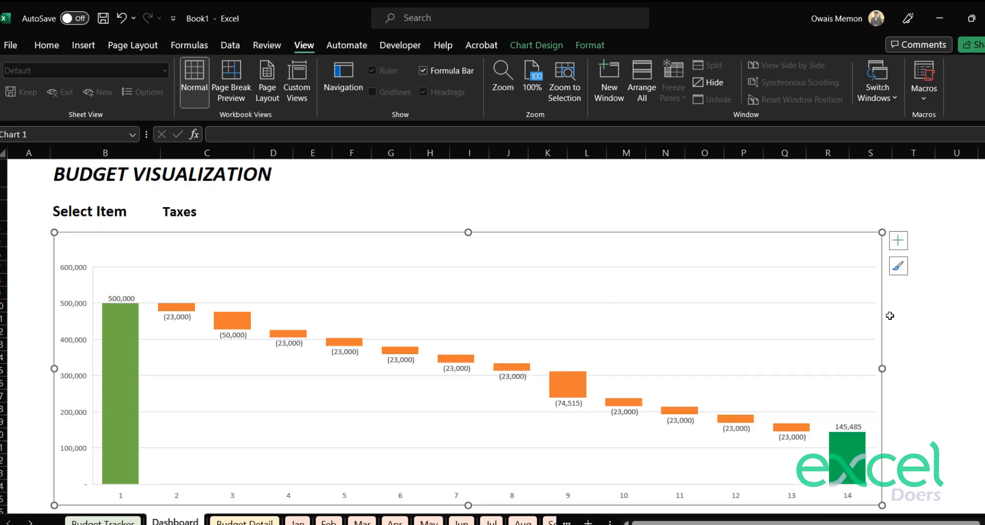
click(983, 114)
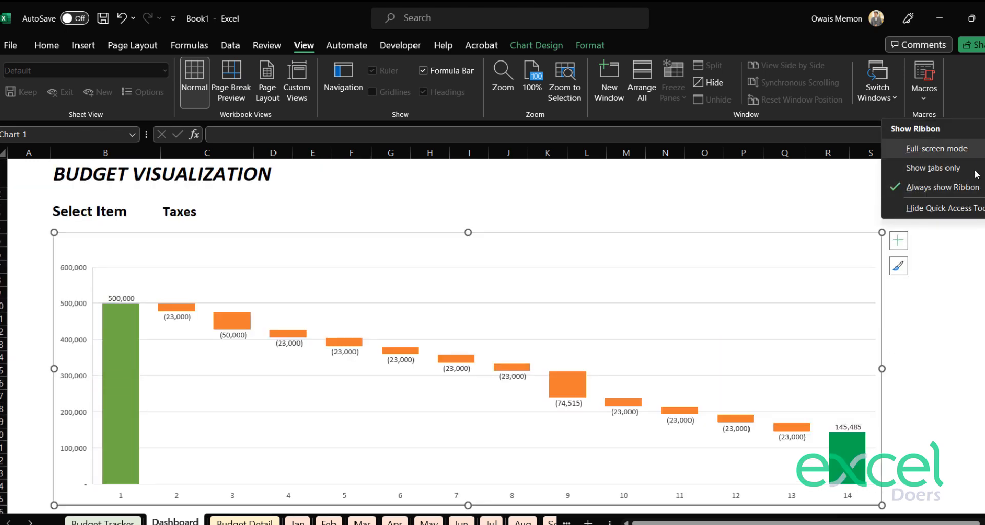
click(921, 198)
click(819, 182)
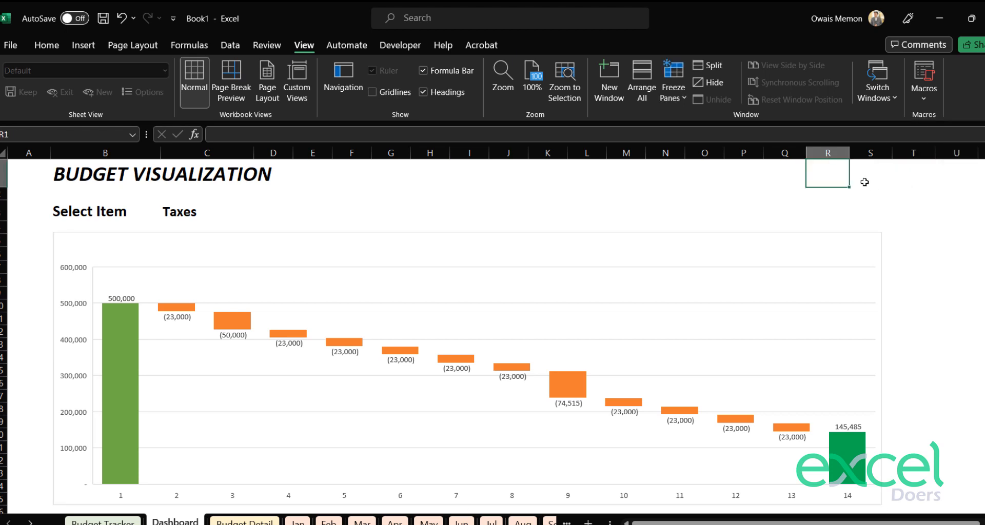
click(919, 191)
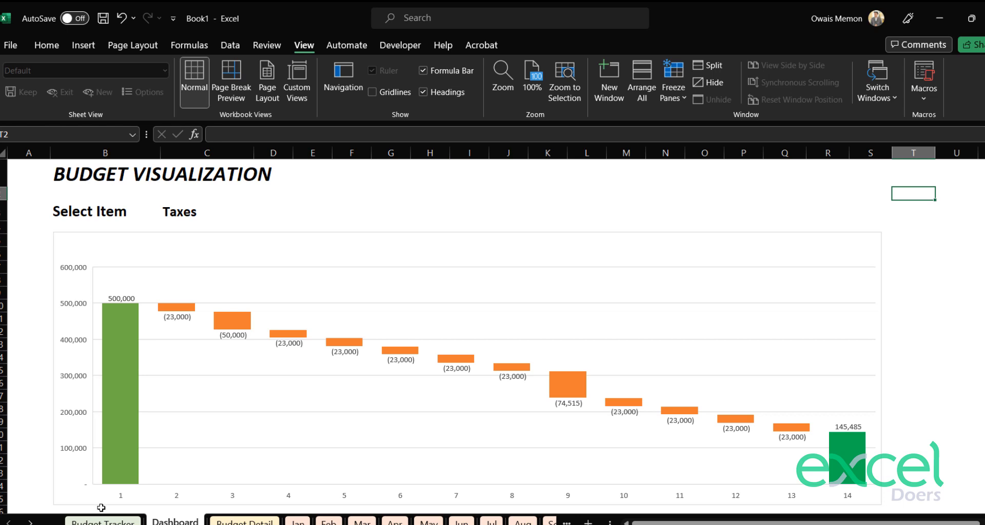
- Move the chart down below the lookup table to uncover rows 5 to 7
click(693, 236)
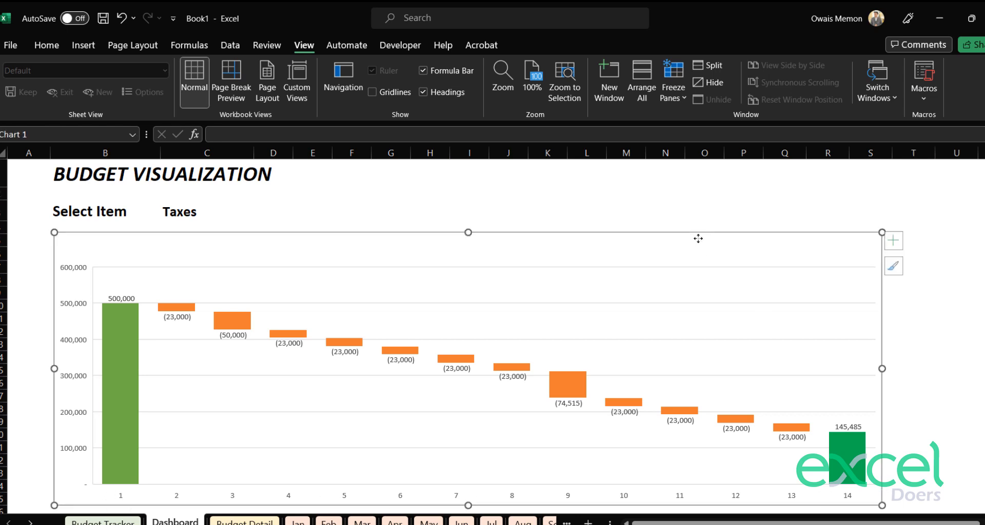
drag(459, 261, 468, 310)
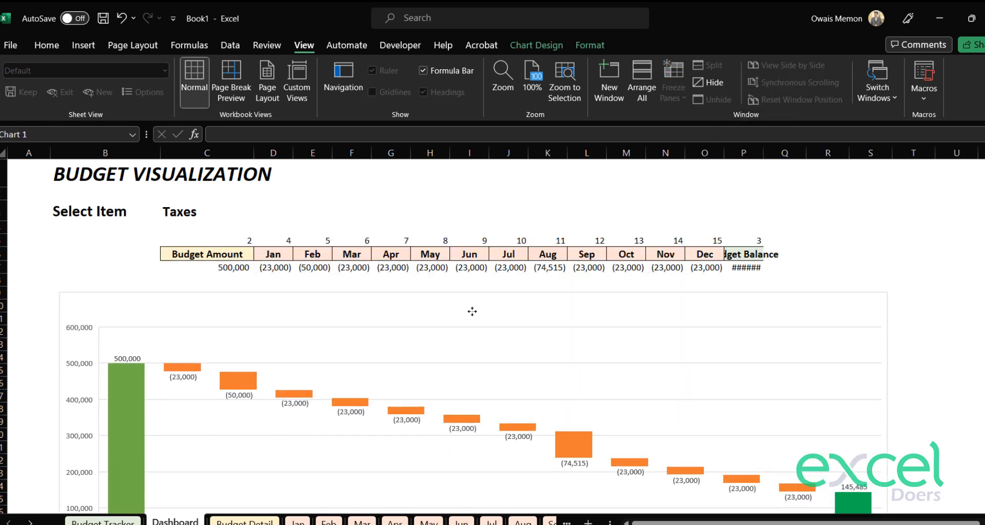
- Set the waterfall chart's horizontal axis labels to Dashboard!$C$6:$P$6, covering Budget Amount, all months and Budget Balance
key(Escape)
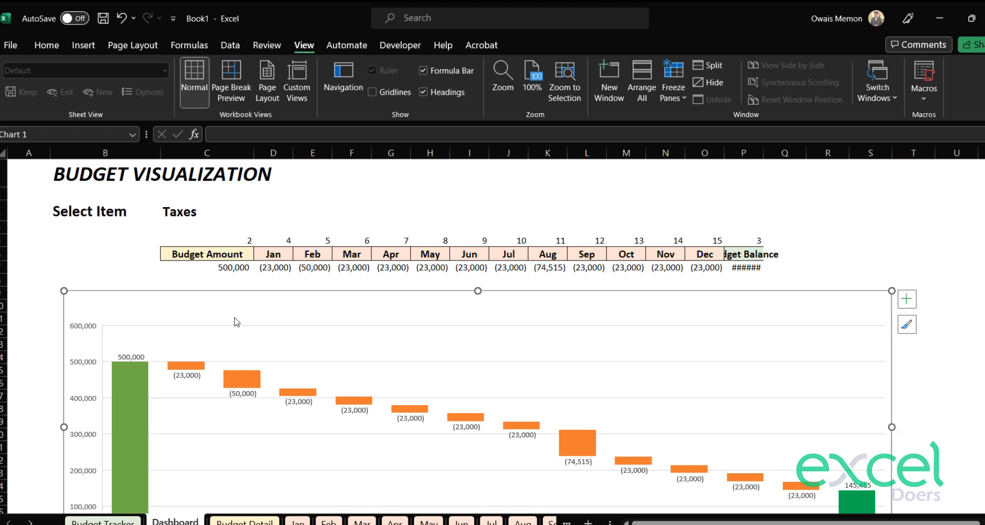
right_click(234, 320)
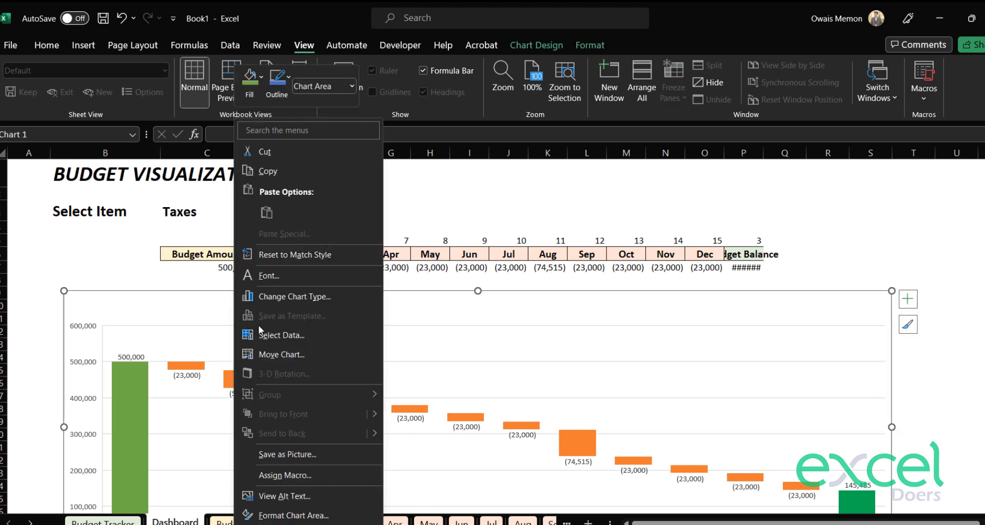
click(285, 343)
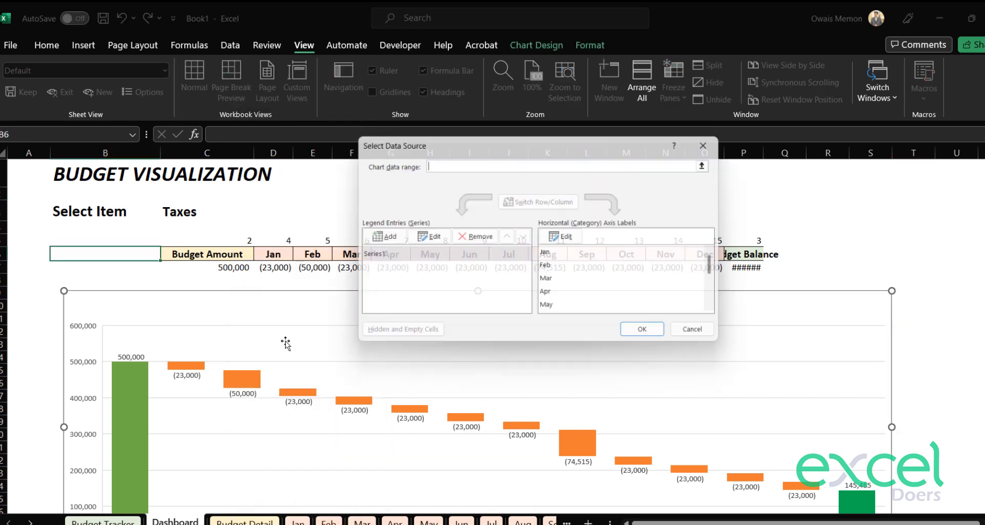
click(559, 241)
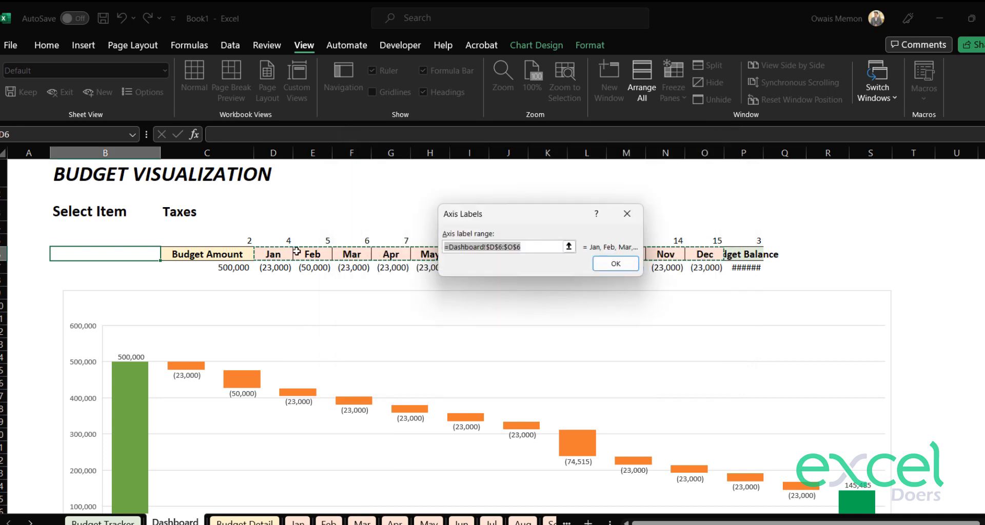
click(215, 255)
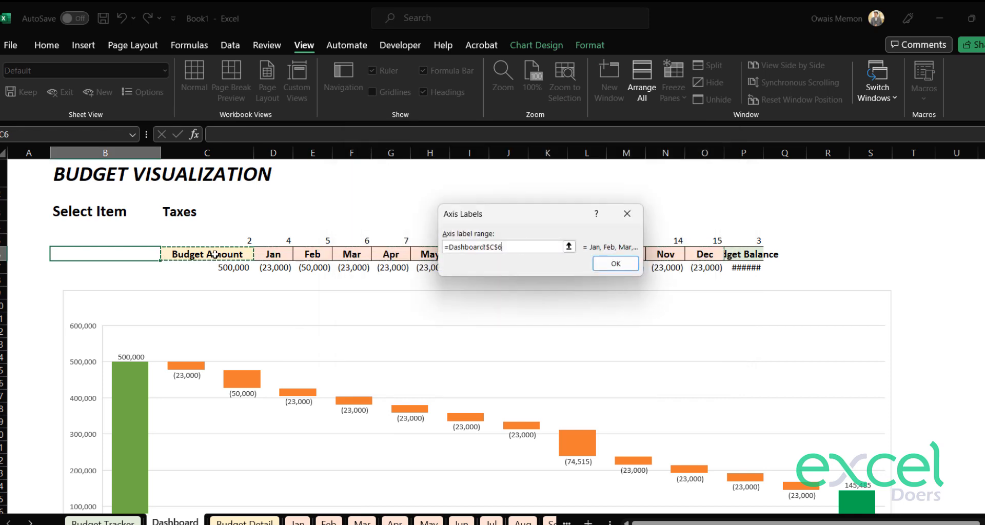
key(shift+Right)
key(shift+Right)
key(shift+Right)
key(shift+Right)
key(shift+Right)
key(shift+Right)
key(shift+Right)
key(shift+Right)
key(shift+Right)
key(shift+Right)
key(shift+Right)
key(shift+Right)
key(shift+Right)
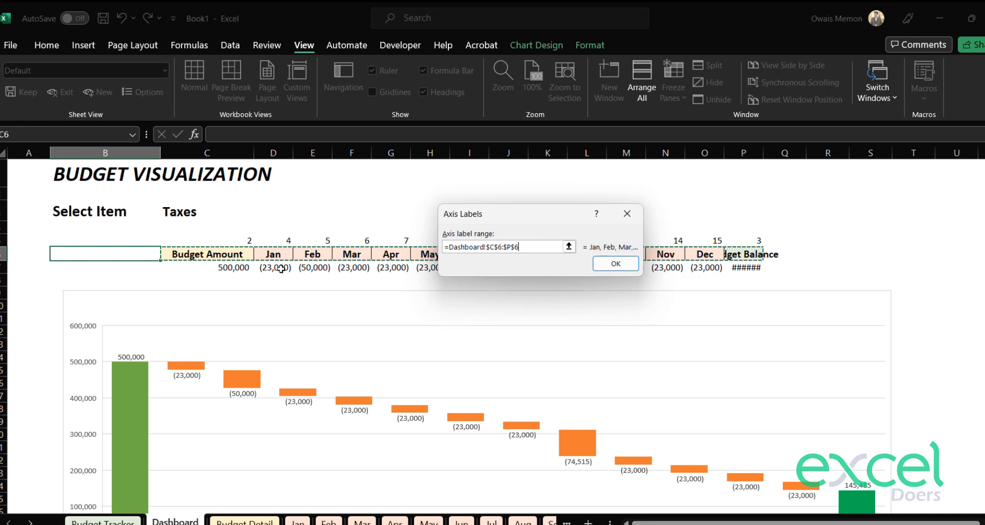
click(615, 270)
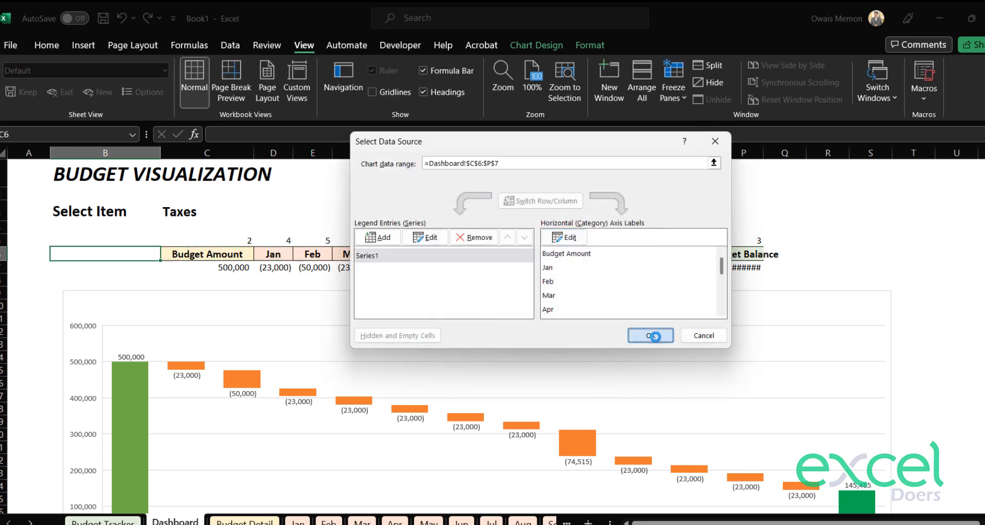
click(650, 334)
- Move the chart up to sit directly below the Select Item row, covering the lookup table, and deselect it
drag(482, 308, 472, 249)
click(484, 204)
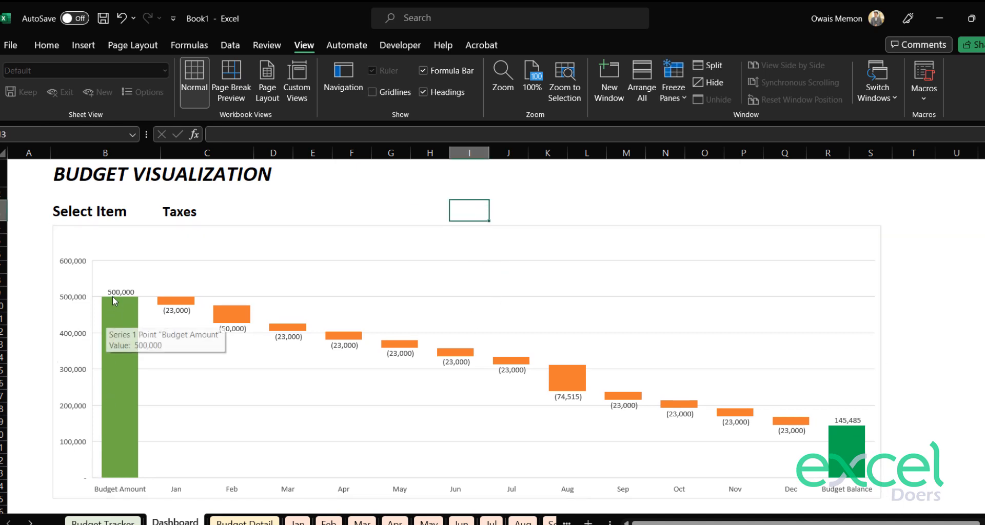
- Choose TOTAL as the selected item in C3 to test the waterfall chart with the overall budget
mouse_move(123, 297)
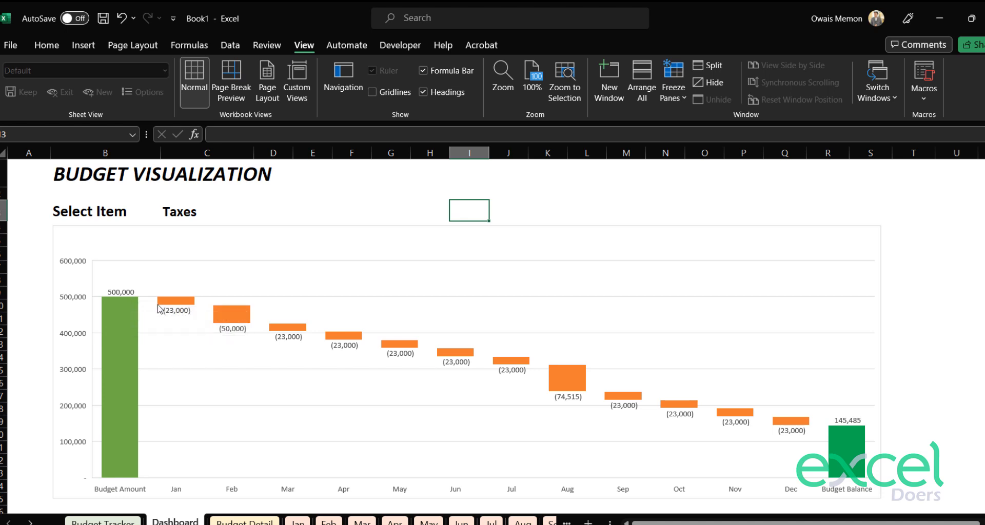
mouse_move(176, 320)
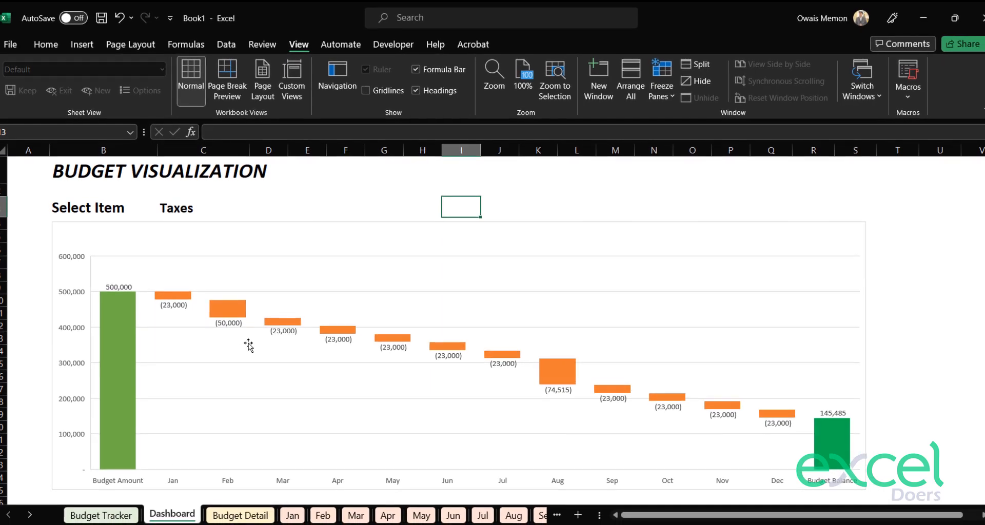
mouse_move(241, 333)
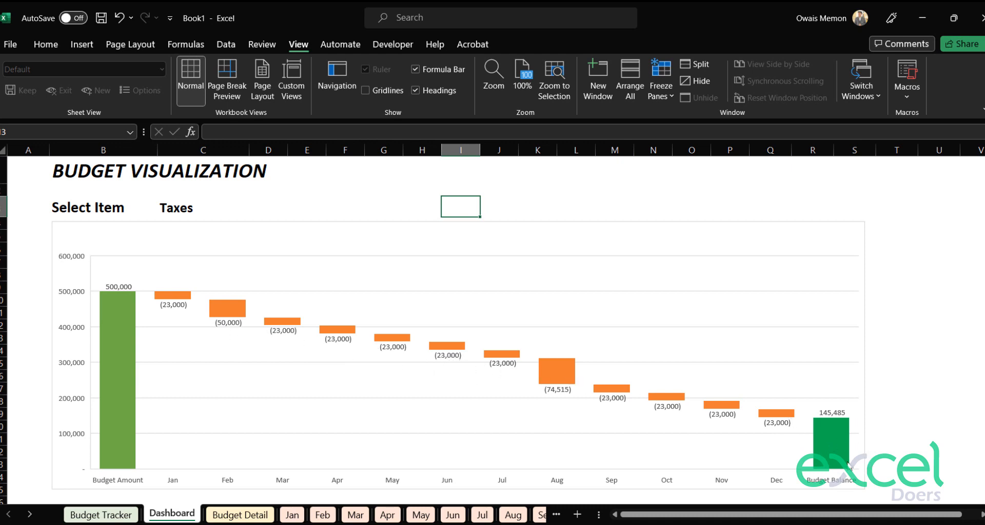
mouse_move(843, 444)
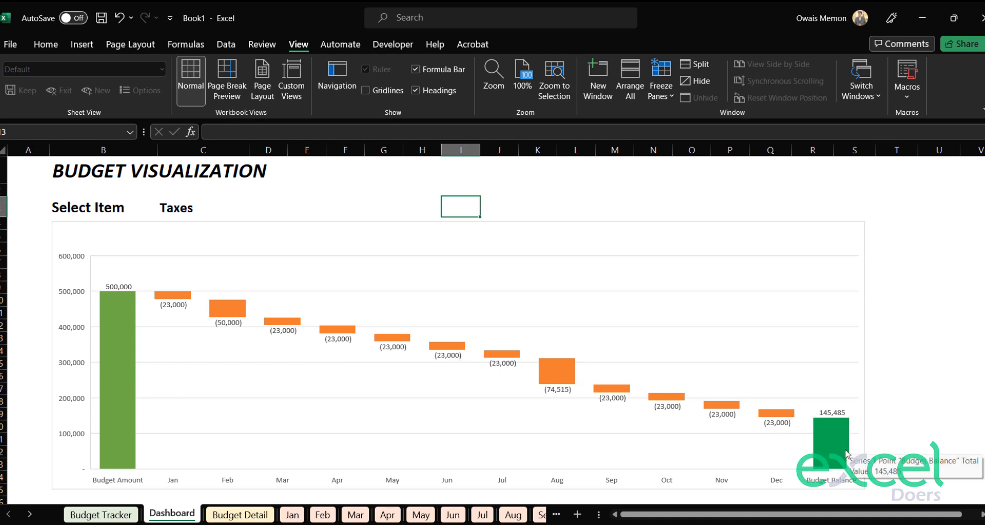
click(176, 207)
click(255, 210)
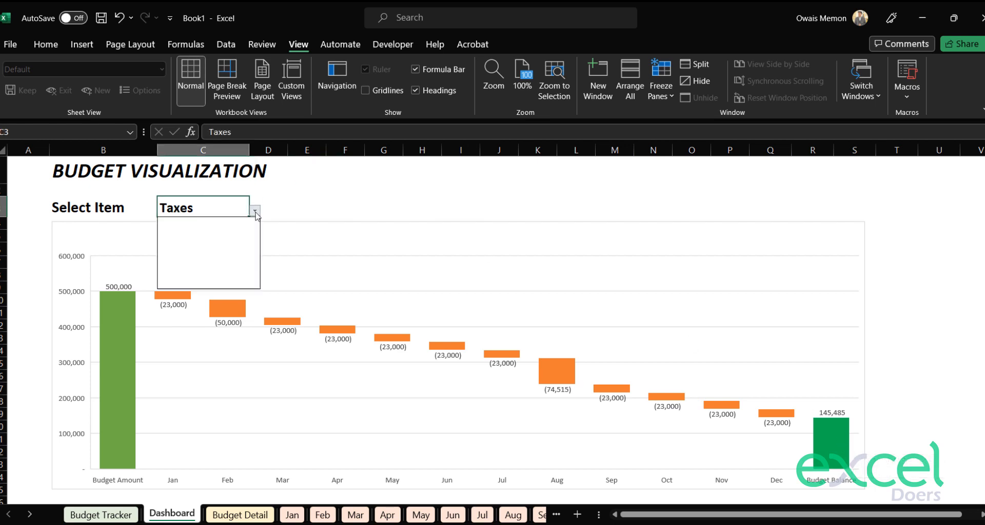
drag(253, 255, 253, 277)
click(205, 283)
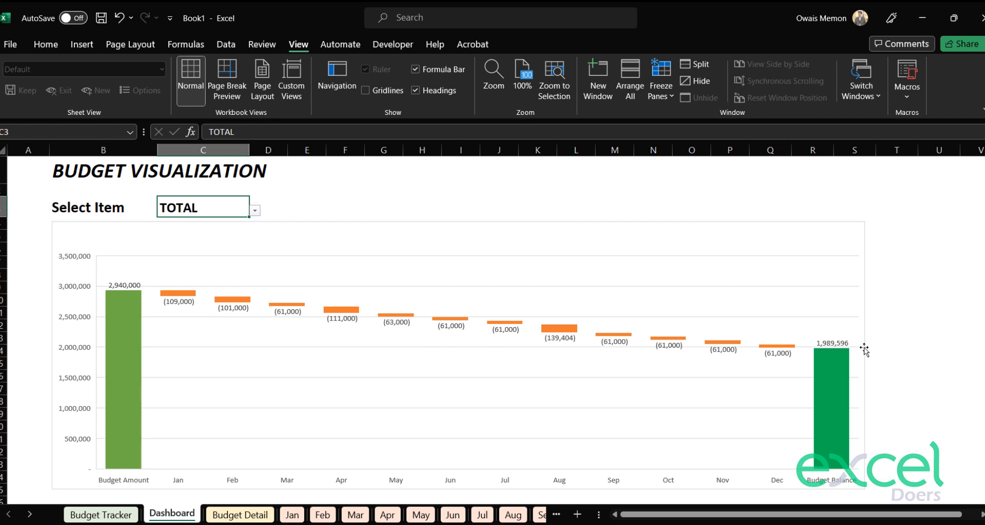
- Test the chart with other items by choosing Dinner, Supplies and Taxes in turn in C3
click(255, 211)
click(207, 255)
click(254, 211)
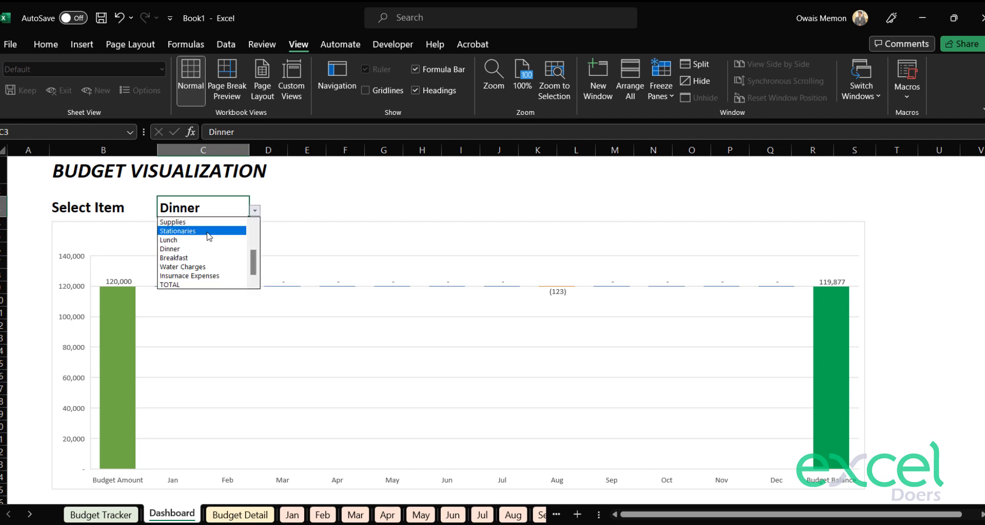
click(220, 222)
click(254, 211)
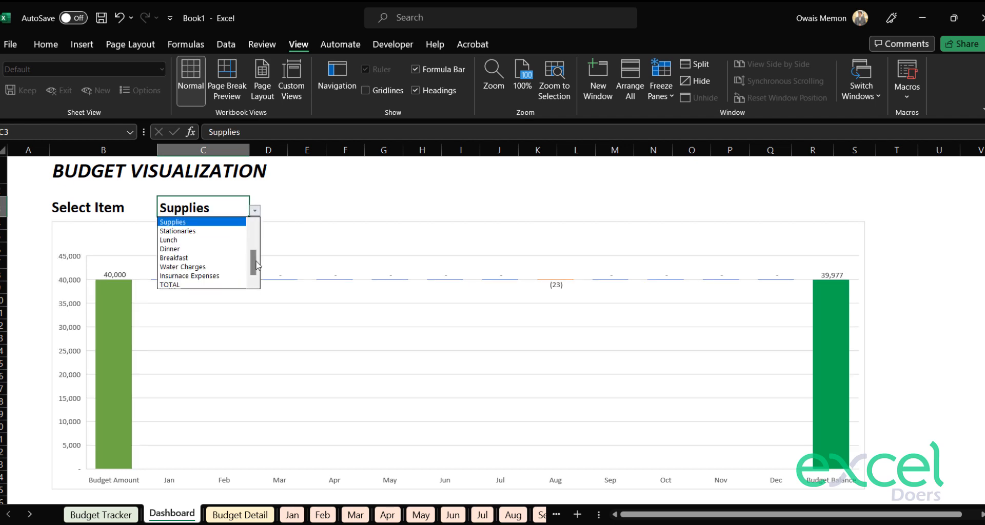
scroll(254, 264, up, 1)
click(213, 231)
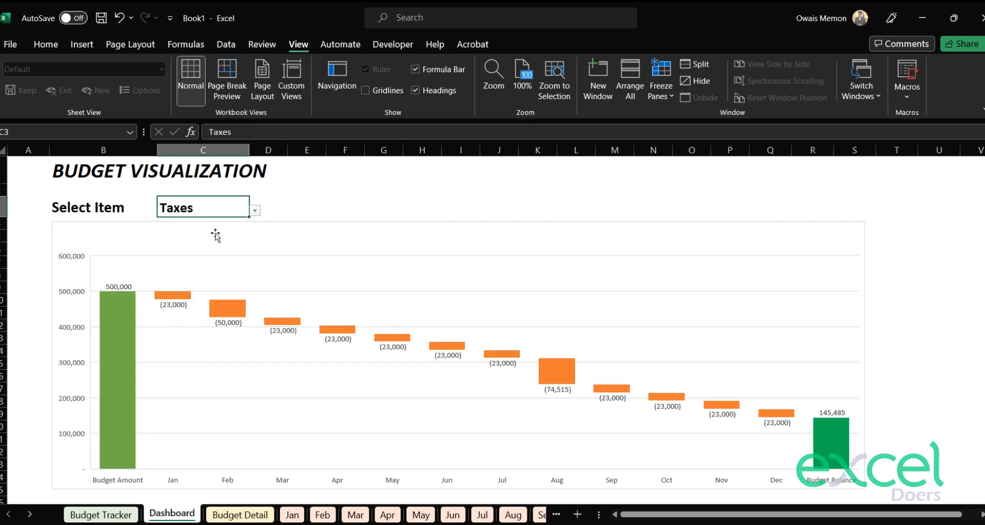
- Choose HouseHold as the selected item in C3 and leave the cell
click(255, 211)
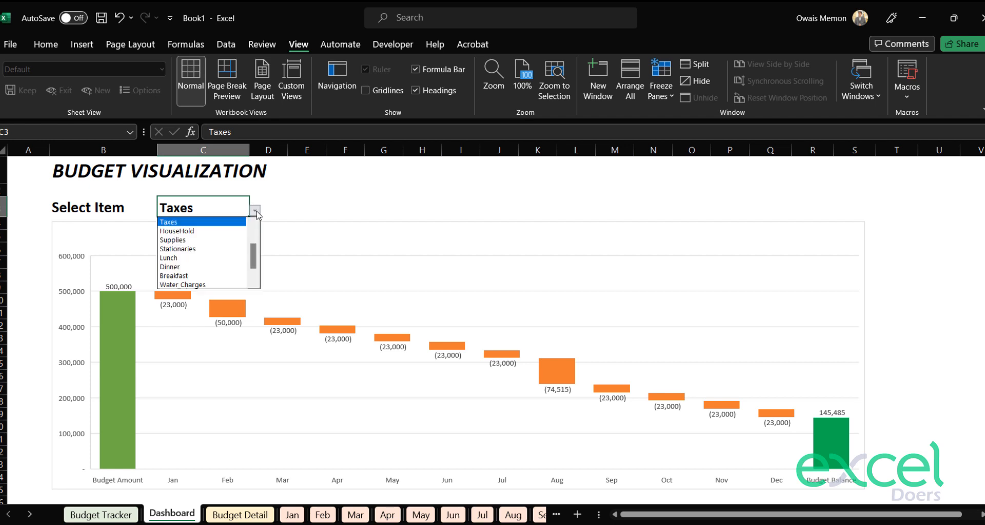
click(223, 231)
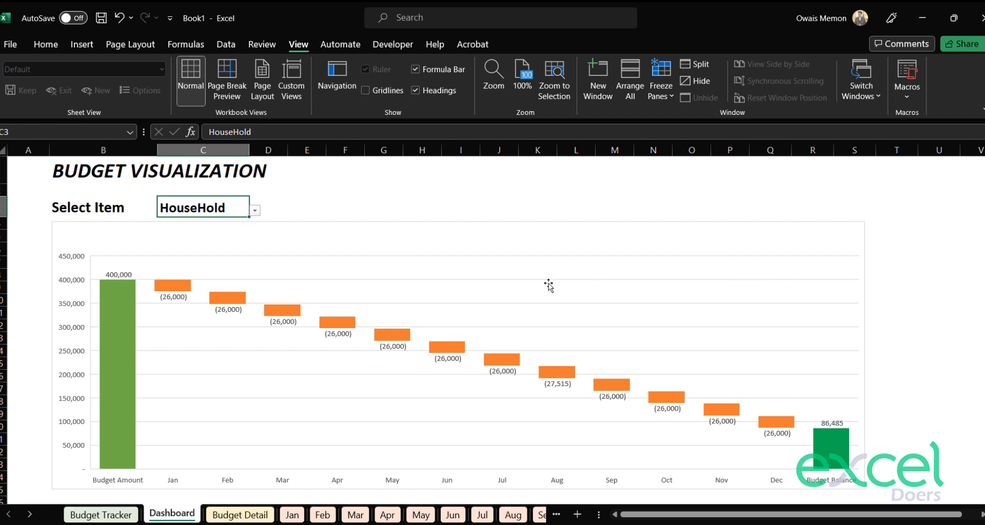
click(499, 187)
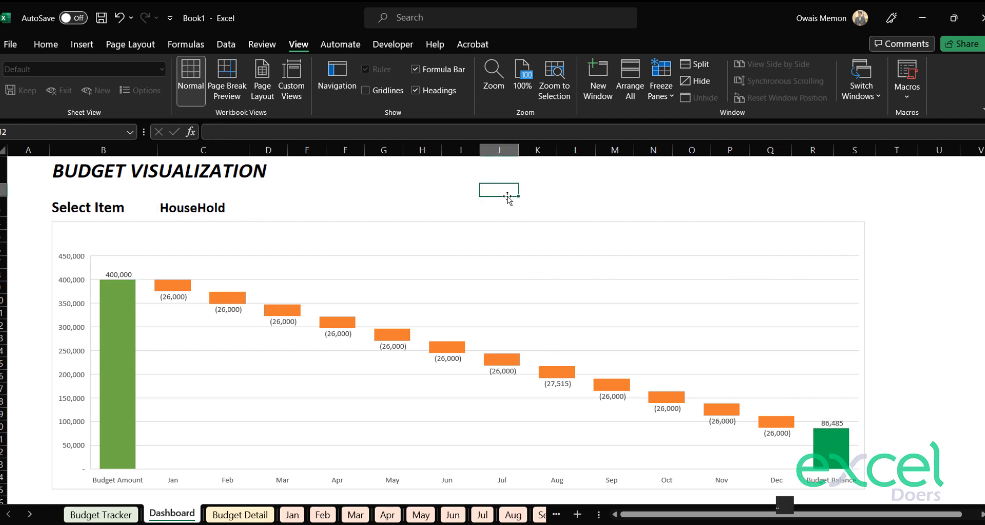
- Return to the Budget Tracker sheet and select Rent's budget amount in D5
key(ctrl+Page_Up)
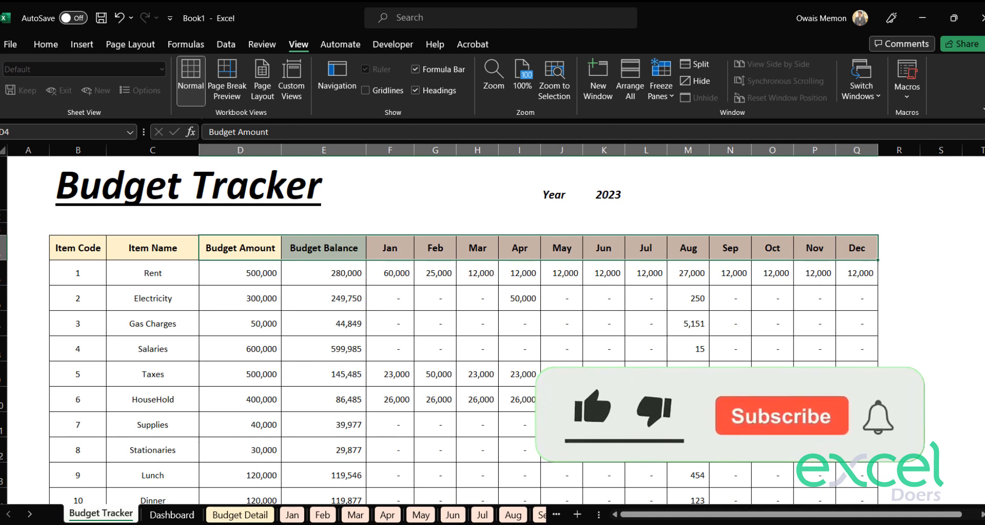
click(252, 275)
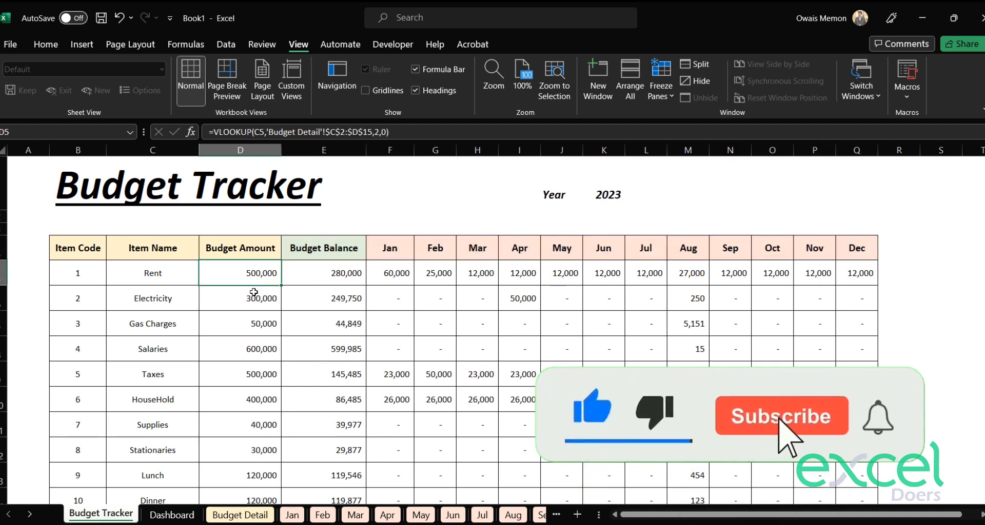